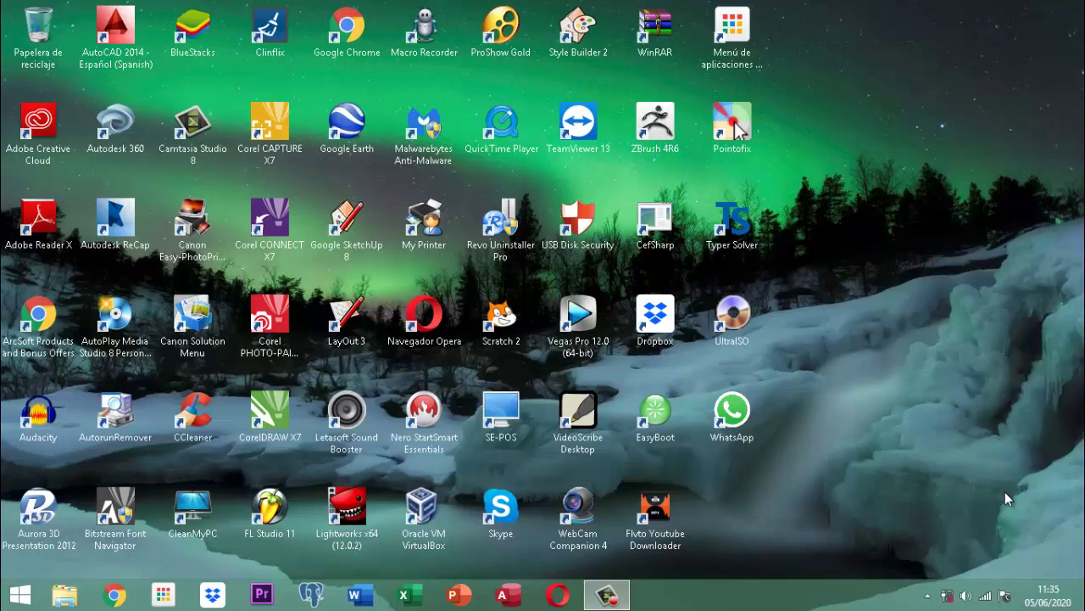
- Open the Proyecto DataMining database from D:\documentos 2020\proyecto DataMining\versiones Base Datos
click(65, 597)
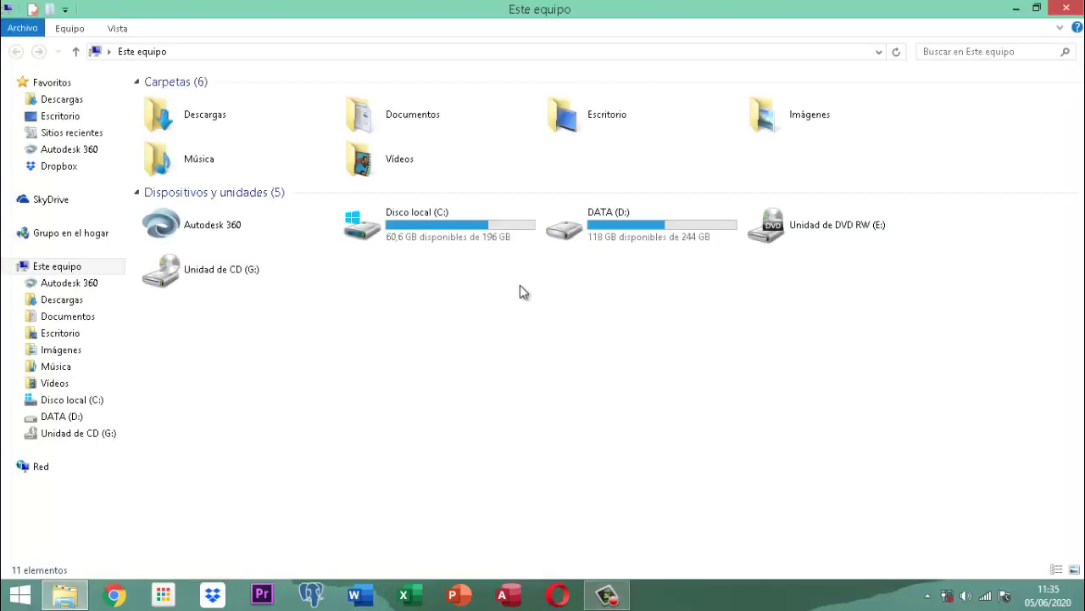
click(685, 225)
double_click(684, 224)
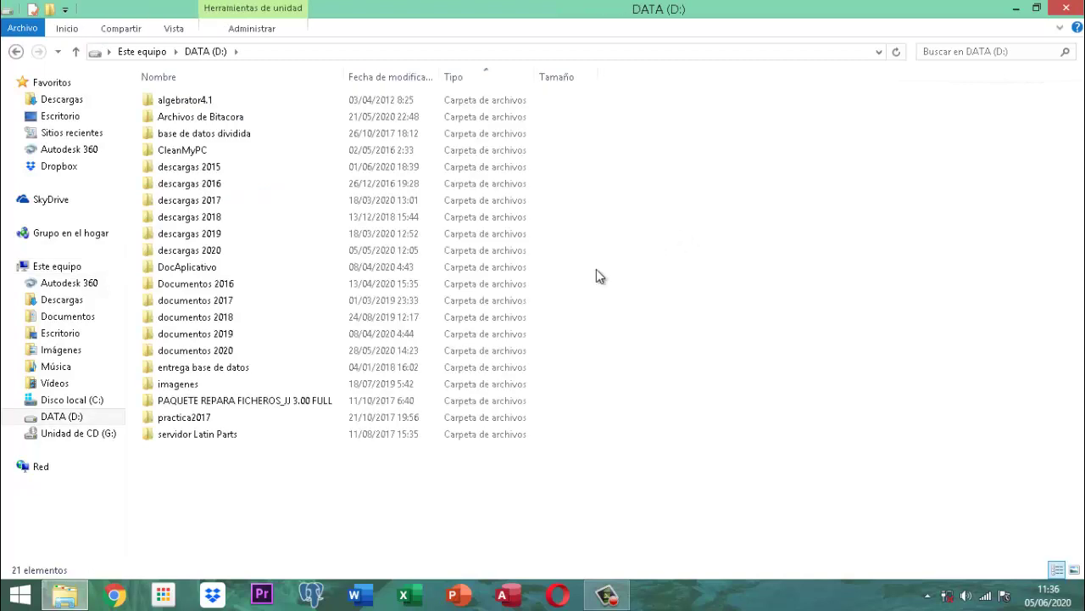
double_click(213, 351)
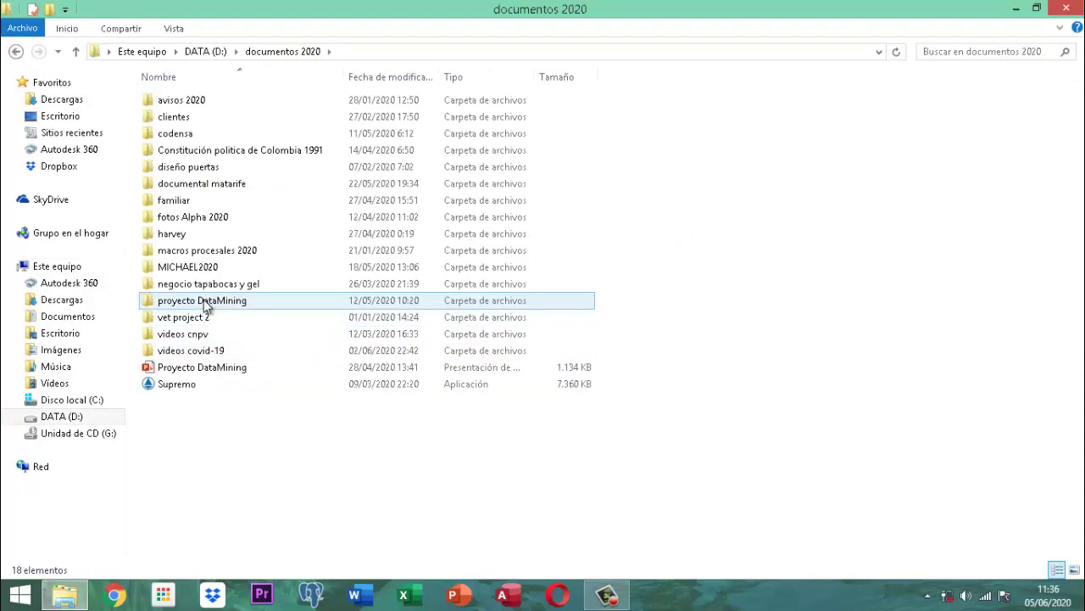
click(206, 303)
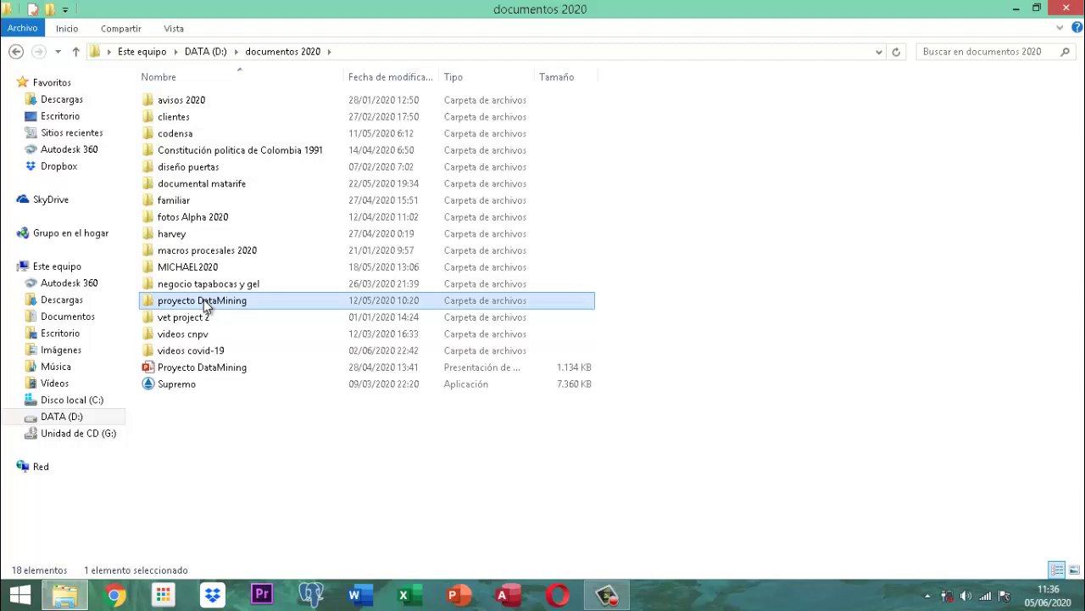
double_click(206, 304)
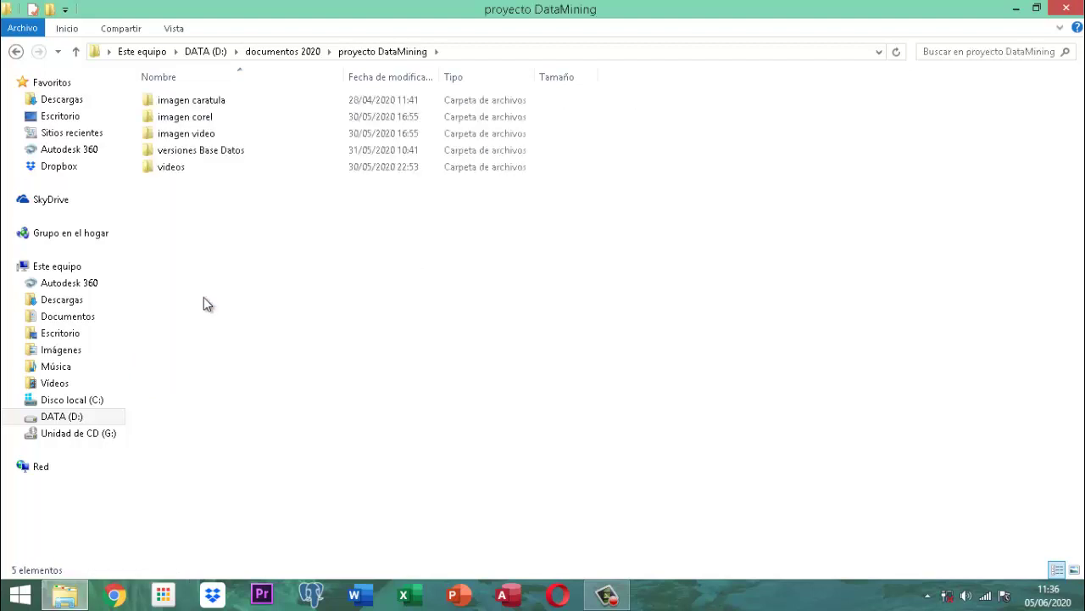
double_click(196, 161)
double_click(197, 103)
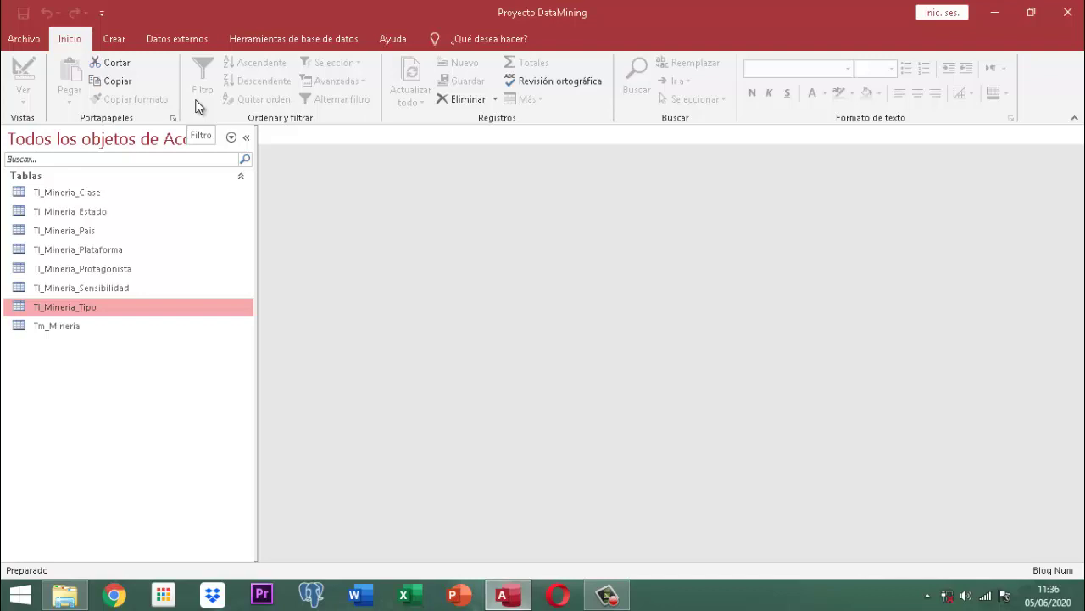
- Launch Pointofix from the desktop, restore Access and select the Tl_Mineria_Clase table
click(997, 13)
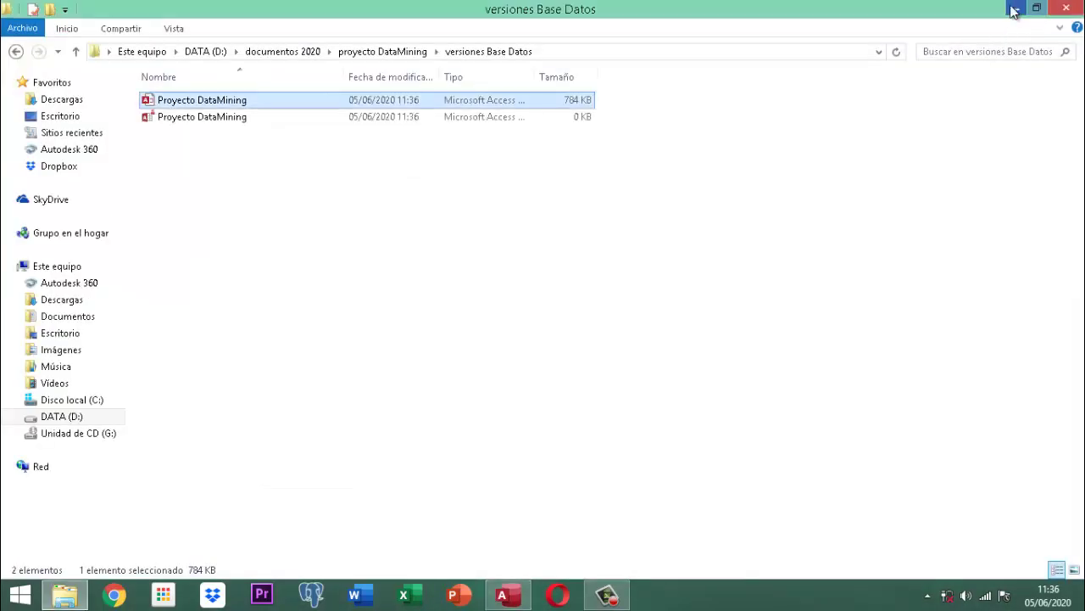
click(1013, 11)
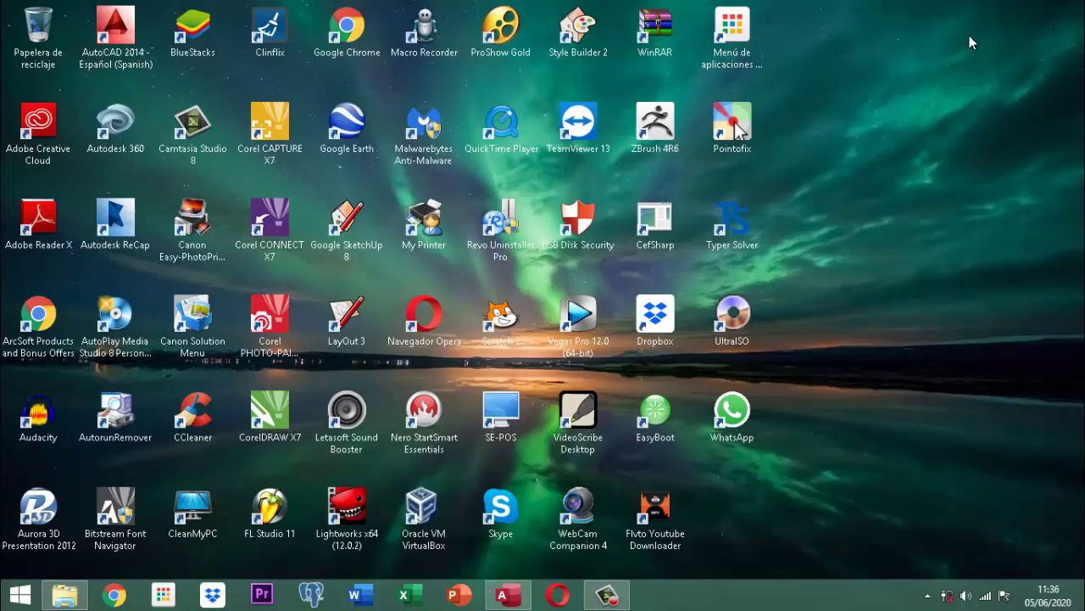
double_click(719, 135)
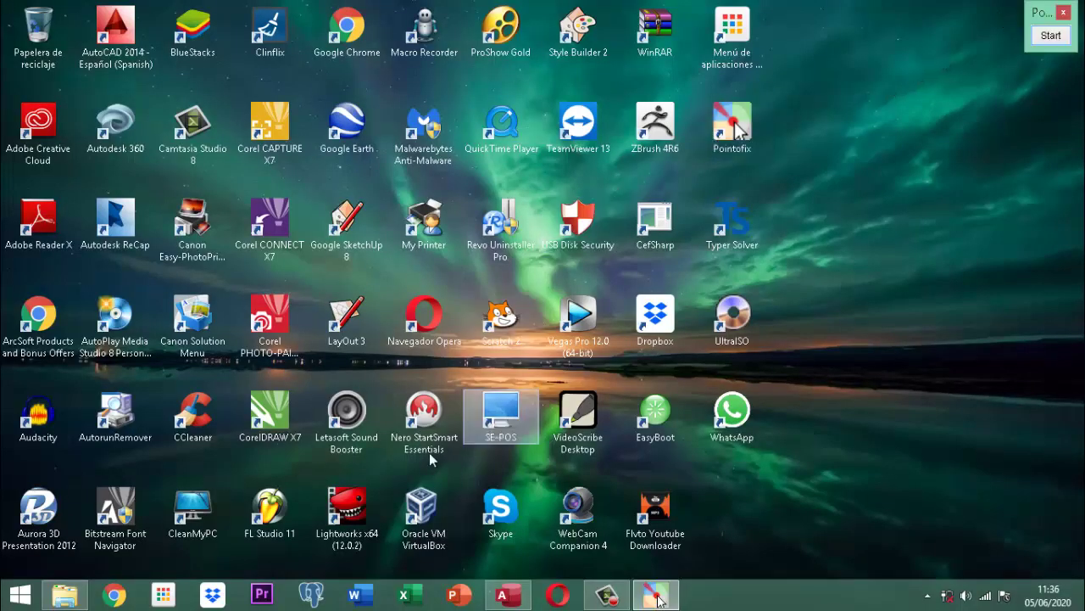
click(424, 420)
click(507, 597)
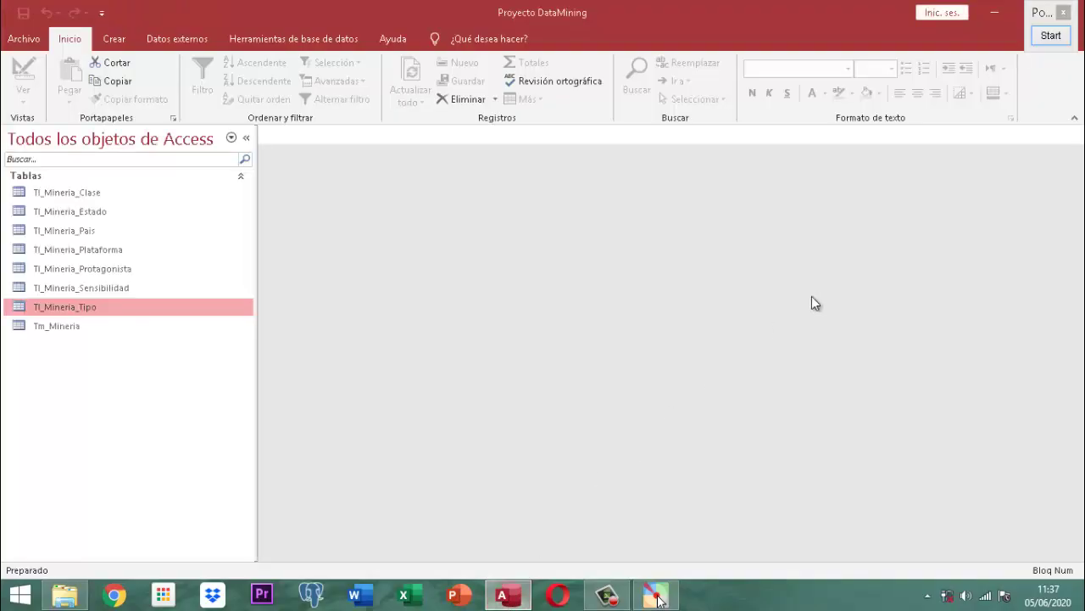
click(85, 192)
- Open Tl_Mineria_Clase and magnify its Clase tema column with Pointofix before exiting the zoom
double_click(85, 193)
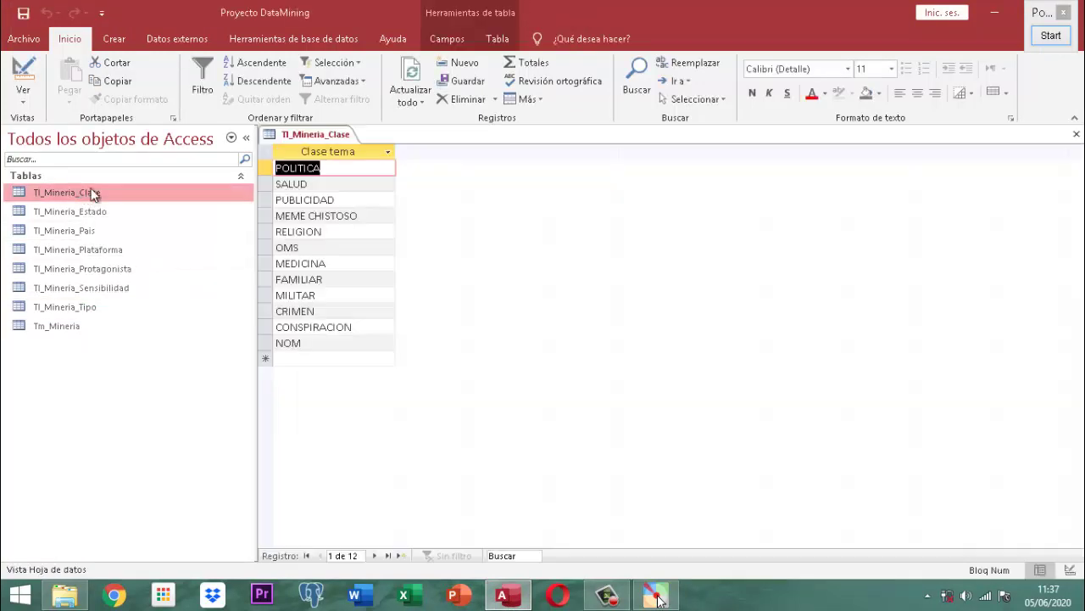
click(1051, 35)
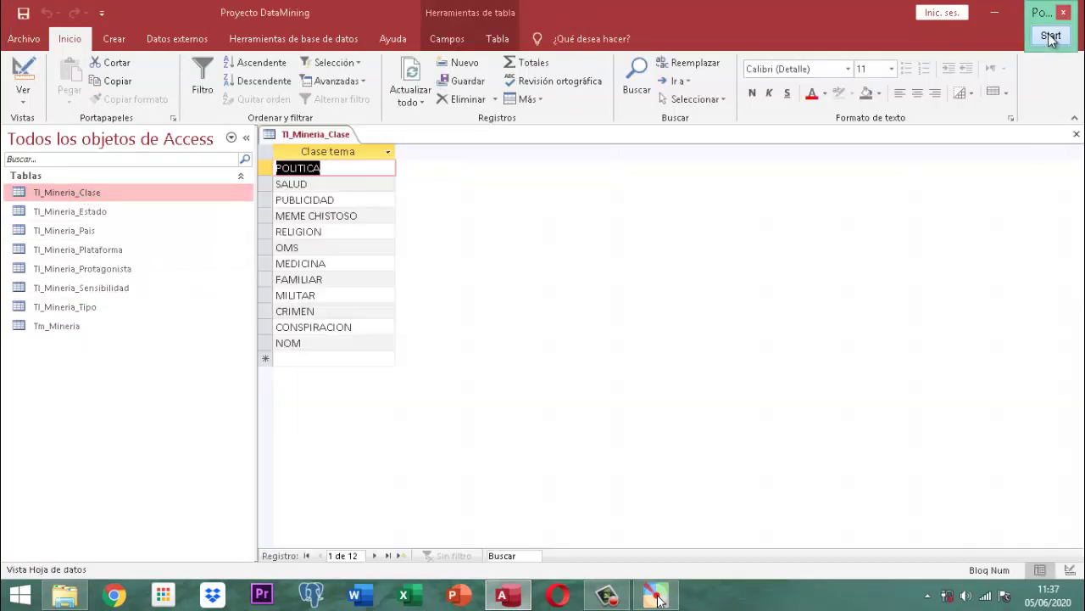
scroll(329, 259, up, 2)
drag(315, 237, 546, 360)
scroll(546, 353, down, 2)
scroll(545, 349, up, 2)
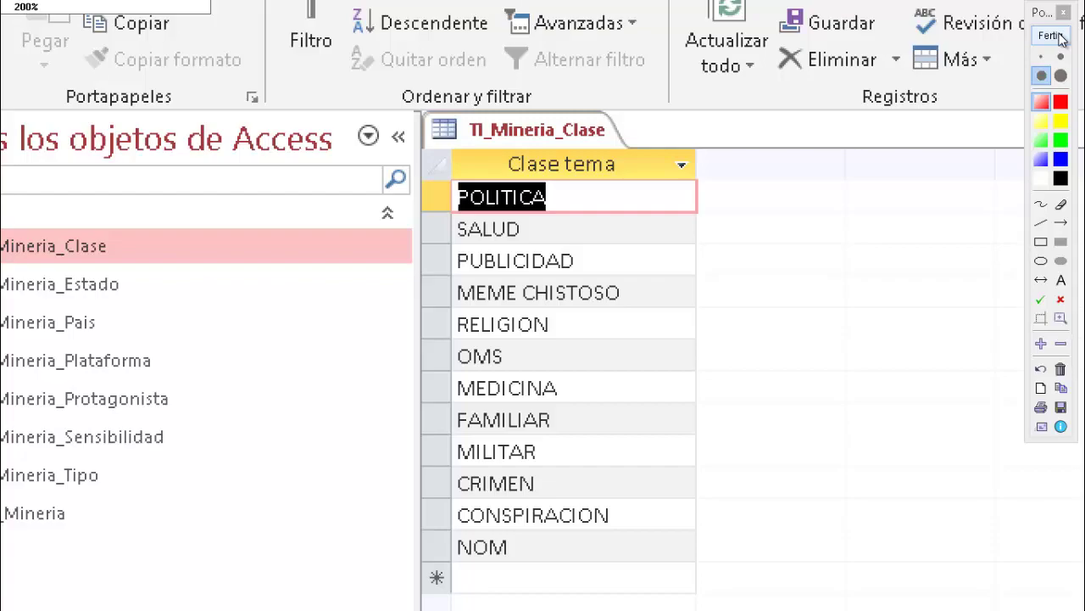
click(1060, 39)
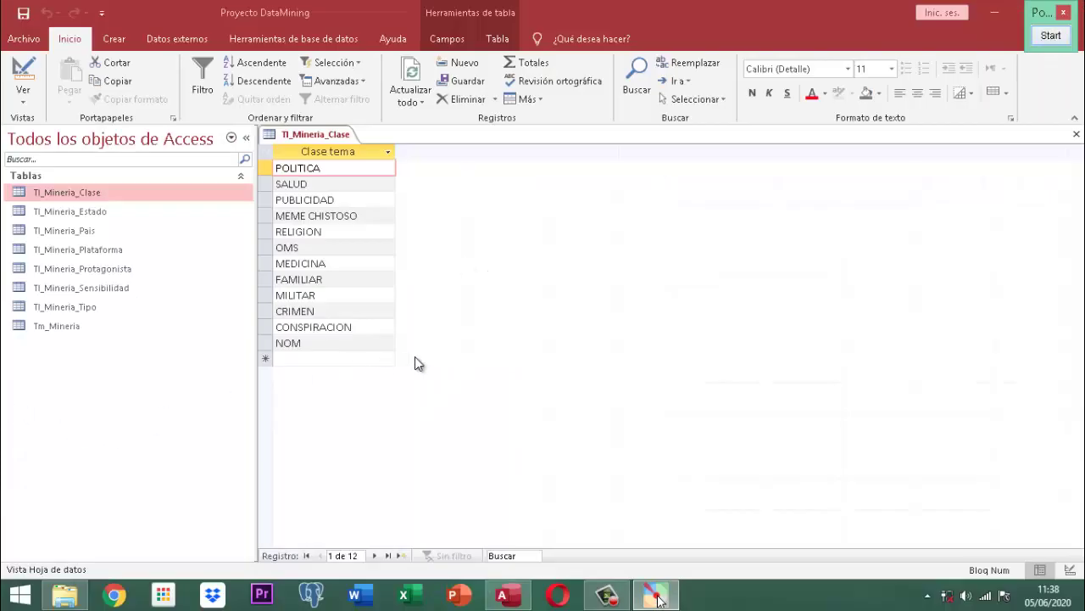
- Add GASTRONOMIA and MEDICINA ALTERNATIVA as new Clase tema records
click(327, 344)
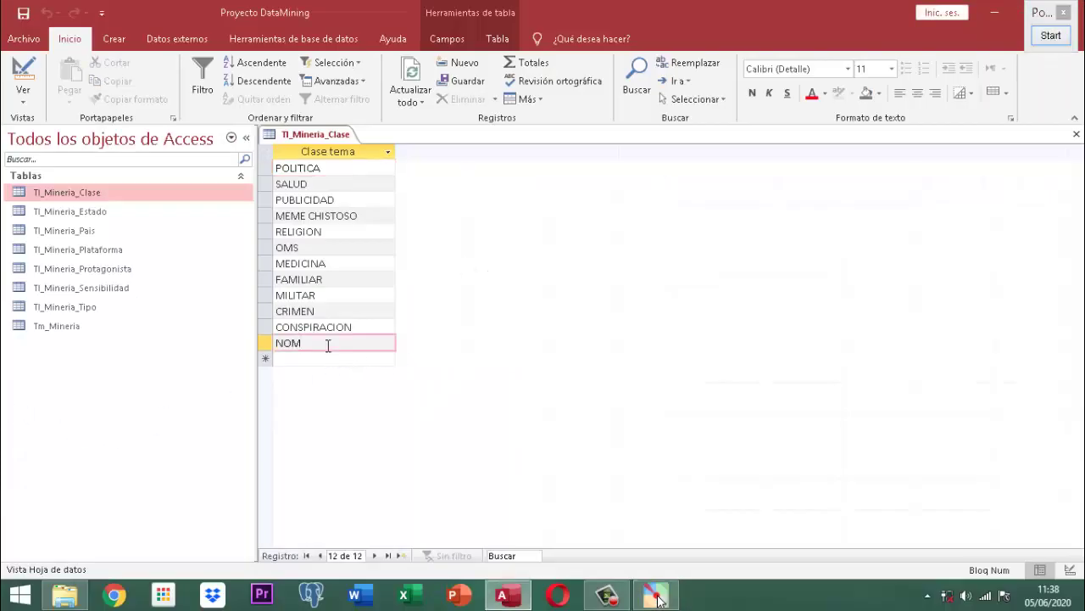
key(Return)
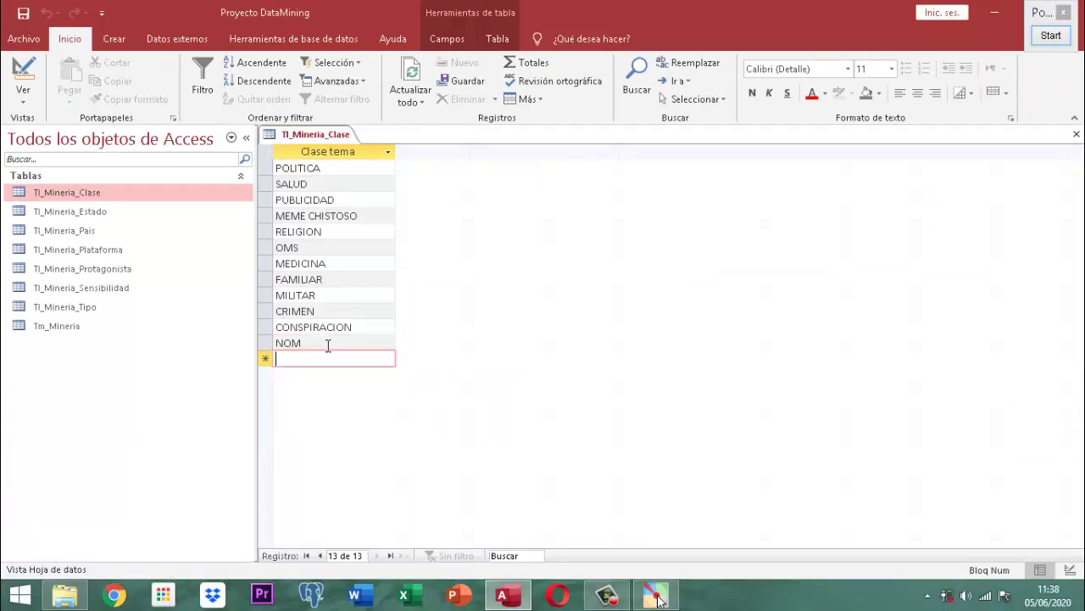
text(ga)
key(BackSpace)
key(BackSpace)
key(Caps_Lock)
text(G)
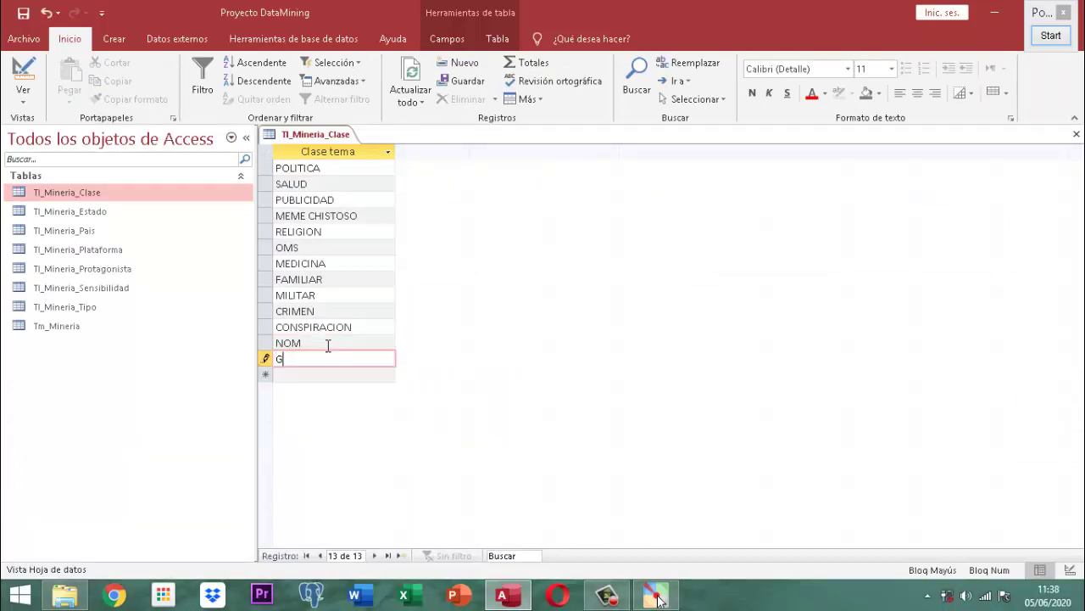
text(ASTRONOMIA)
key(Return)
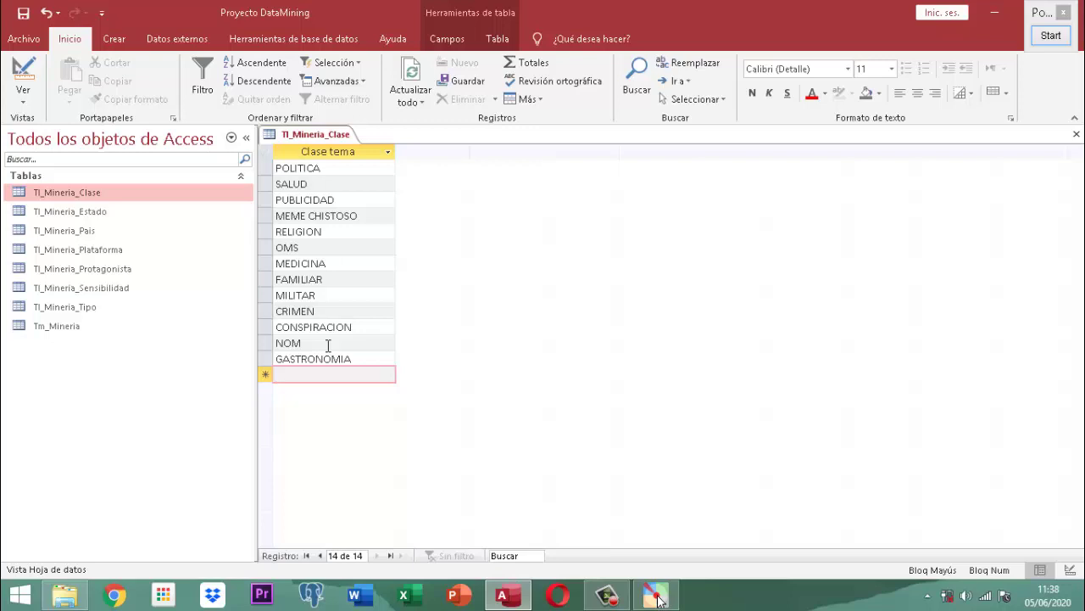
text(ME)
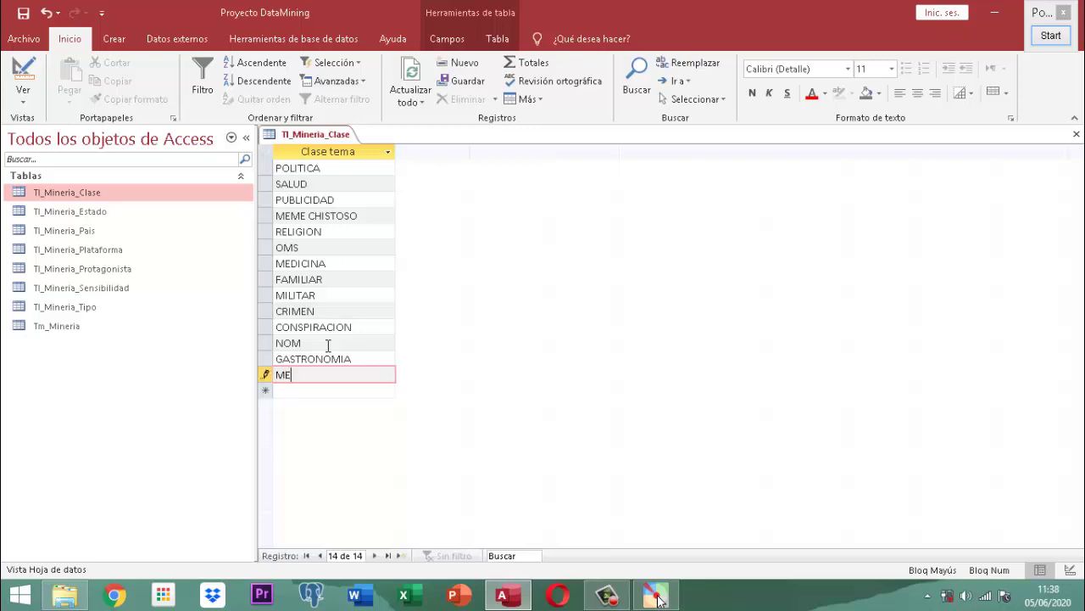
text(CIN)
key(BackSpace)
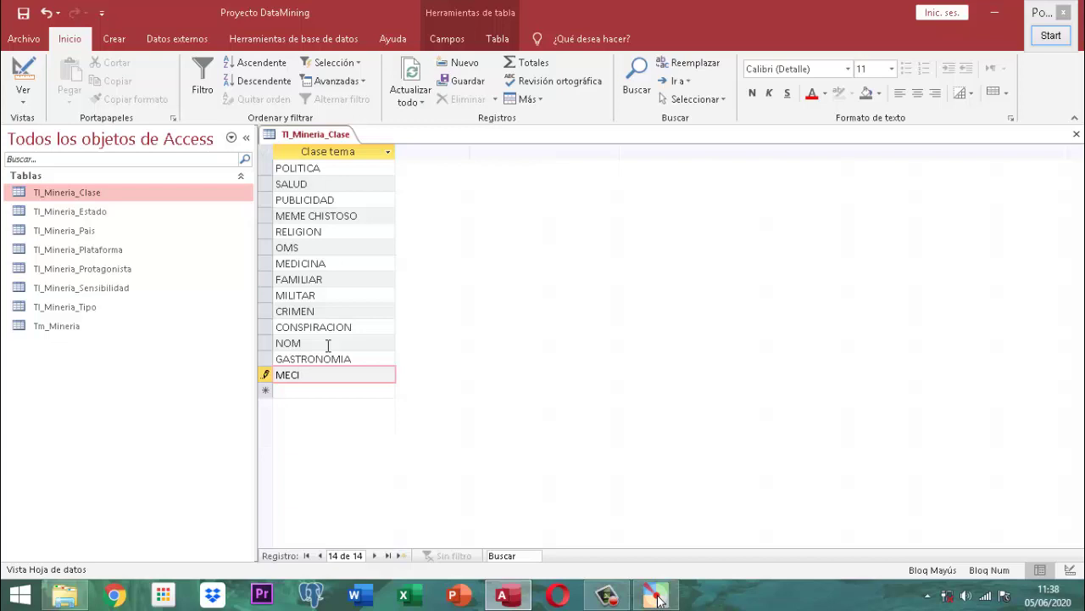
text(CINA ALTERNATIVA)
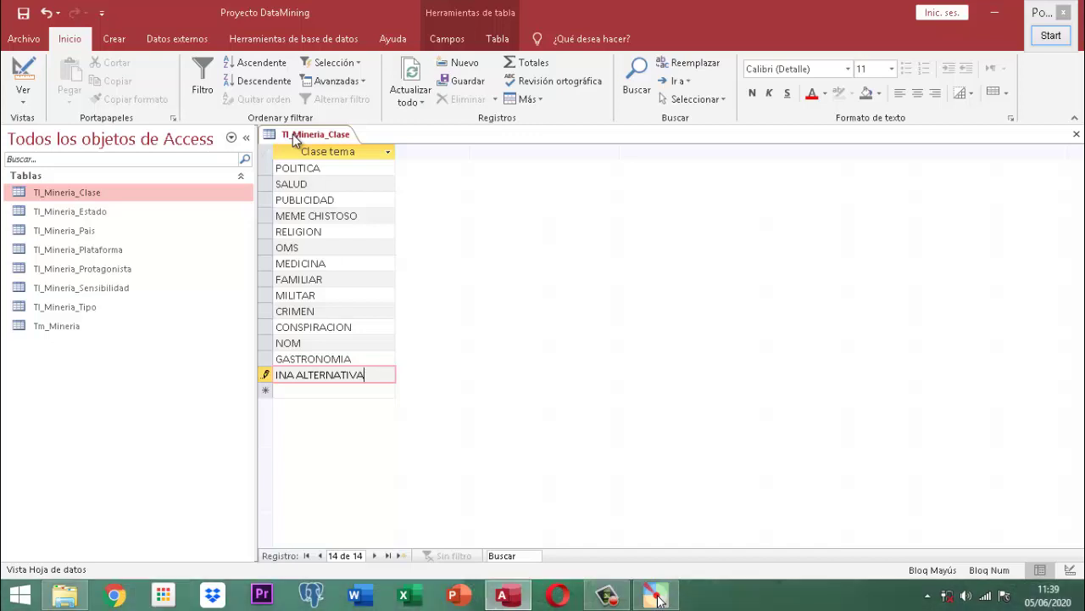
- Save and close the Tl_Mineria_Clase table
right_click(293, 134)
click(314, 151)
right_click(339, 149)
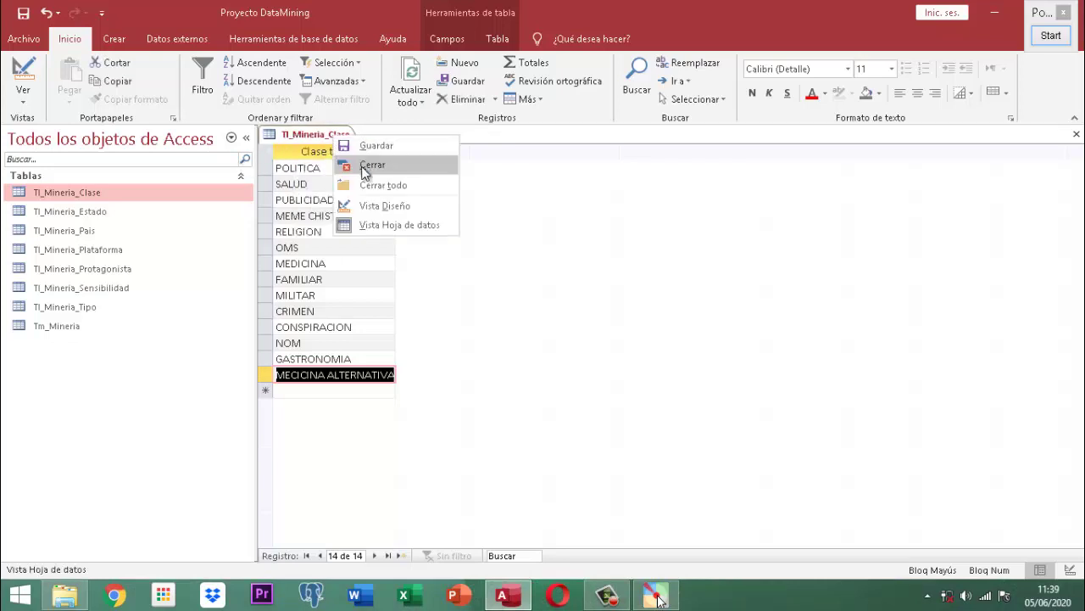
click(365, 167)
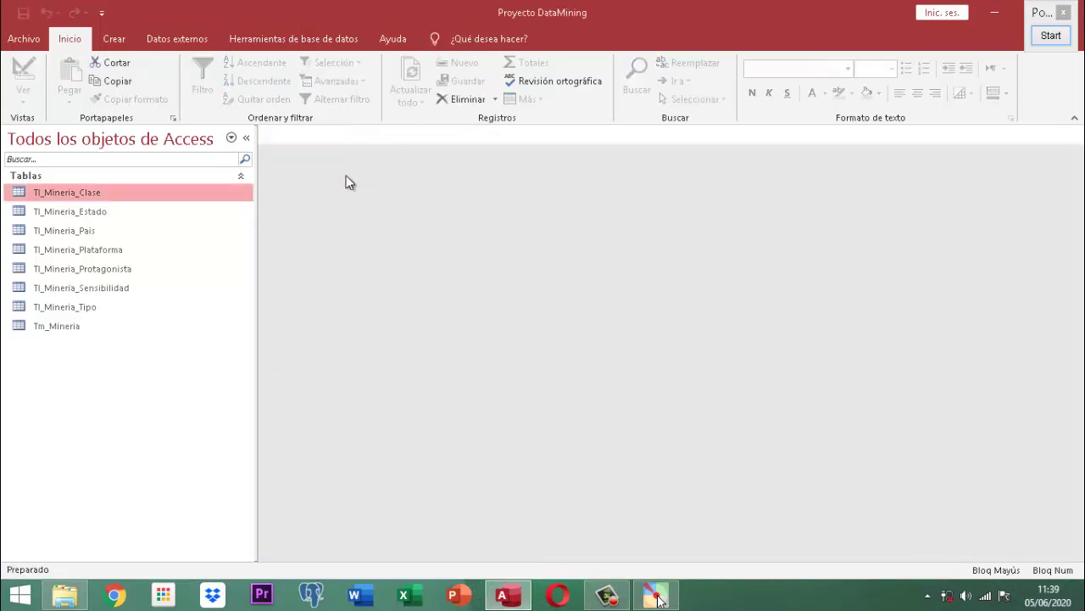
click(98, 214)
double_click(95, 212)
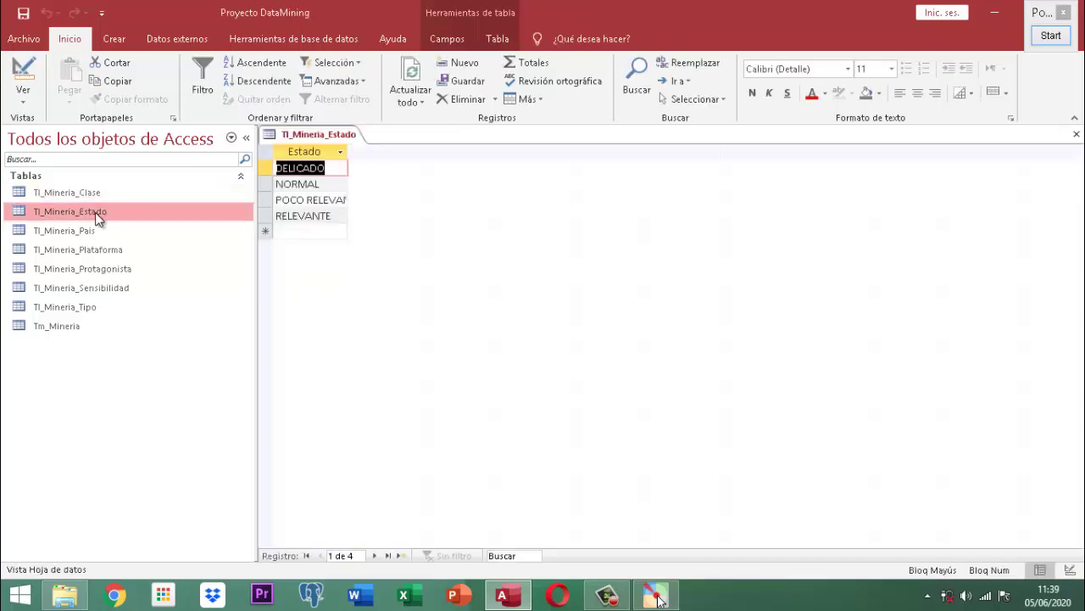
click(1052, 35)
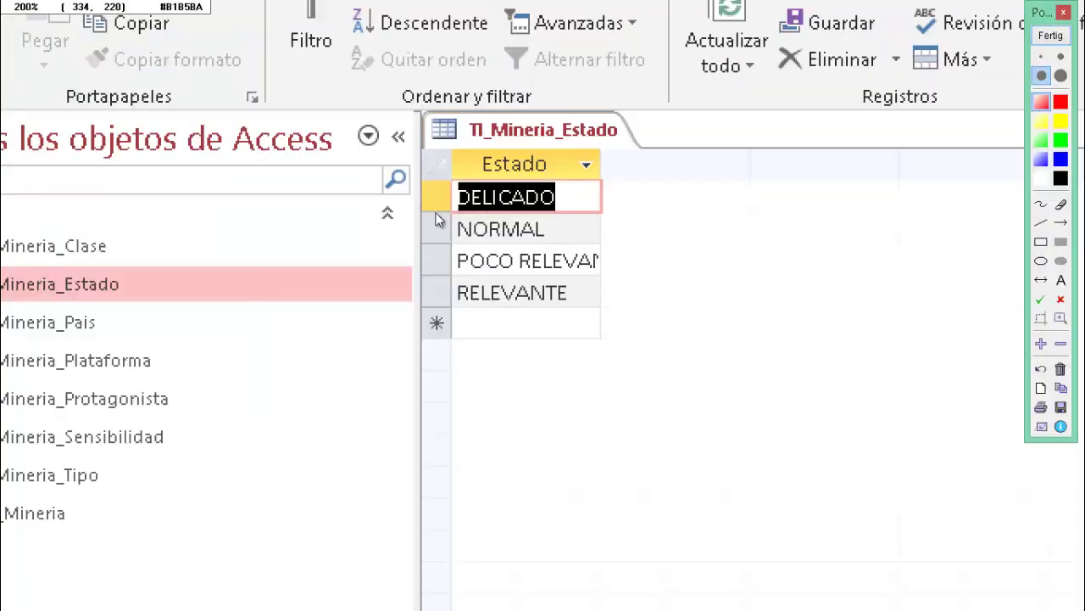
scroll(670, 204, up, 2)
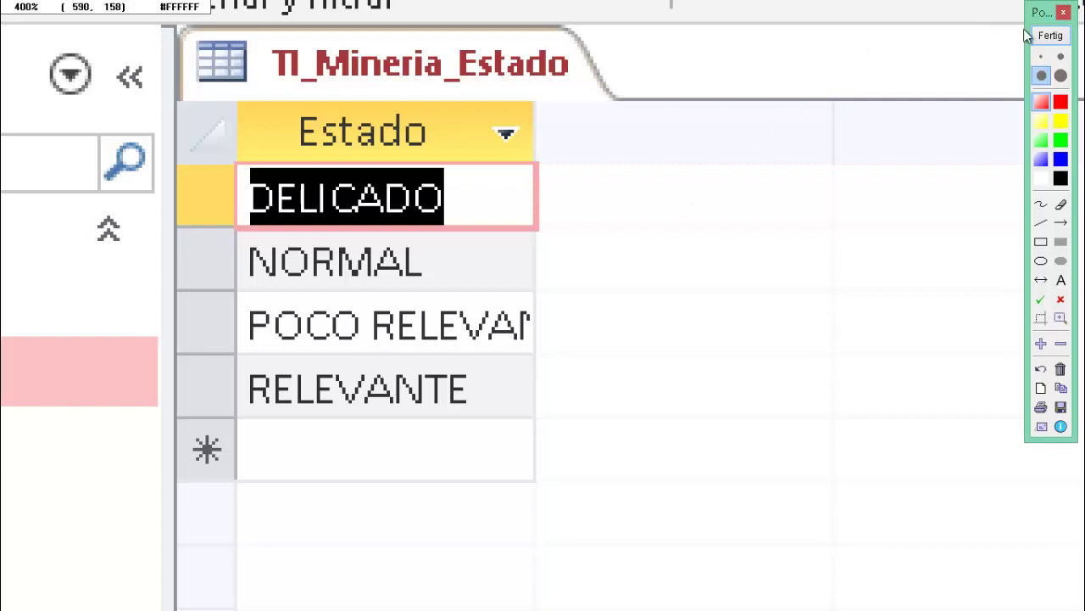
click(1051, 35)
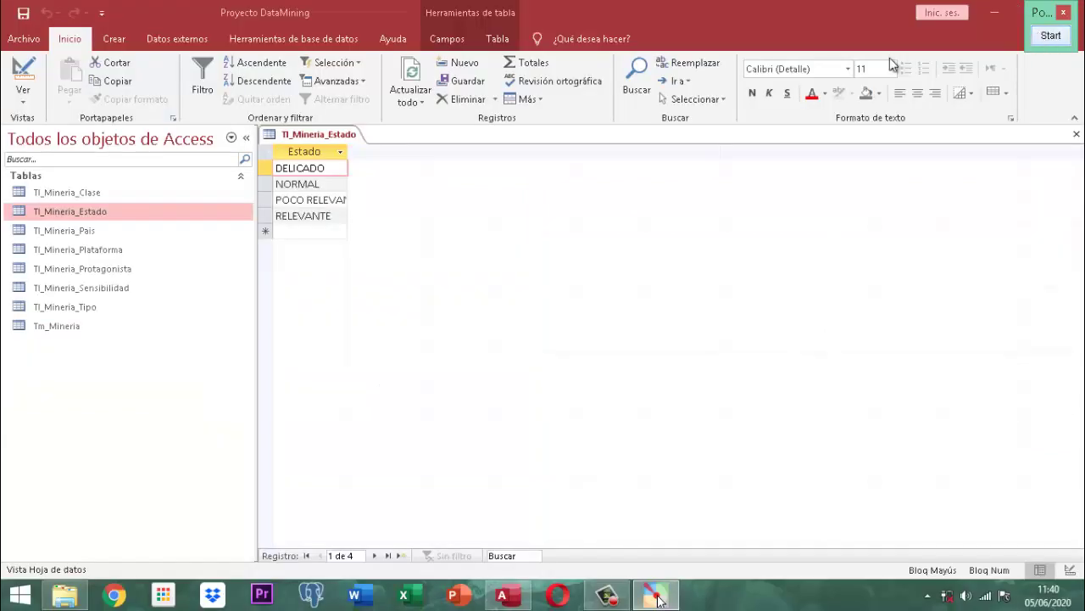
right_click(333, 136)
click(355, 148)
right_click(332, 136)
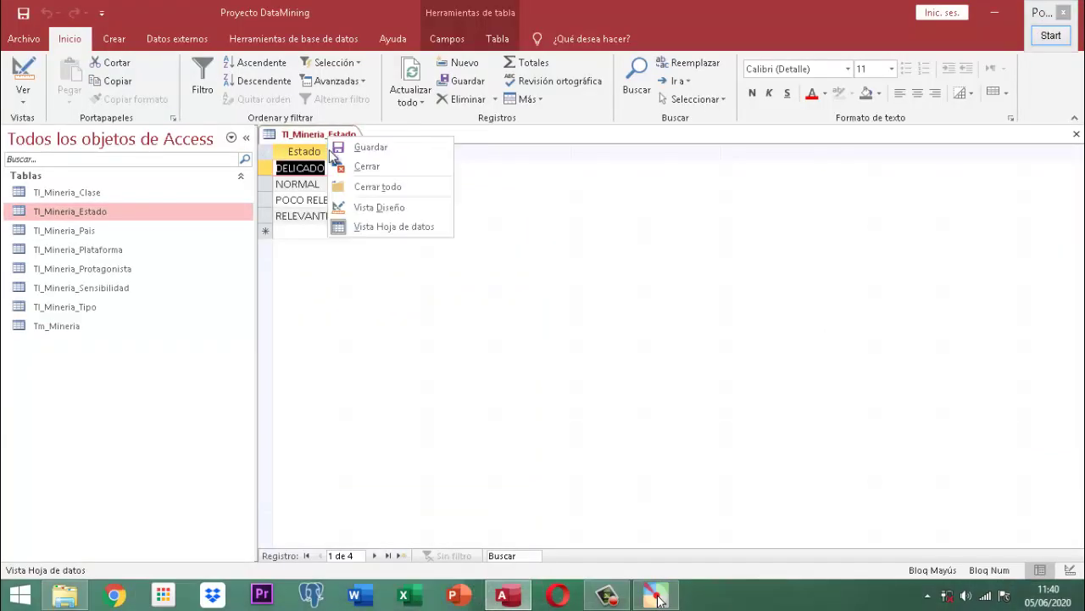
click(365, 166)
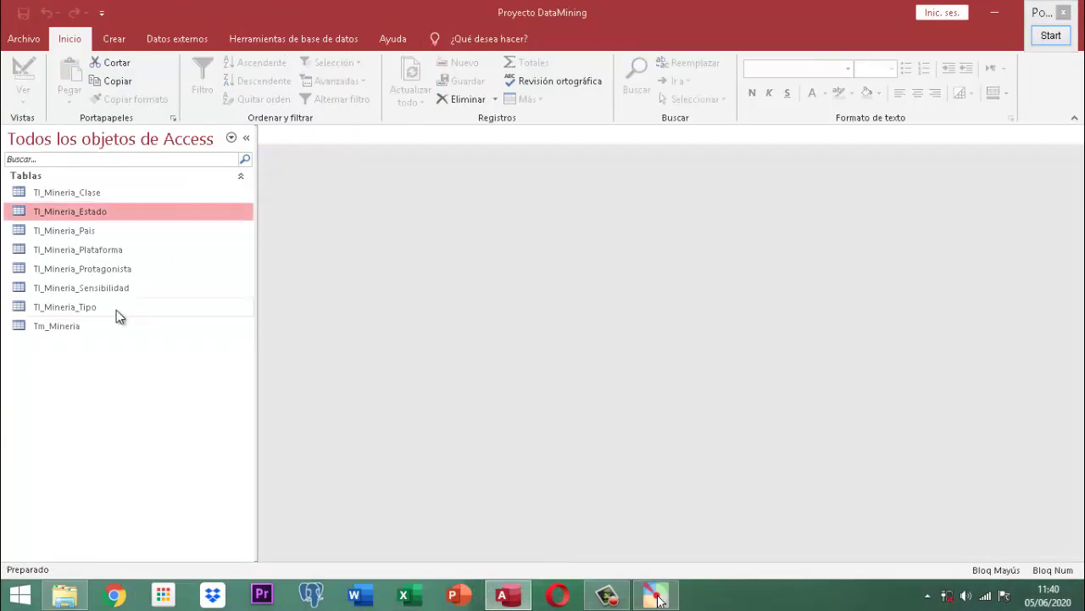
click(71, 231)
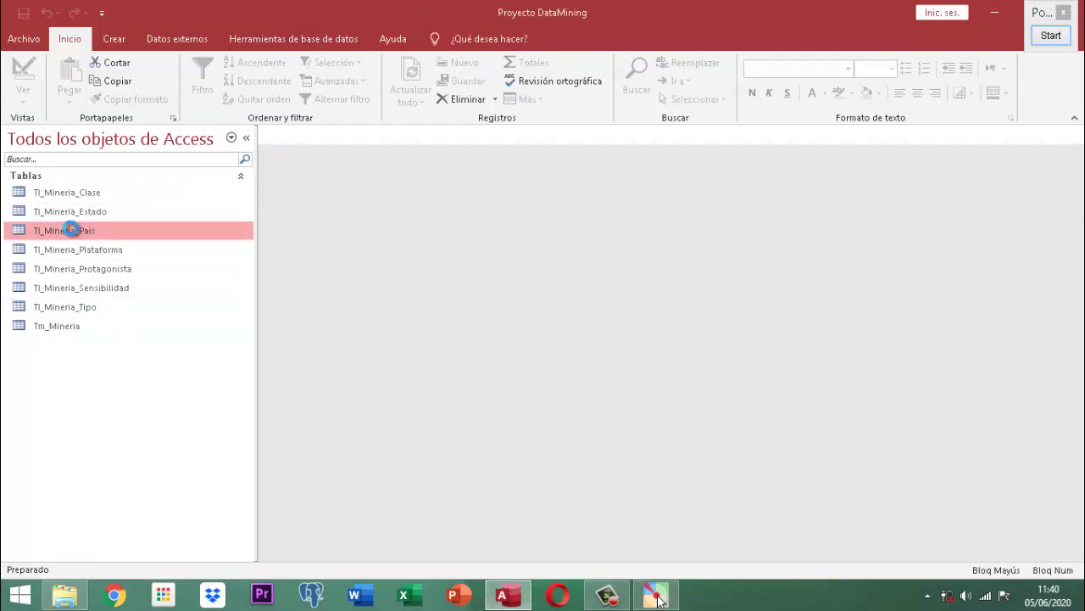
- Open Tl_Mineria_Pais and magnify its Nombre Pais country list to inspect the rows
double_click(71, 231)
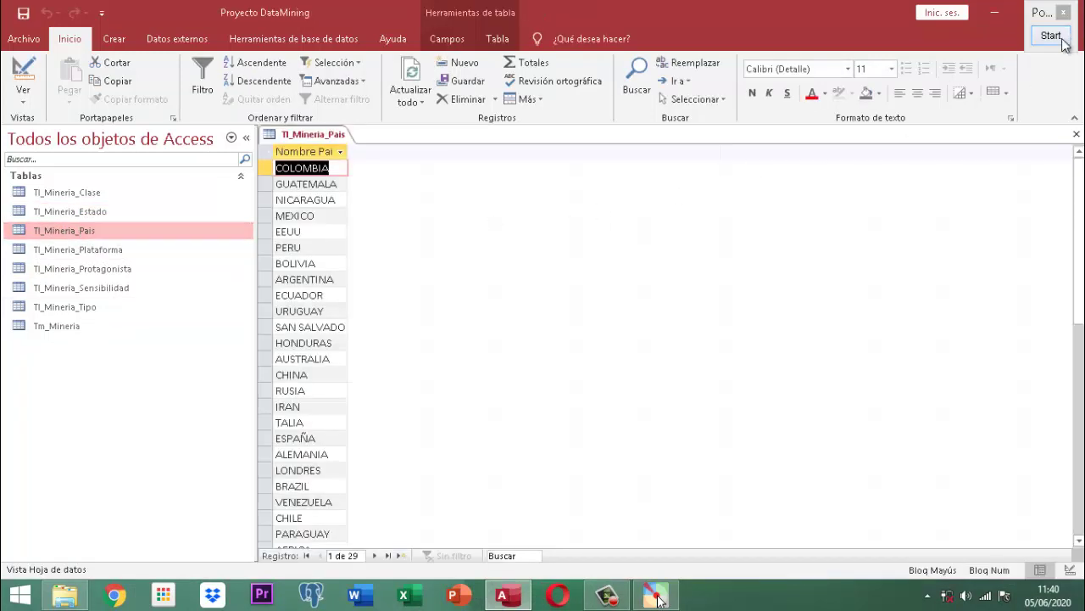
click(1060, 39)
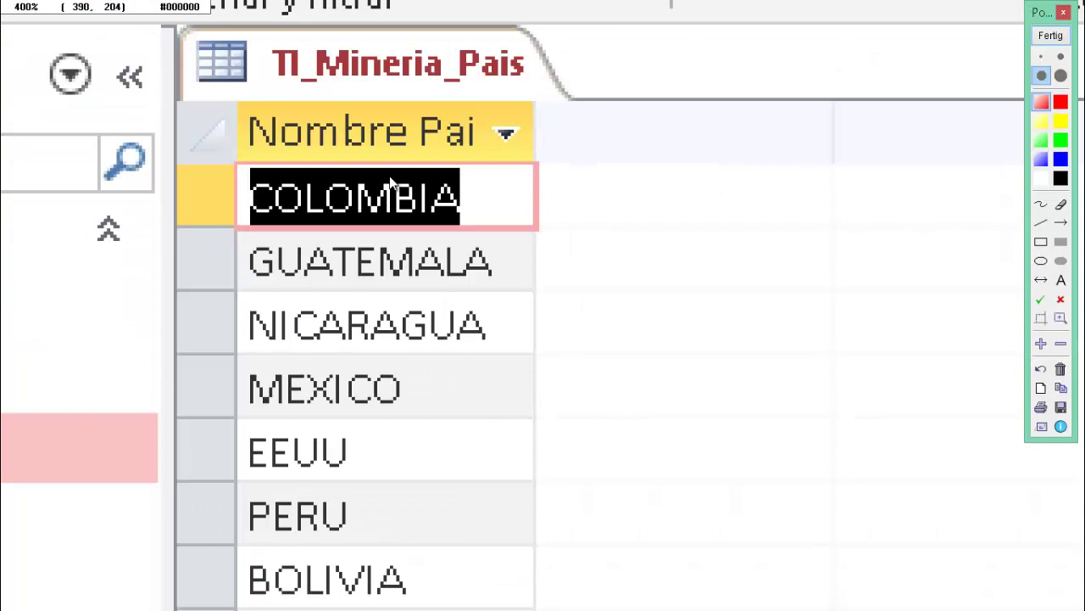
click(392, 185)
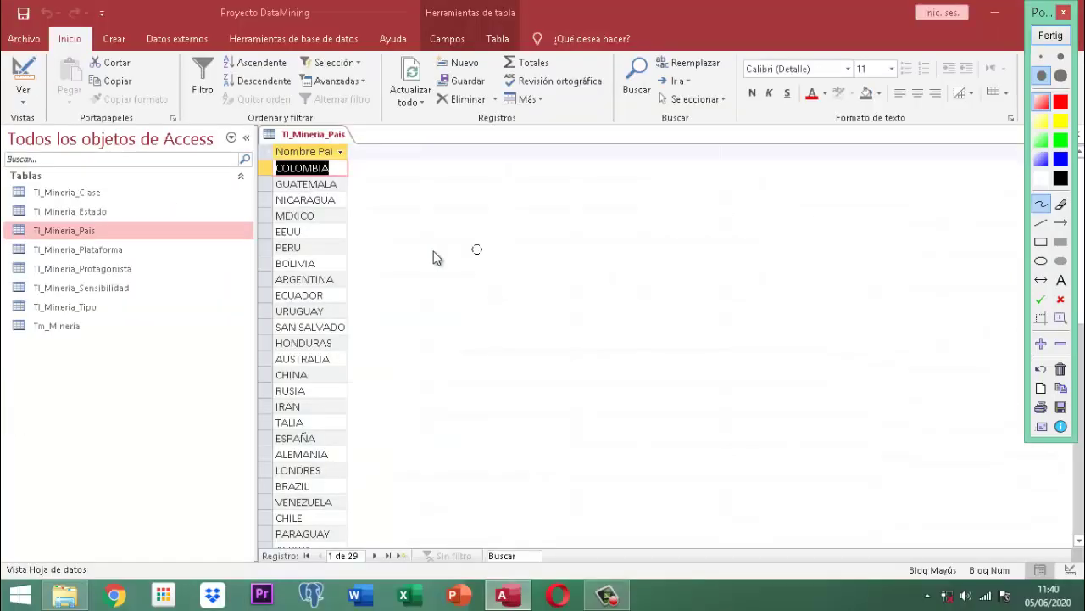
scroll(398, 252, up, 3)
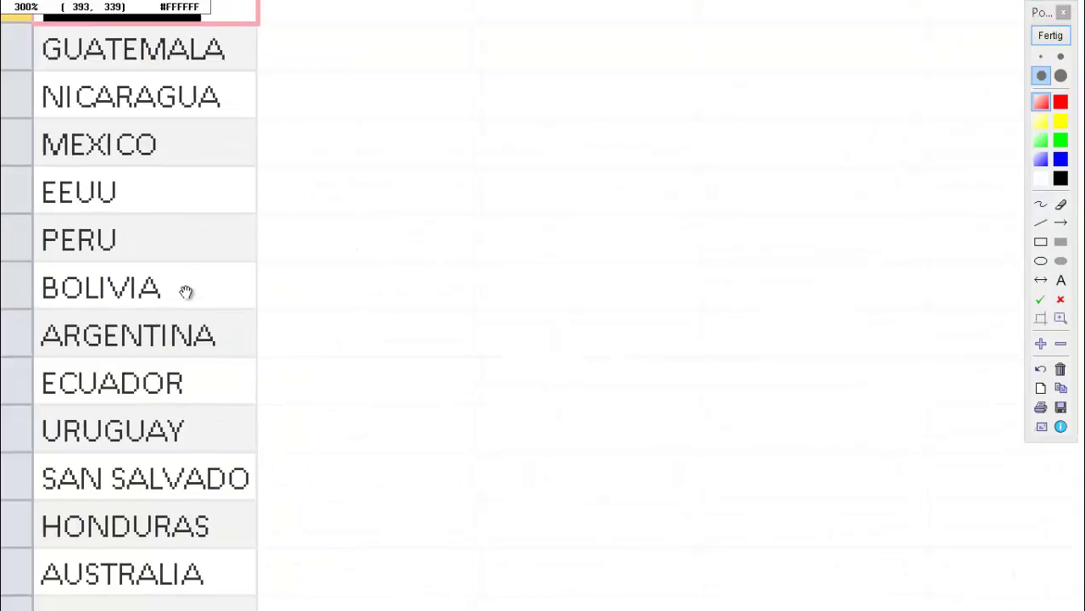
drag(186, 292, 428, 164)
drag(431, 329, 456, 344)
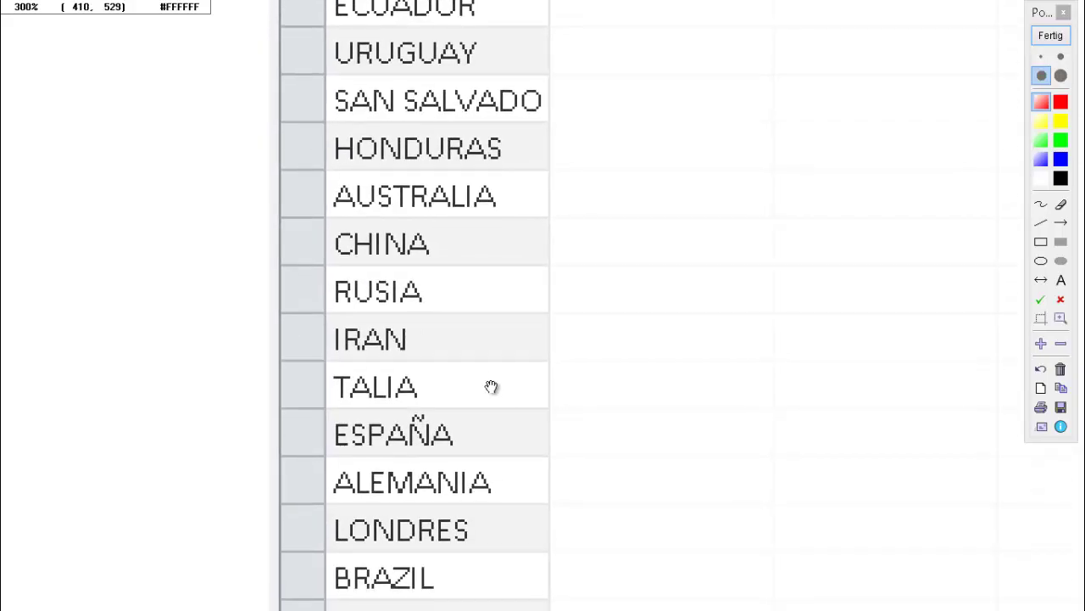
key(Escape)
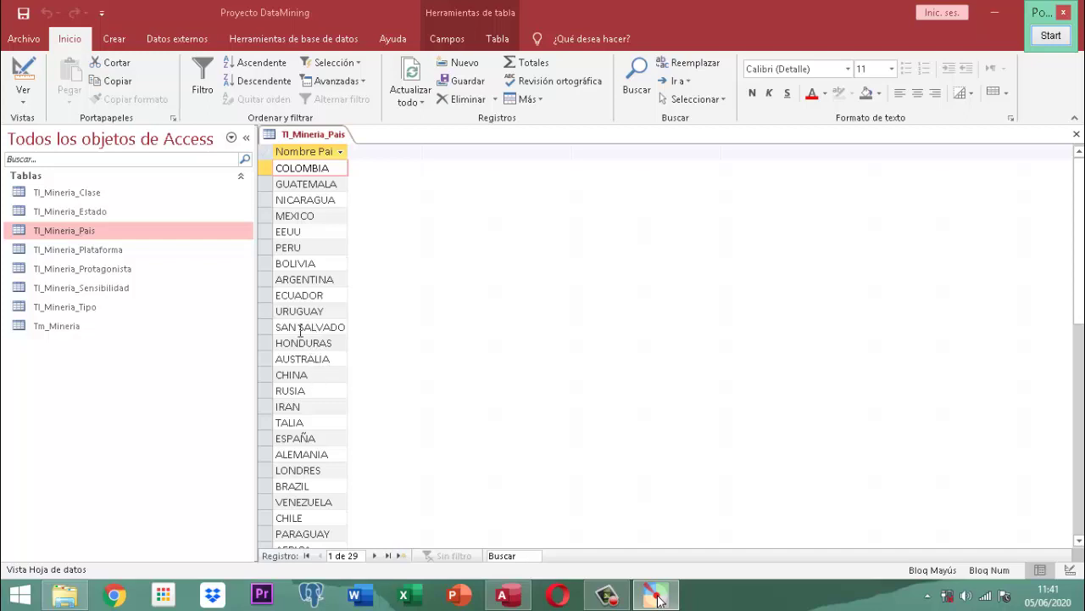
- Change the SAN SALVADOR entry to EL SALVADOR
click(300, 331)
double_click(301, 331)
click(300, 330)
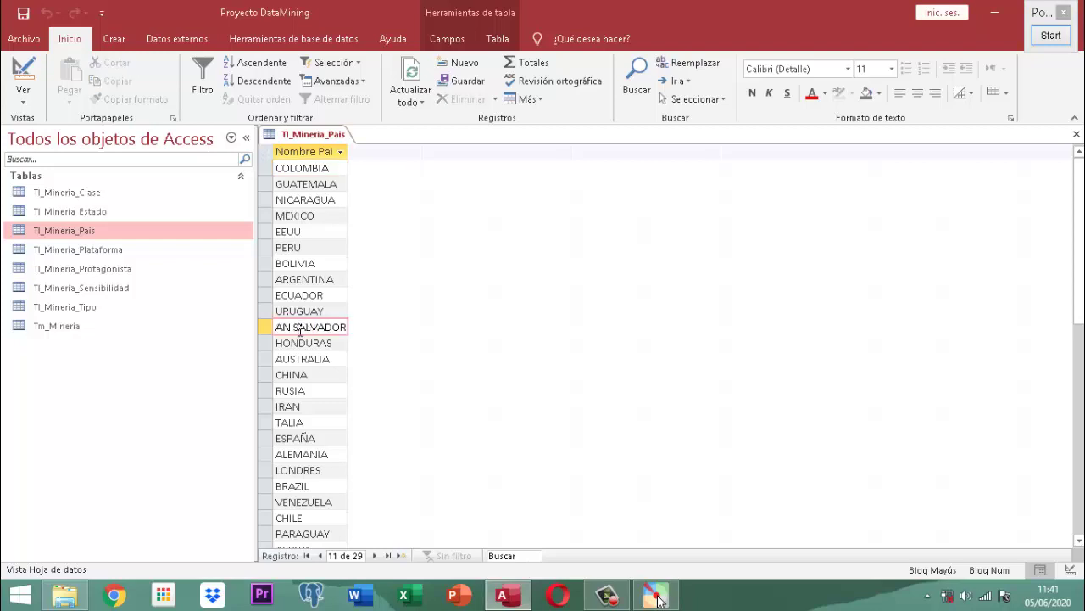
key(BackSpace)
key(BackSpace)
key(BackSpace)
key(BackSpace)
key(BackSpace)
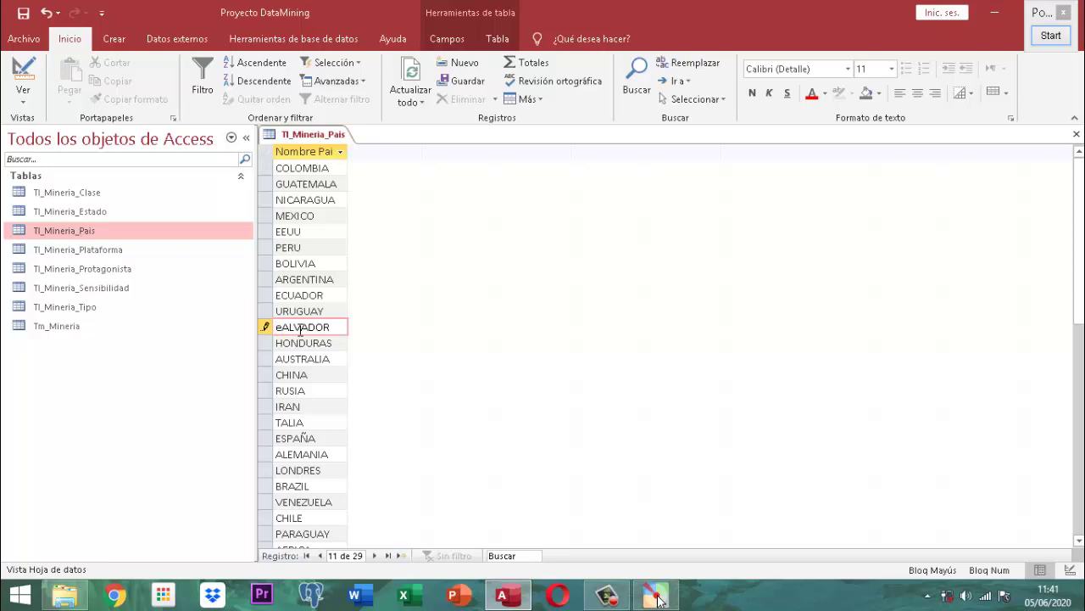
key(Caps_Lock)
text(el)
key(BackSpace)
key(BackSpace)
key(BackSpace)
key(Caps_Lock)
text(EL S)
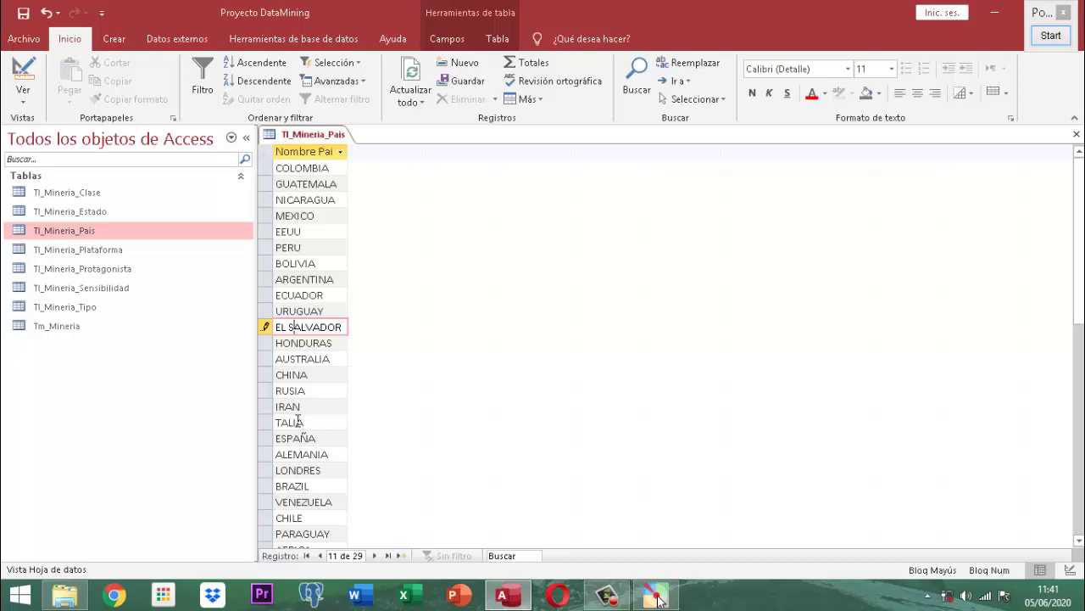
- Correct TALIA to ITALIA and replace LONDRES with UK
click(313, 421)
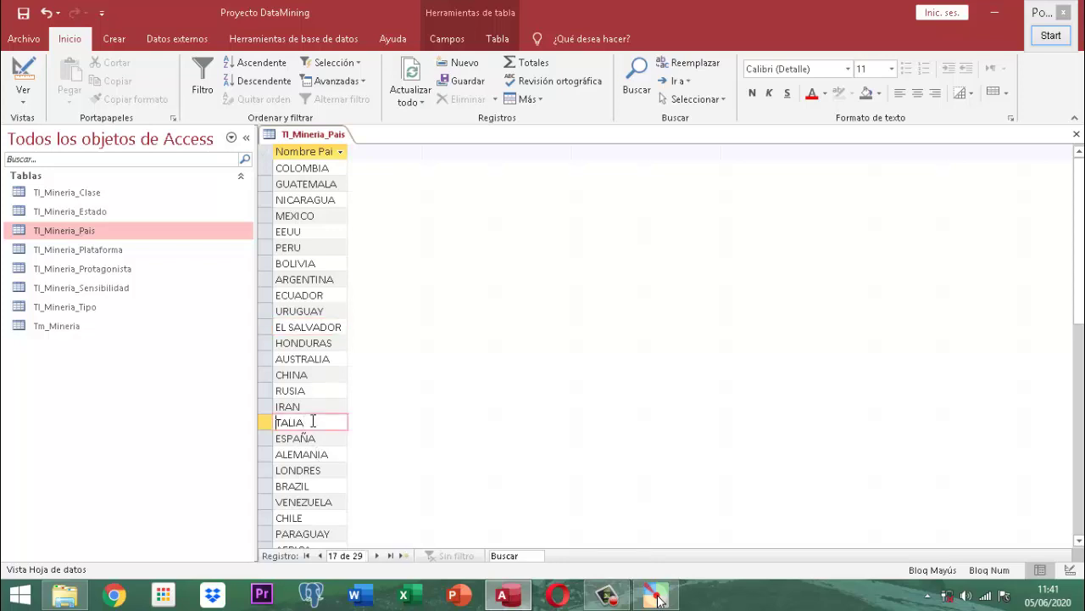
key(Home)
text(I)
drag(322, 472, 252, 471)
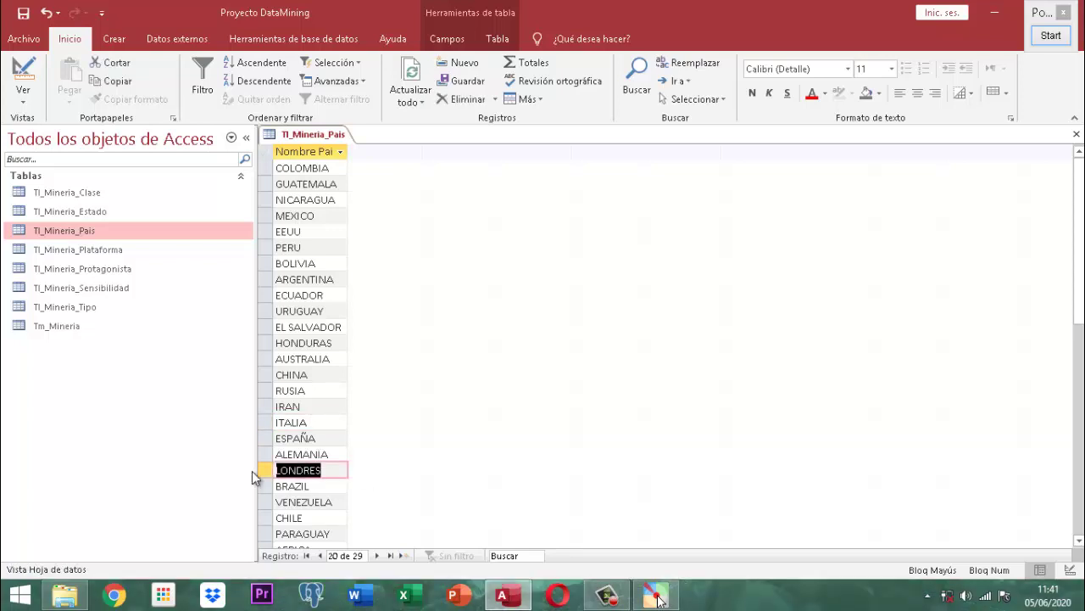
text(UK)
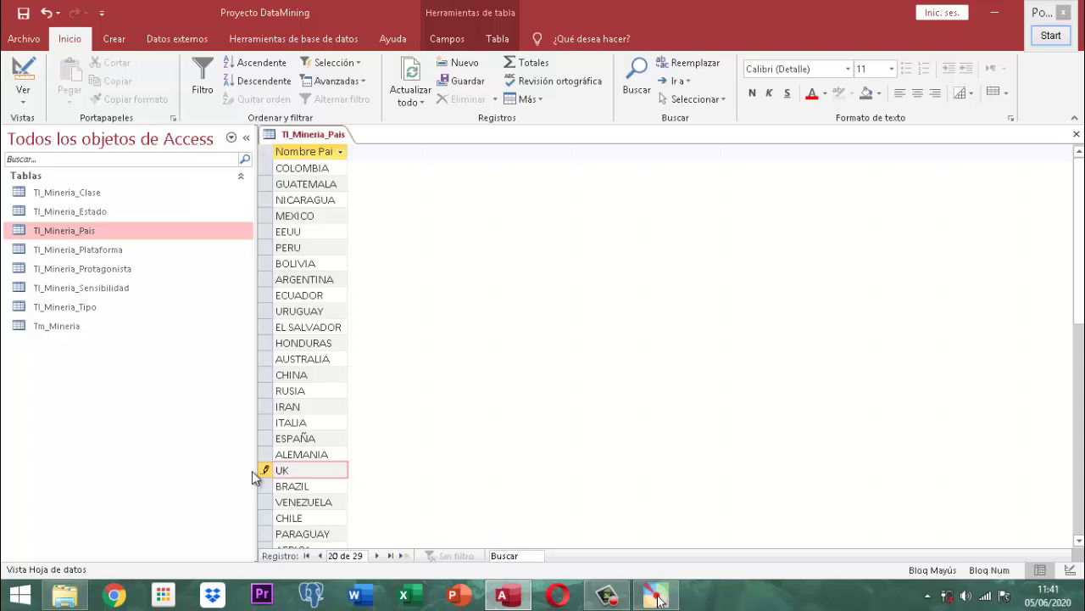
click(333, 488)
key(Down)
key(Down)
scroll(402, 509, down, 1)
scroll(403, 507, down, 1)
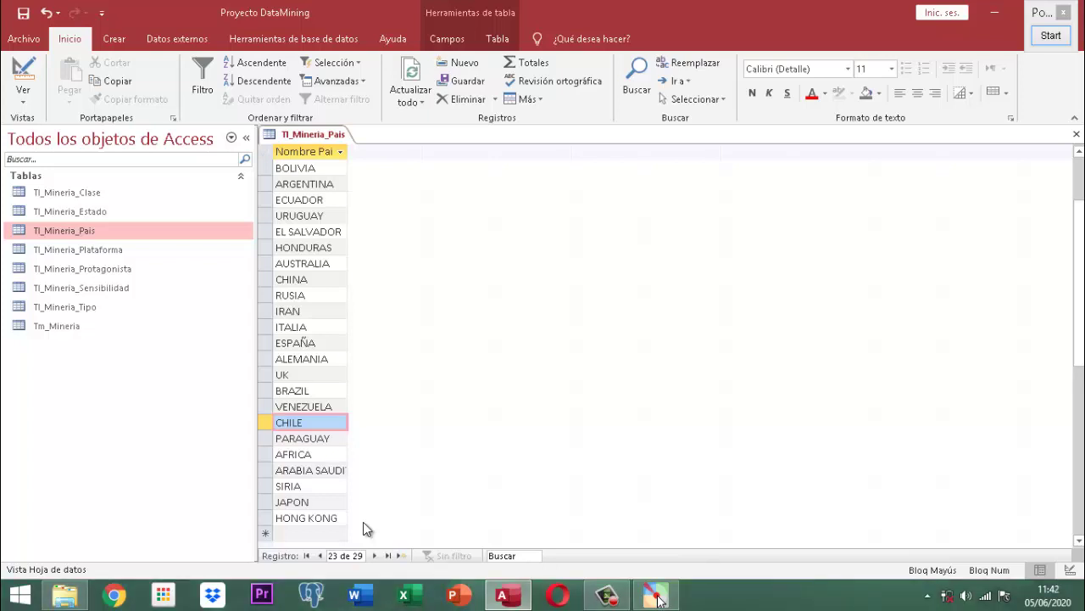
- Close the Tl_Mineria_Pais table
right_click(338, 136)
click(346, 140)
right_click(314, 129)
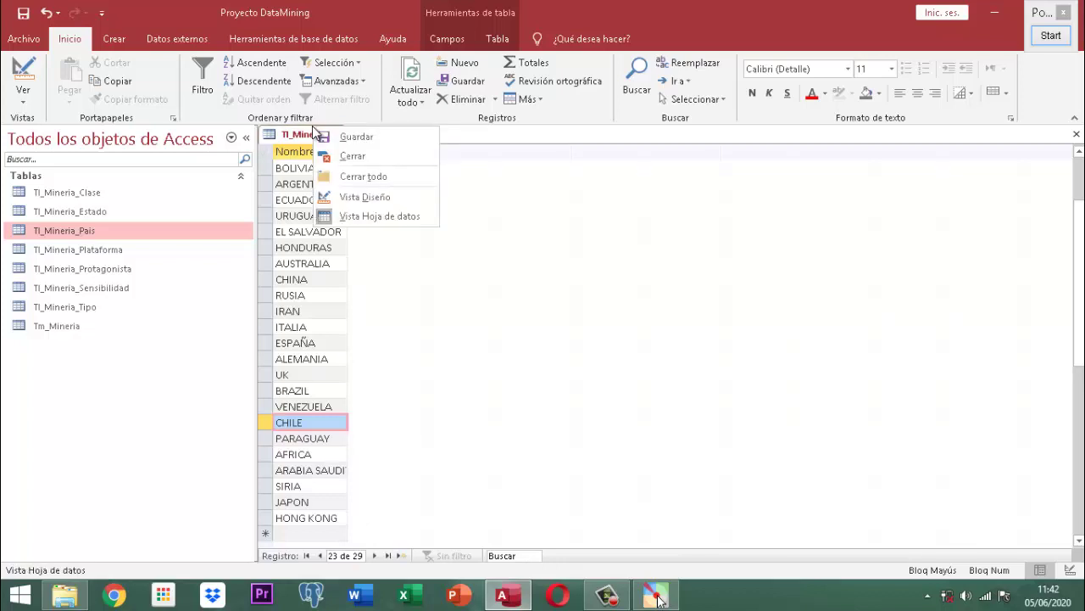
click(363, 155)
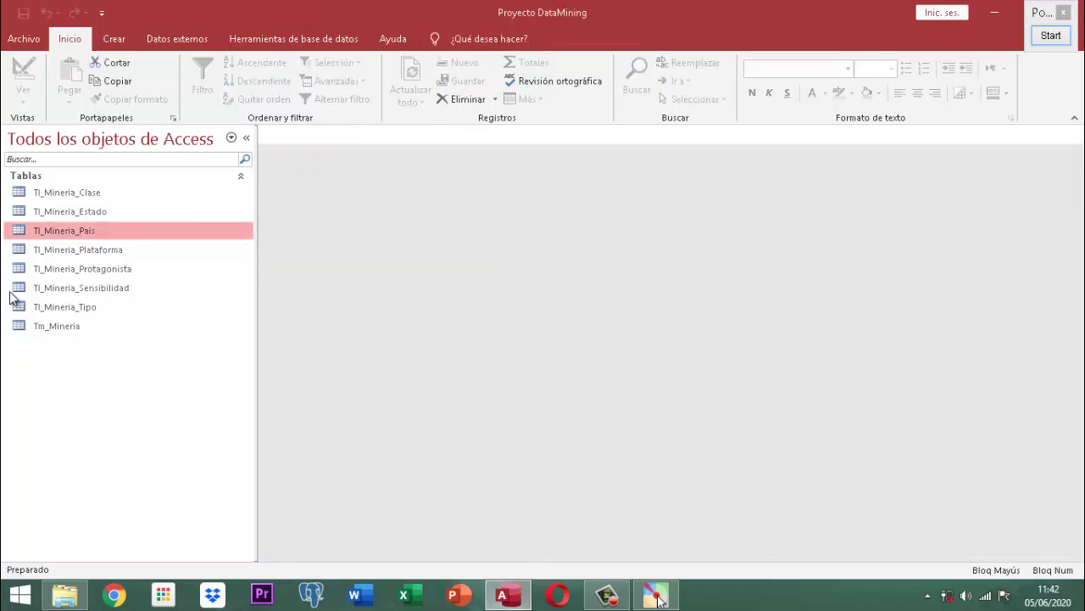
click(98, 254)
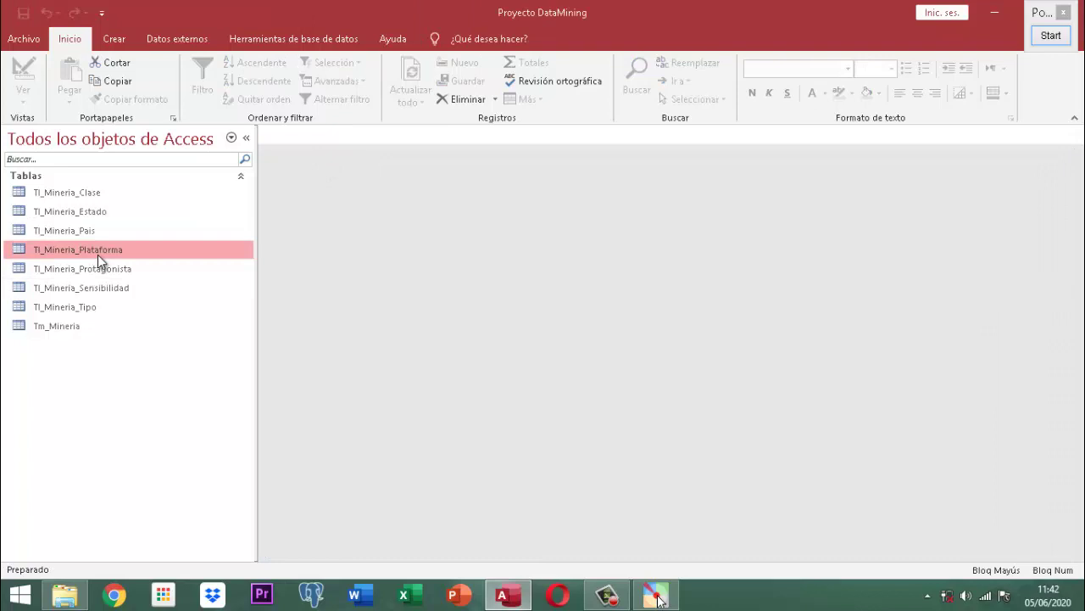
double_click(98, 252)
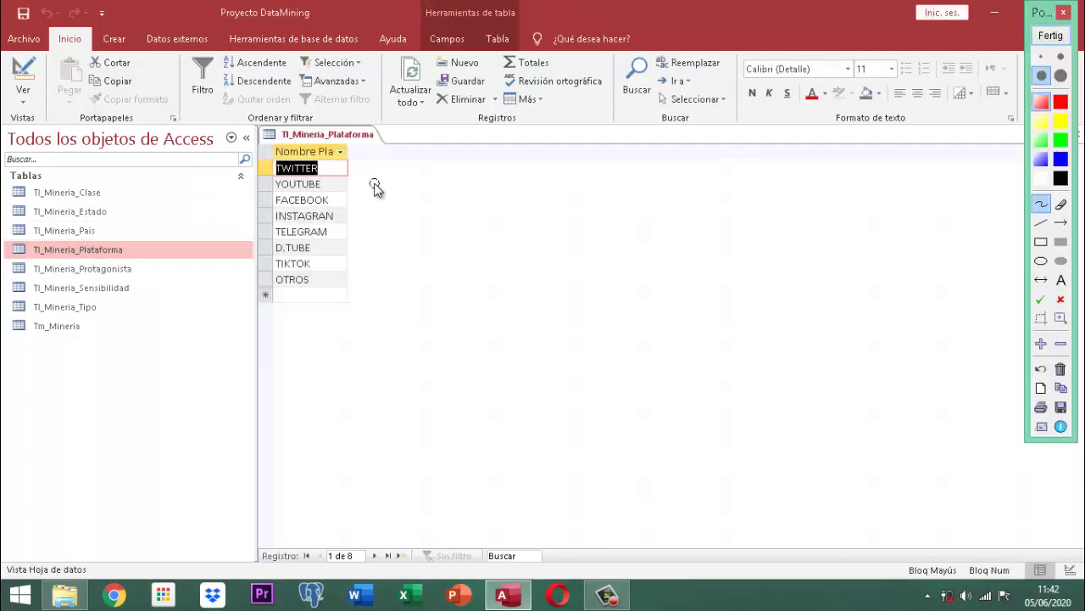
scroll(375, 187, up, 3)
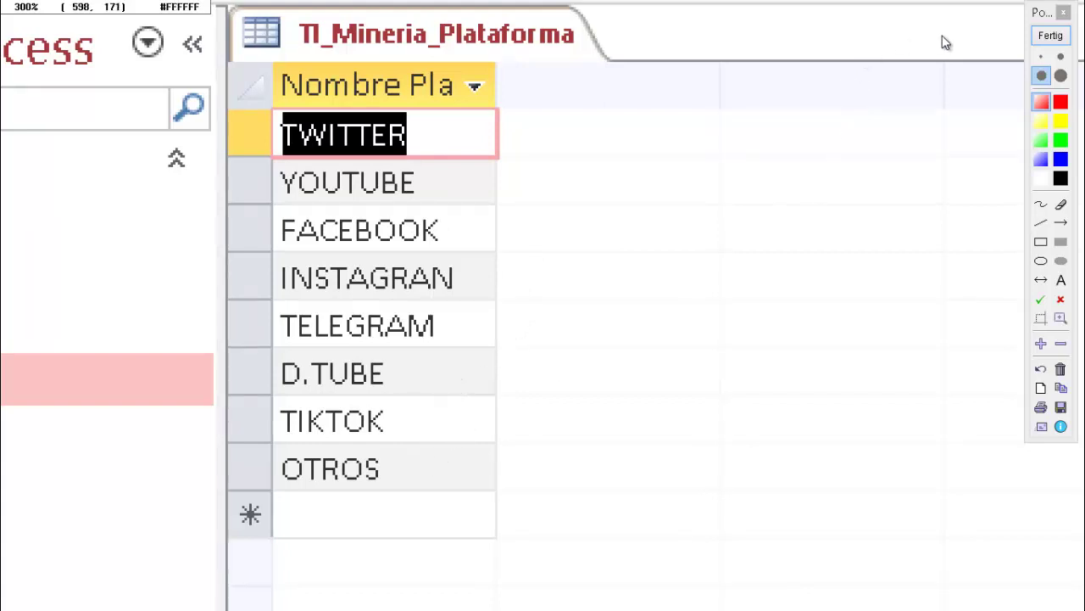
click(1045, 38)
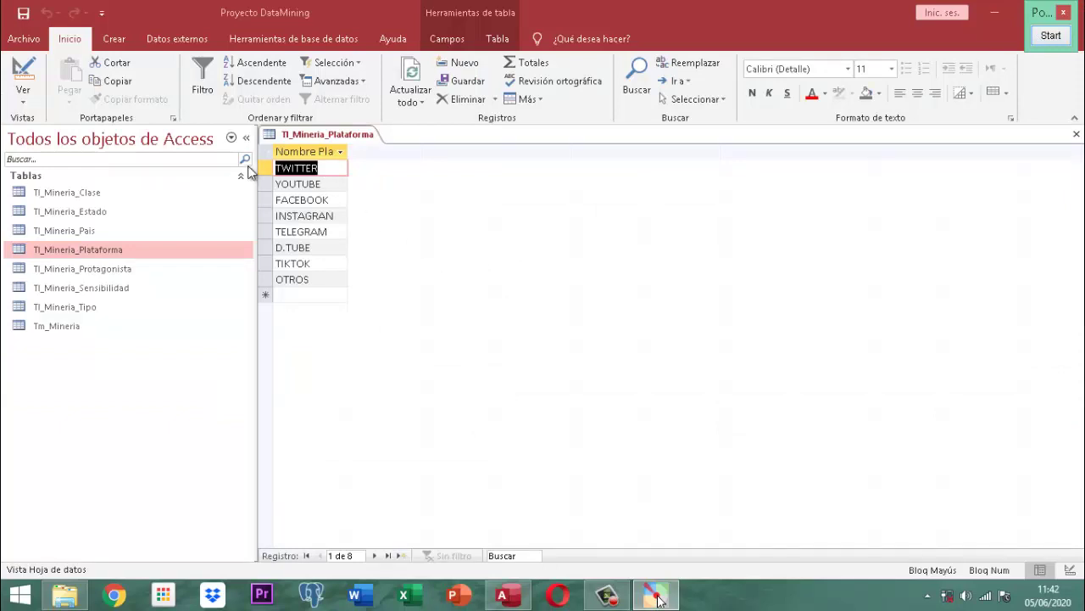
right_click(344, 133)
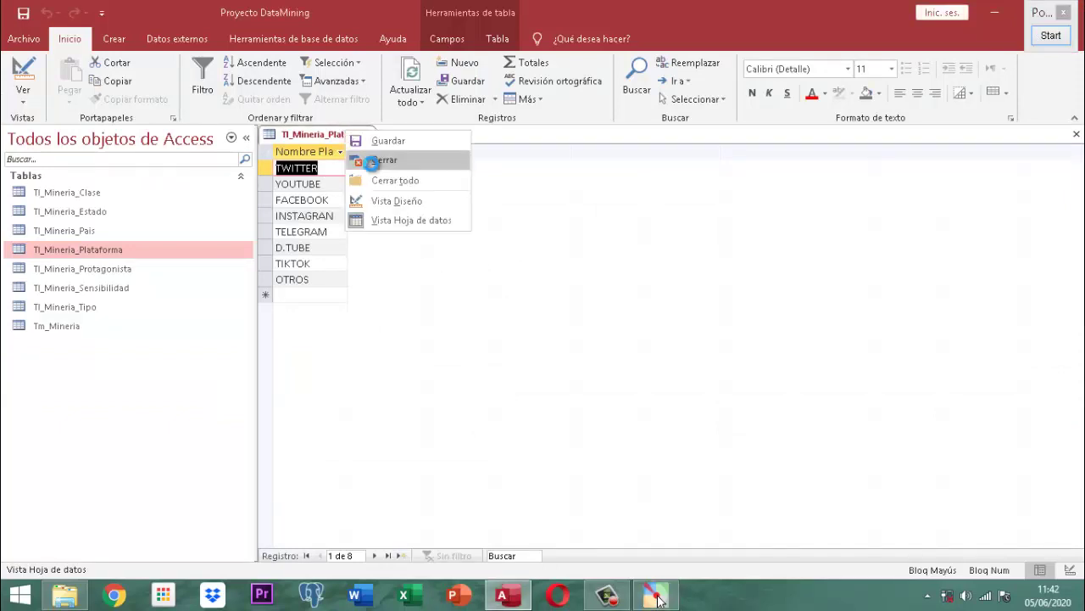
click(373, 160)
click(113, 271)
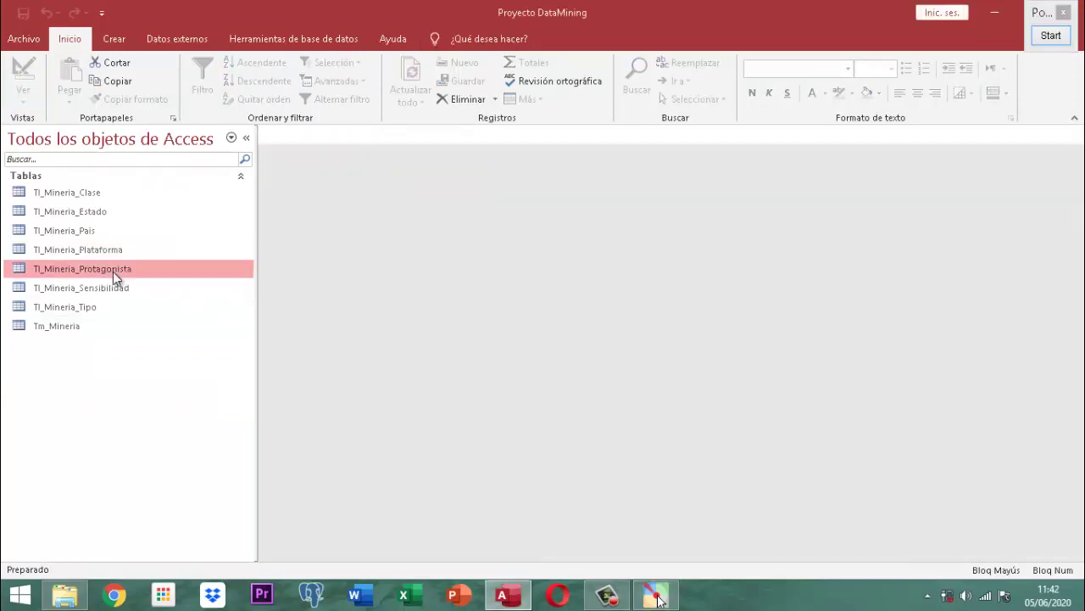
double_click(113, 270)
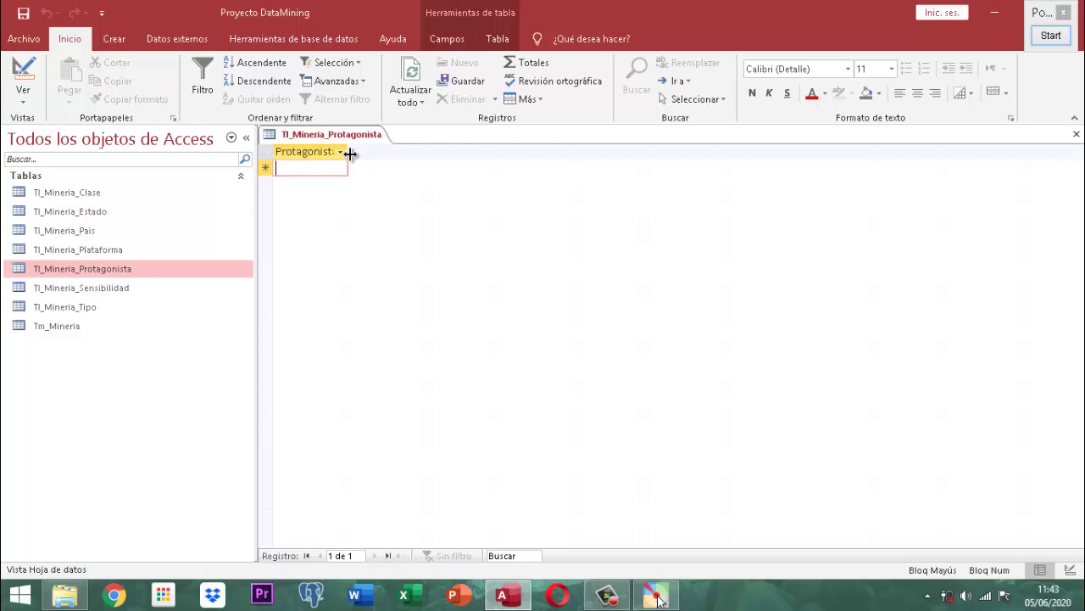
right_click(351, 136)
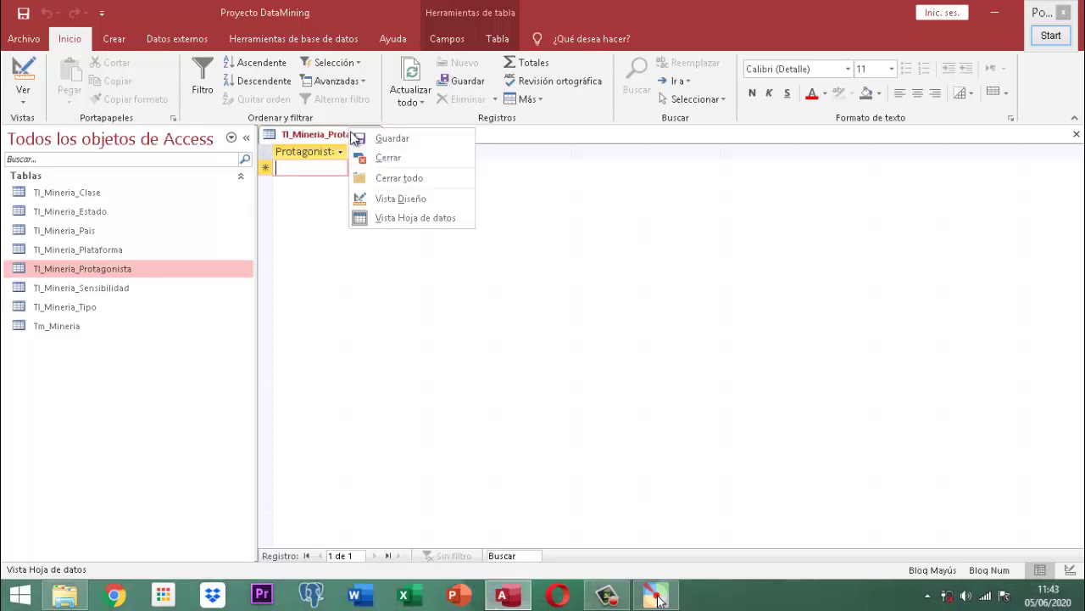
click(373, 155)
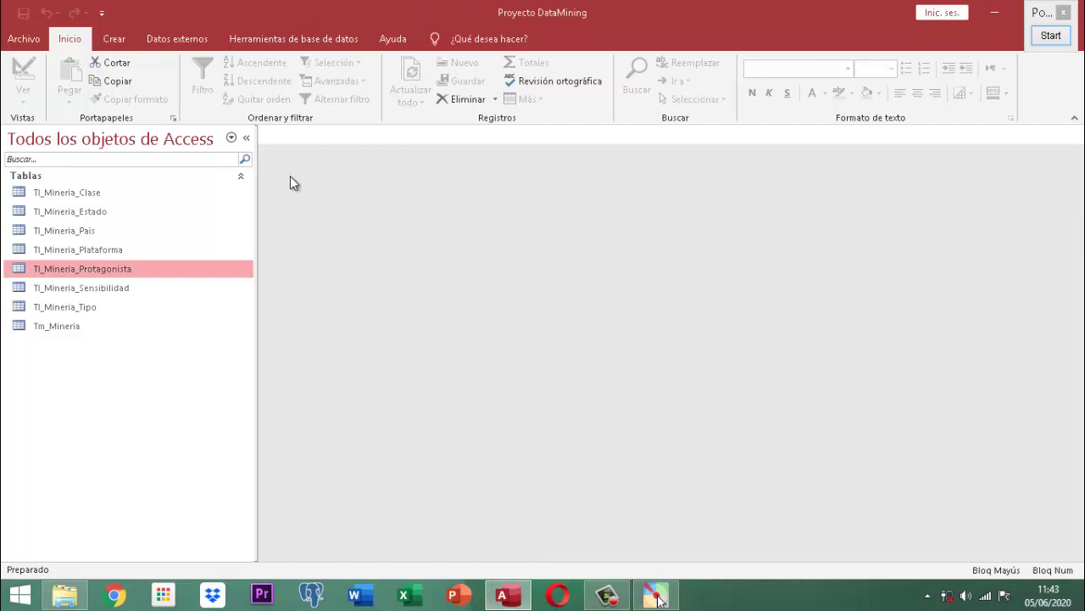
click(123, 288)
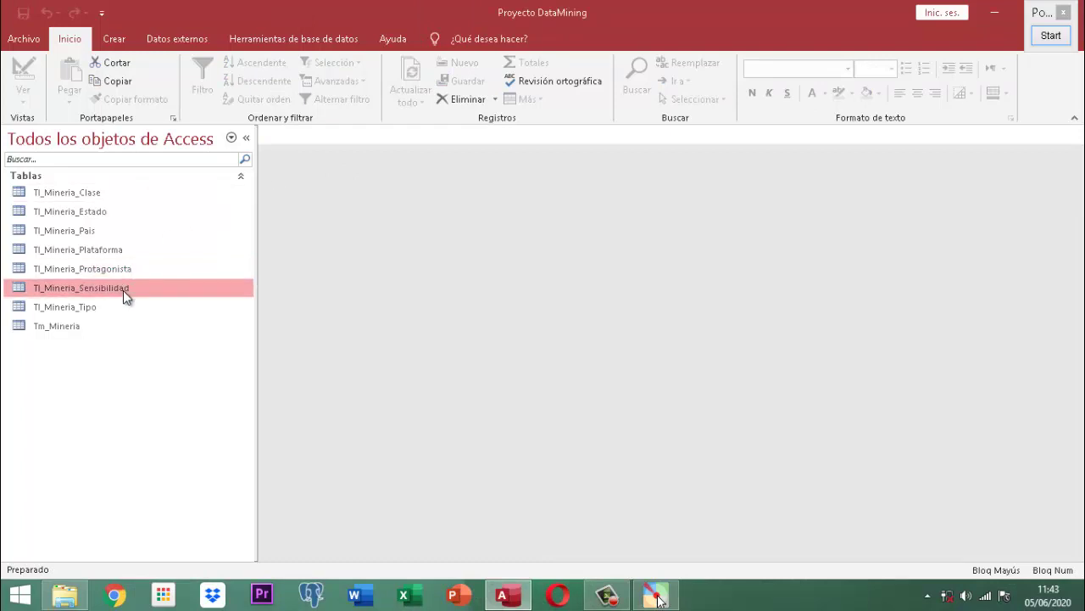
- Open Tl_Mineria_Sensibilidad, magnify its 12 values, then move to the new-record row
double_click(123, 288)
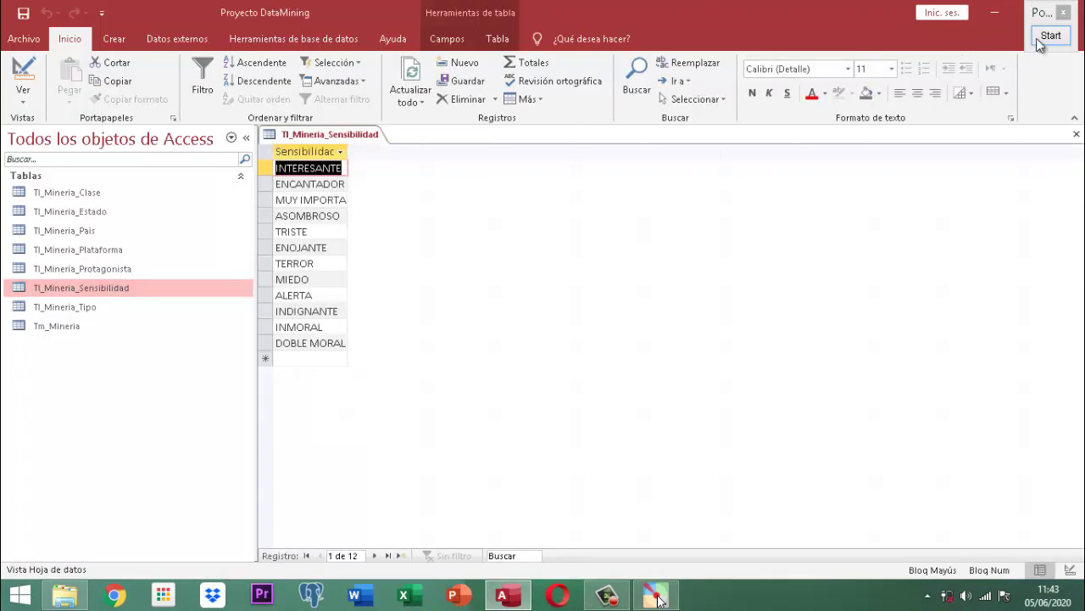
click(1038, 38)
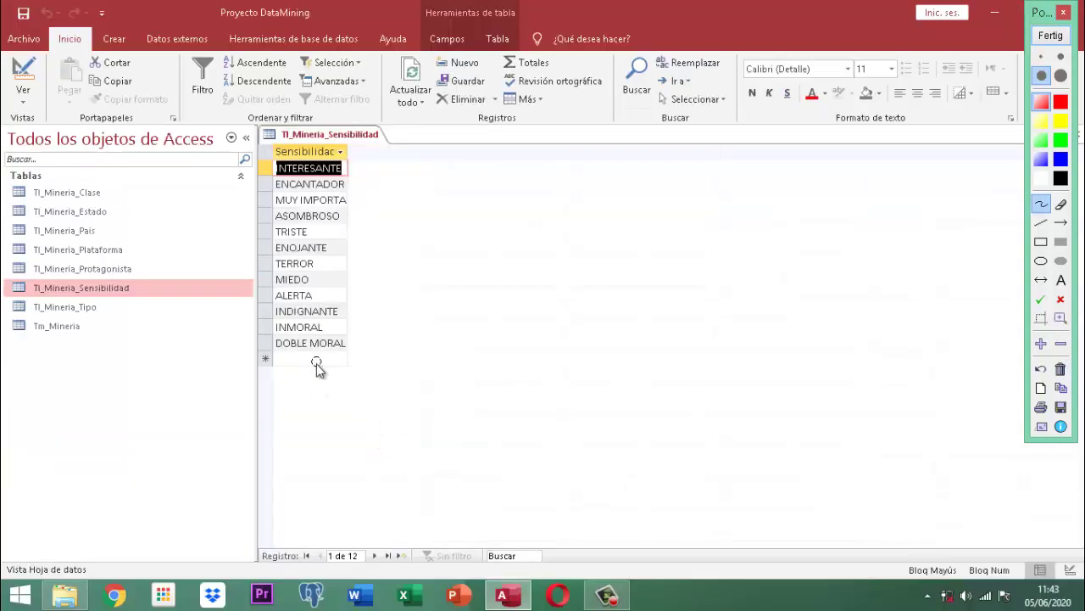
click(1050, 35)
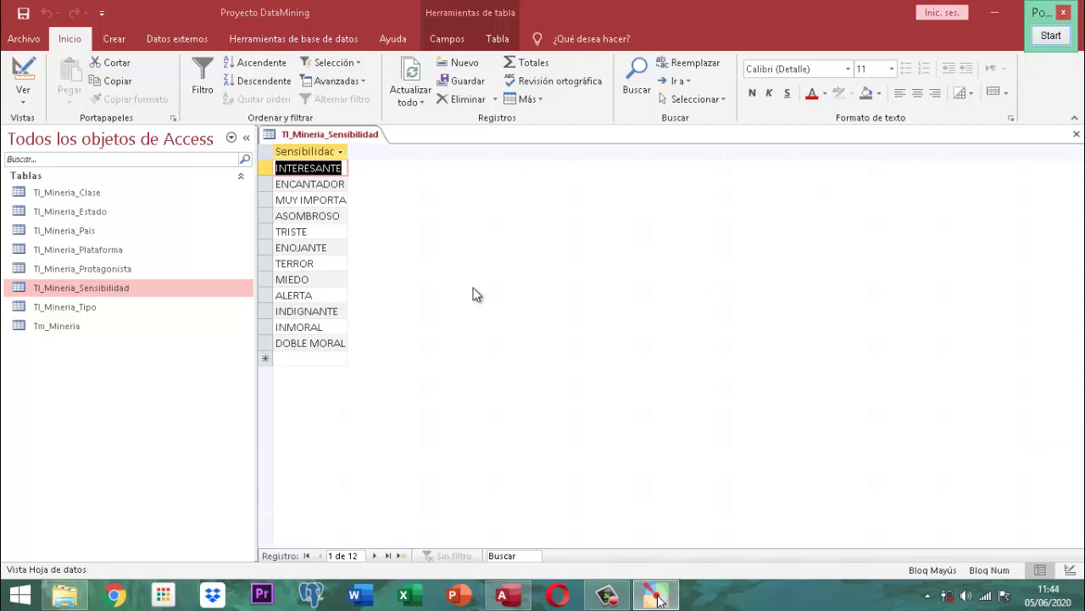
click(314, 360)
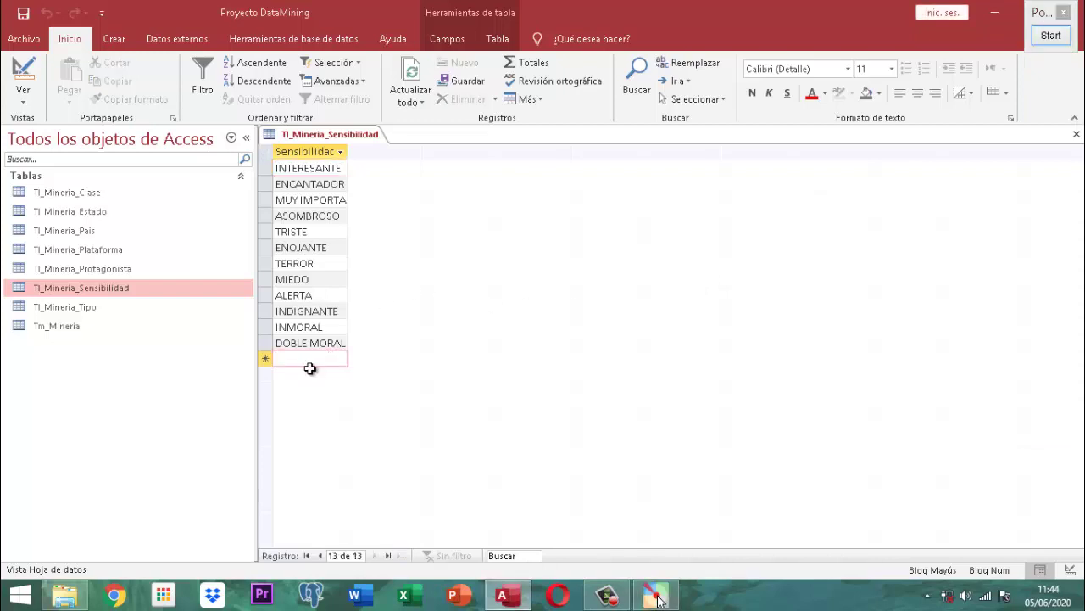
- Add INCERTIDUMBRE and SOSPECHA as new Sensibilidad records
text(INCER)
text(TIDUMBRE)
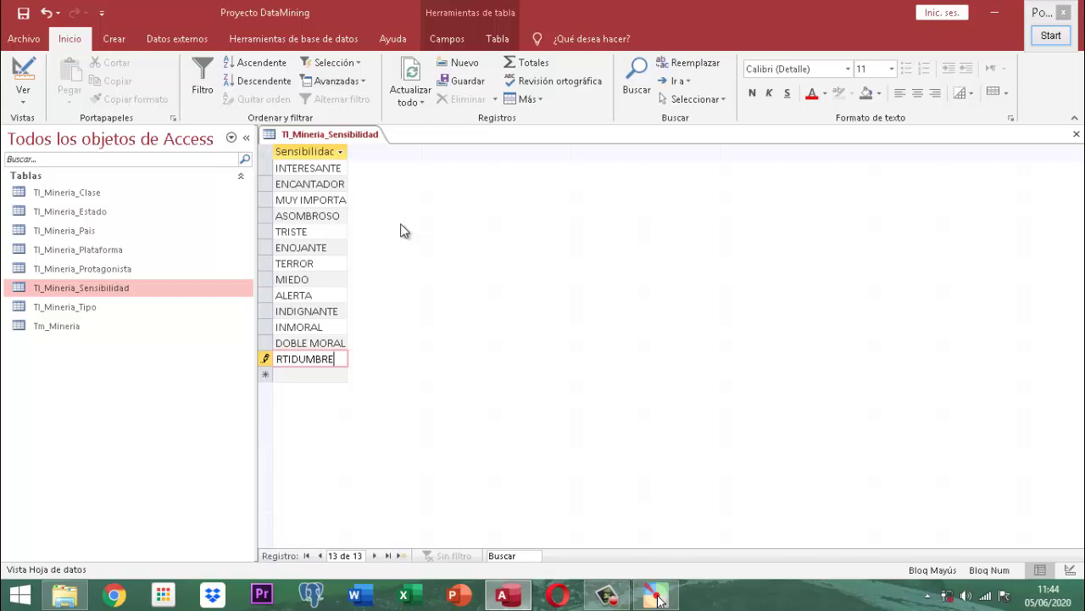
key(Return)
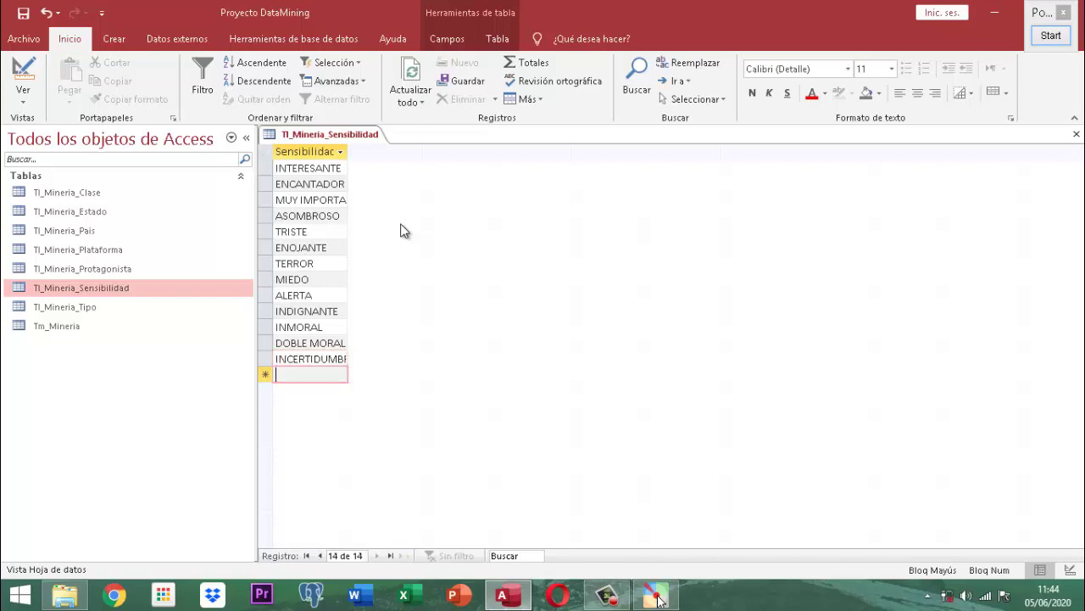
text(SOSPEC)
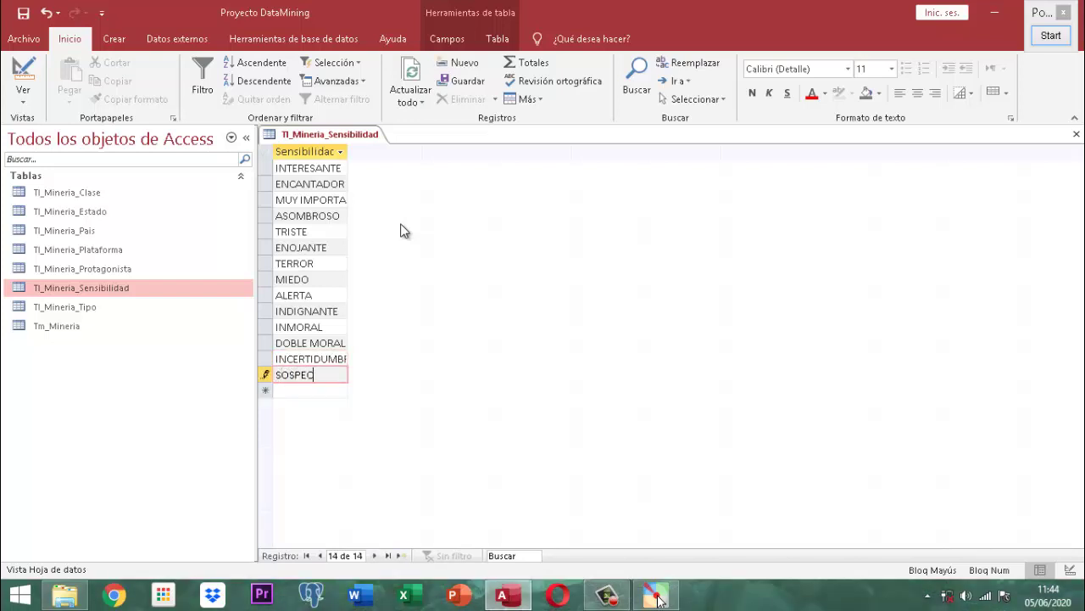
text(HA)
- Save and close the Tl_Mineria_Sensibilidad table
right_click(316, 140)
click(339, 146)
right_click(338, 138)
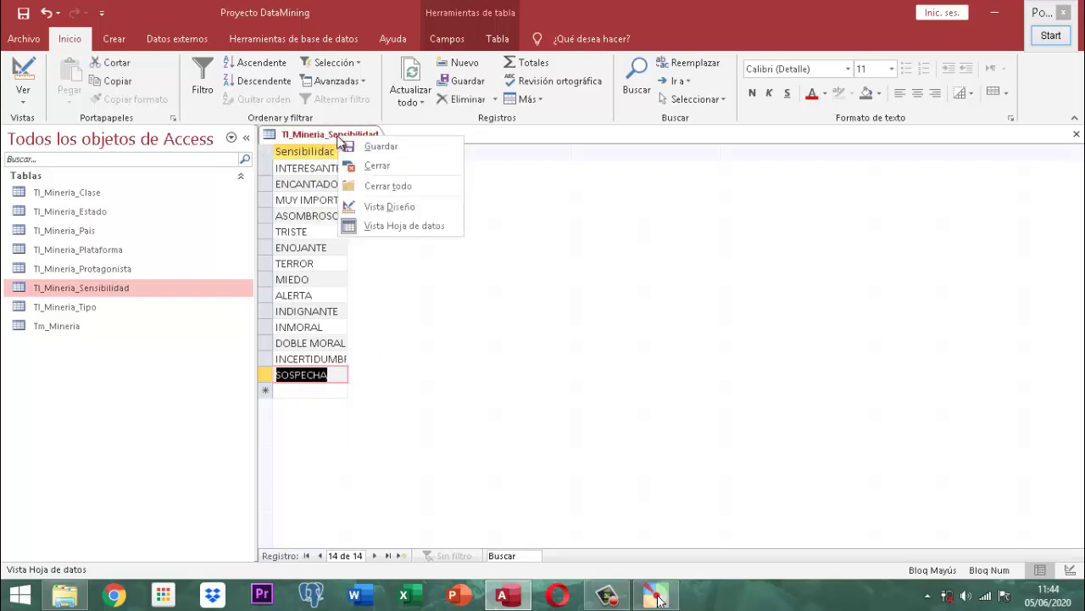
click(385, 166)
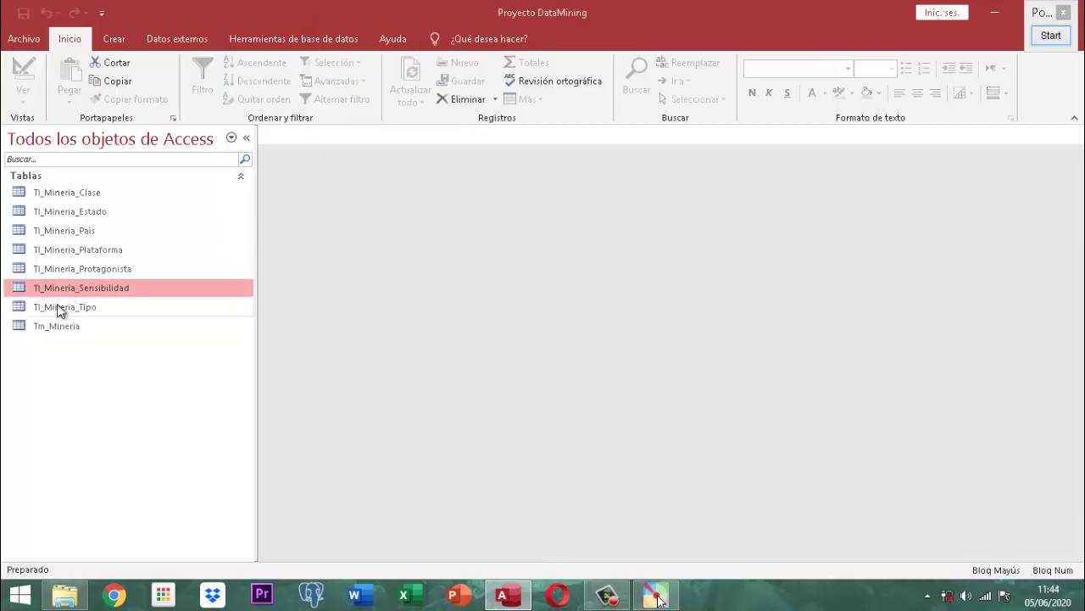
double_click(61, 307)
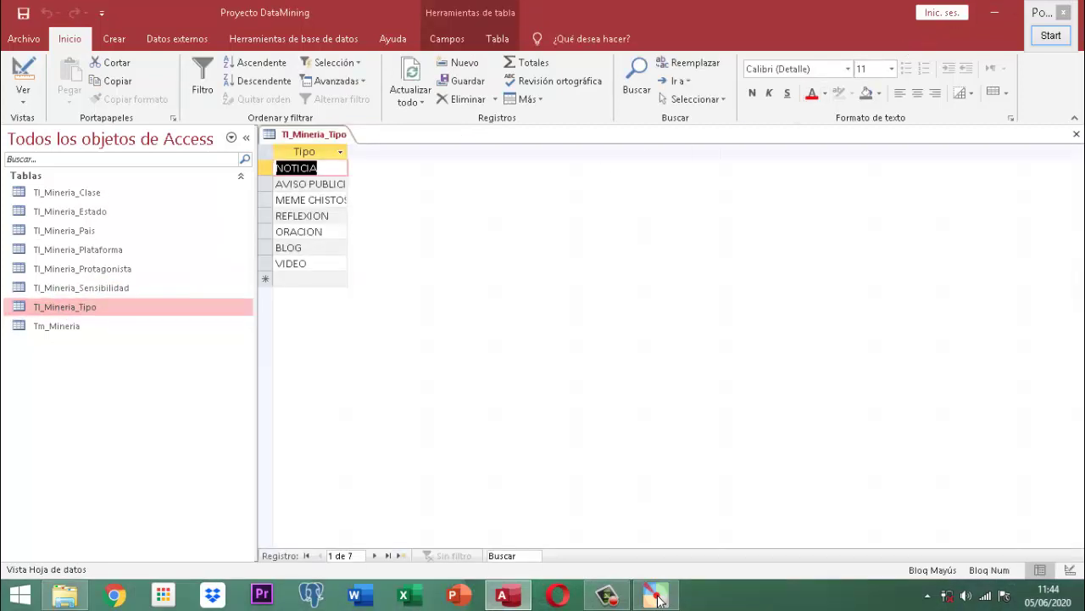
click(1051, 35)
scroll(353, 191, up, 2)
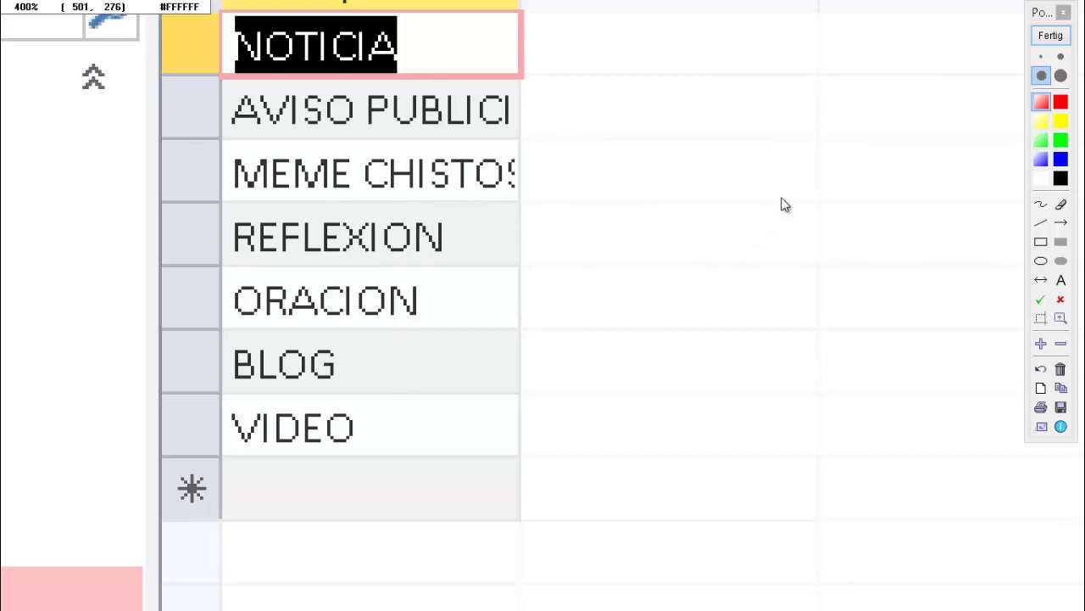
click(1051, 35)
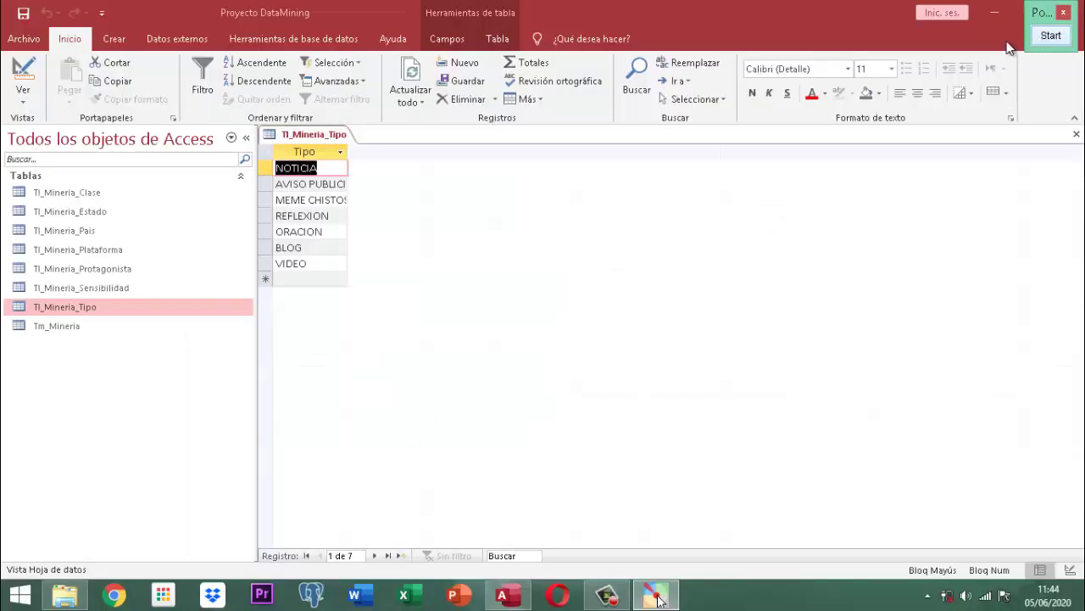
right_click(327, 135)
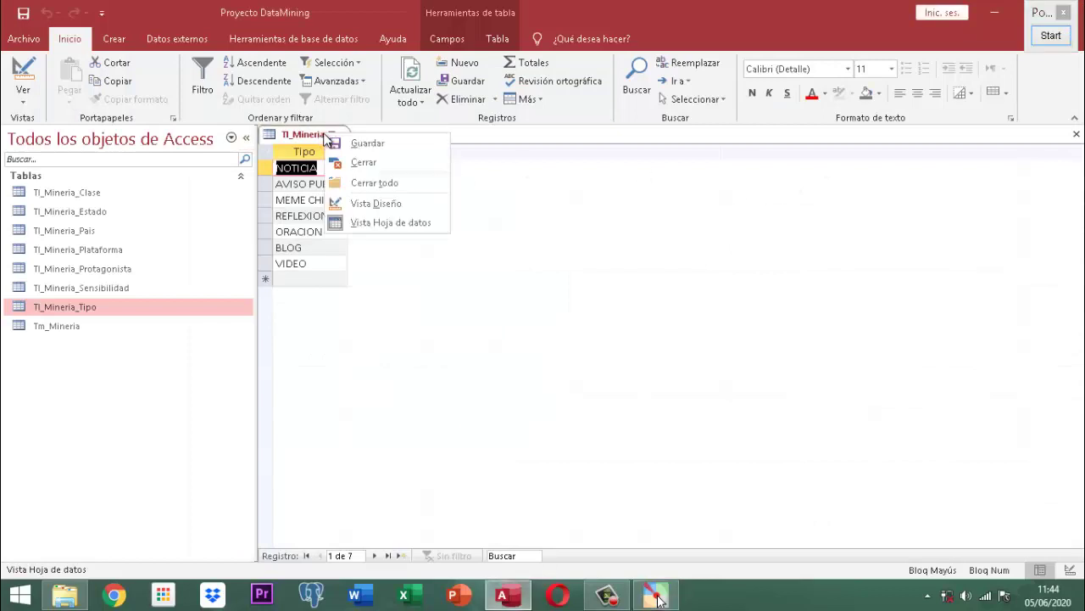
click(355, 164)
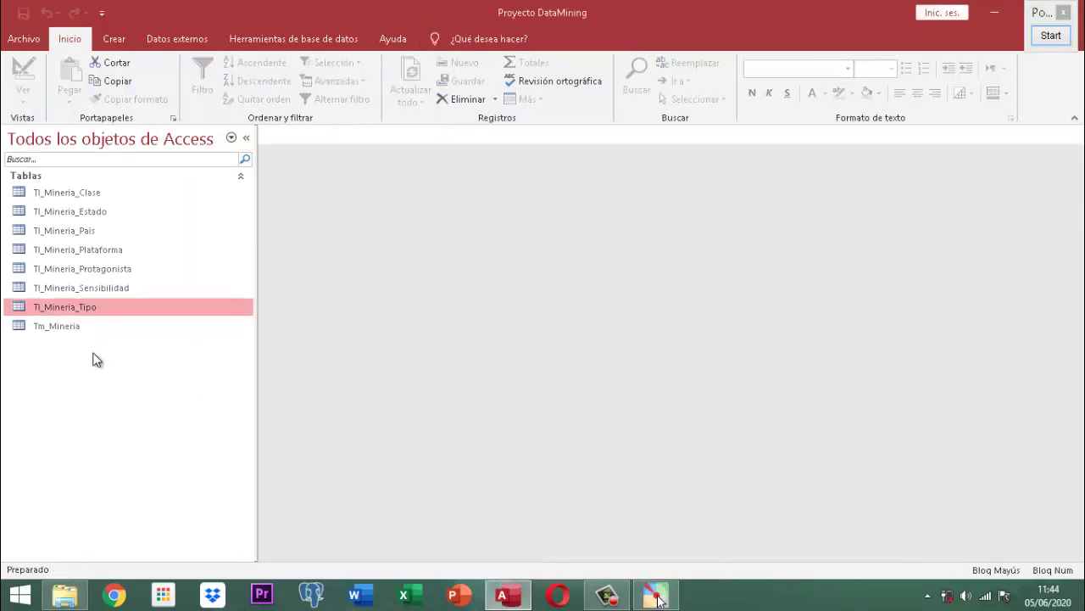
- Open the Tm_Mineria table in Design View (Vista Diseño)
click(77, 329)
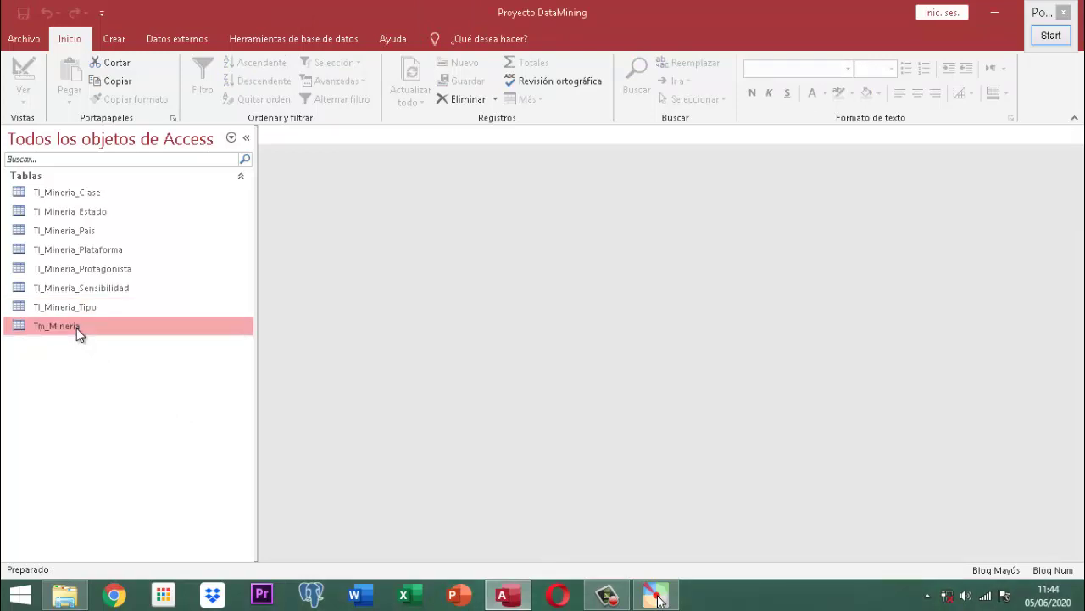
right_click(76, 327)
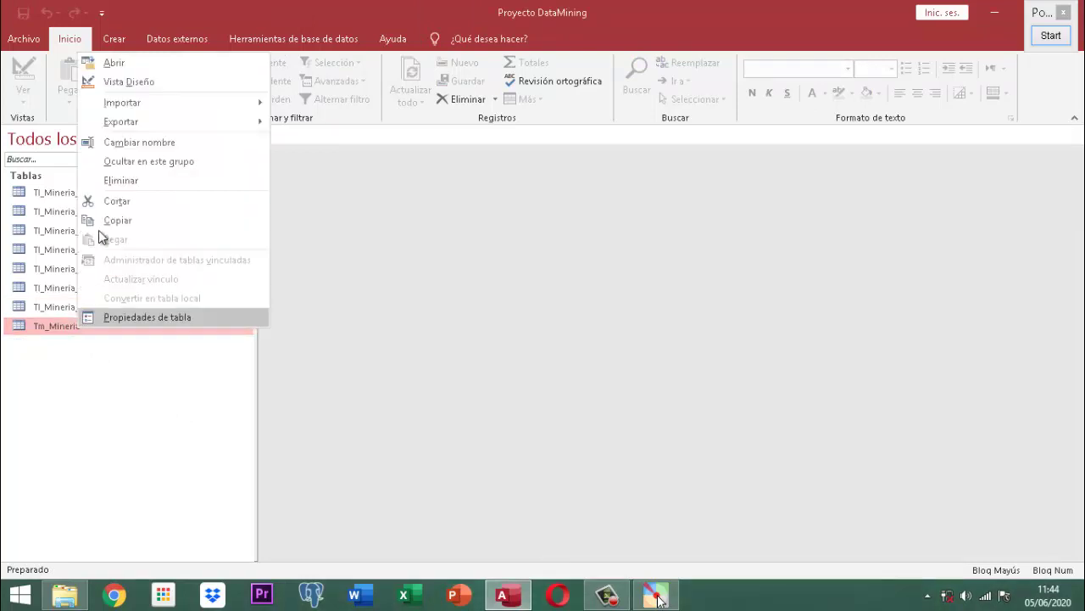
click(118, 85)
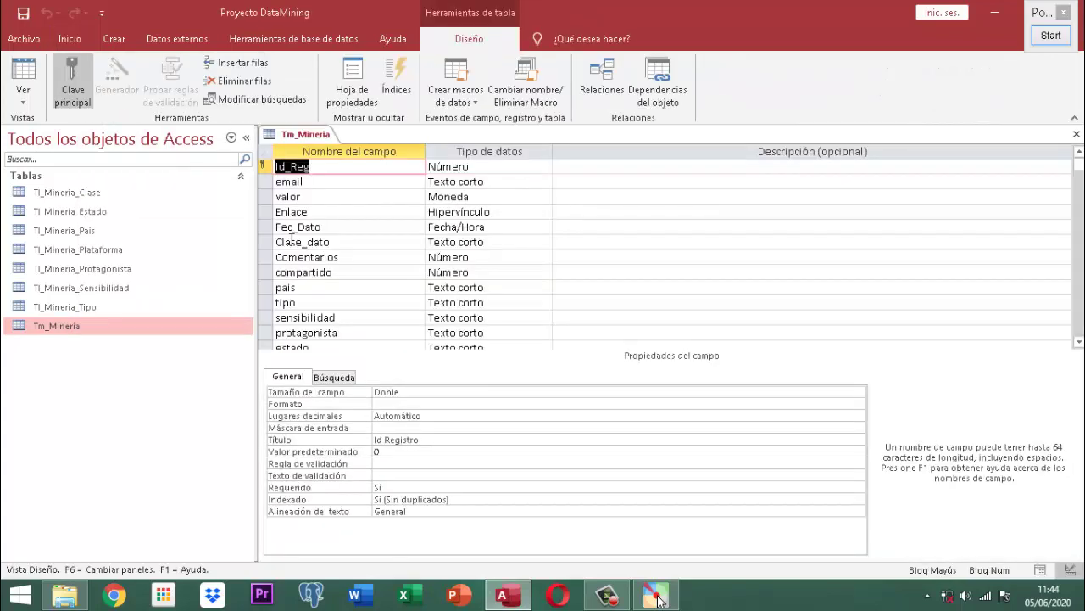
click(1056, 37)
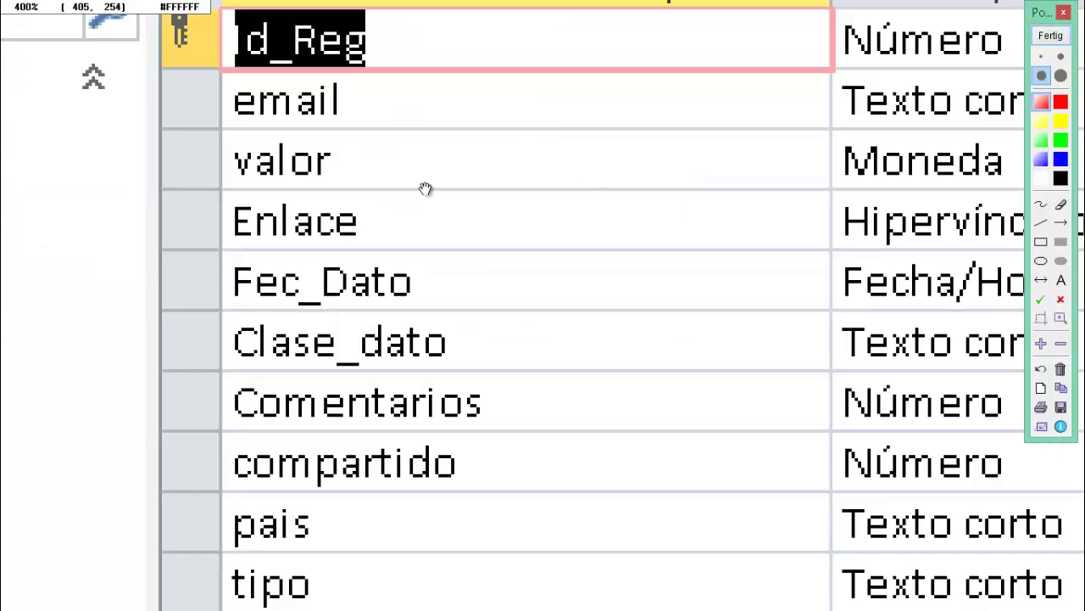
drag(425, 189, 261, 177)
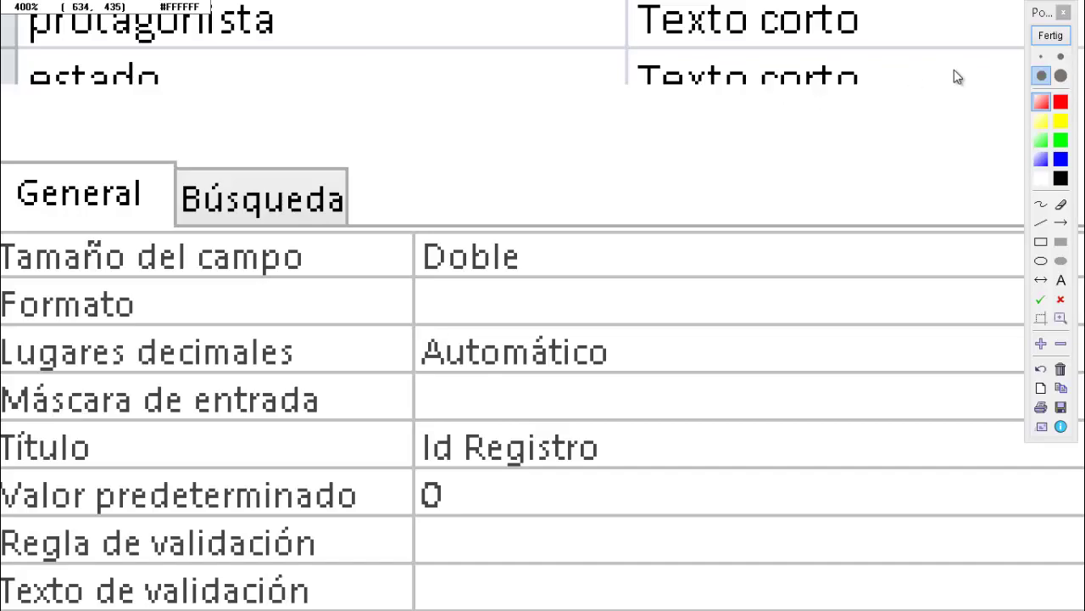
click(1051, 35)
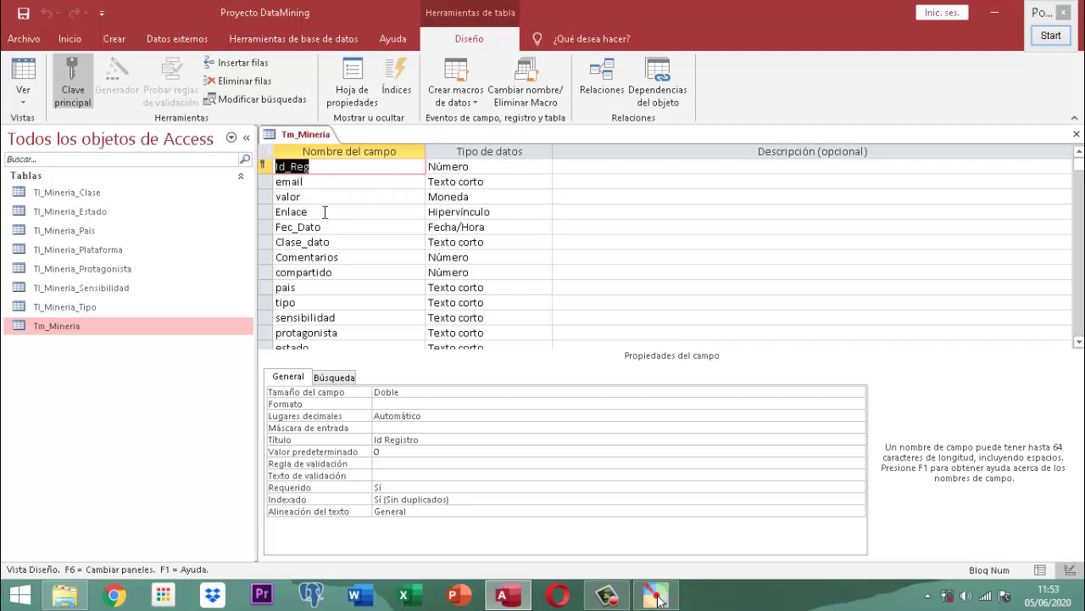
- Review the email, valor, Enlace and Fec_Dato properties, ending on Fec_Dato's >#01/01/2020# rule
click(325, 183)
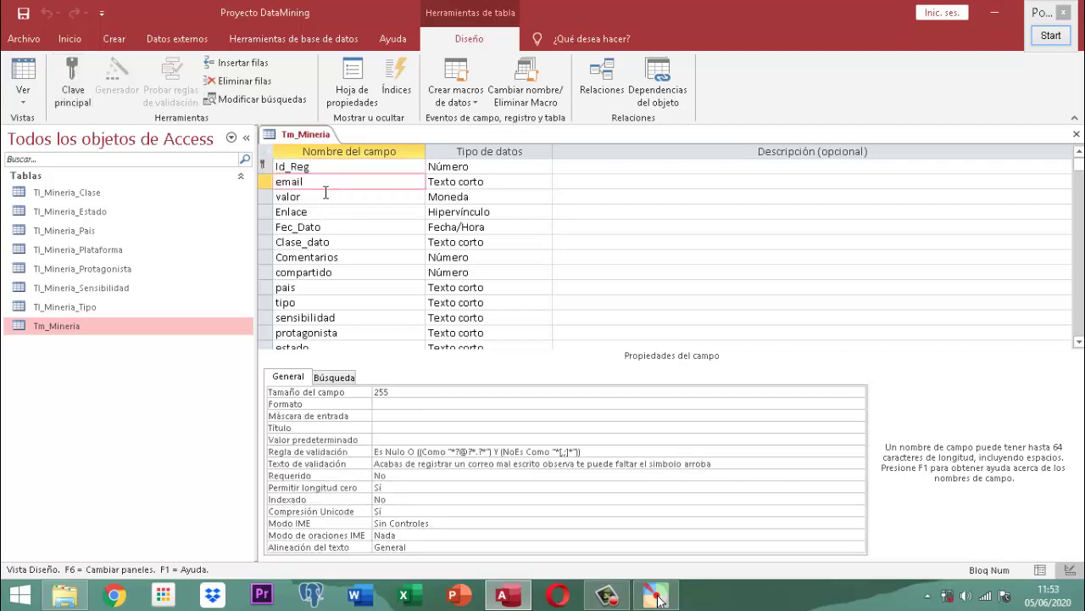
click(325, 195)
click(332, 213)
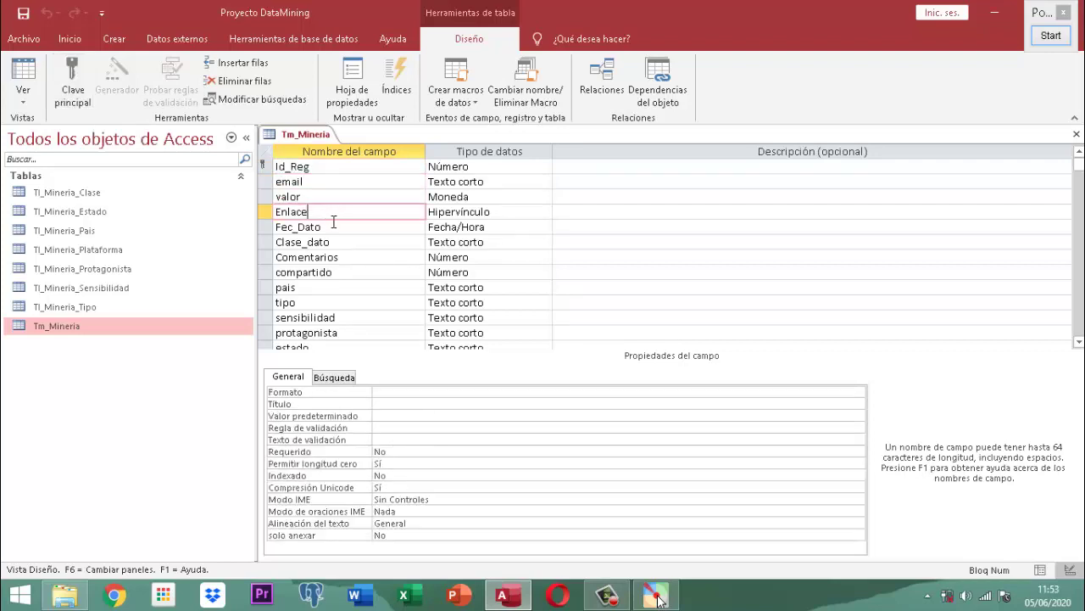
click(337, 226)
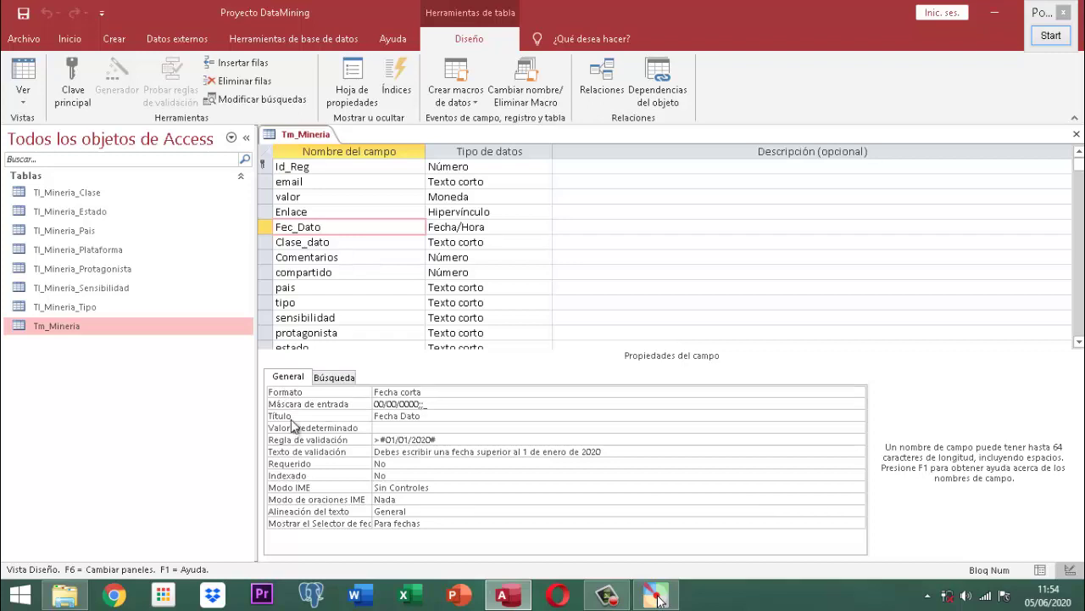
click(450, 440)
drag(450, 439, 362, 447)
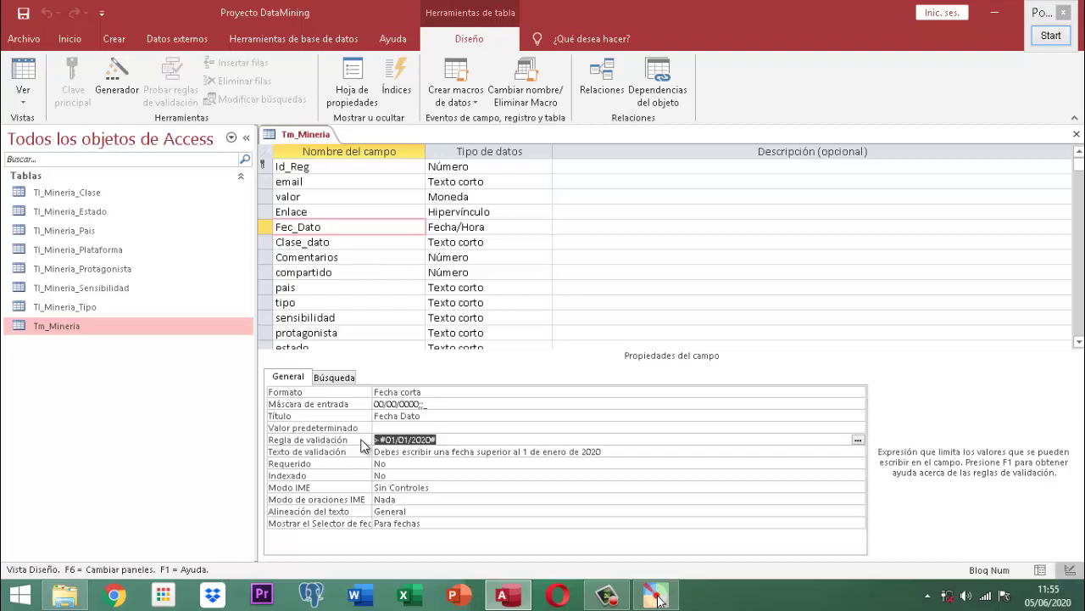
text(>)
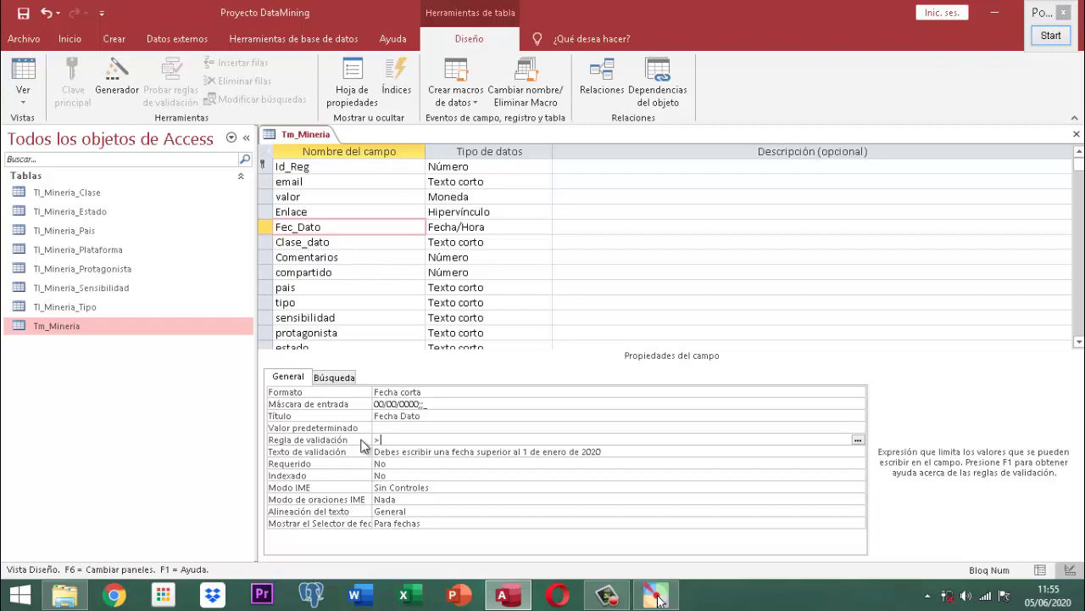
text(#)
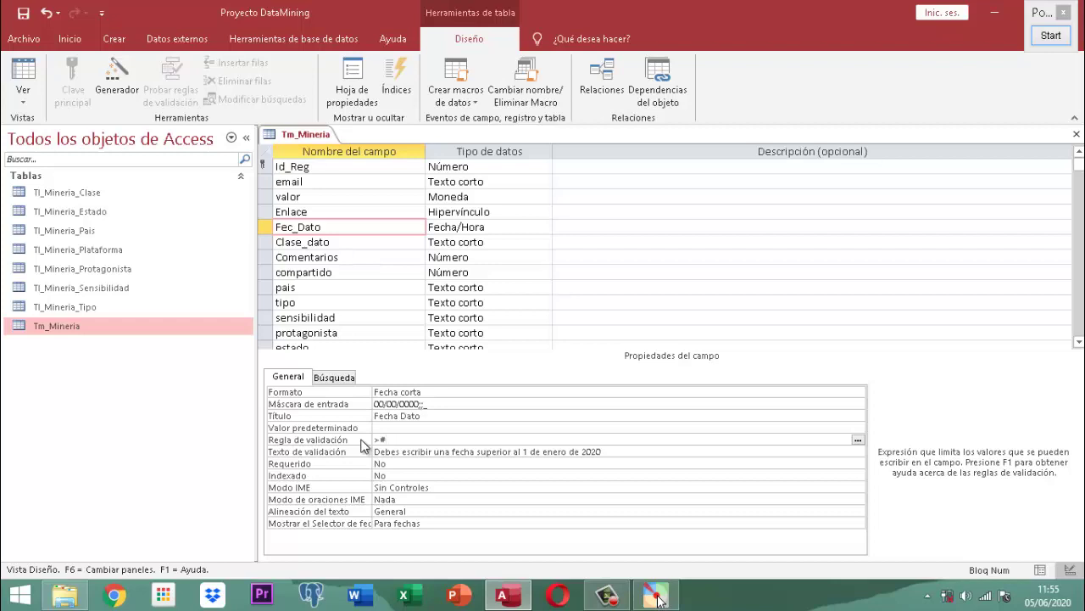
text(01)
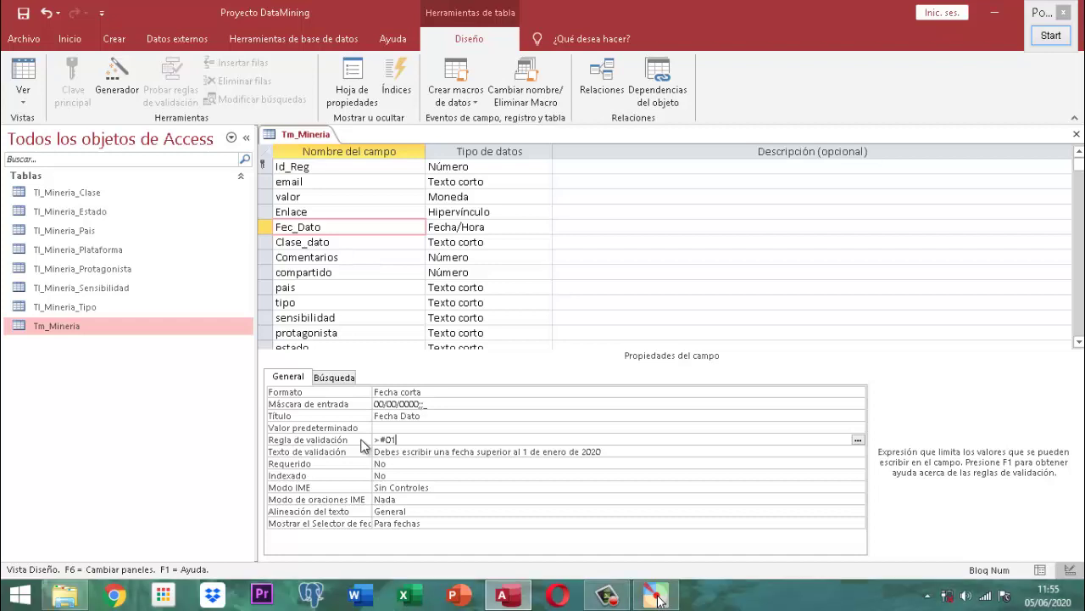
text(/01/2020)
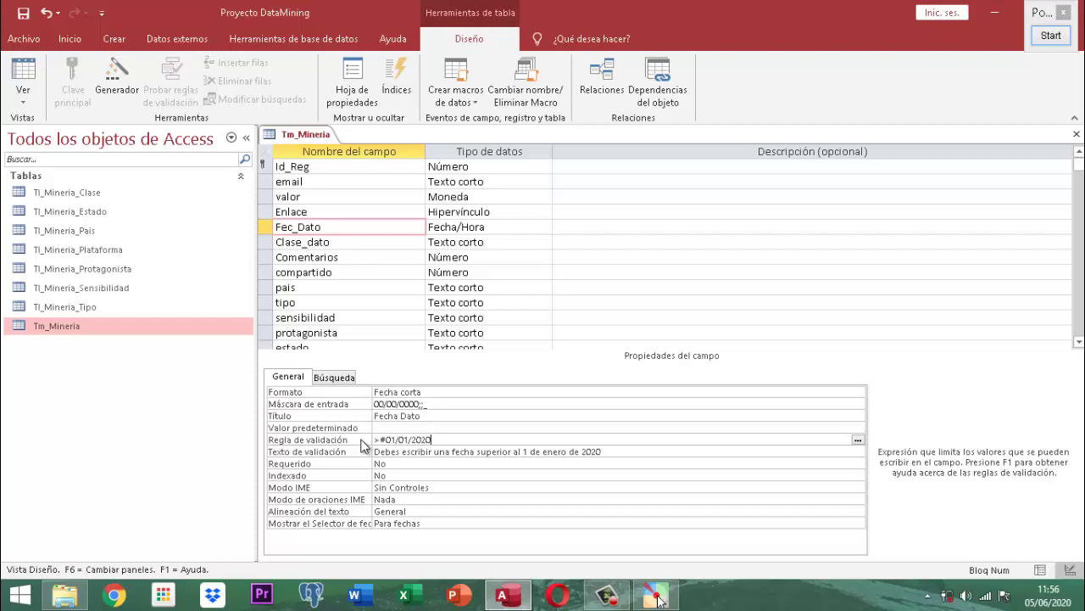
text(#)
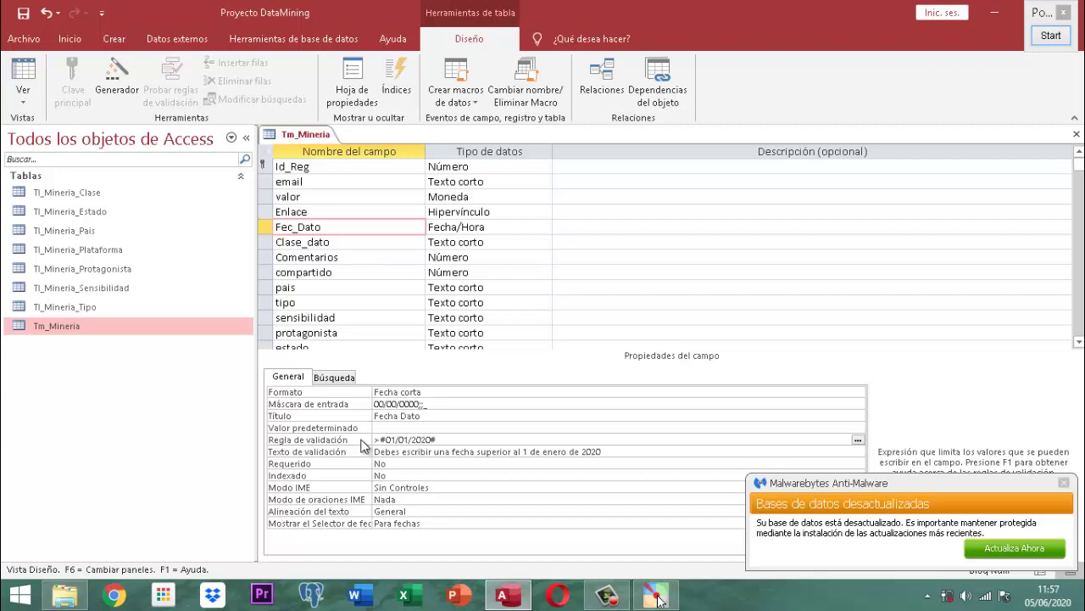
key(Down)
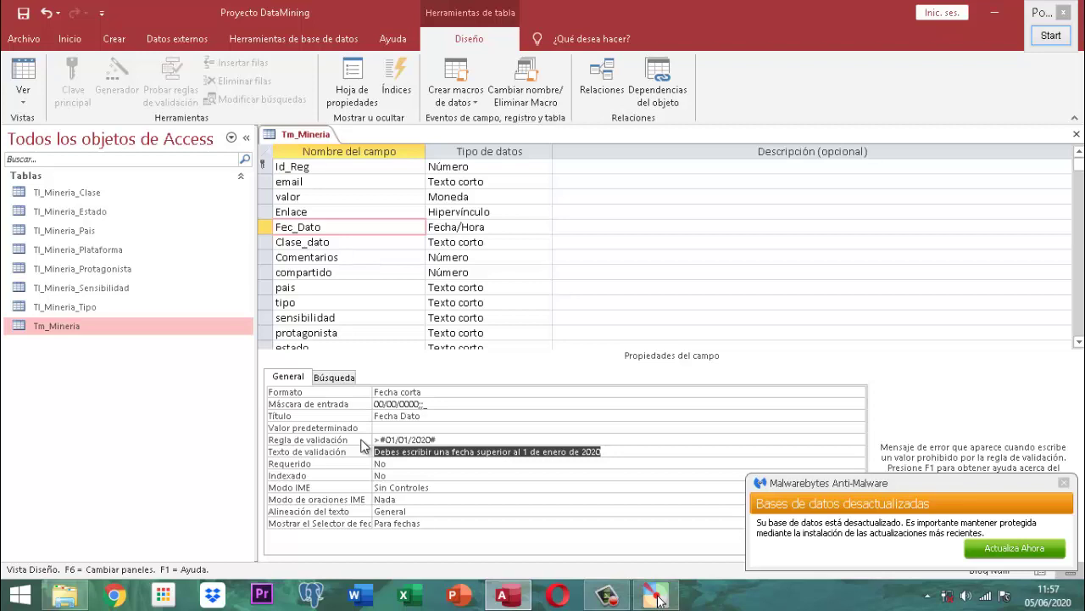
- Type Fec_Dato's validation message in capitals: '....SOLO ACEPTO FECHAS SUPERIORES AL 1 DE ENERO DE 2020....INTENTA NUEVAMENTE...'
text(s)
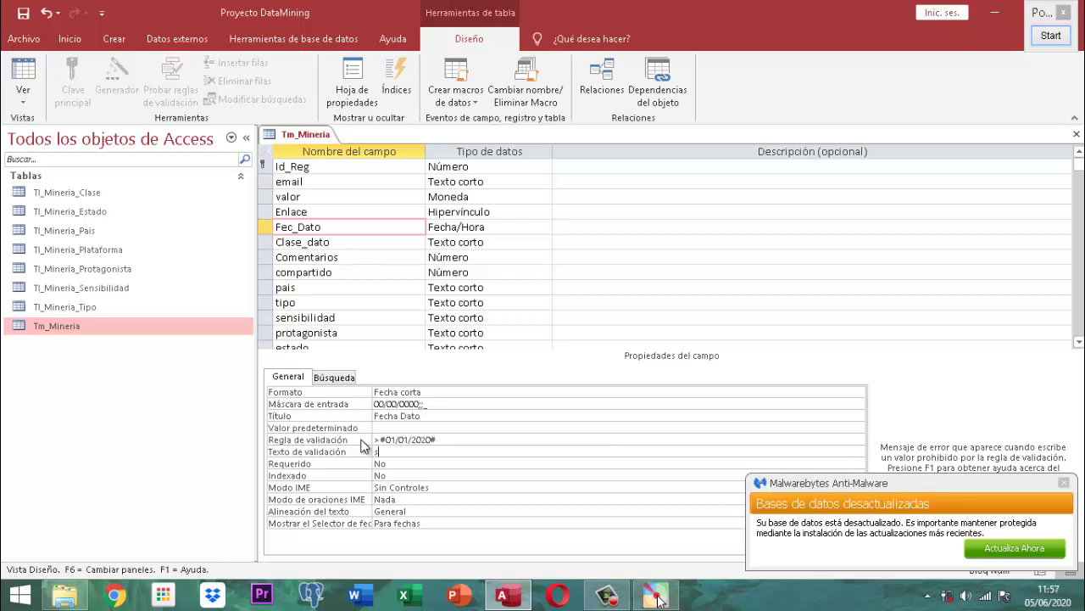
key(BackSpace)
key(Caps_Lock)
text(SOLO)
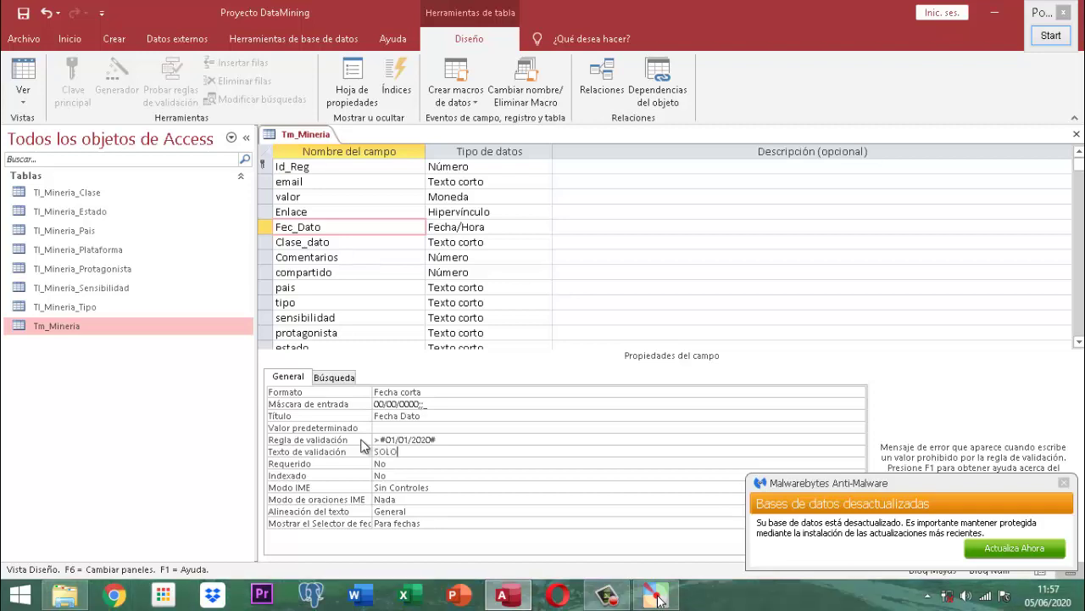
key(BackSpace)
key(BackSpace)
key(BackSpace)
key(BackSpace)
text(....SOLO ACEPTO)
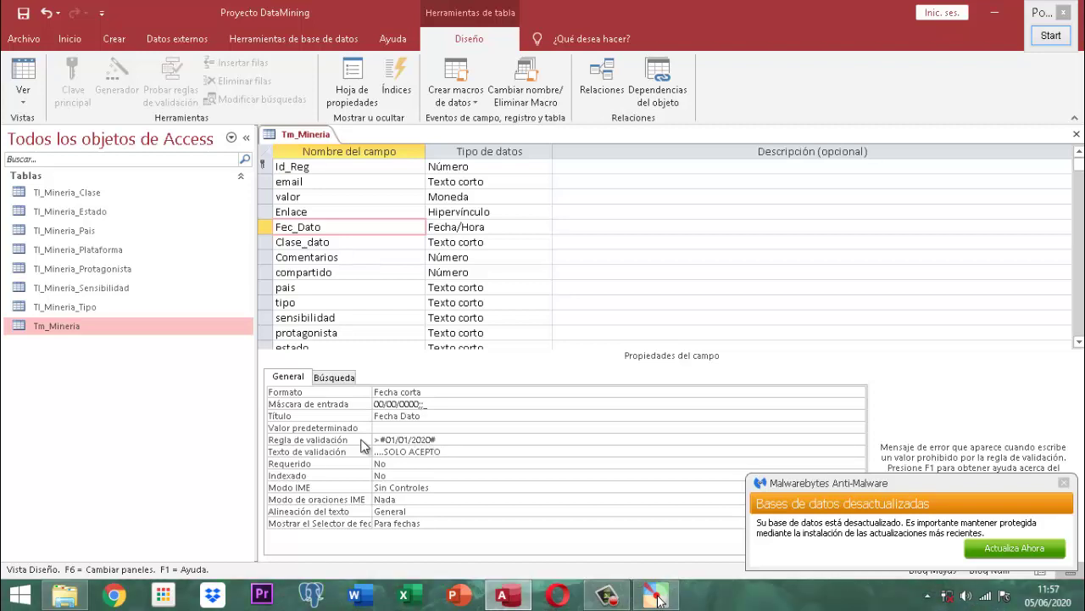
text( FECHAS SUPERIORES AL 1 DE ENERO DE 20)
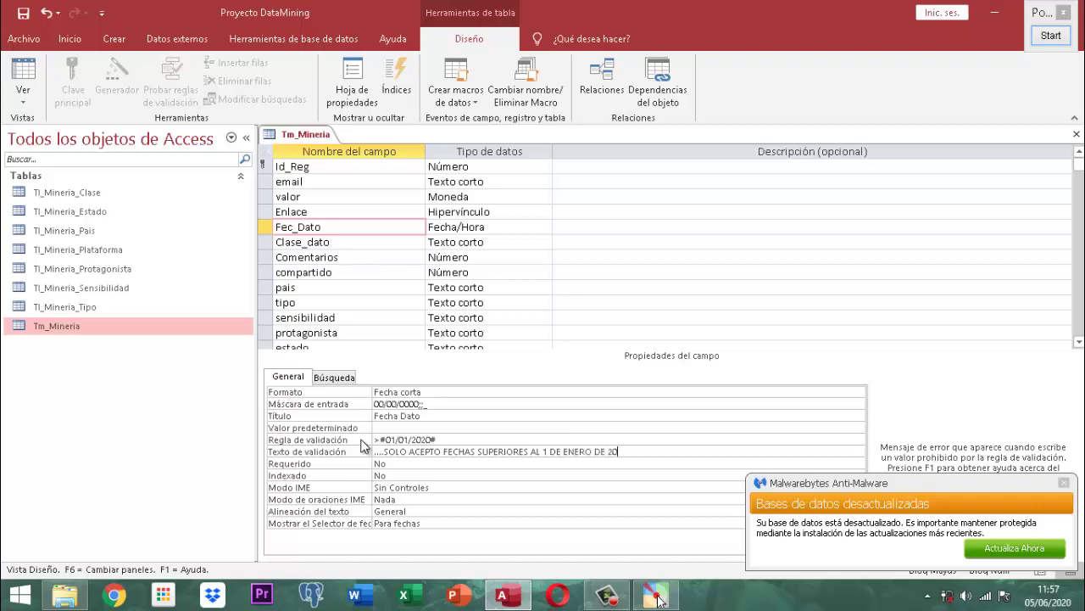
text(20...)
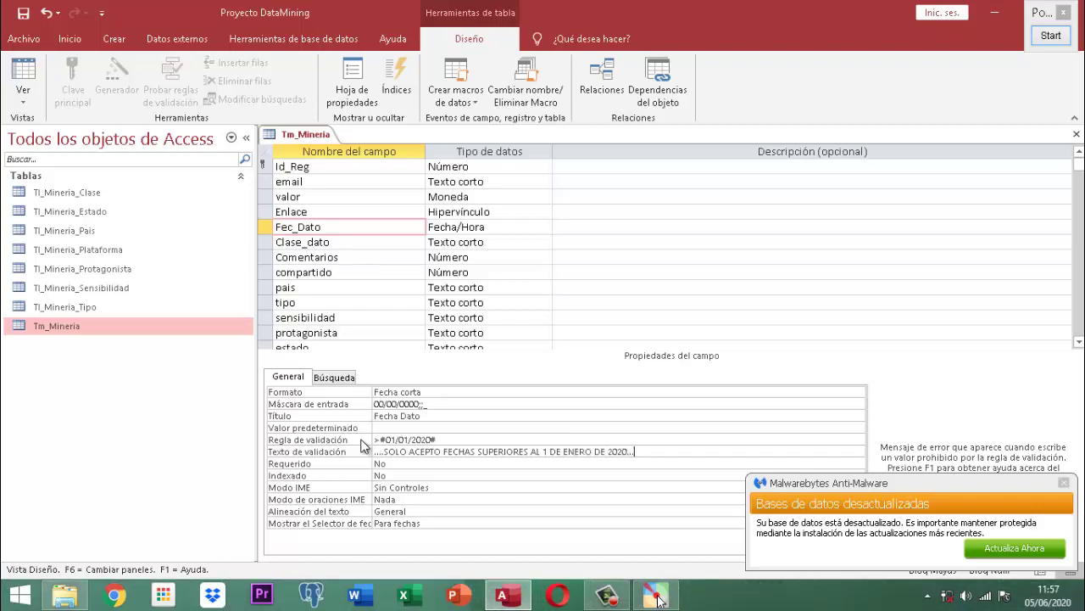
text(.INTENTA NUEVAMENTE...)
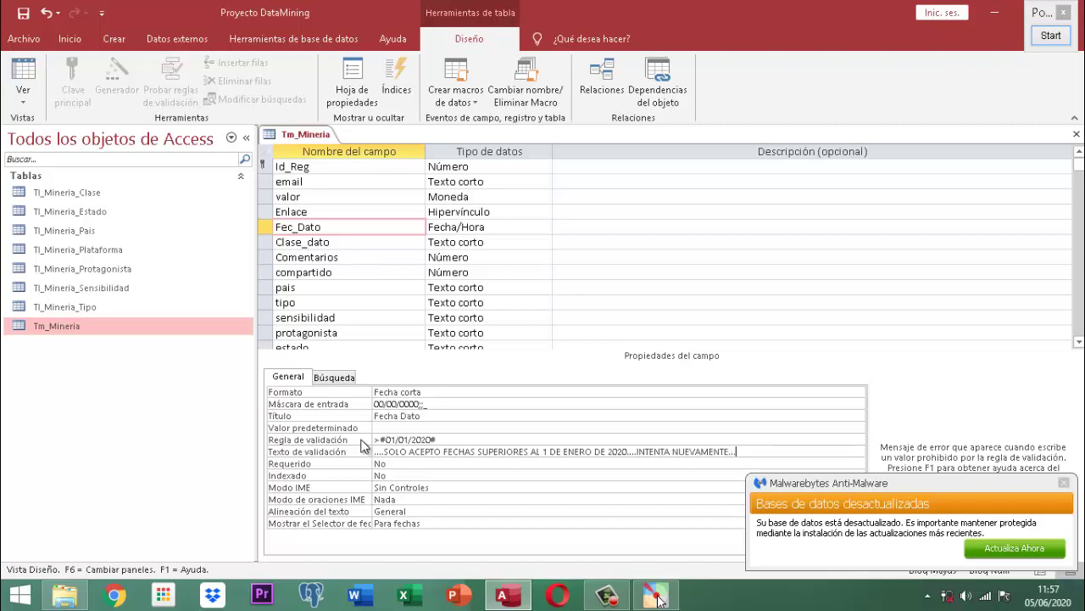
key(Return)
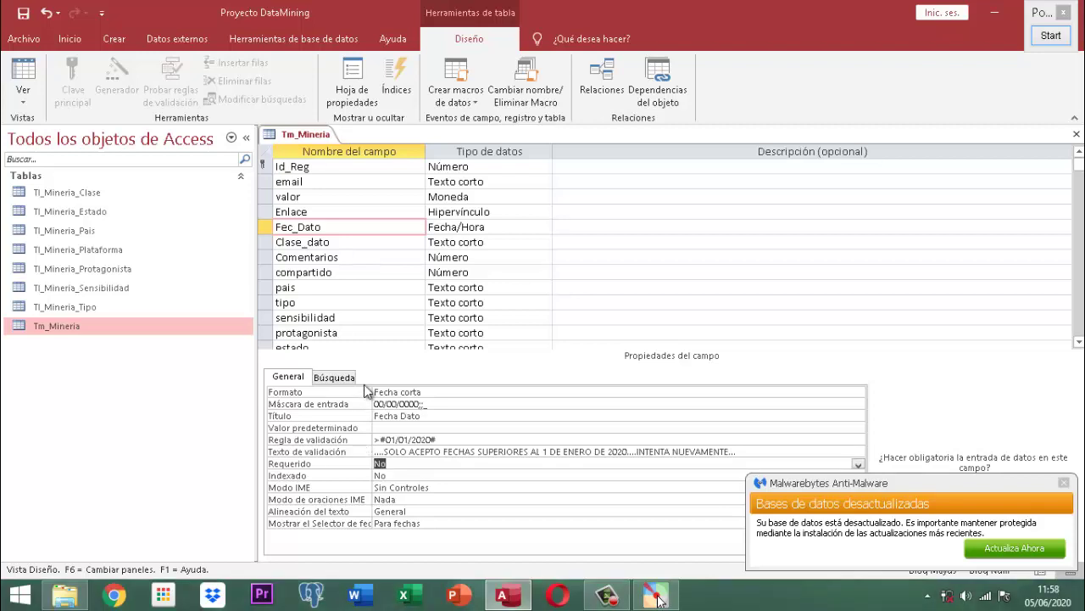
- Drag Fec_Dato up below Id_Reg, then save and close the Tm_Mineria design
click(264, 229)
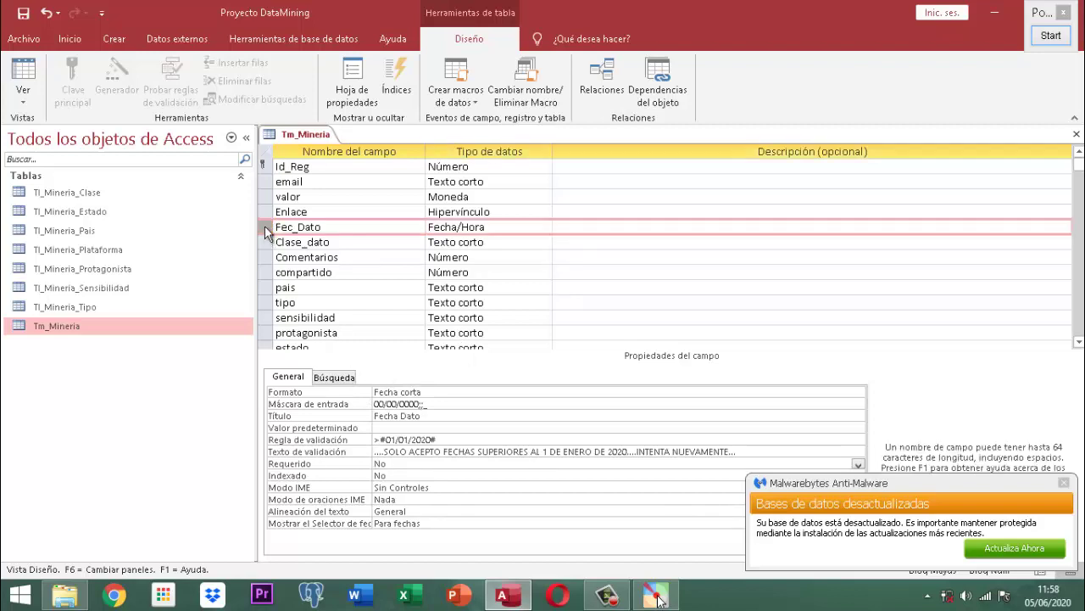
drag(265, 229, 270, 183)
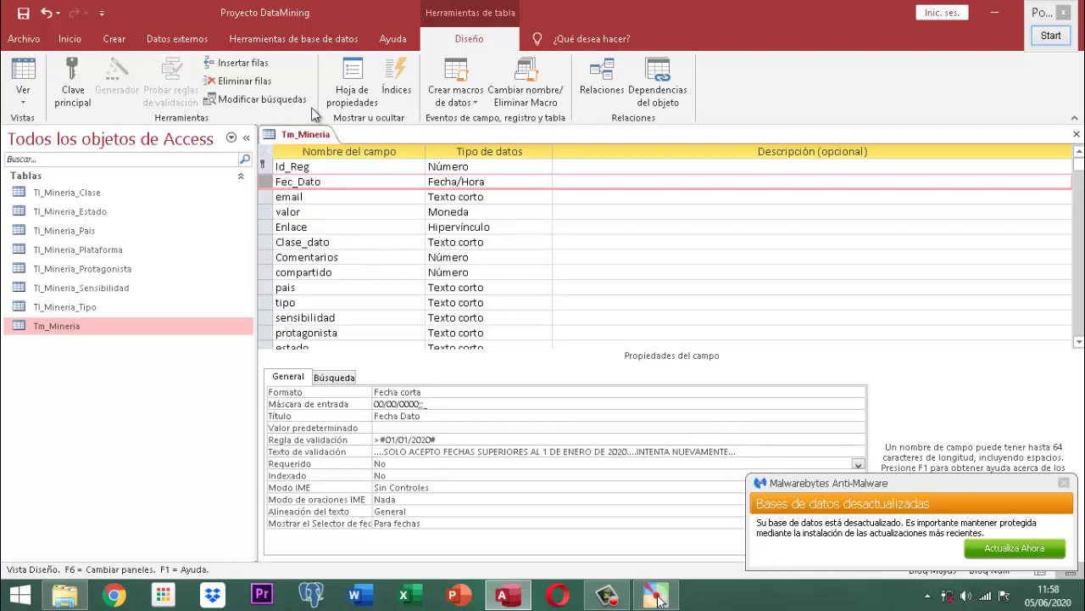
right_click(310, 136)
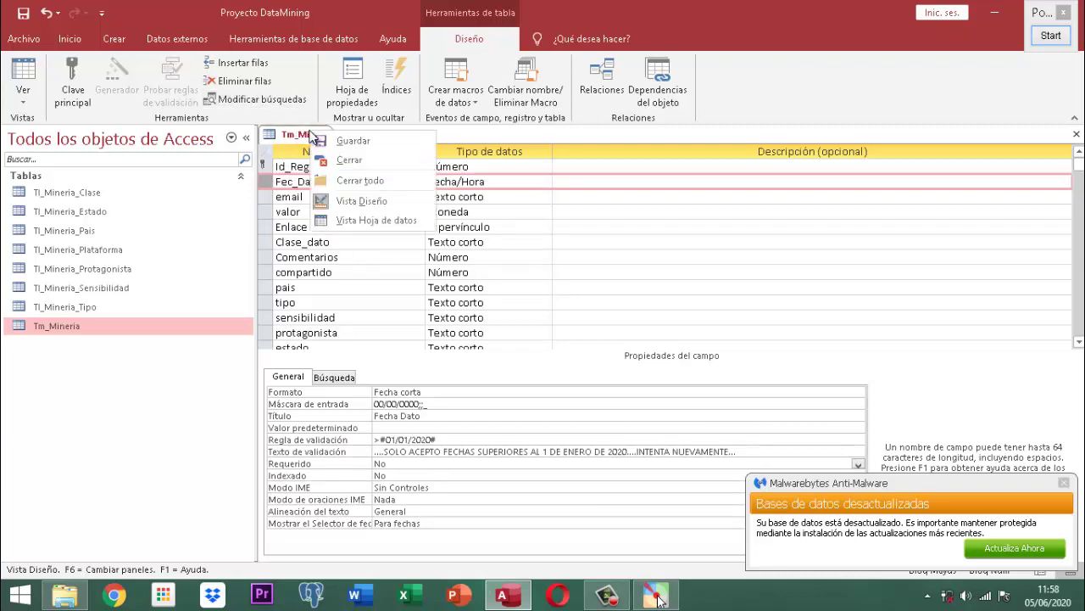
click(334, 141)
right_click(323, 136)
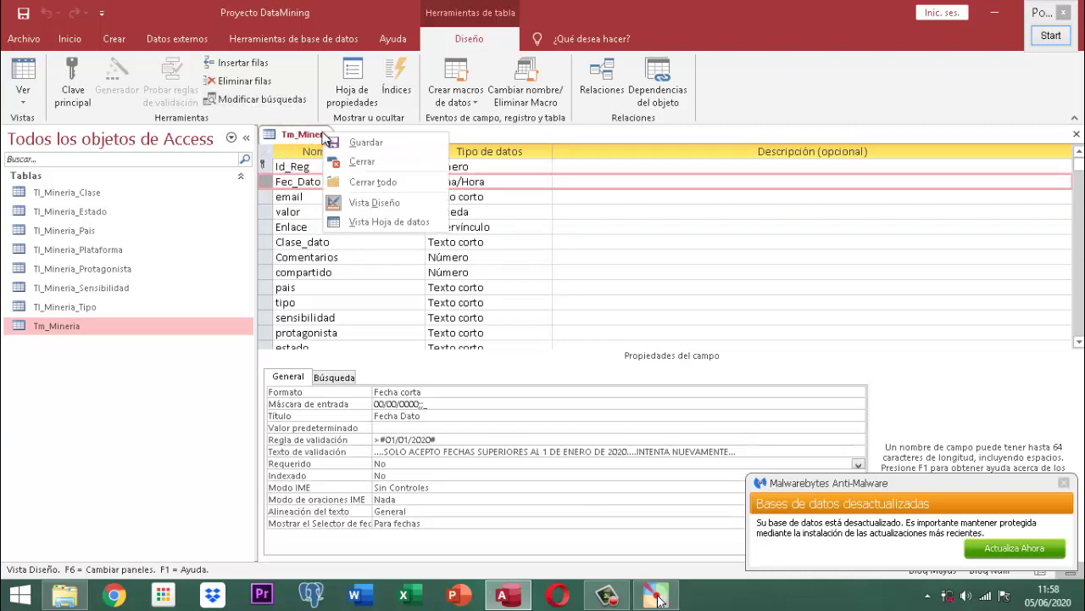
click(357, 163)
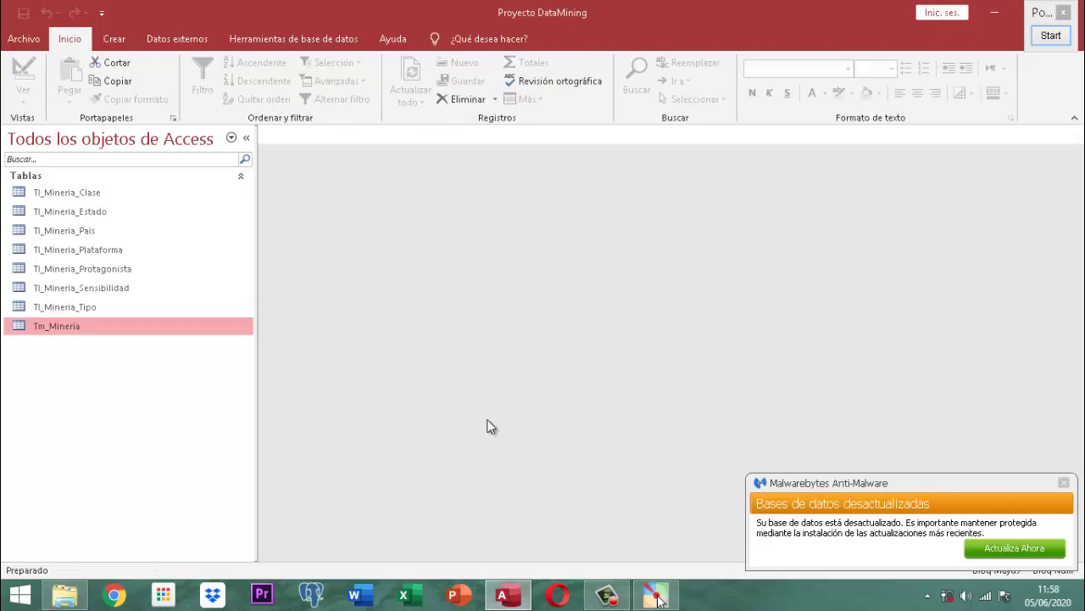
- Open the Tm_Mineria datasheet and enter record 1 with Fecha Dato 01/01/2020
double_click(52, 322)
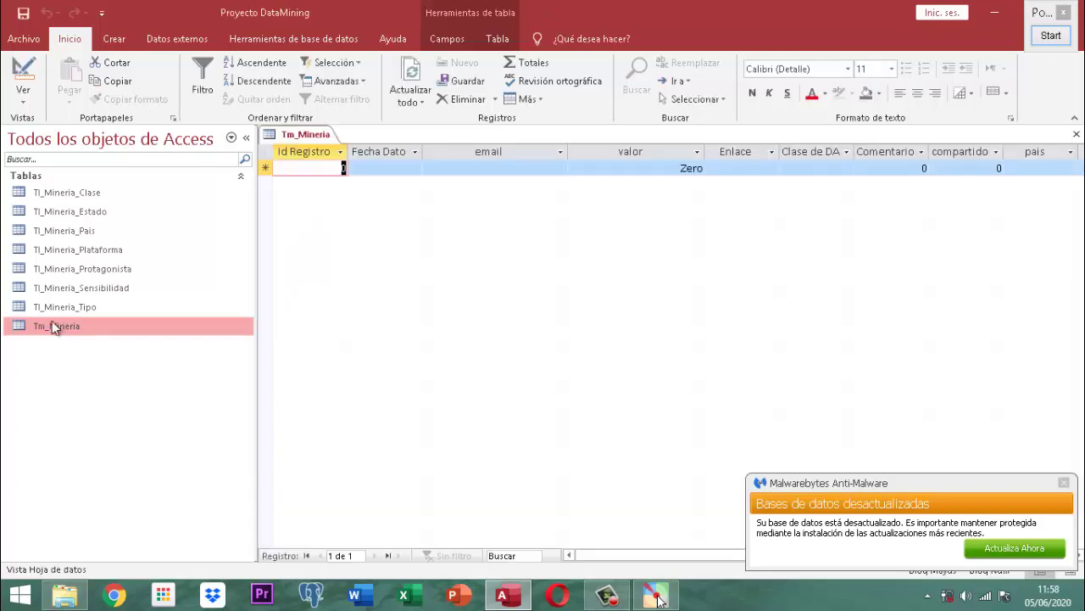
text(1)
key(Tab)
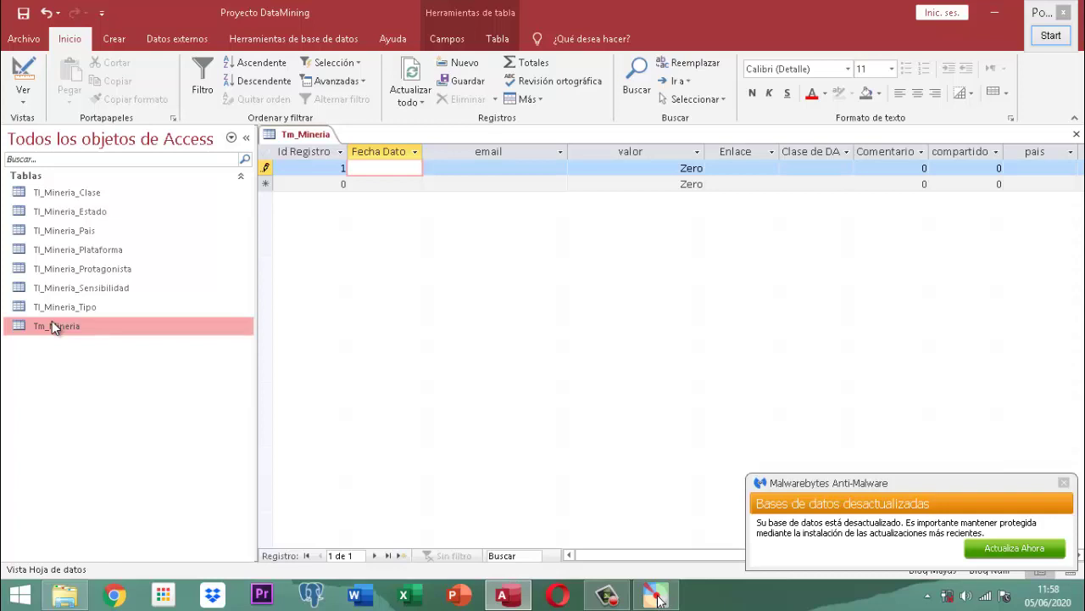
text(01/01/2020__)
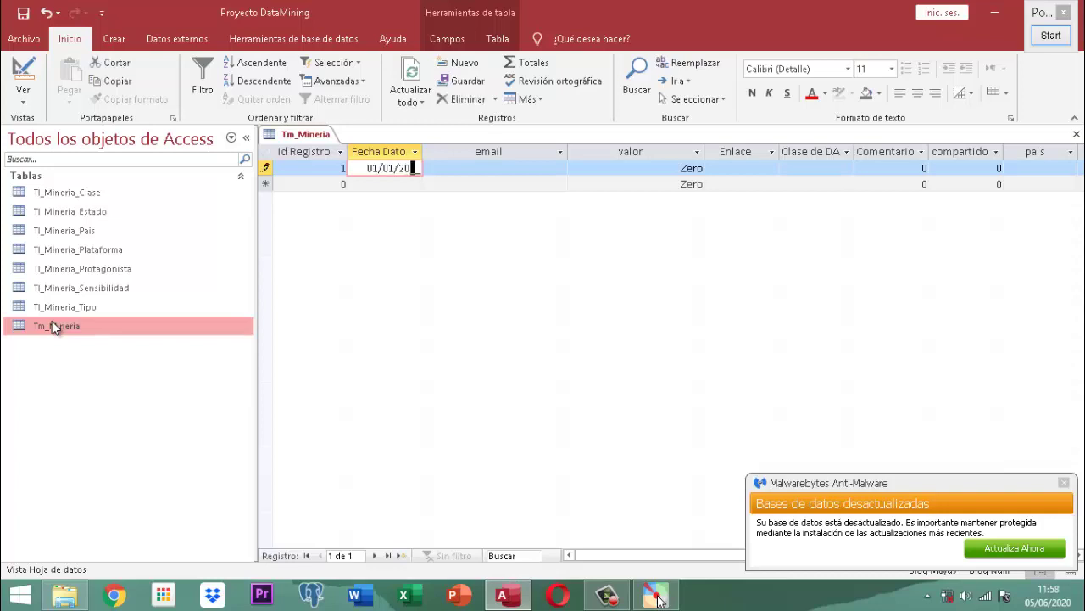
key(BackSpace)
key(BackSpace)
key(BackSpace)
key(BackSpace)
text(2020)
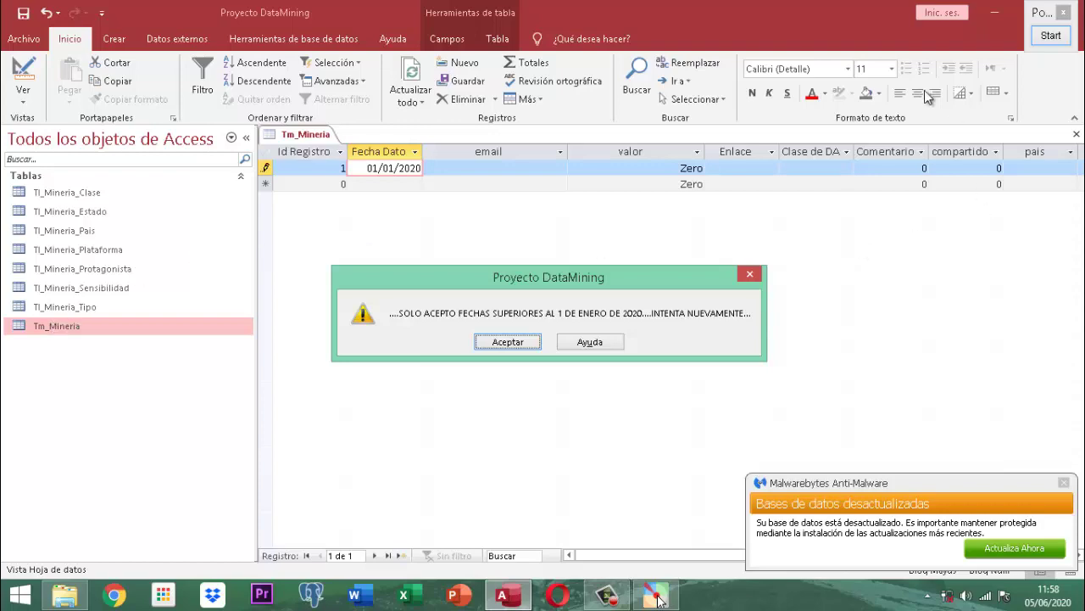
click(1050, 35)
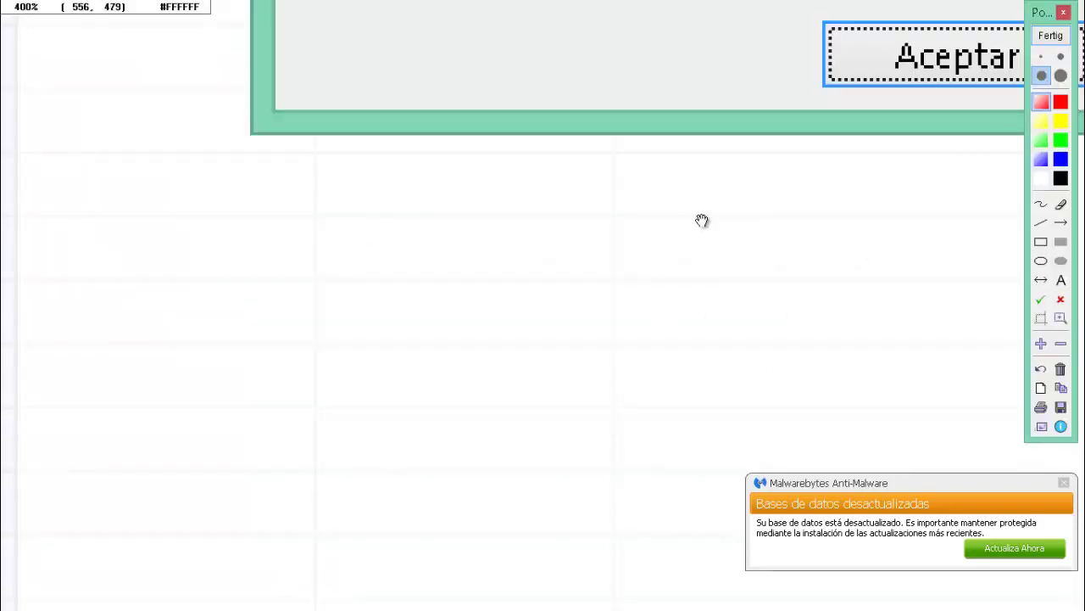
scroll(414, 390, down, 2)
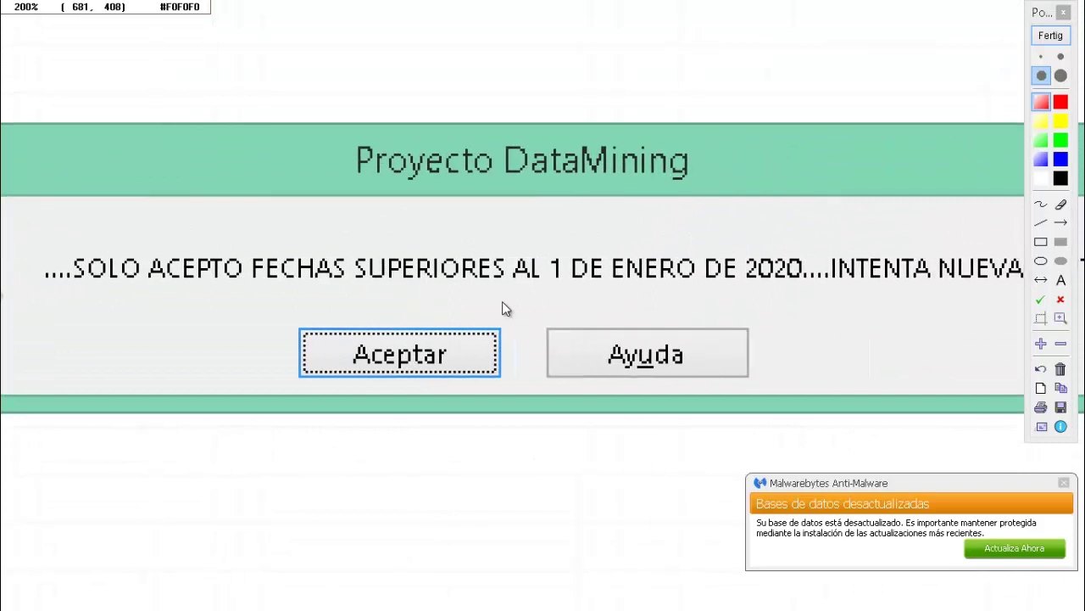
scroll(502, 301, down, 1)
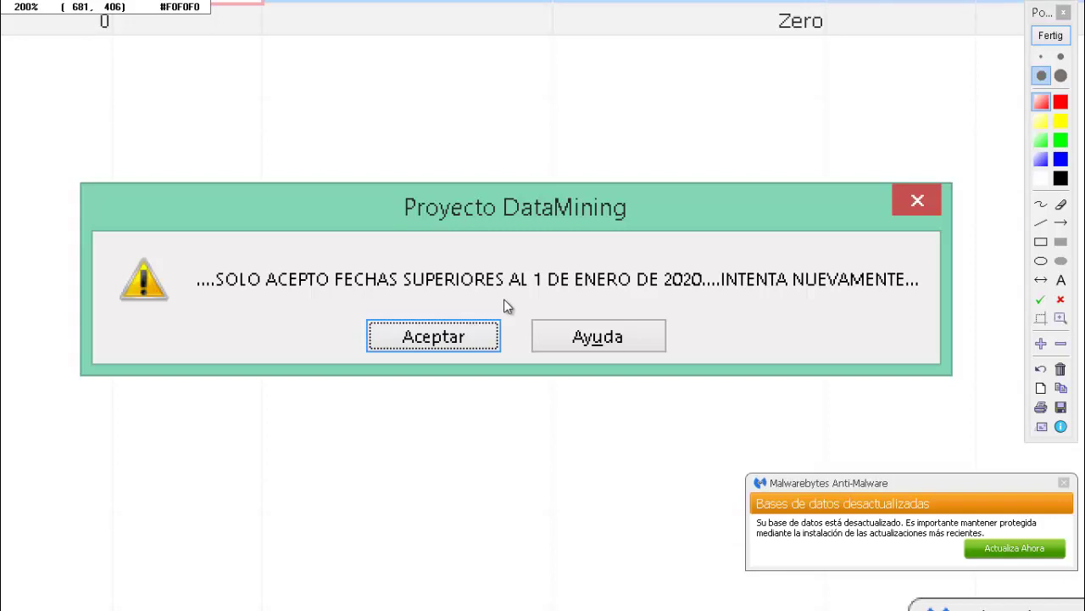
click(1048, 39)
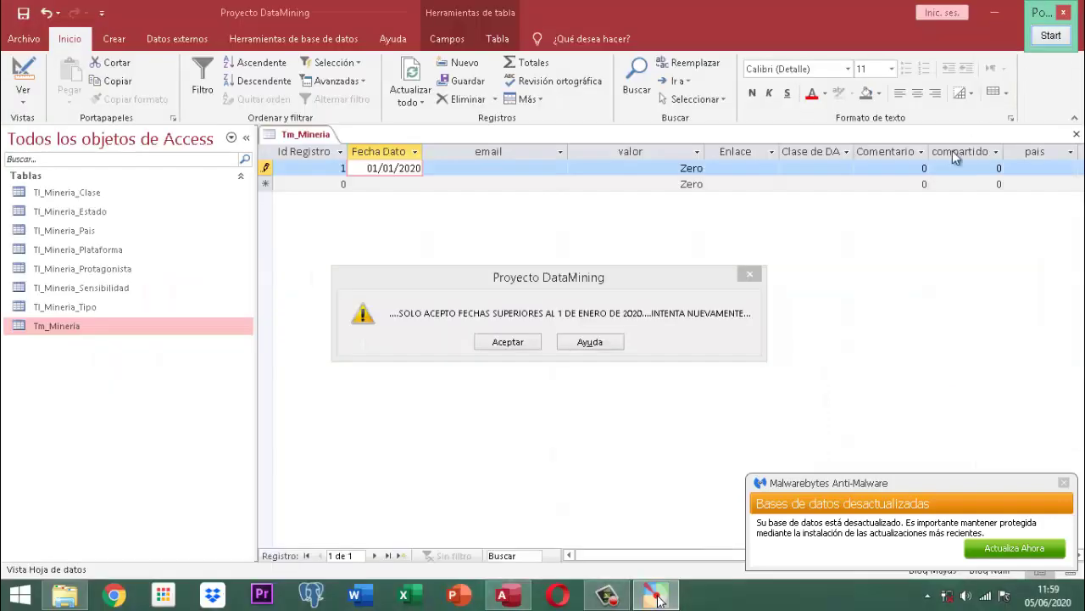
- Dismiss the warning and replace record 1's Fecha Dato with 02/01/2020
click(508, 342)
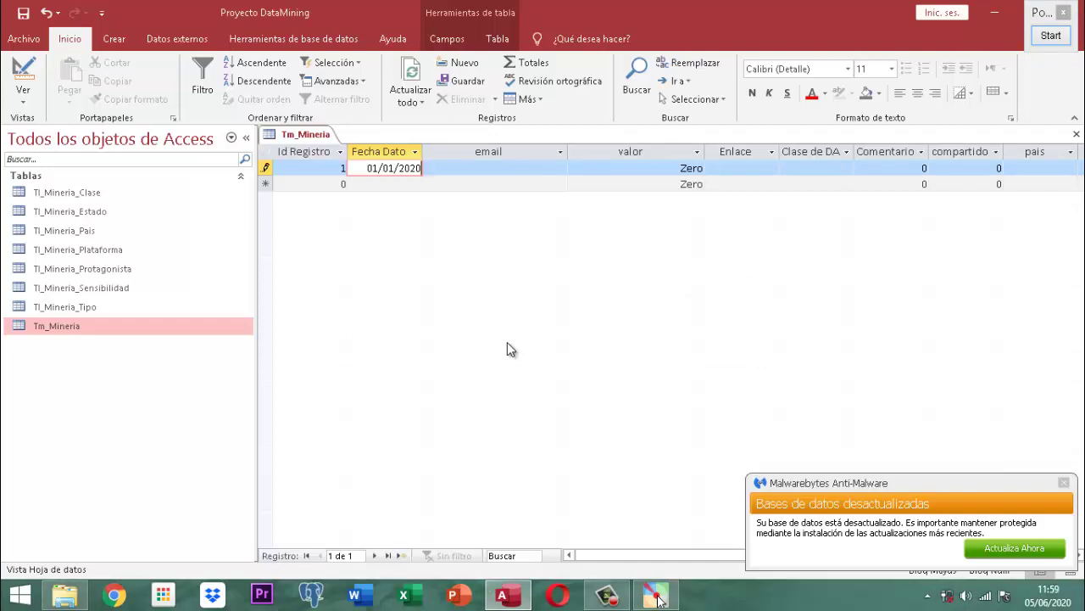
key(BackSpace)
key(BackSpace)
key(BackSpace)
key(BackSpace)
key(BackSpace)
key(BackSpace)
key(BackSpace)
key(BackSpace)
key(BackSpace)
key(BackSpace)
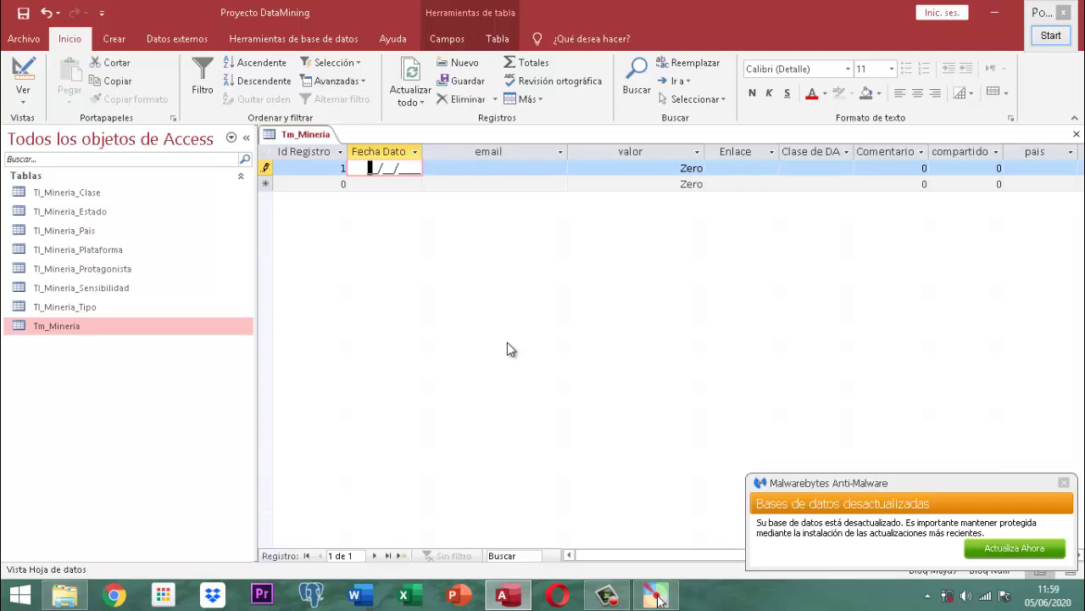
text(02/01/2020)
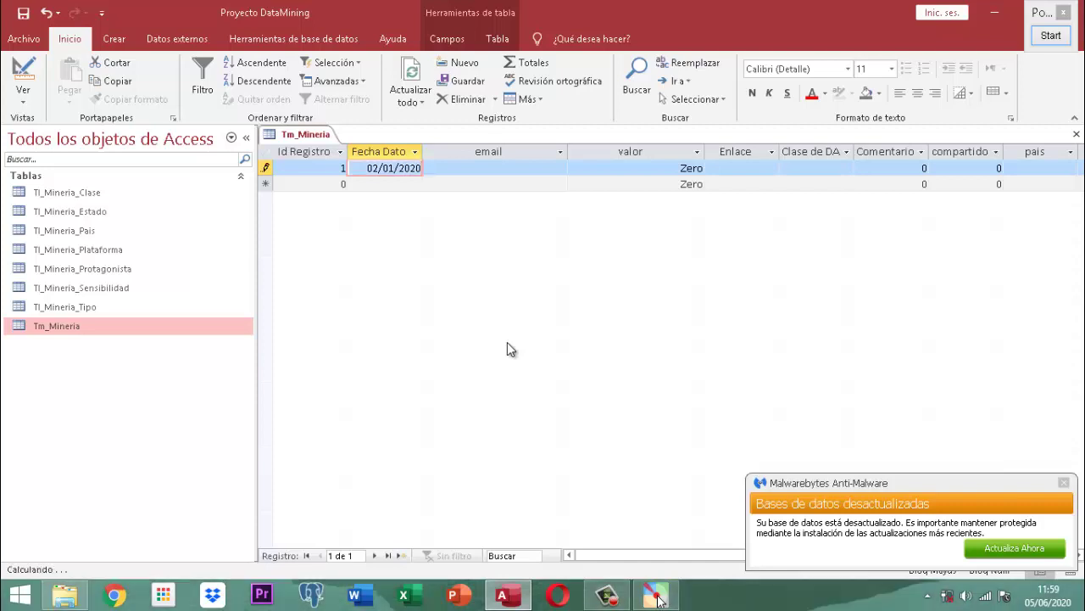
key(Tab)
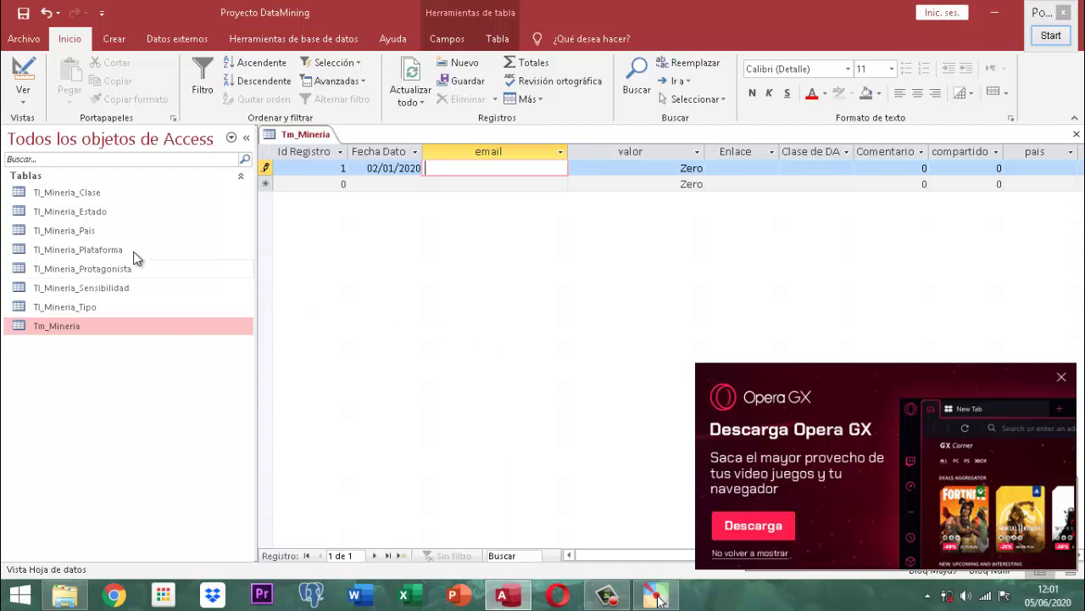
- Try saving record 1, dismissing the negative-value warnings that appear
right_click(299, 138)
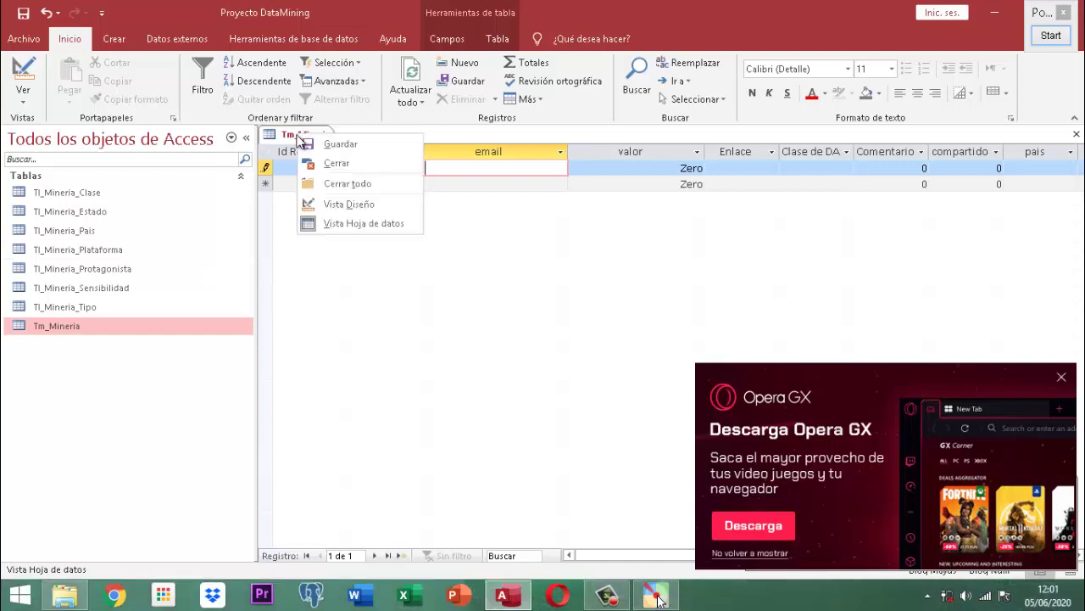
click(335, 148)
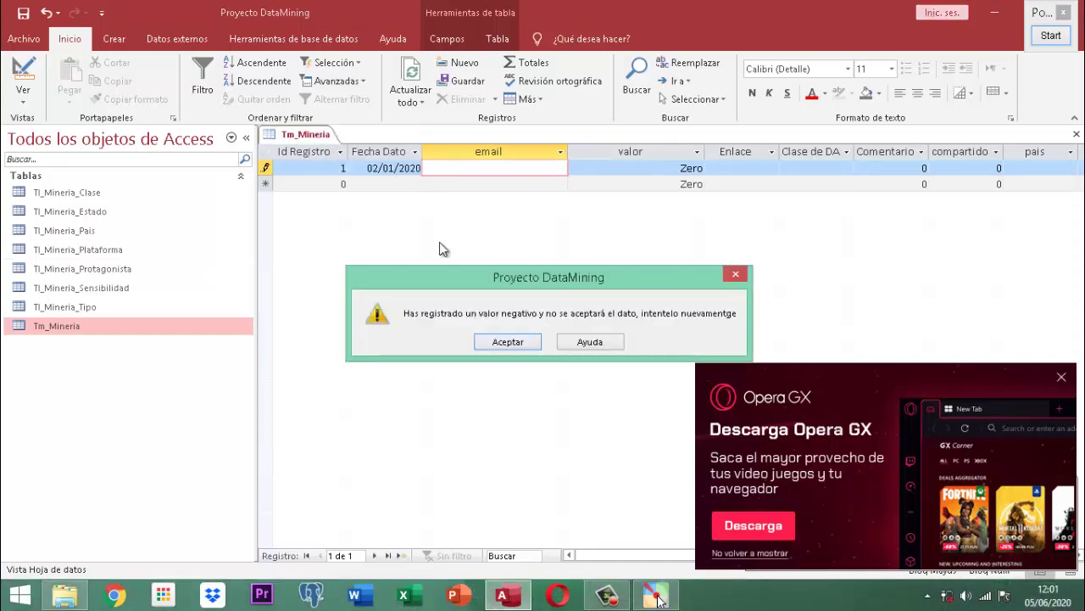
click(492, 341)
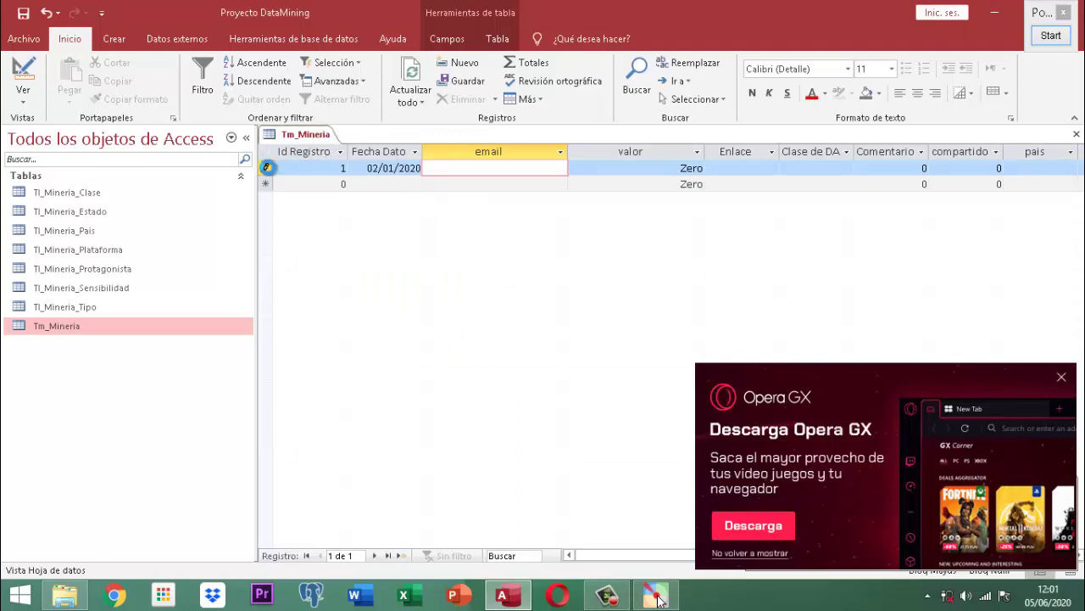
click(266, 168)
click(508, 341)
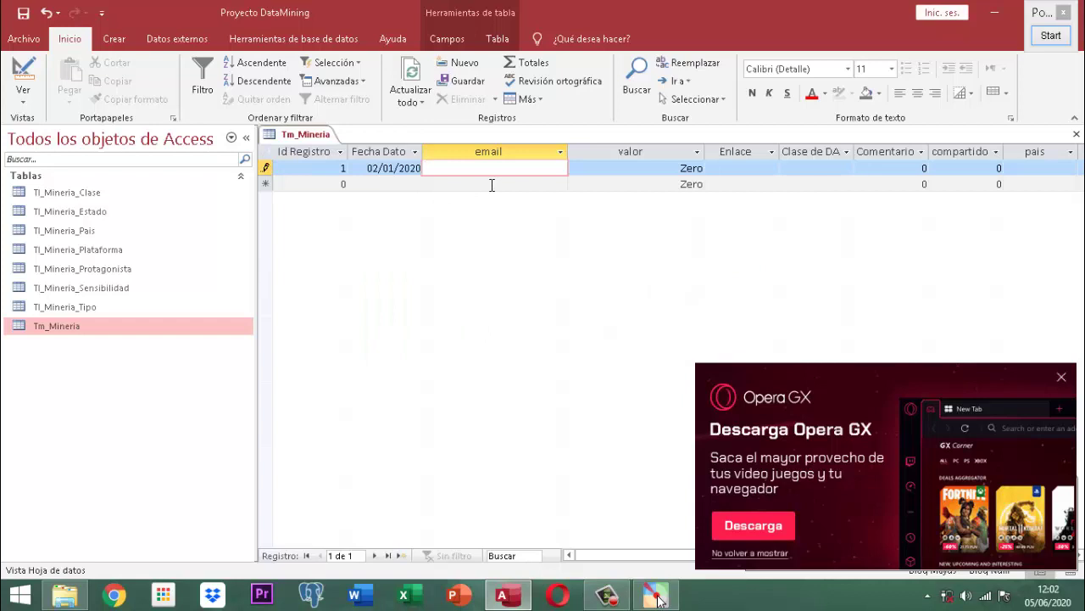
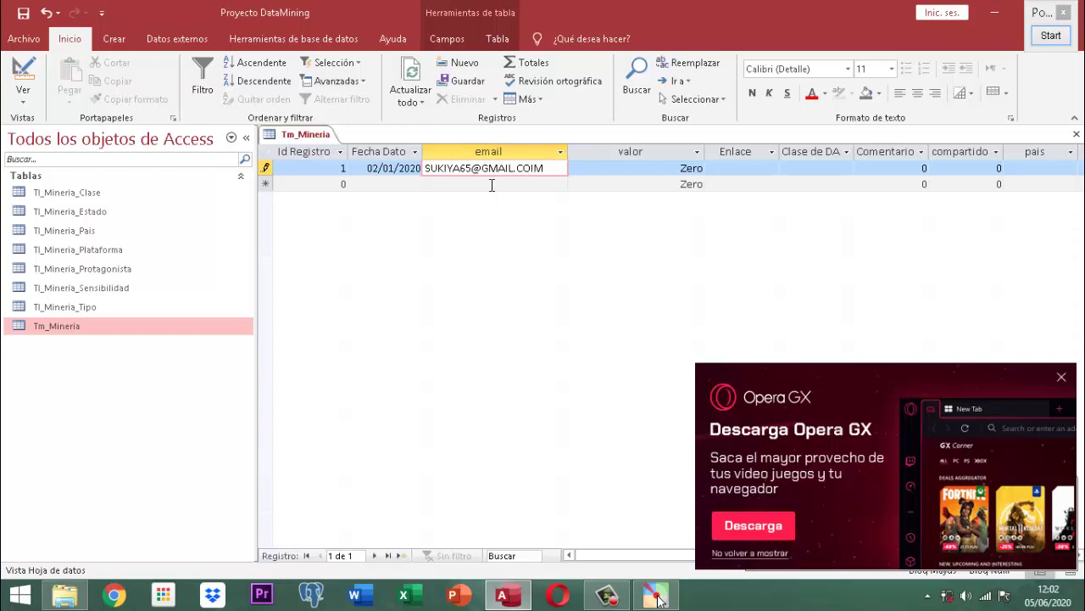
- Fill in the record's e-mail address and retry saving, dismissing the negative-value warning again
key(Tab)
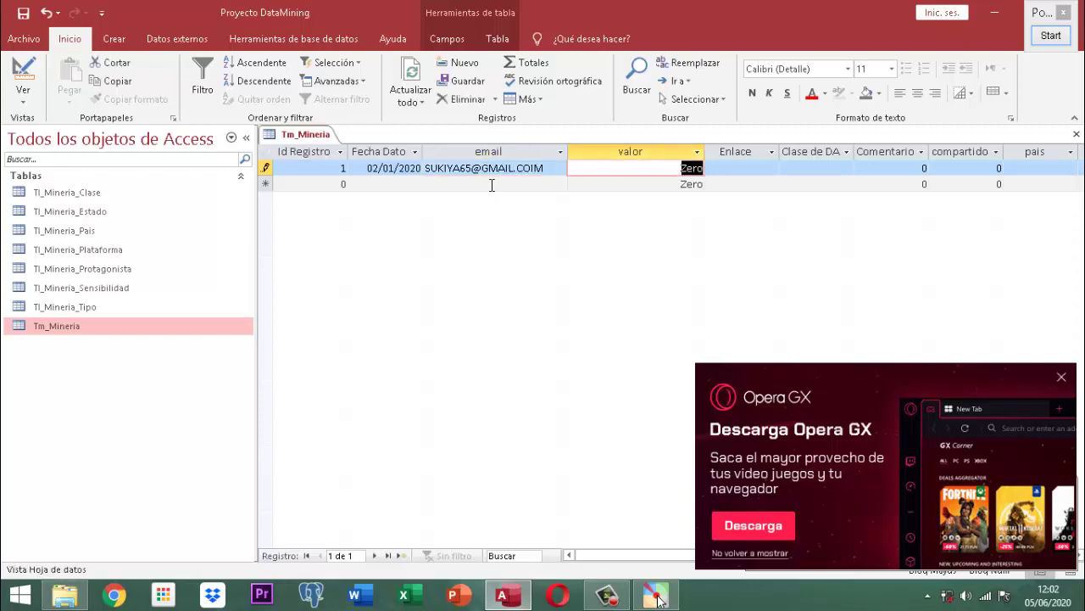
right_click(317, 134)
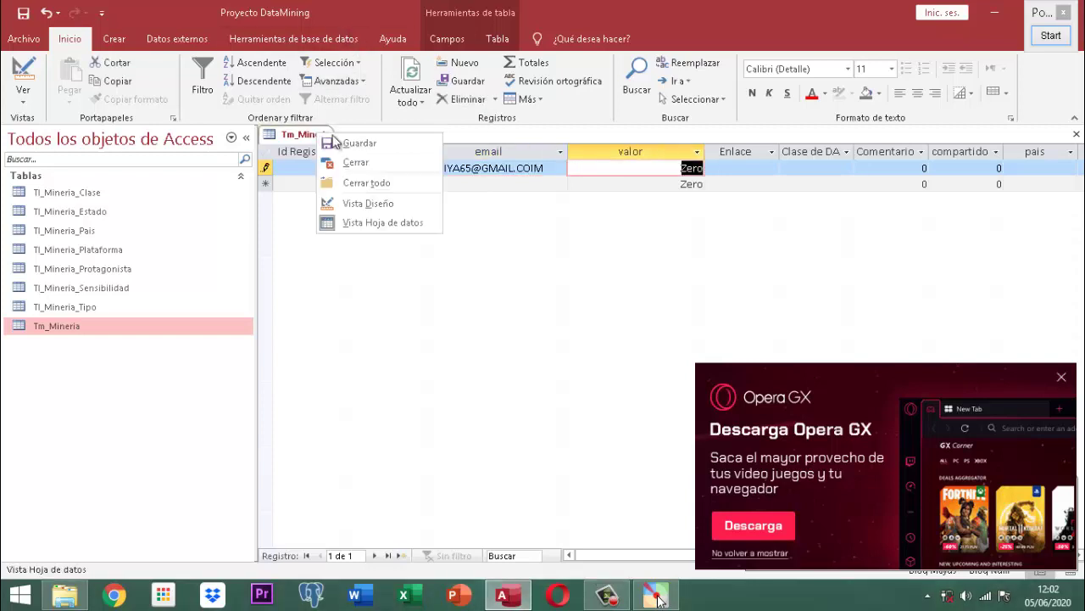
click(354, 142)
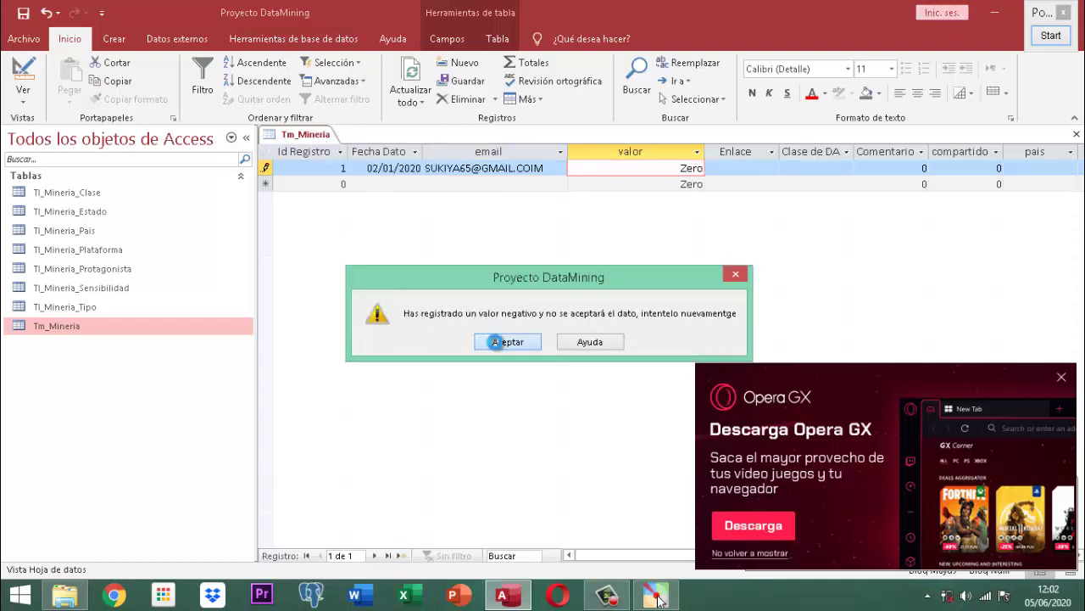
click(497, 341)
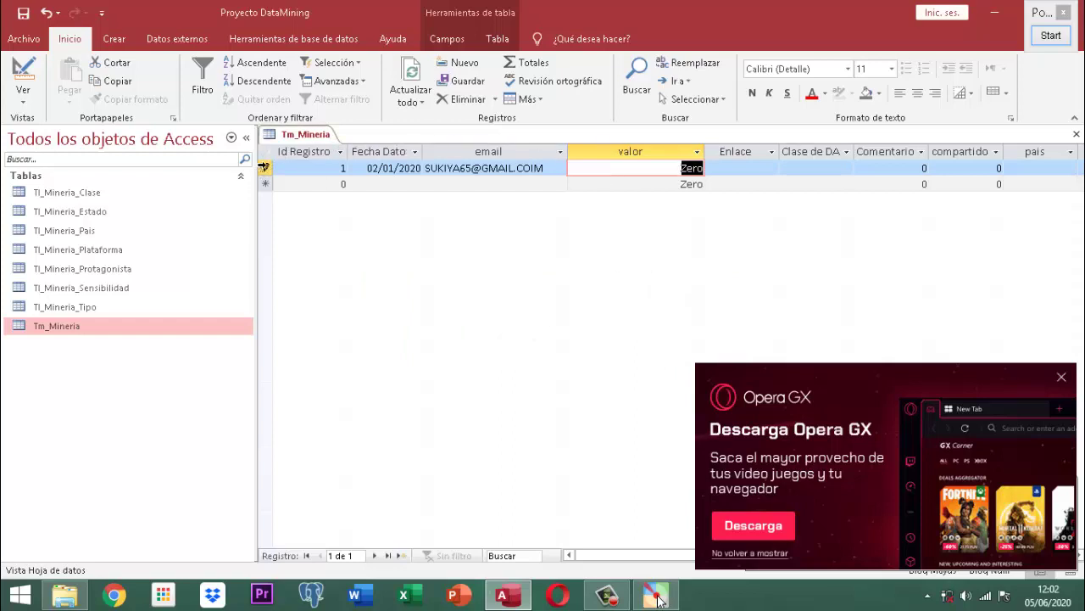
- Close the Tm_Mineria datasheet, acknowledging the negative-value warning
right_click(310, 134)
click(339, 167)
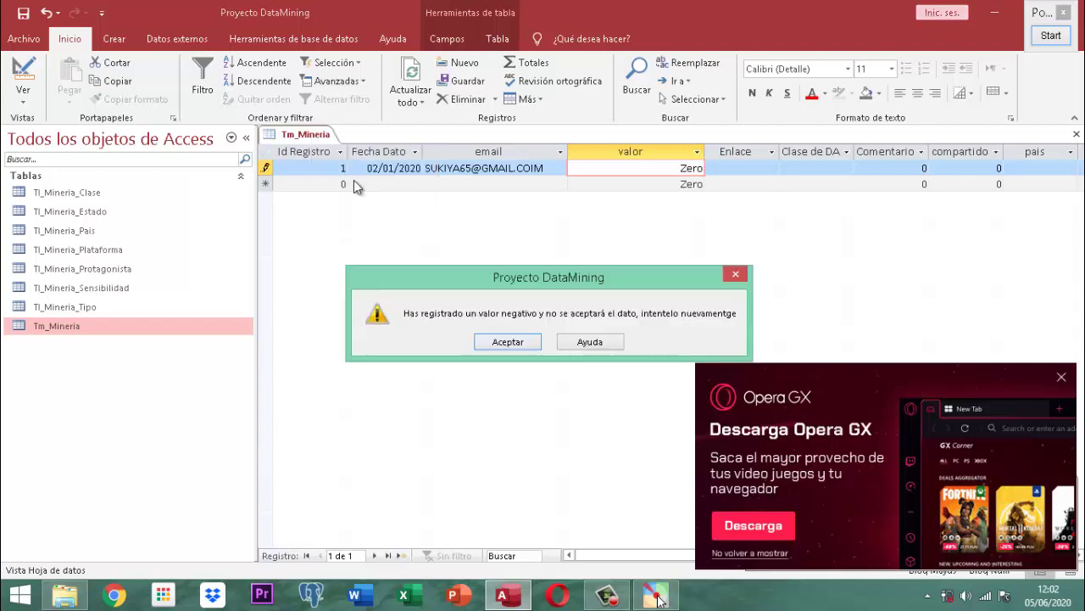
click(502, 339)
- Discard the unsaved record, then reopen and close the Tm_Mineria datasheet
click(509, 356)
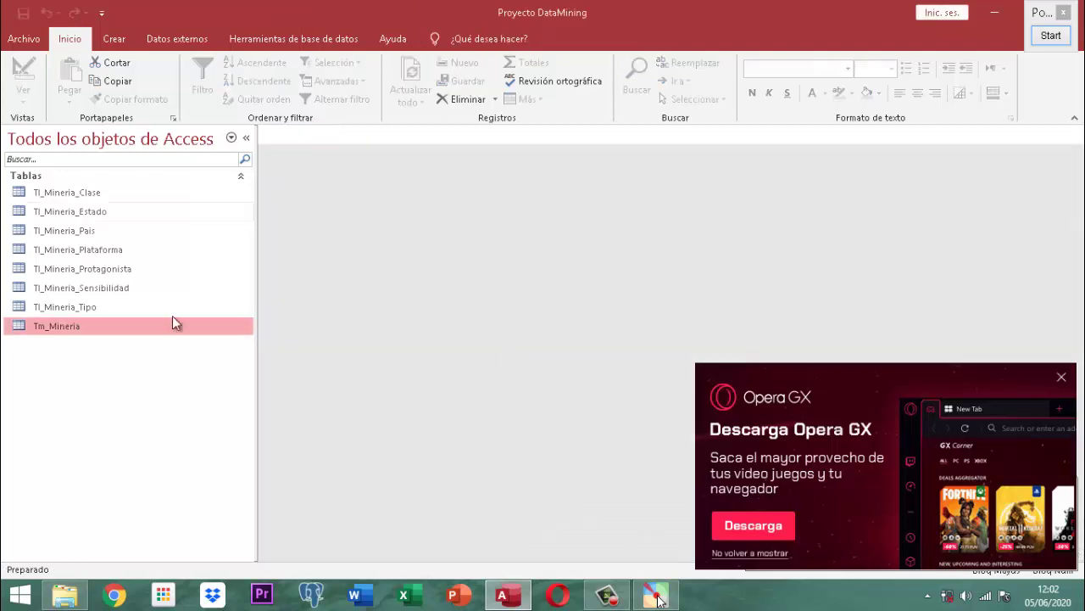
double_click(71, 330)
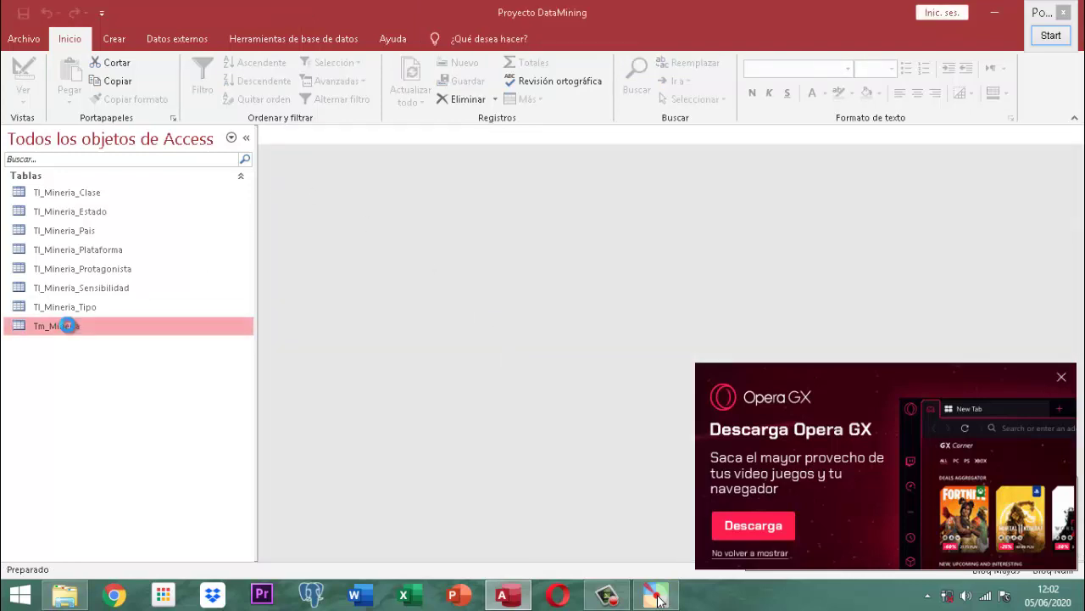
right_click(288, 140)
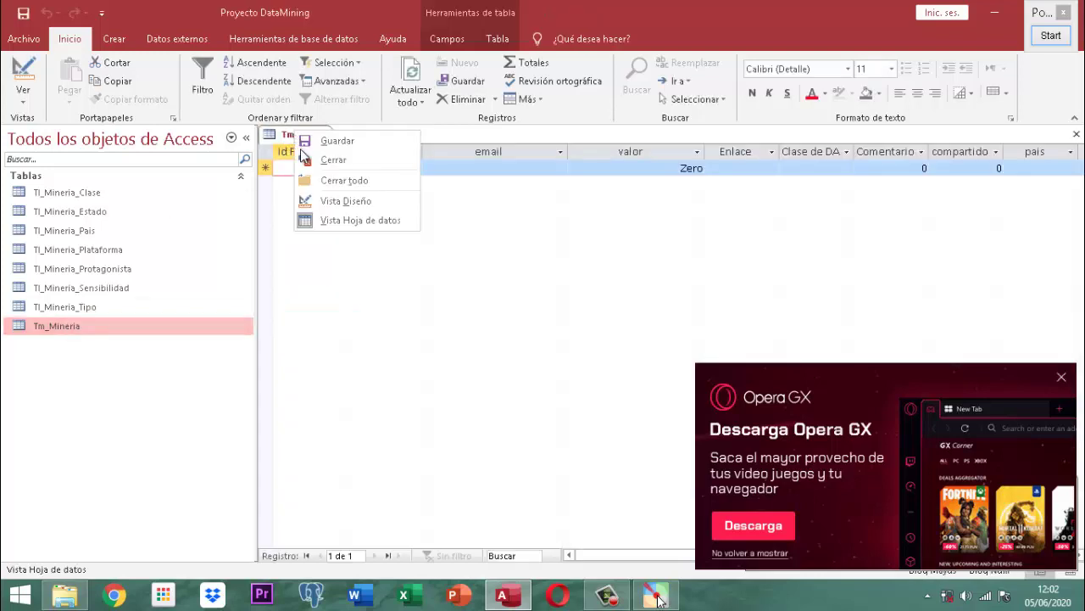
click(329, 160)
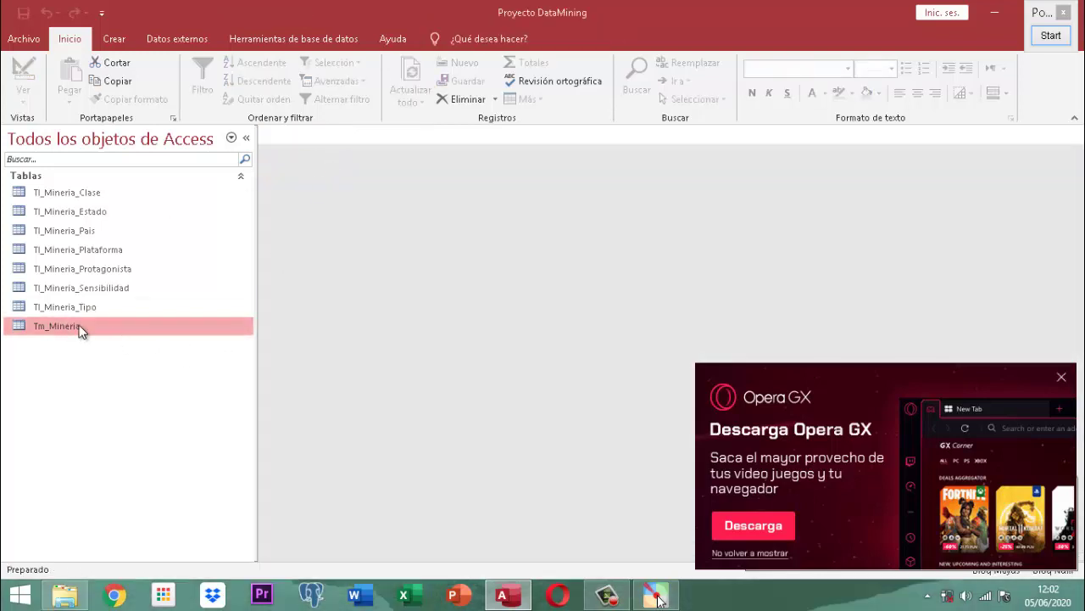
- Open Tm_Mineria in Vista Diseño and select the Fec_Dato field
right_click(80, 327)
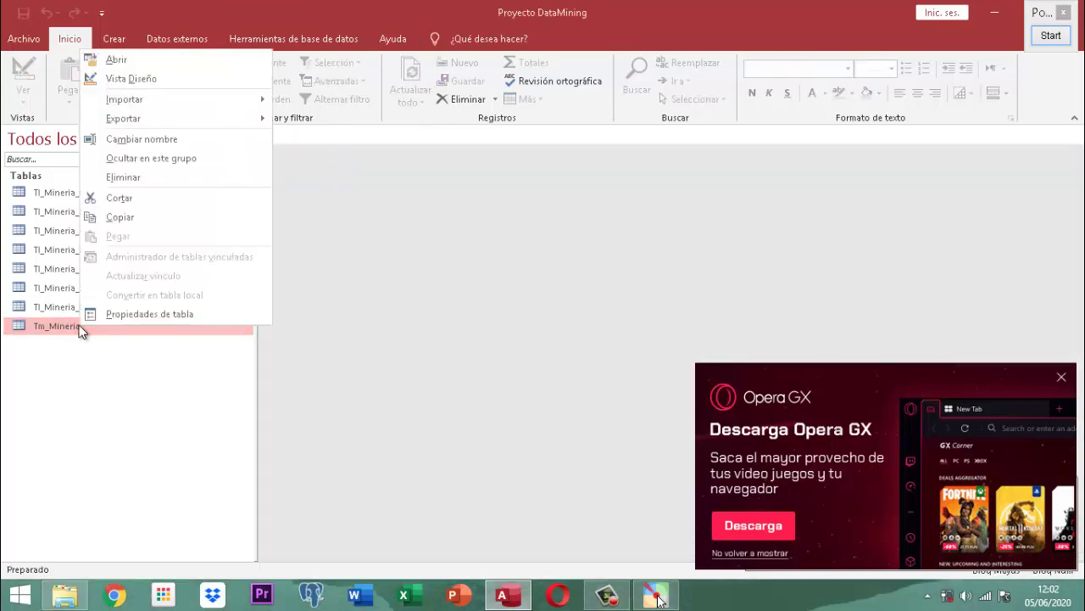
click(109, 78)
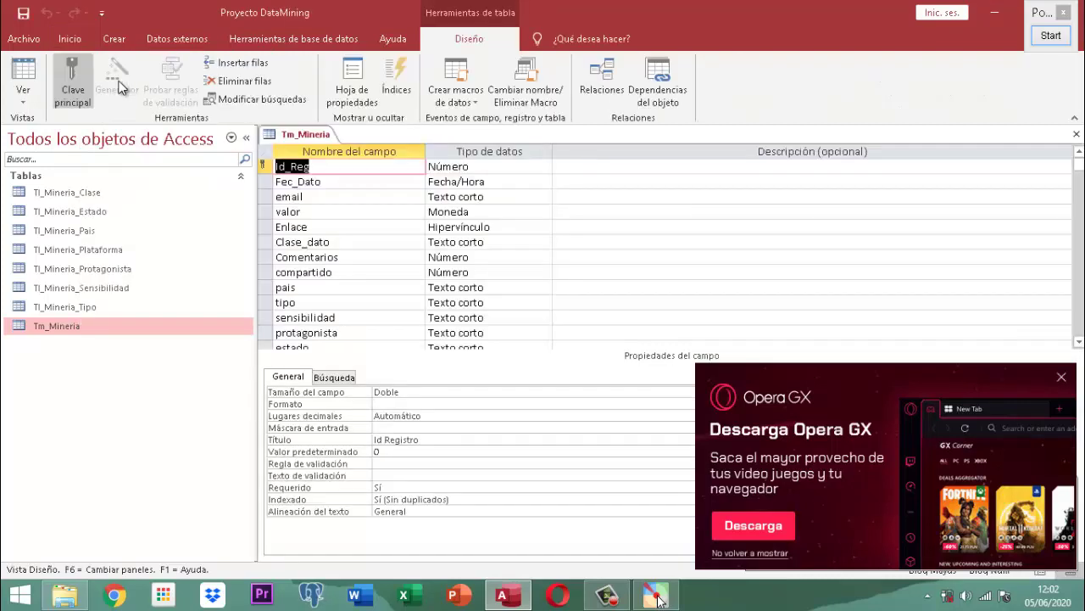
click(344, 183)
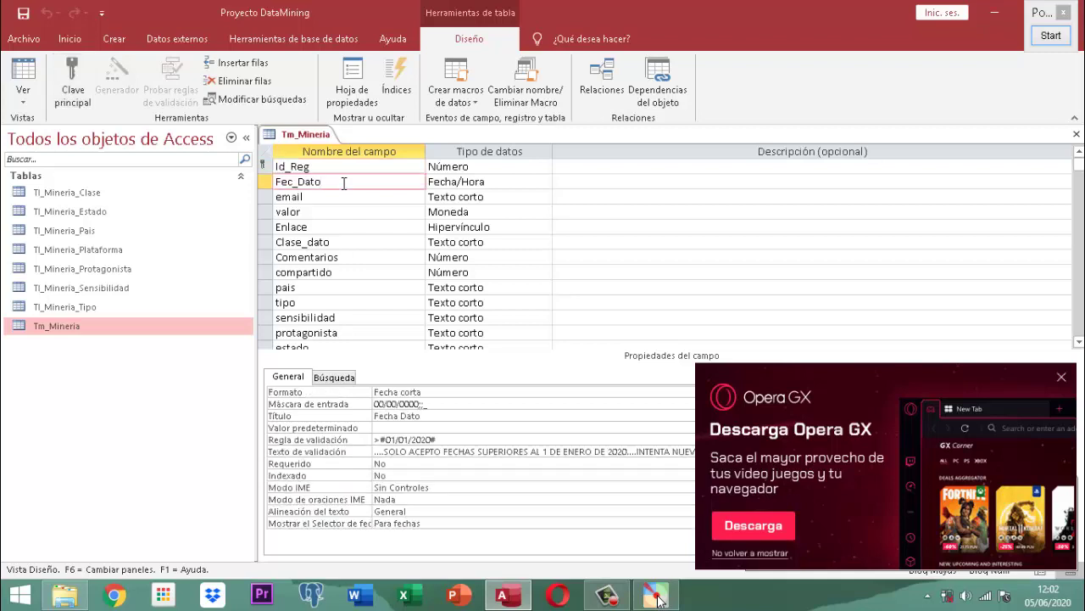
- Dismiss the Opera GX ad and quit Opera, then place the cursor in Regla de validación
click(1063, 377)
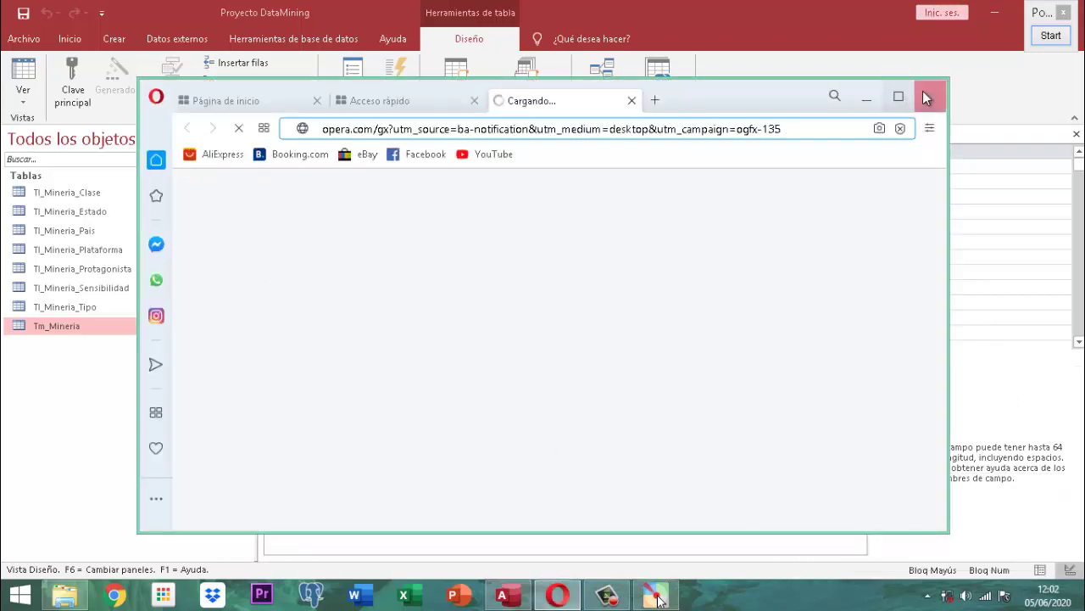
click(930, 97)
click(623, 341)
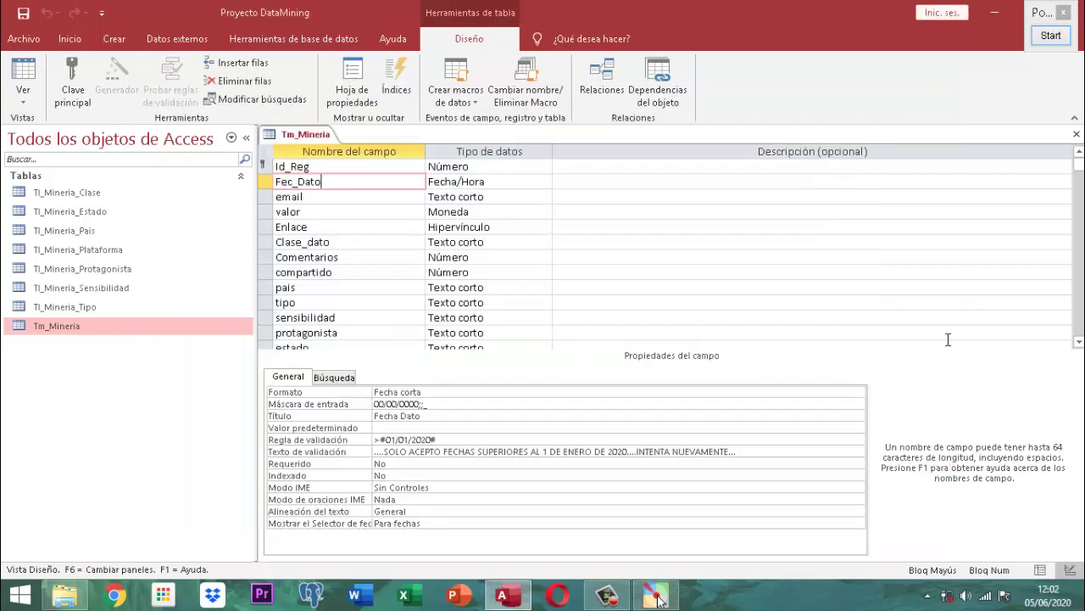
click(451, 441)
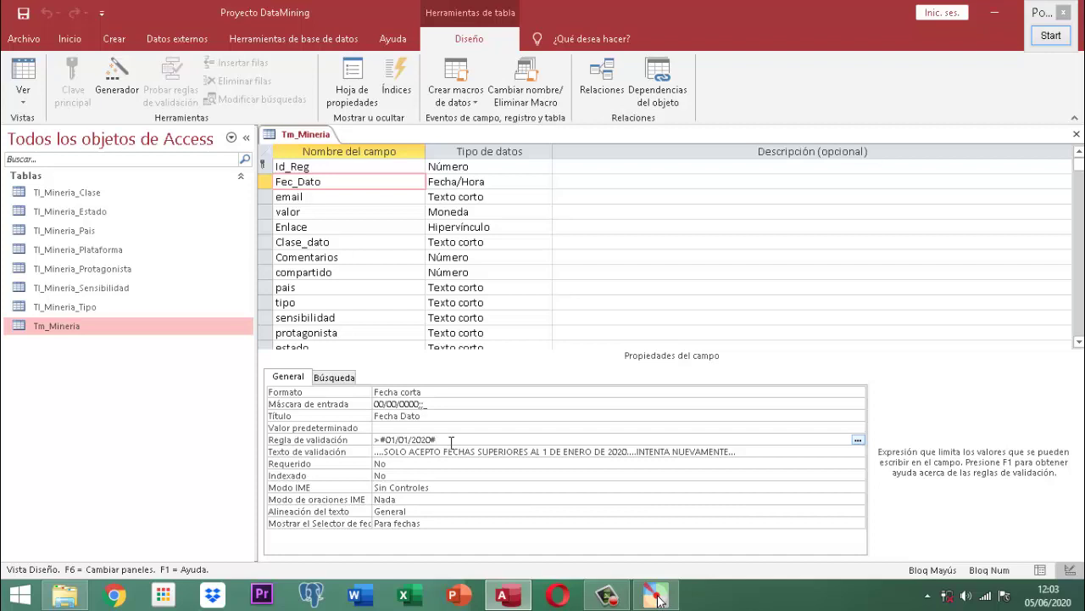
- Rewrite Fec_Dato's rule as >=#01/01/2020# Y <=31//2020#, leaving out the upper bound's month
key(BackSpace)
key(BackSpace)
key(BackSpace)
key(BackSpace)
key(BackSpace)
key(BackSpace)
key(BackSpace)
key(BackSpace)
key(BackSpace)
key(BackSpace)
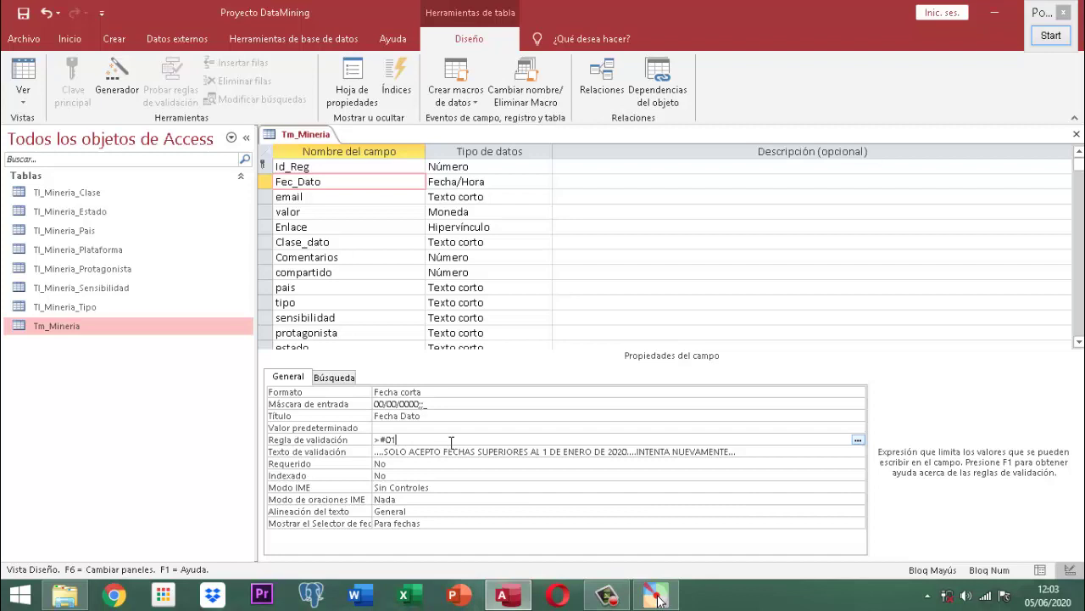
key(BackSpace)
key(BackSpace)
text(=#)
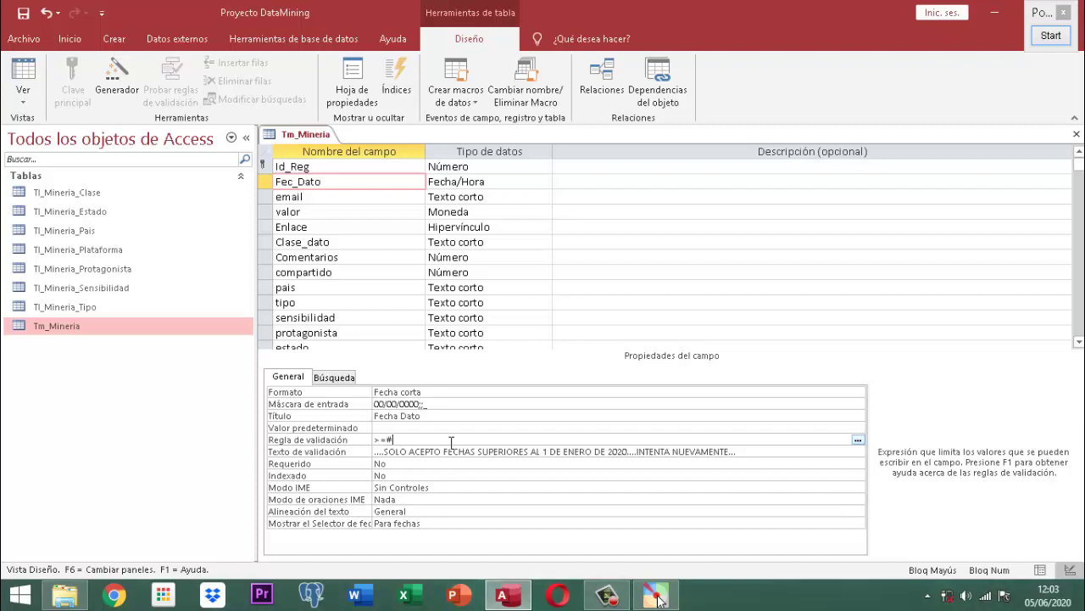
text(31/12/2019)
key(BackSpace)
key(BackSpace)
key(BackSpace)
key(BackSpace)
key(BackSpace)
key(BackSpace)
key(BackSpace)
key(BackSpace)
key(BackSpace)
key(BackSpace)
text(01/)
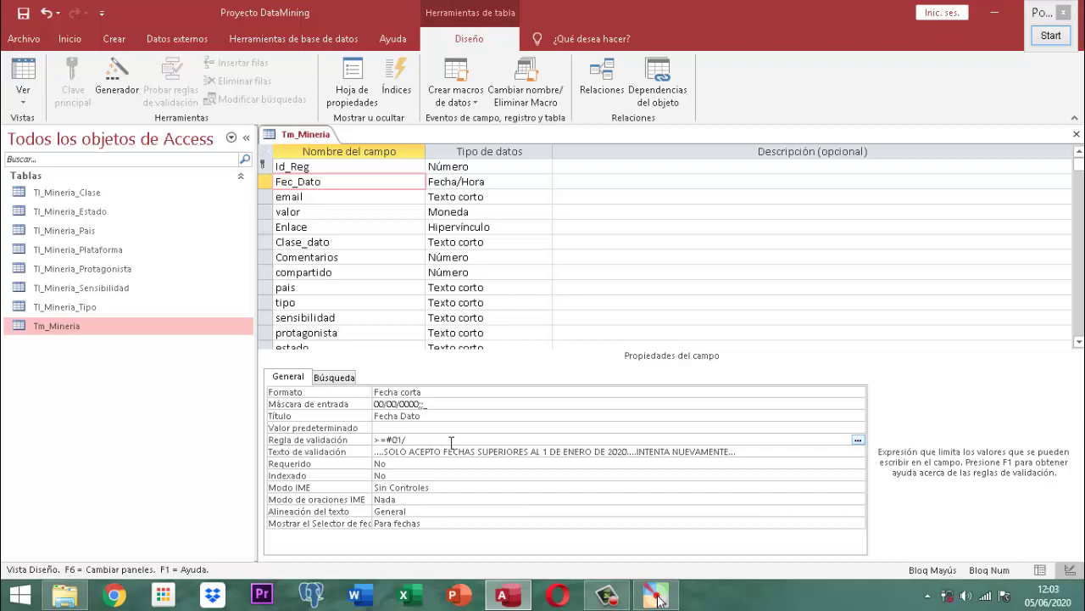
text(01/2020#)
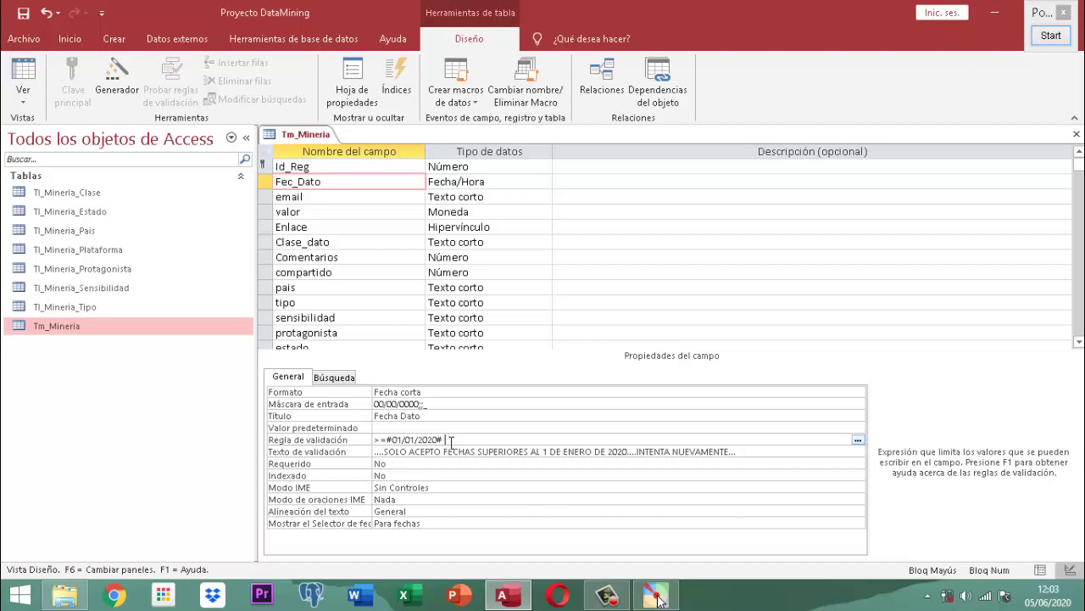
text(Y)
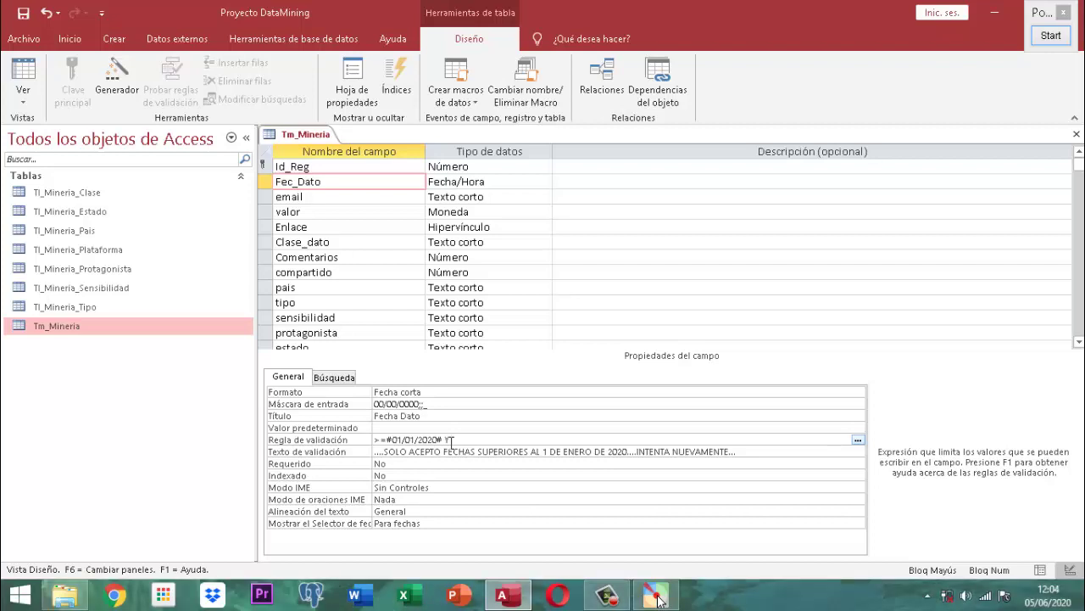
text(<=)
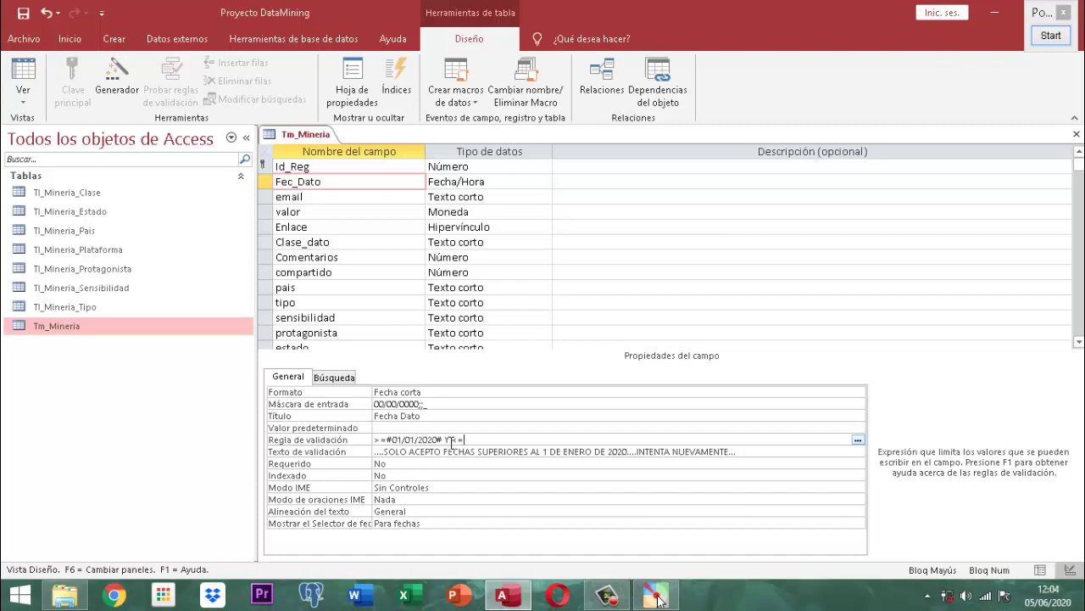
text(31//2020#)
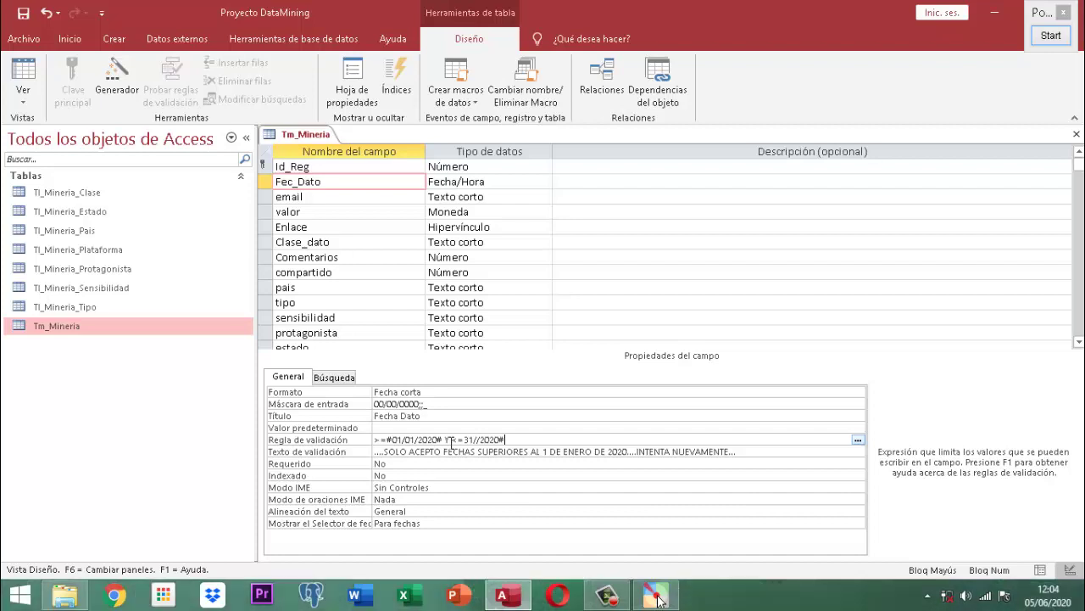
key(Return)
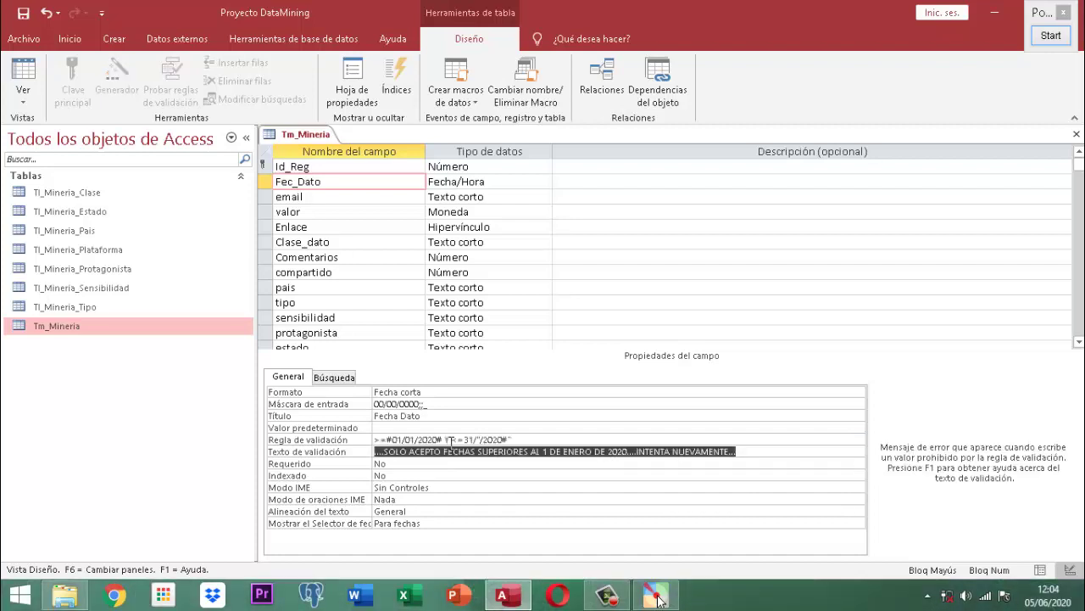
key(Return)
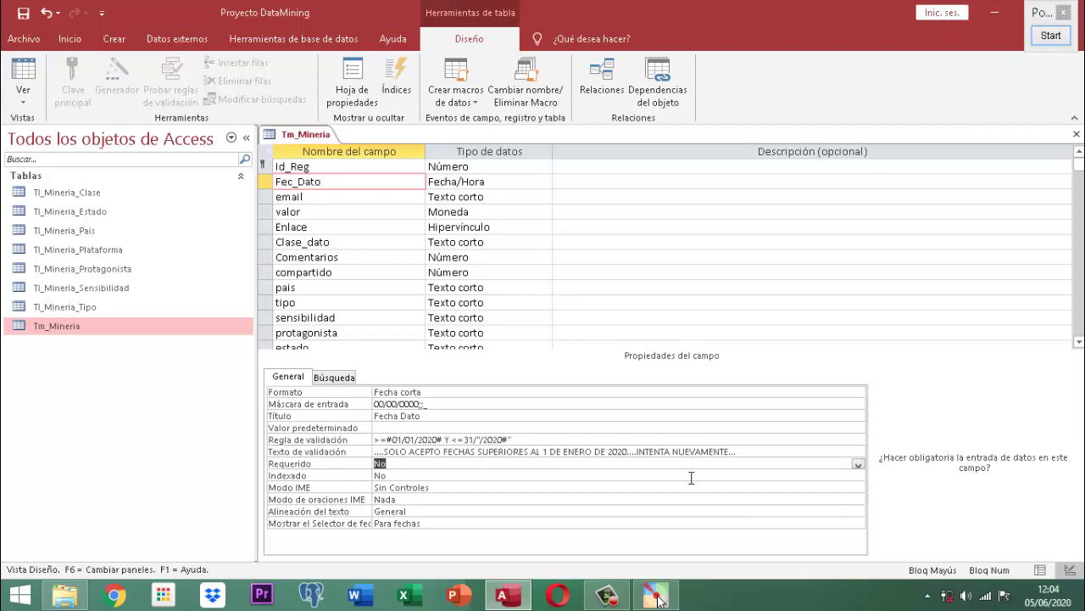
- Change the message to '....SOLO ACEPTO FECHAS DEL MES DE ENERO DE 2020.. INTENTA NUEVAMENTE ....'
click(768, 452)
key(BackSpace)
key(BackSpace)
key(BackSpace)
key(BackSpace)
key(BackSpace)
key(BackSpace)
key(BackSpace)
key(BackSpace)
key(BackSpace)
key(BackSpace)
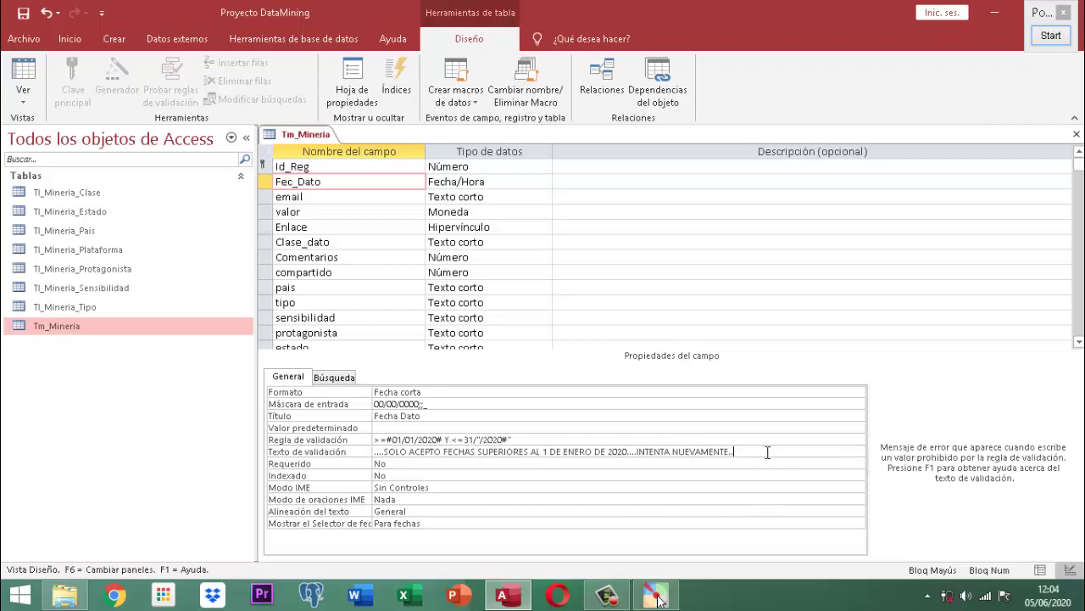
key(BackSpace)
key(BackSpace)
key(BackSpace)
key(BackSpace)
key(BackSpace)
key(BackSpace)
key(BackSpace)
key(BackSpace)
key(BackSpace)
key(BackSpace)
key(BackSpace)
key(BackSpace)
key(BackSpace)
key(BackSpace)
key(BackSpace)
key(BackSpace)
key(BackSpace)
key(BackSpace)
key(BackSpace)
key(BackSpace)
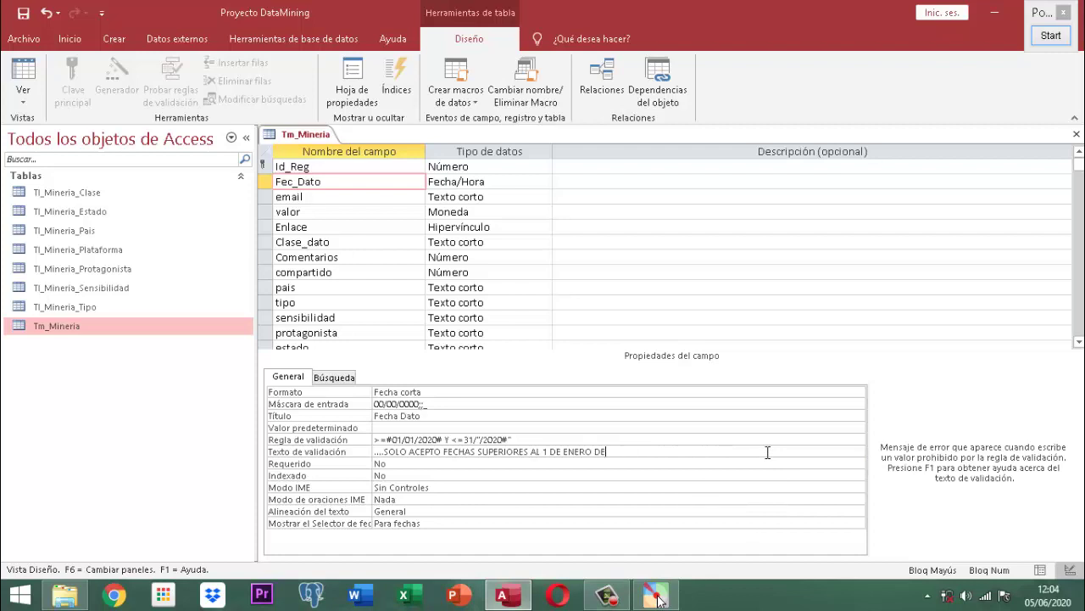
key(BackSpace)
key(BackSpace)
key(BackSpace)
key(BackSpace)
key(BackSpace)
key(BackSpace)
key(BackSpace)
key(BackSpace)
key(BackSpace)
key(BackSpace)
key(BackSpace)
key(BackSpace)
key(BackSpace)
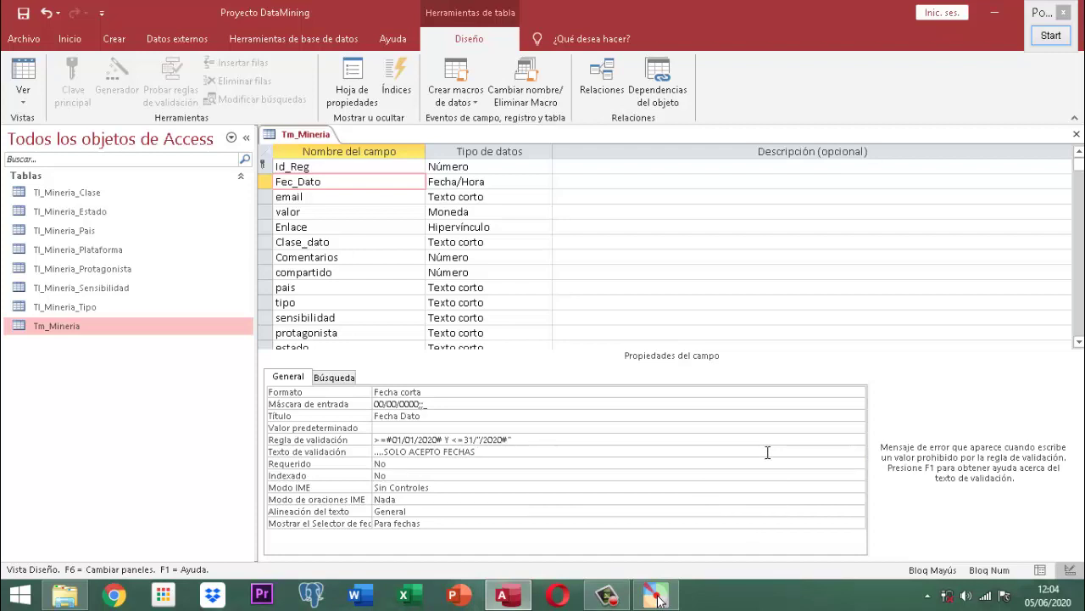
text(DEL MES DE ENERO DE 20)
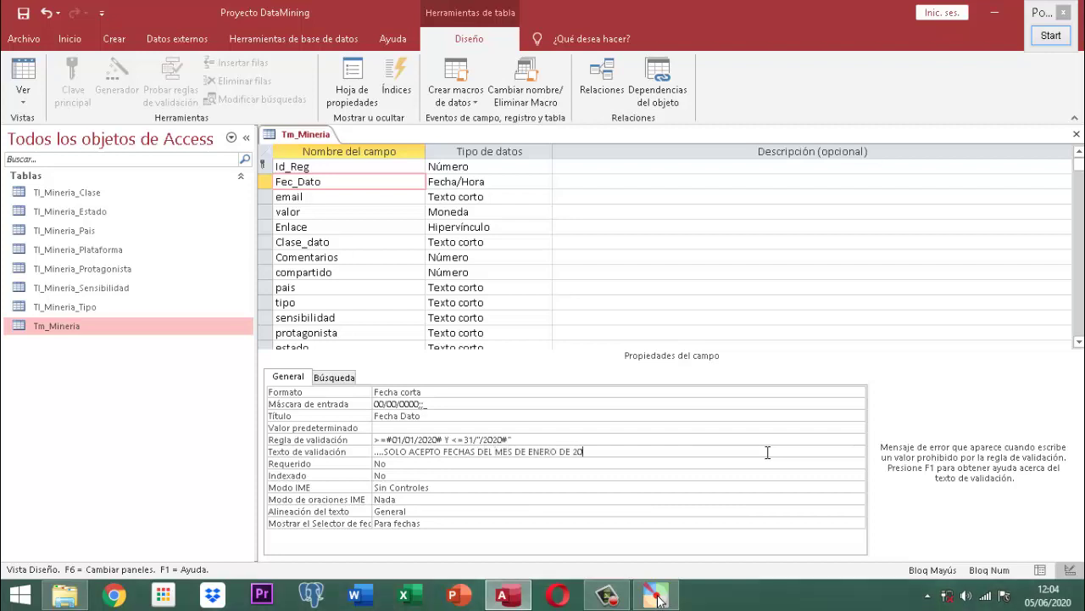
text(20.. INTENTA NUEVAMENTE ....)
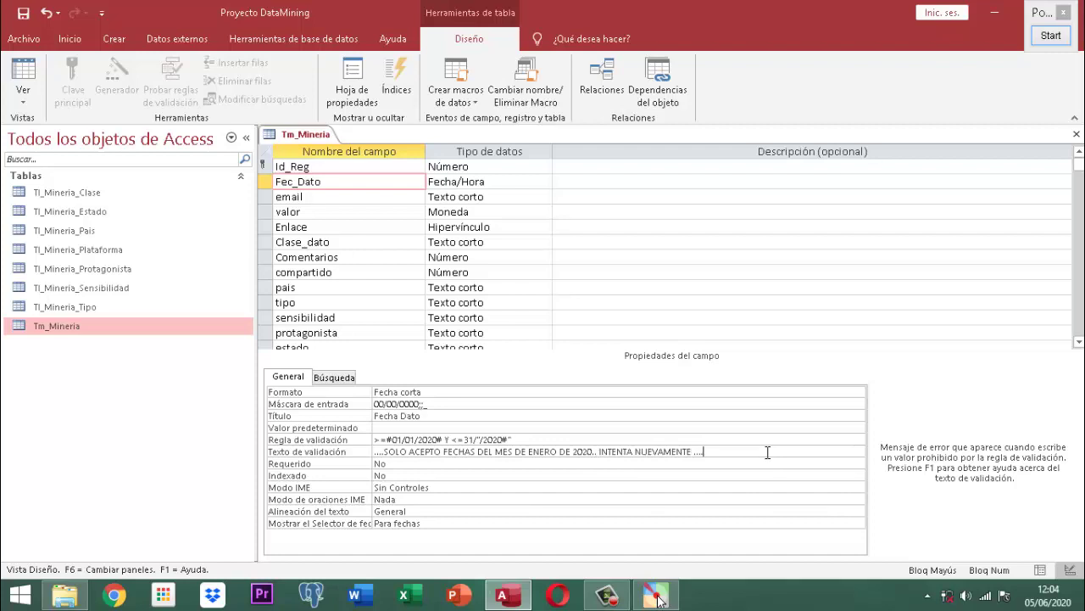
key(Return)
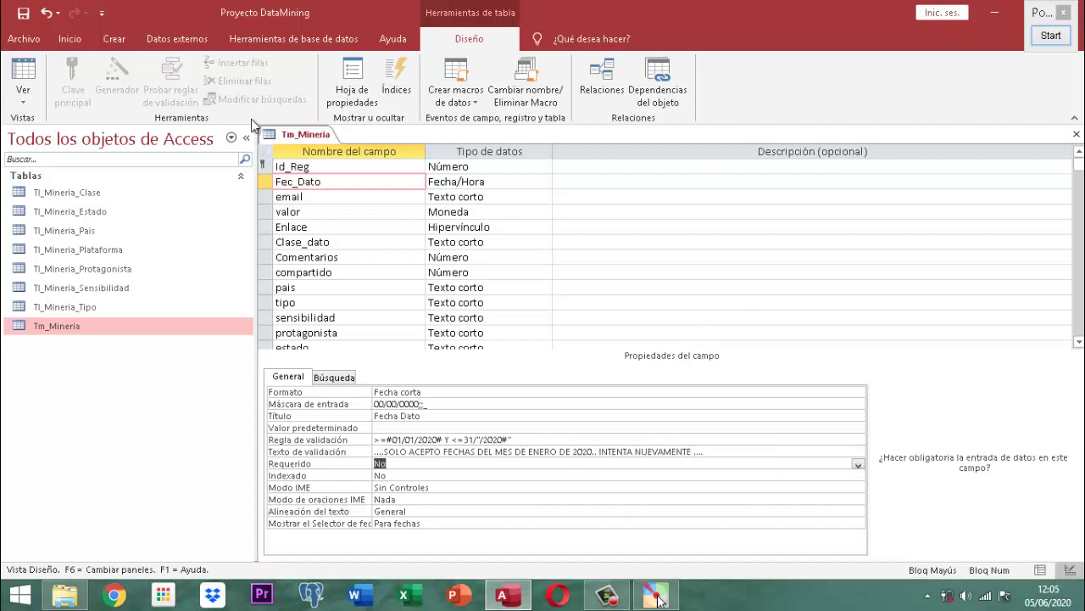
- Close the Tm_Mineria table design from its tab's context menu
click(298, 136)
right_click(298, 137)
key(Escape)
right_click(327, 146)
click(366, 168)
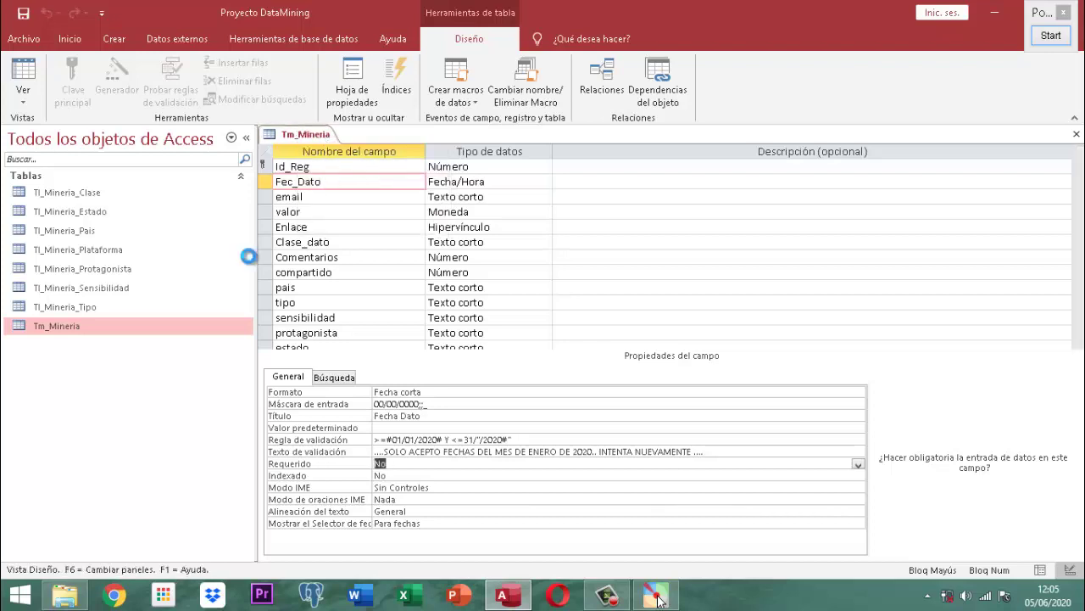
- Open the Tm_Mineria datasheet and enter record 1 with Fecha Dato 31/12/2019
double_click(70, 327)
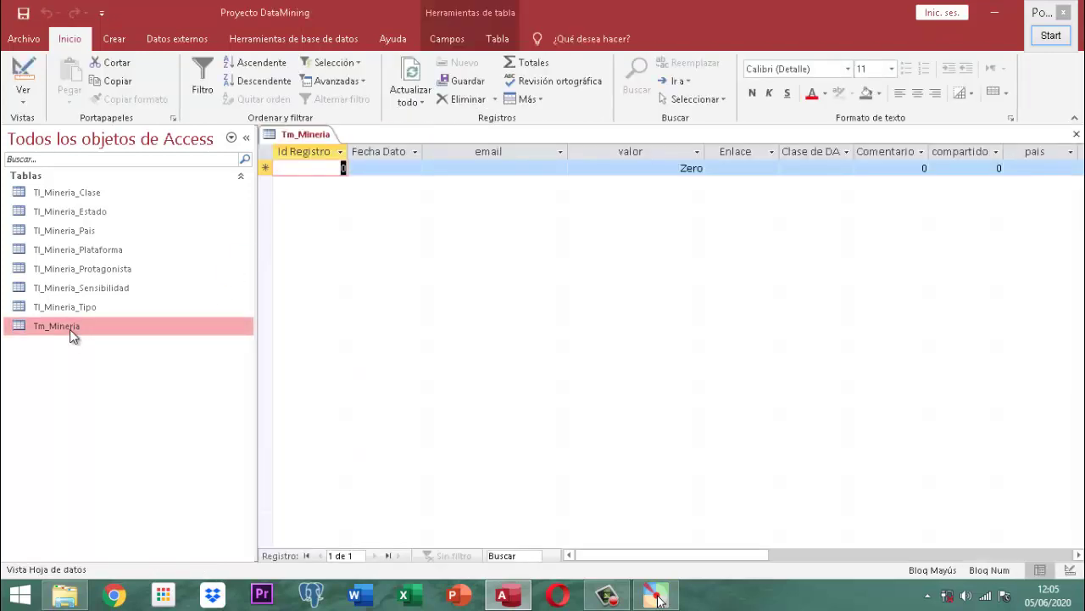
text(1)
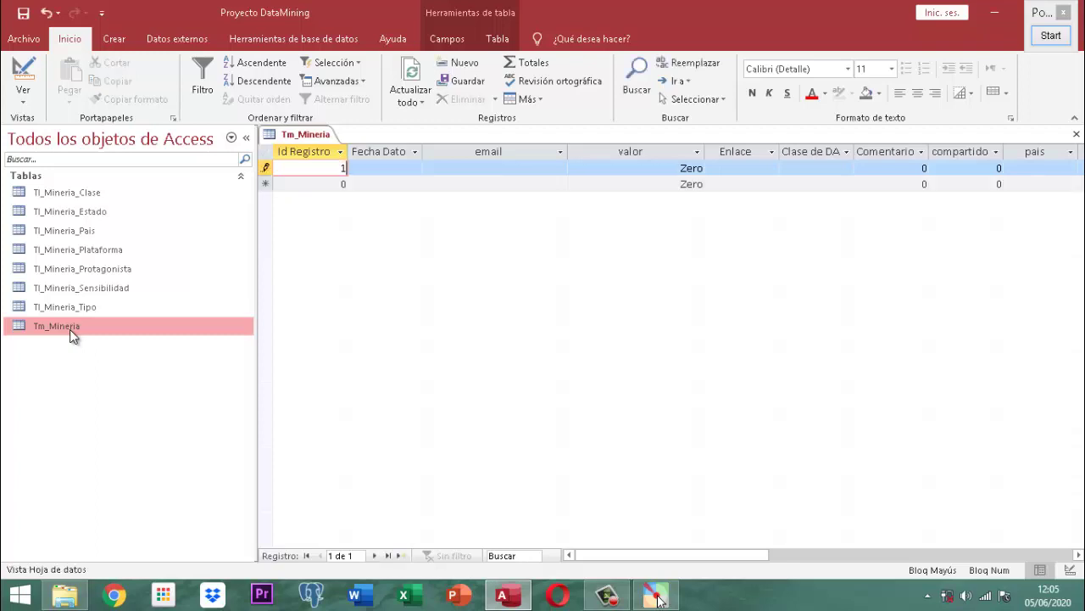
key(Tab)
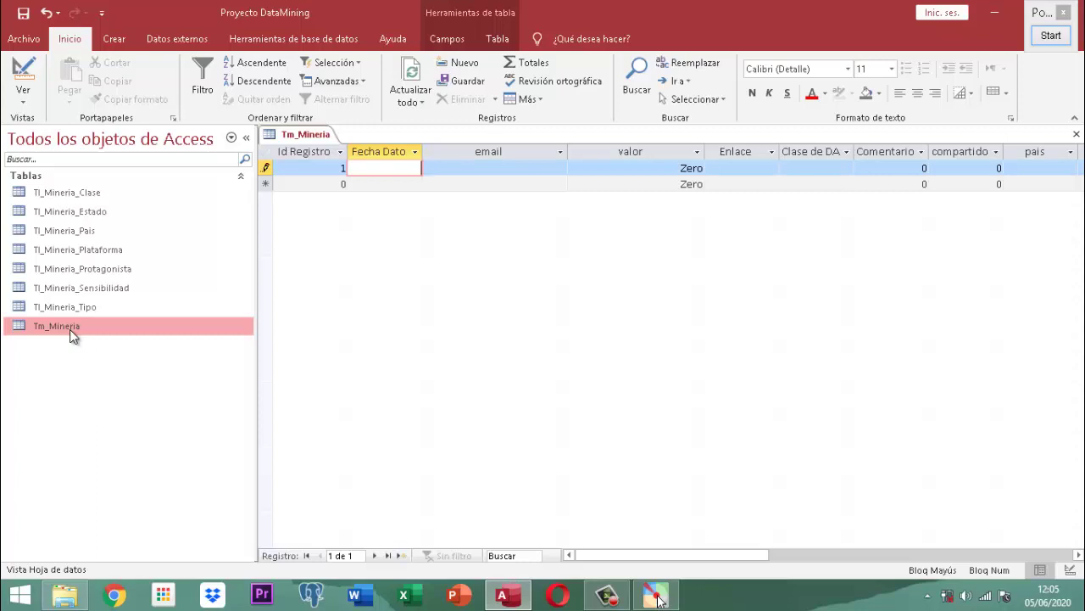
text(31/1)
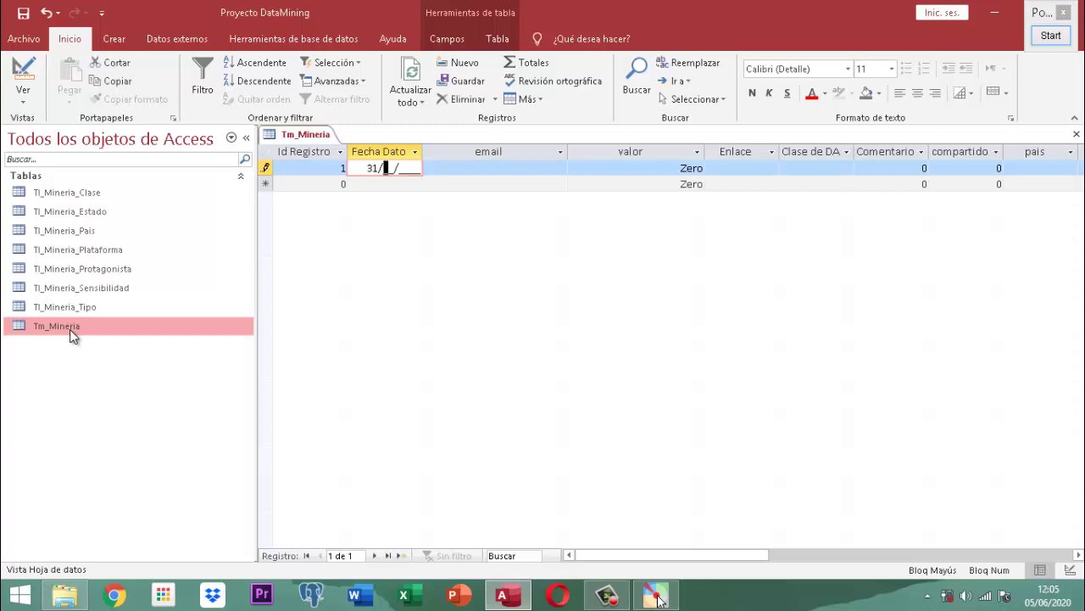
text(2/2019)
key(Return)
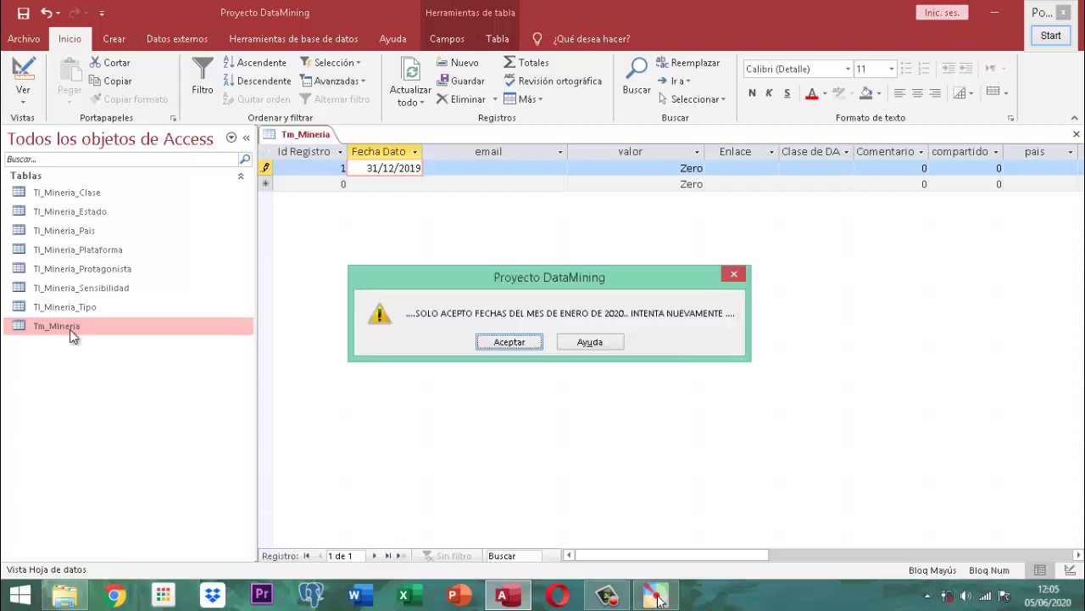
- Magnify the January-2020-only warning to read it, then close it
click(1050, 38)
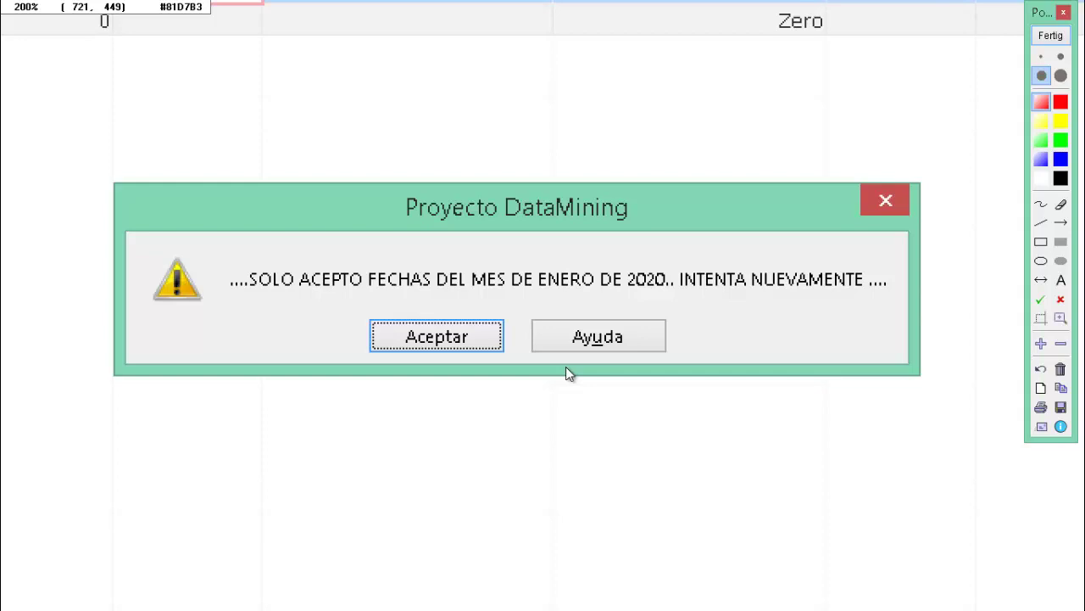
click(1051, 36)
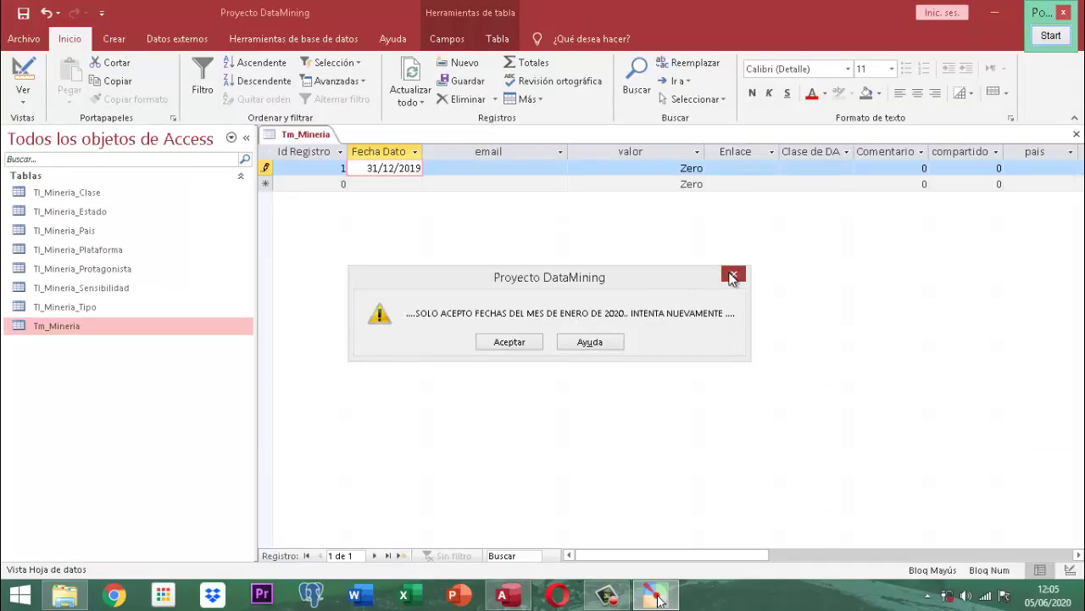
click(733, 274)
- Replace record 1's Fecha Dato with 01/02/2020 and submit it
key(BackSpace)
key(BackSpace)
key(BackSpace)
key(BackSpace)
key(BackSpace)
key(BackSpace)
key(BackSpace)
key(BackSpace)
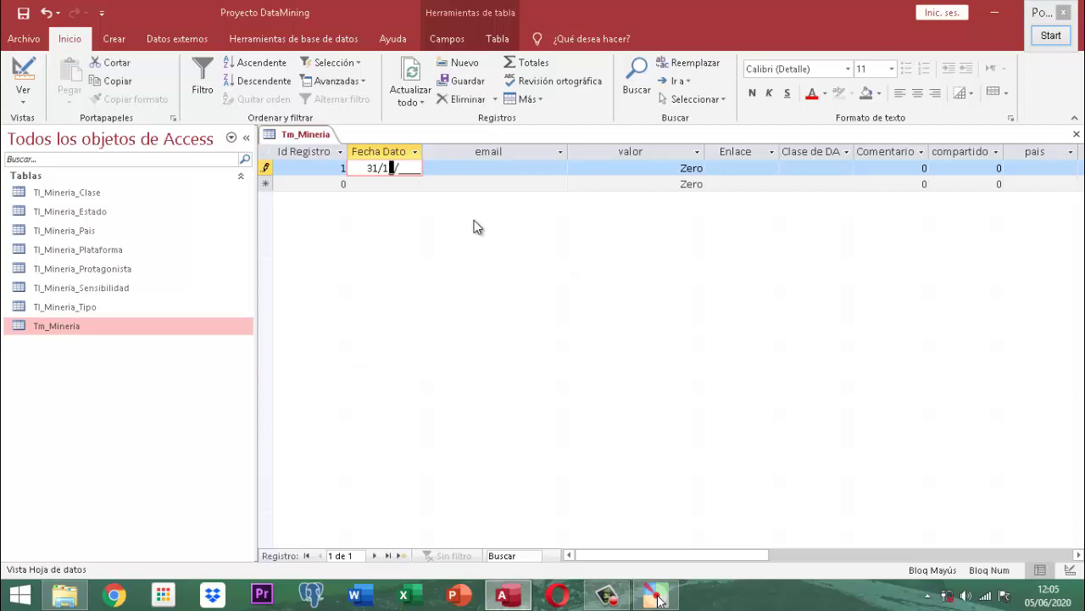
text(01022020)
key(Return)
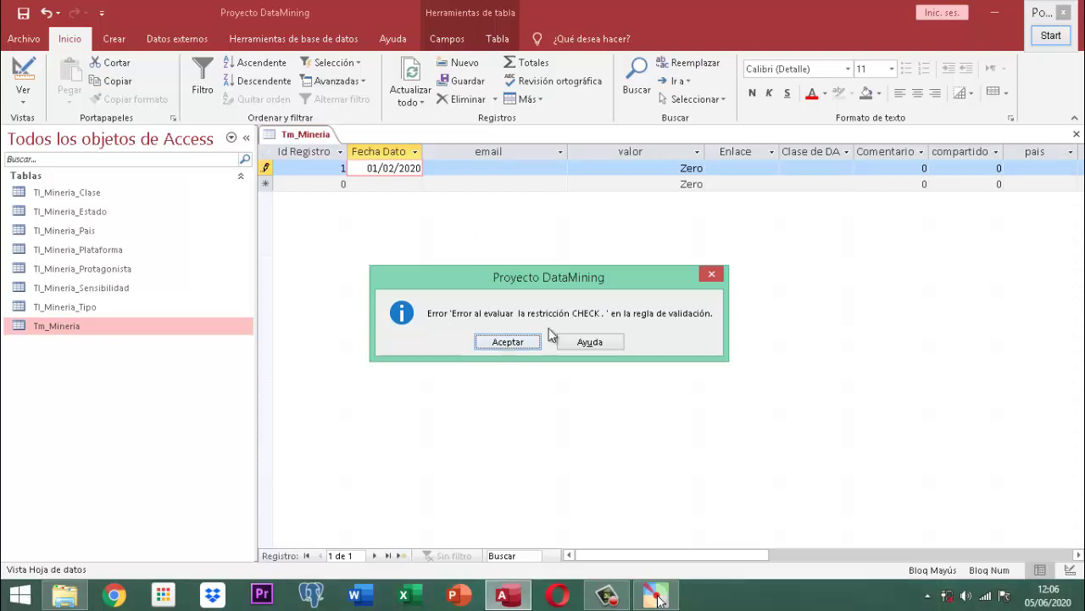
- Retest Fecha Dato with 31/01/2020, 30/01/2020 and 15/01/2020; each is still rejected
click(515, 347)
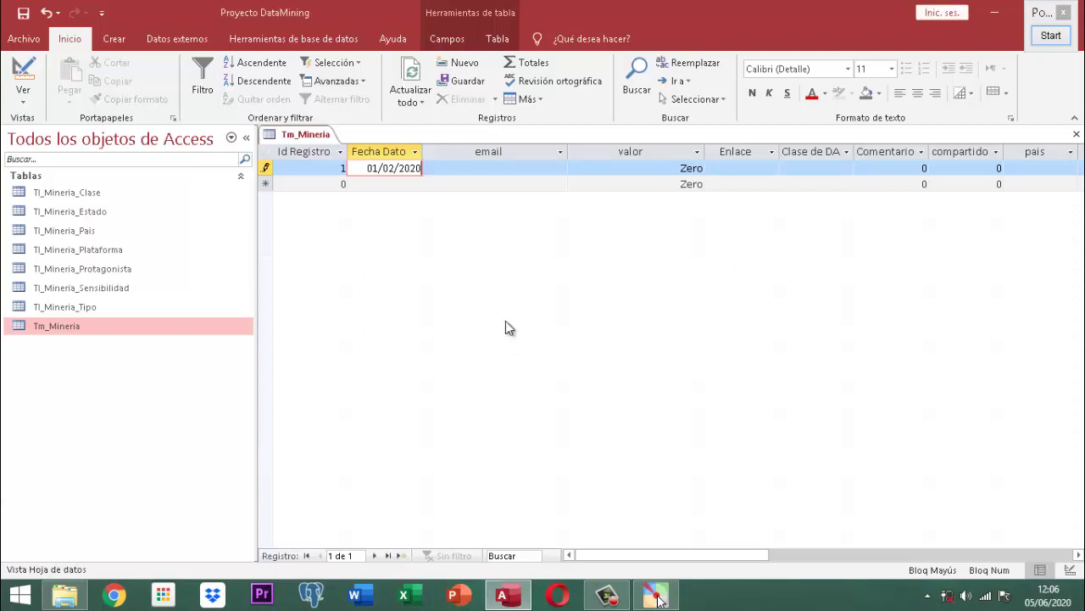
key(BackSpace)
key(BackSpace)
key(BackSpace)
key(BackSpace)
key(BackSpace)
key(BackSpace)
key(BackSpace)
key(BackSpace)
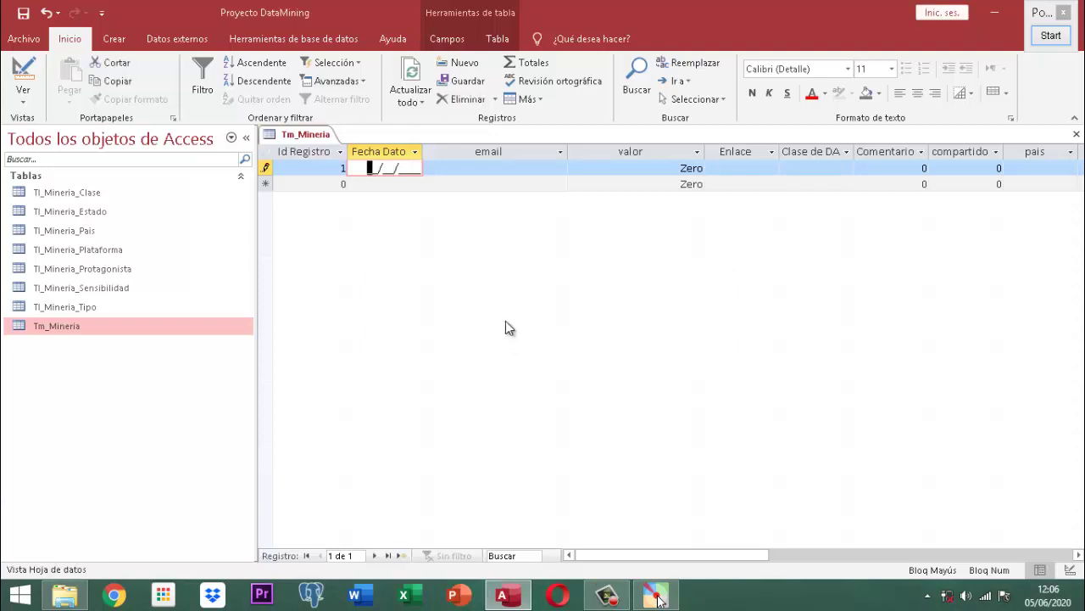
text(31/01/2020)
key(Return)
key(Return)
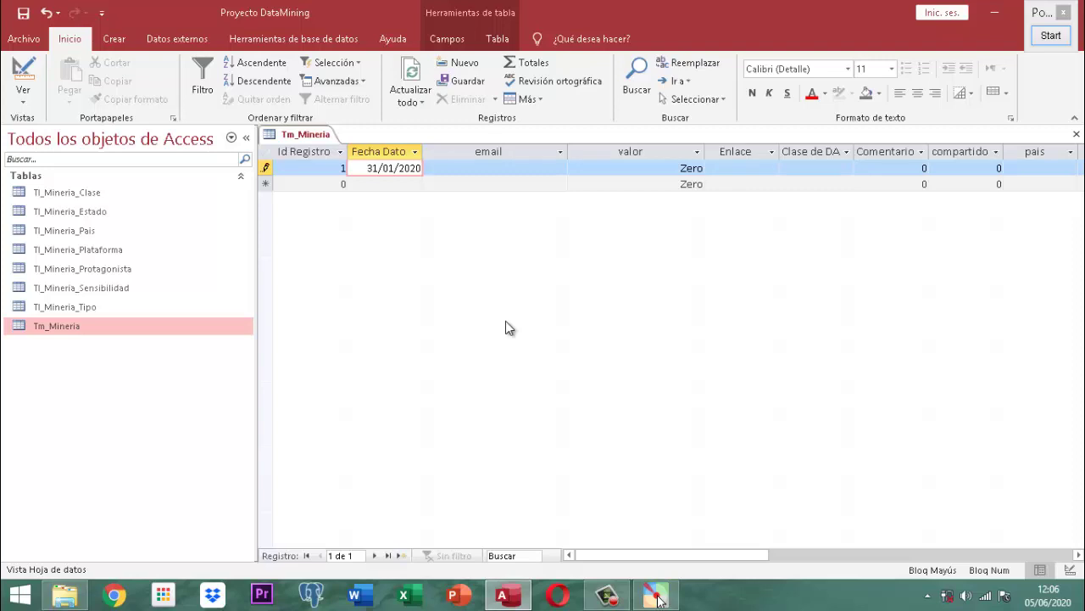
key(BackSpace)
key(BackSpace)
key(BackSpace)
key(BackSpace)
key(BackSpace)
key(BackSpace)
key(BackSpace)
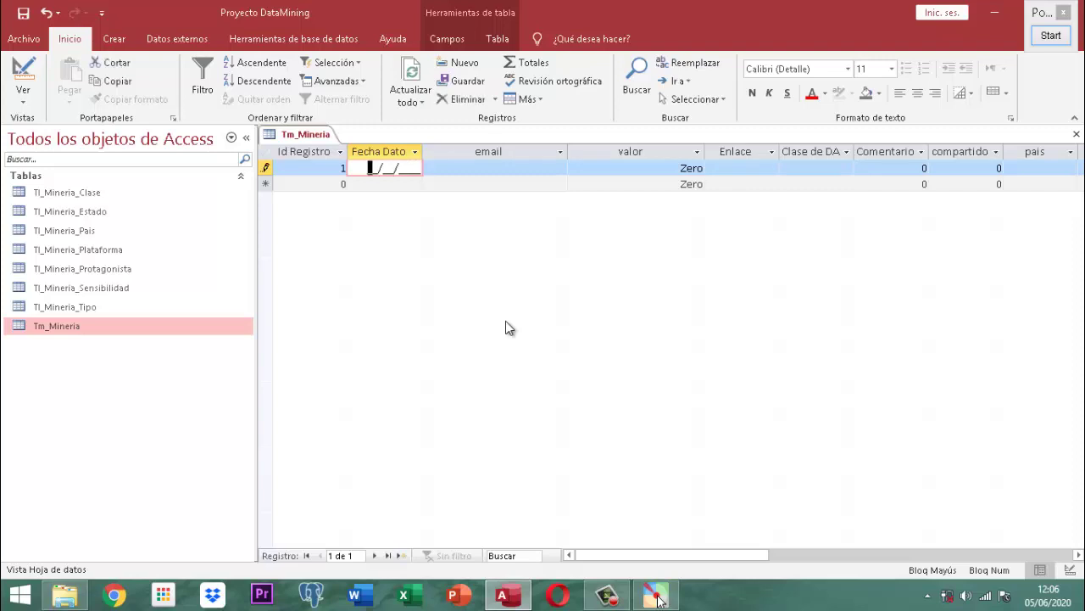
text(30/01/2020)
key(Return)
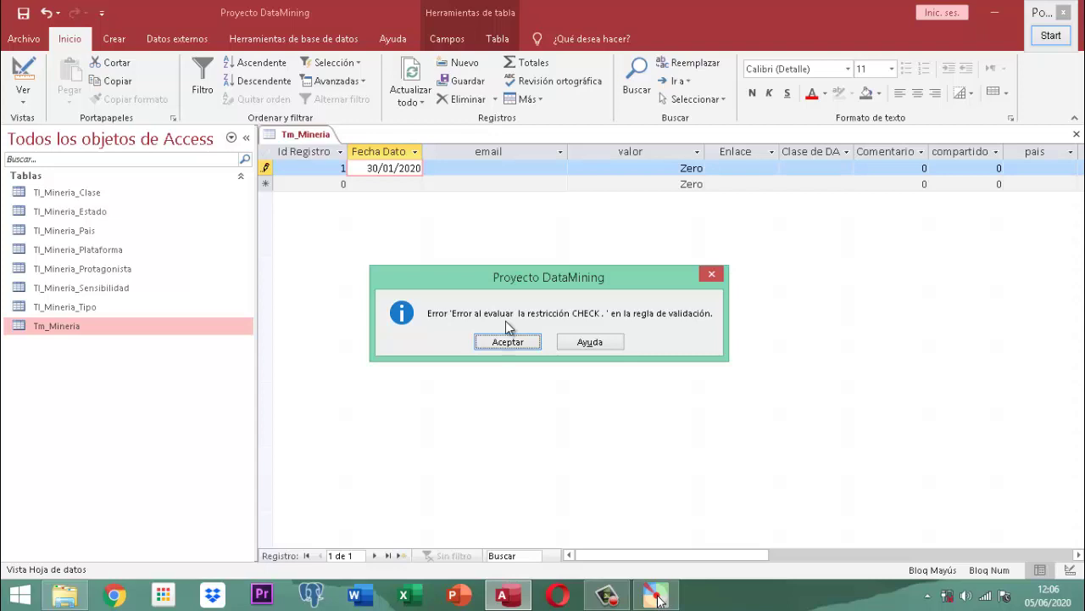
key(Return)
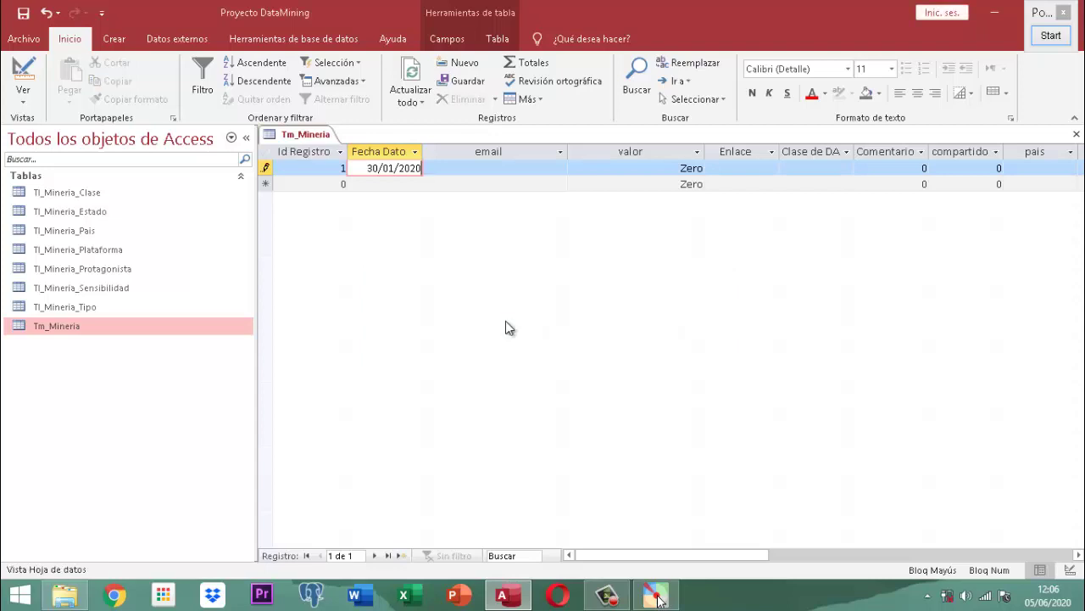
key(BackSpace)
key(BackSpace)
key(BackSpace)
key(BackSpace)
key(BackSpace)
key(BackSpace)
key(BackSpace)
key(BackSpace)
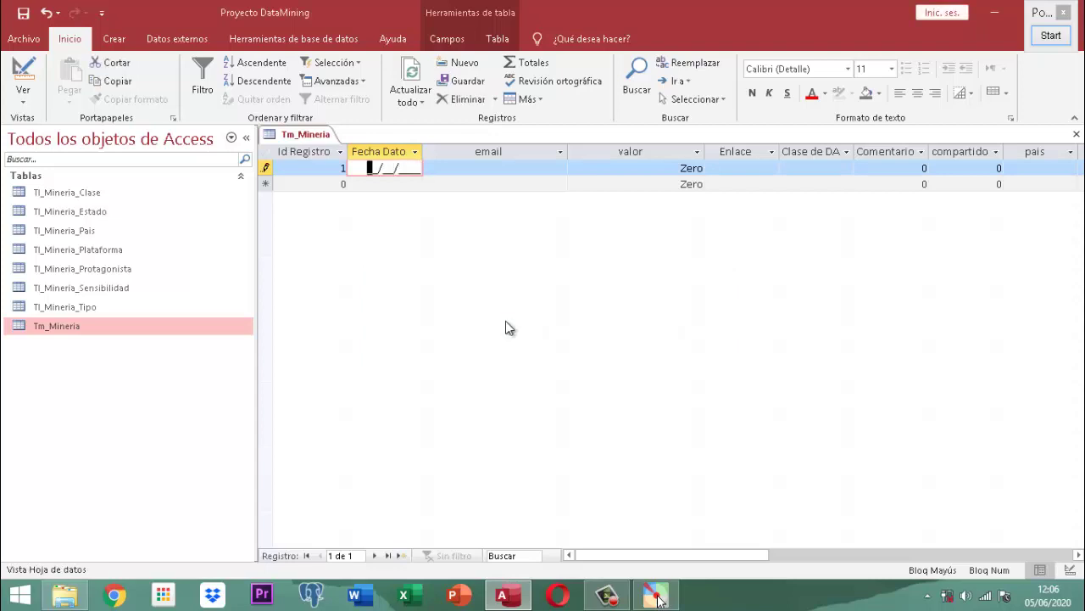
text(15/01/2020)
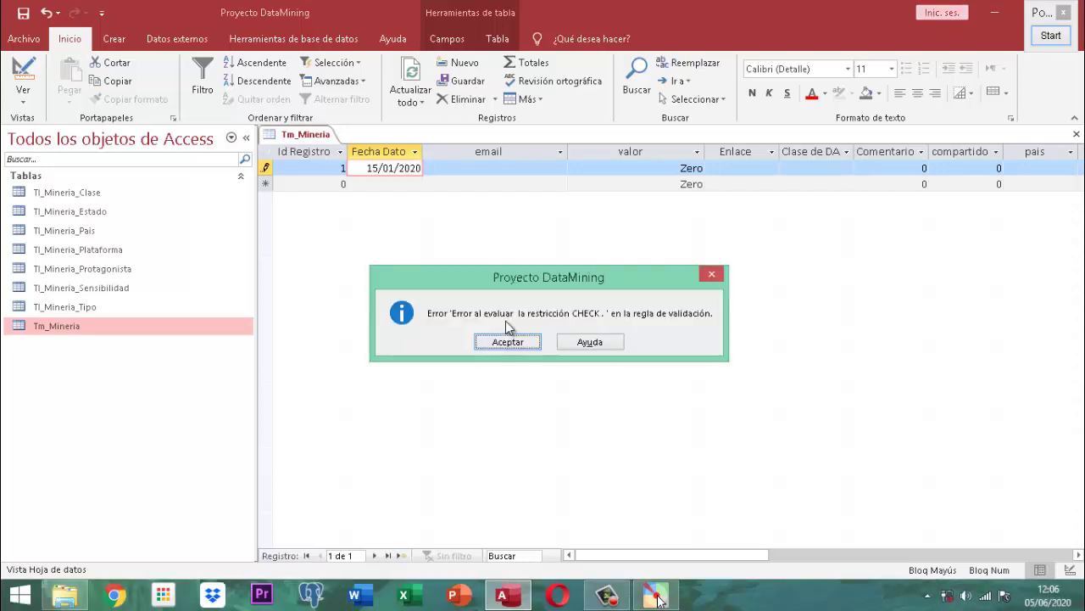
key(Return)
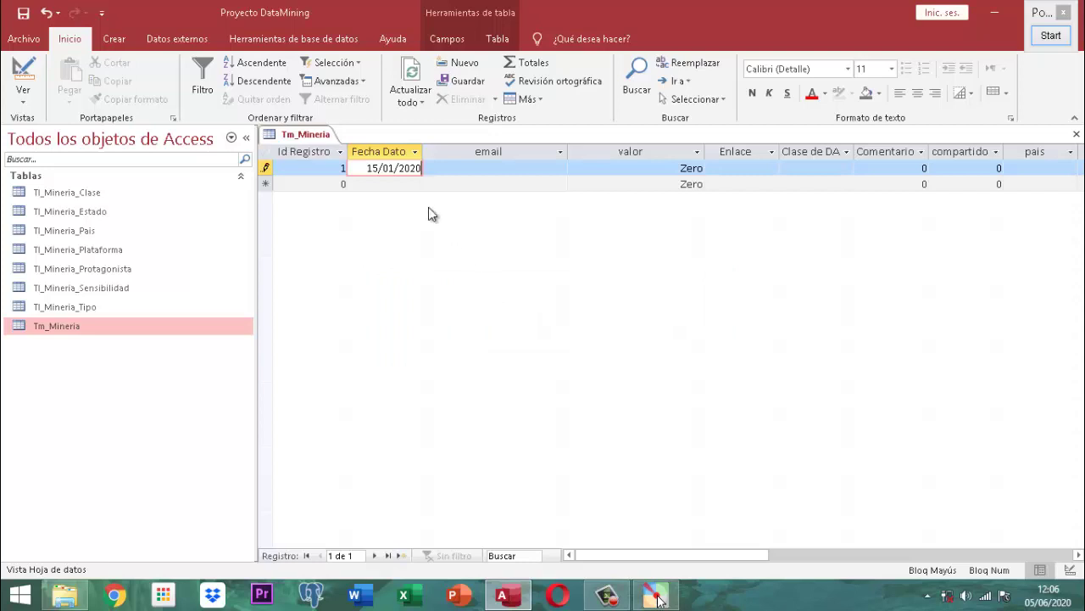
- Try saving, then close the Tm_Mineria table anyway, discarding the invalid record
right_click(290, 137)
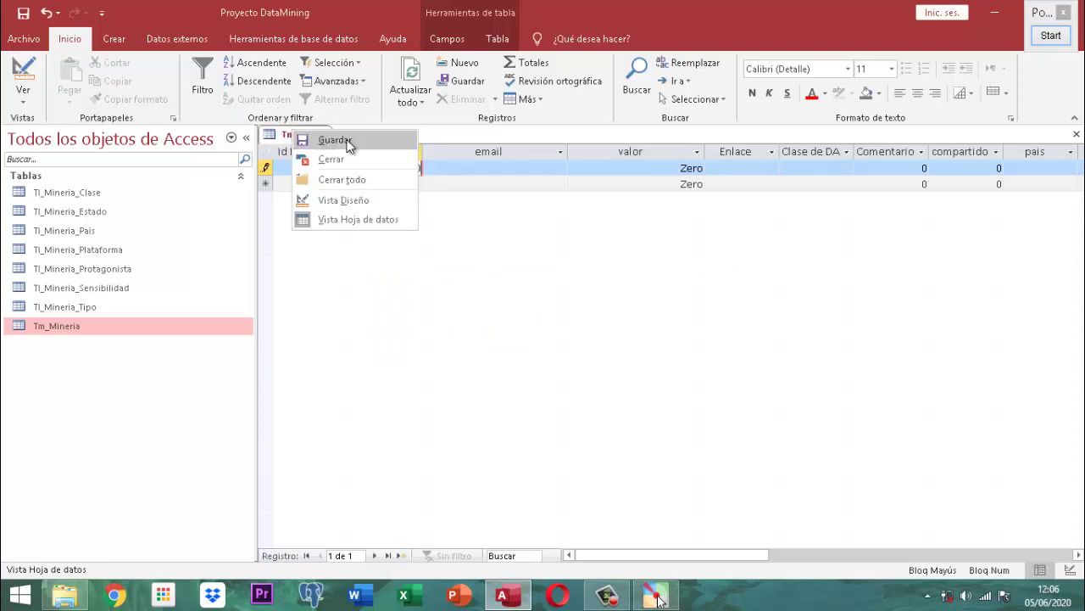
click(327, 144)
click(498, 342)
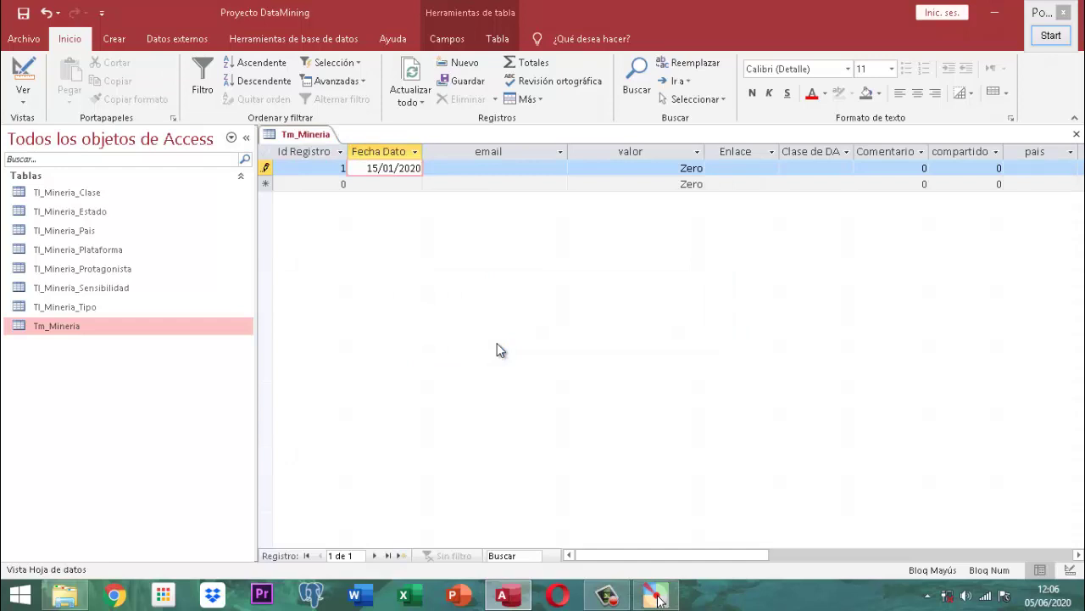
right_click(305, 138)
click(335, 161)
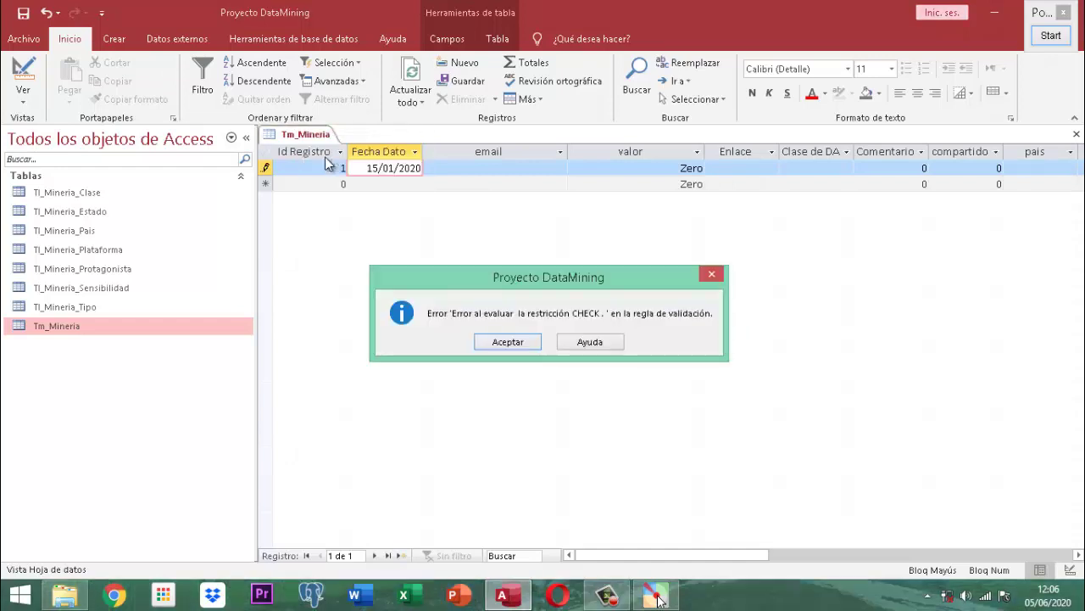
click(499, 341)
click(506, 355)
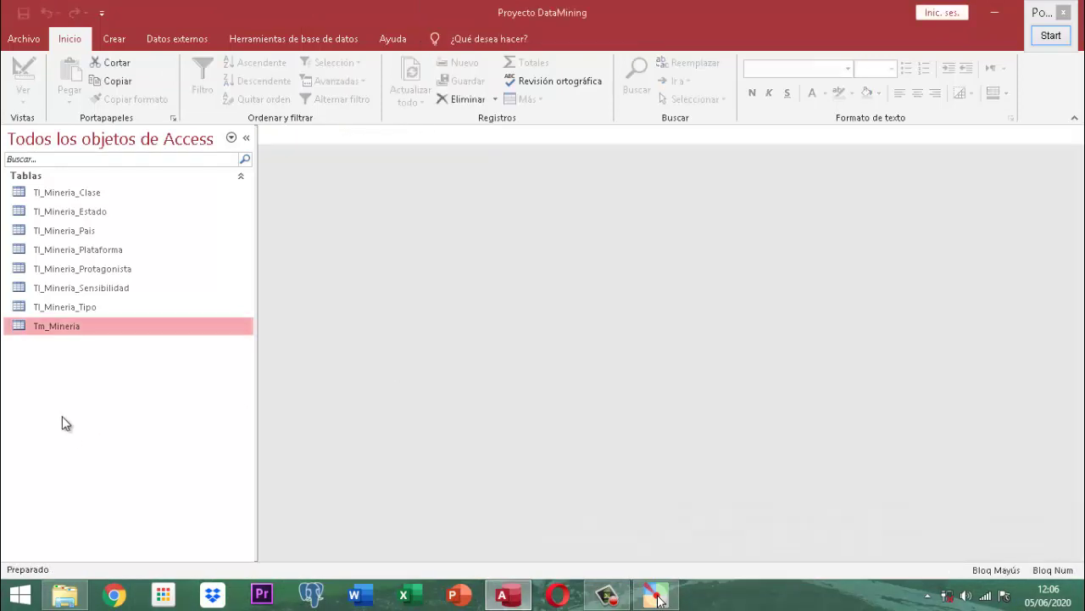
- Open Tm_Mineria in Design View and select Fec_Dato's Regla de validación property
right_click(59, 328)
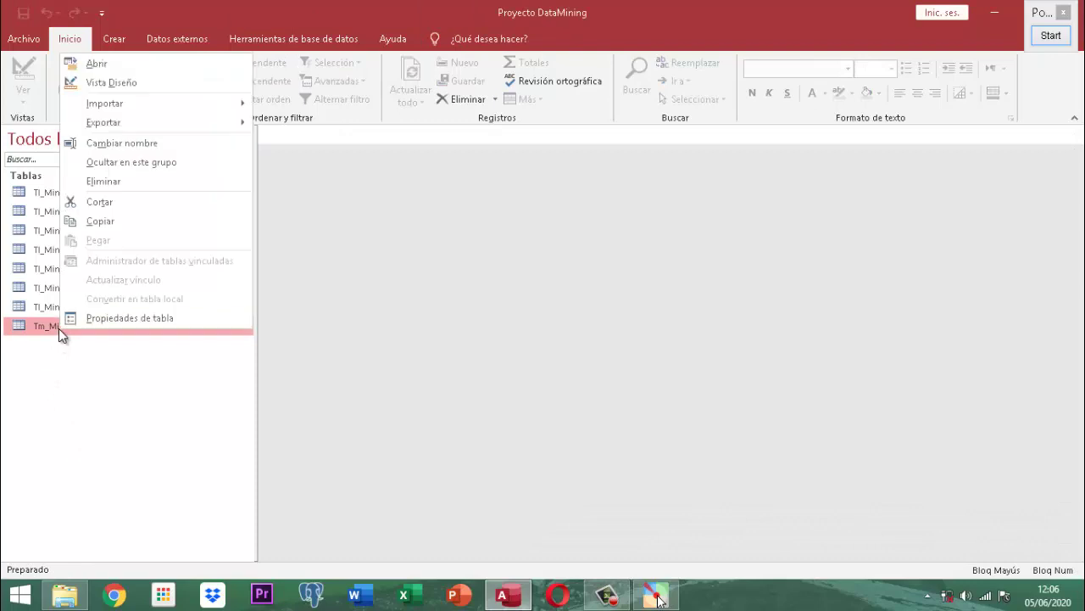
click(136, 83)
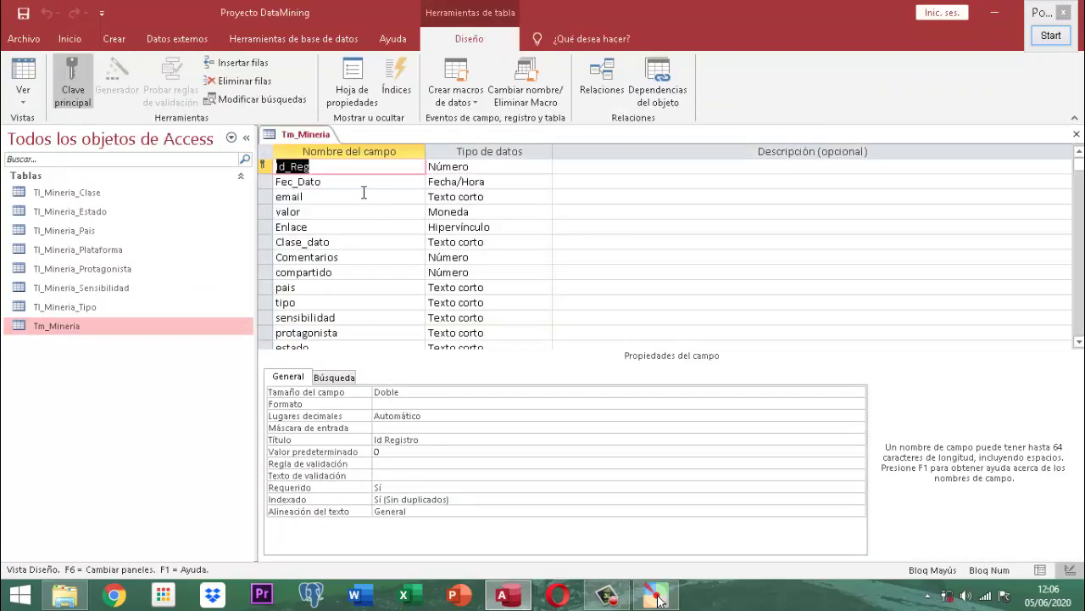
click(363, 181)
click(548, 438)
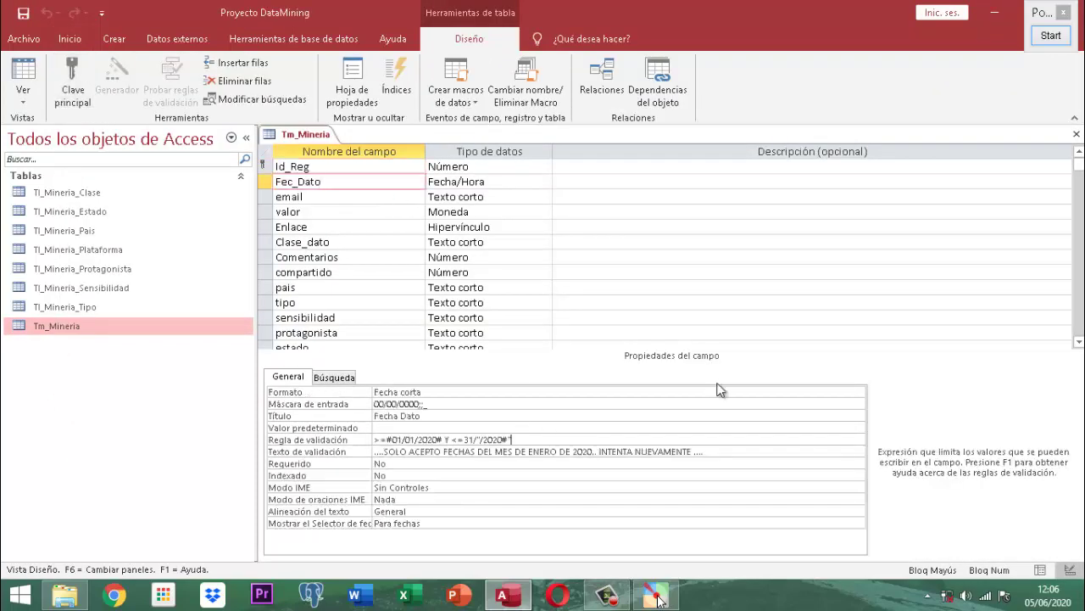
- Magnify the field properties with Pointofix to read the rule's malformed end date
click(1050, 38)
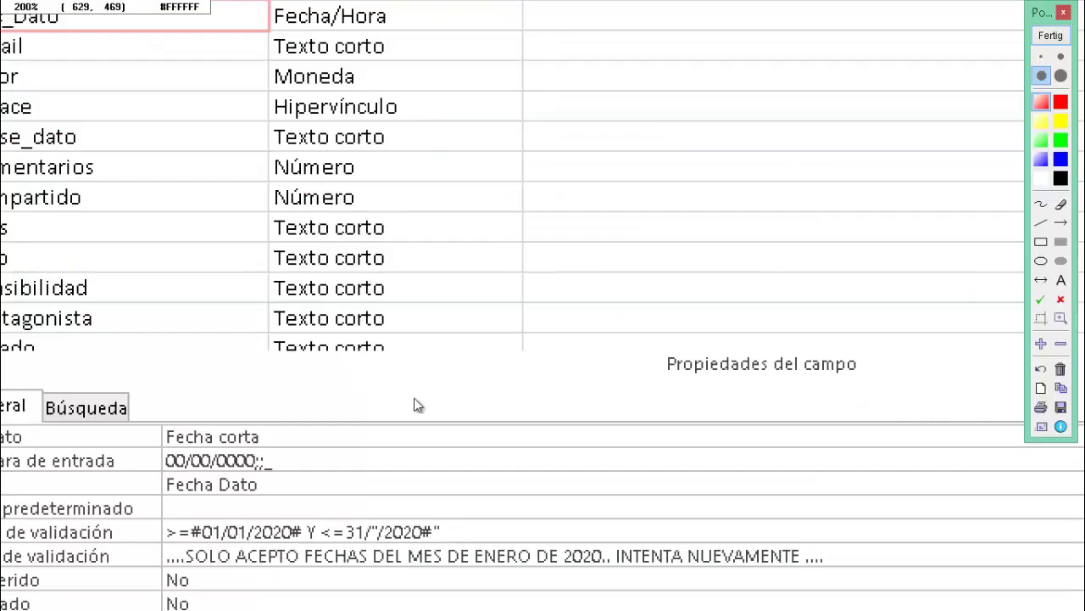
scroll(365, 559, up, 1)
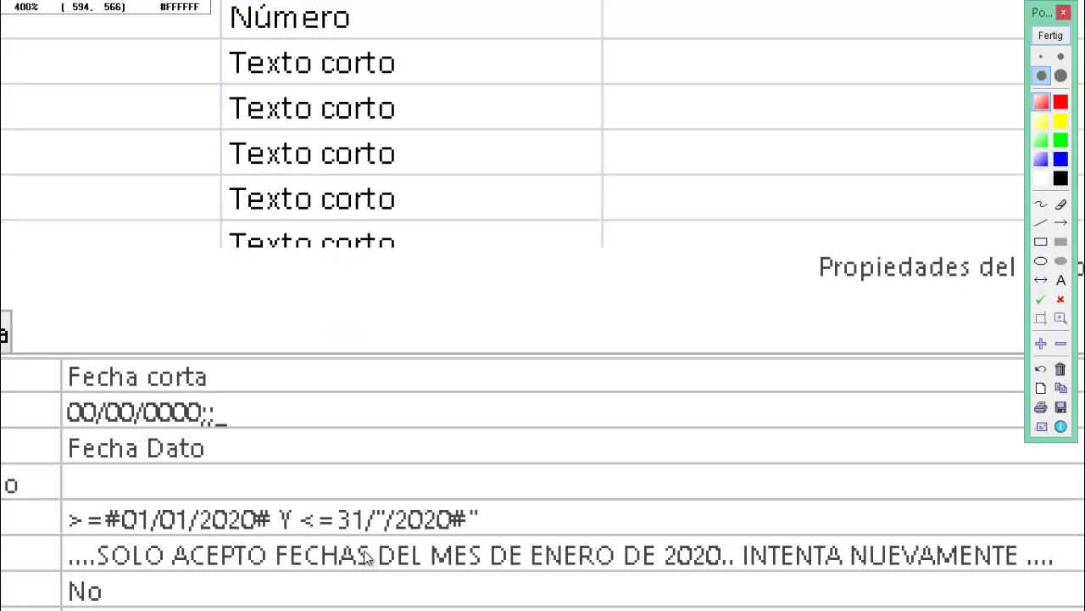
scroll(367, 556, up, 2)
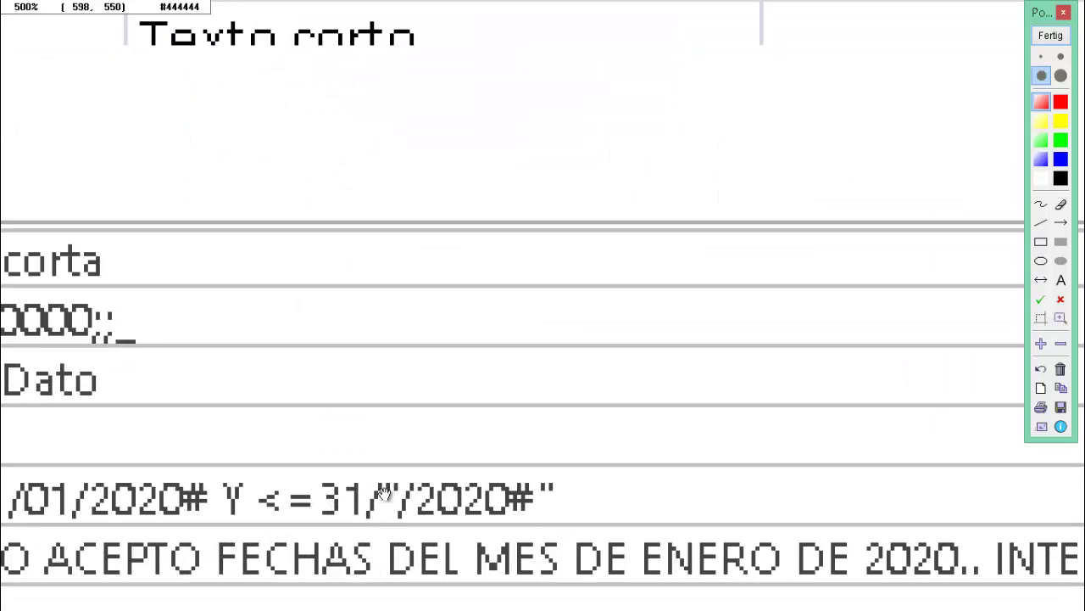
drag(383, 496, 605, 329)
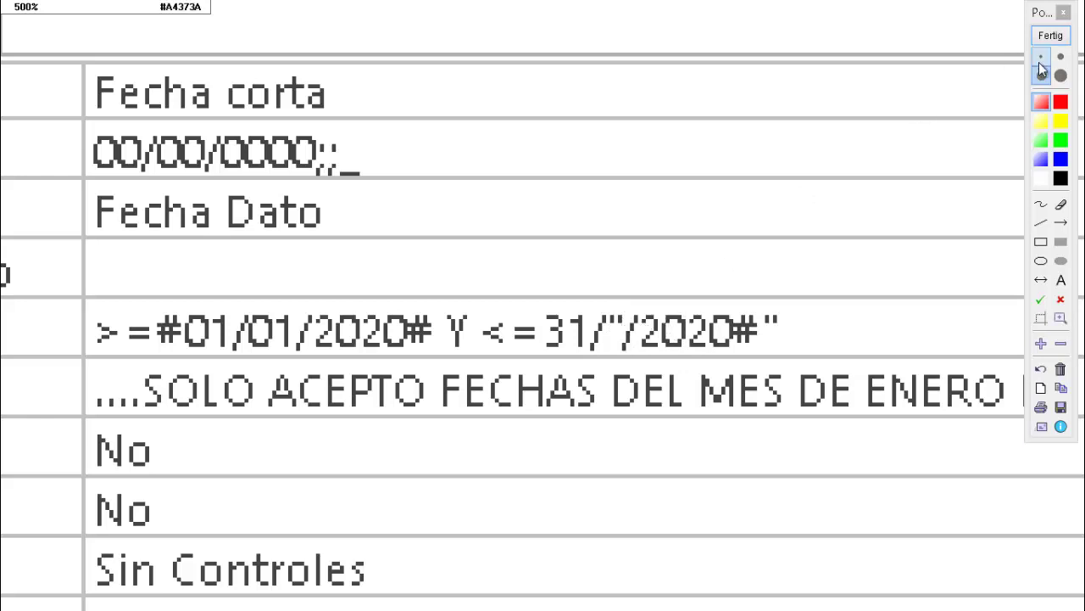
click(1054, 42)
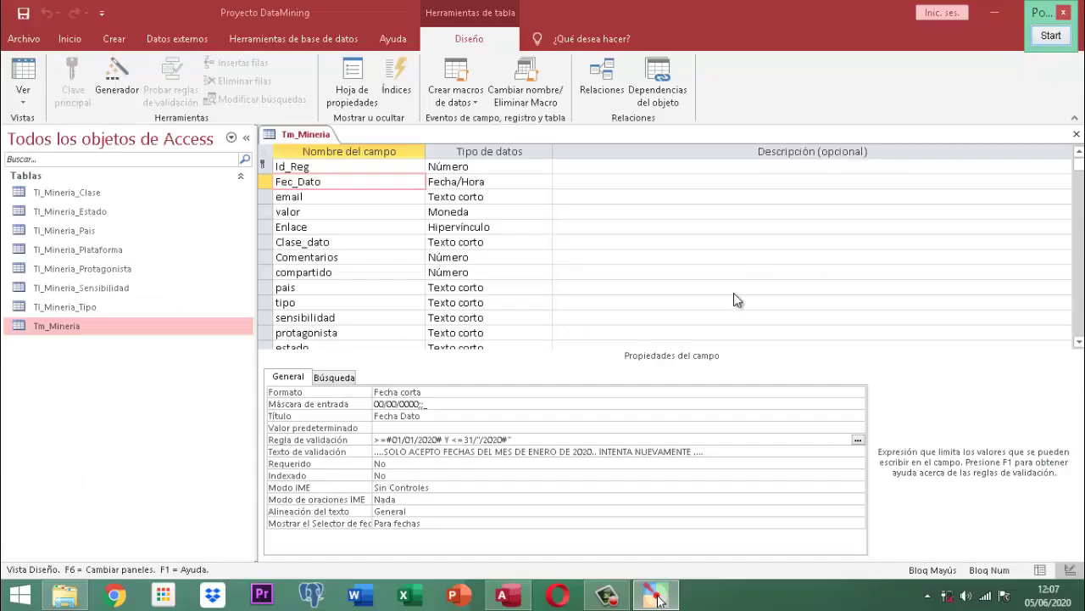
click(531, 440)
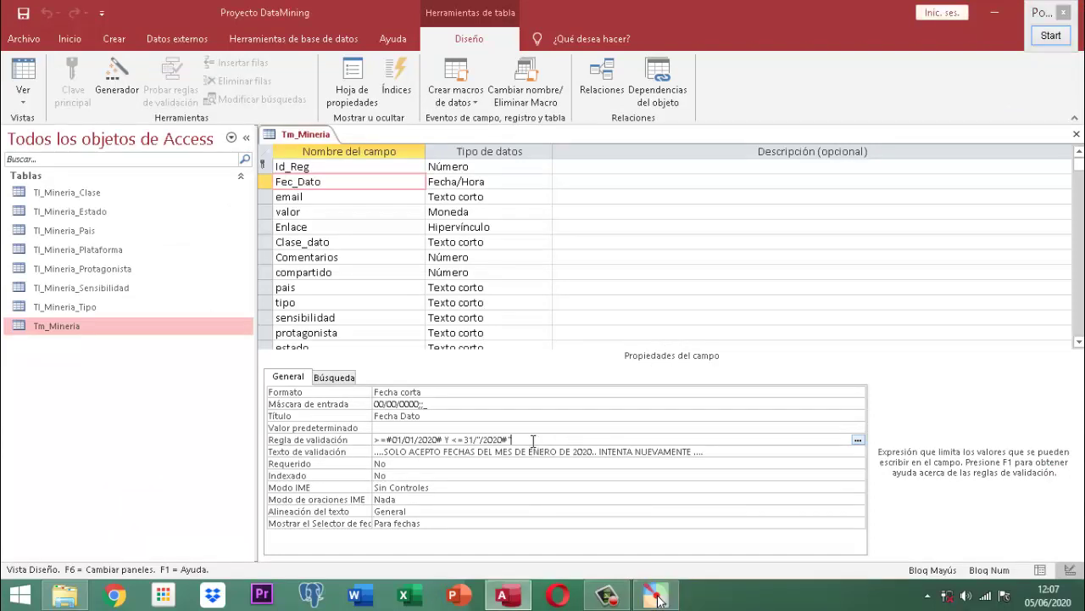
key(BackSpace)
key(BackSpace)
key(BackSpace)
key(BackSpace)
key(BackSpace)
key(BackSpace)
key(BackSpace)
key(BackSpace)
key(BackSpace)
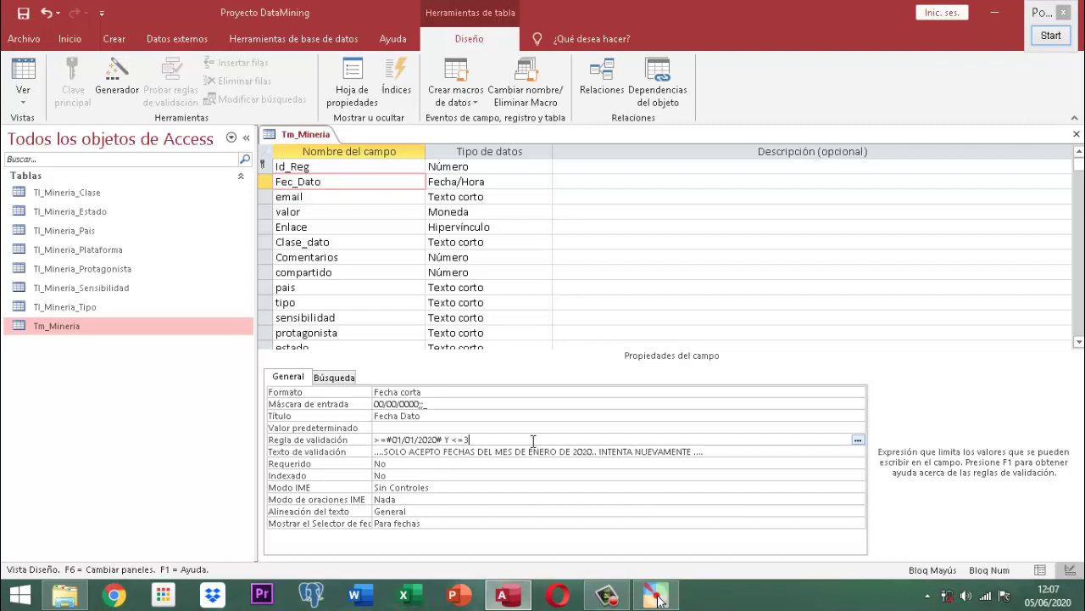
key(BackSpace)
text(31/01/2020#)
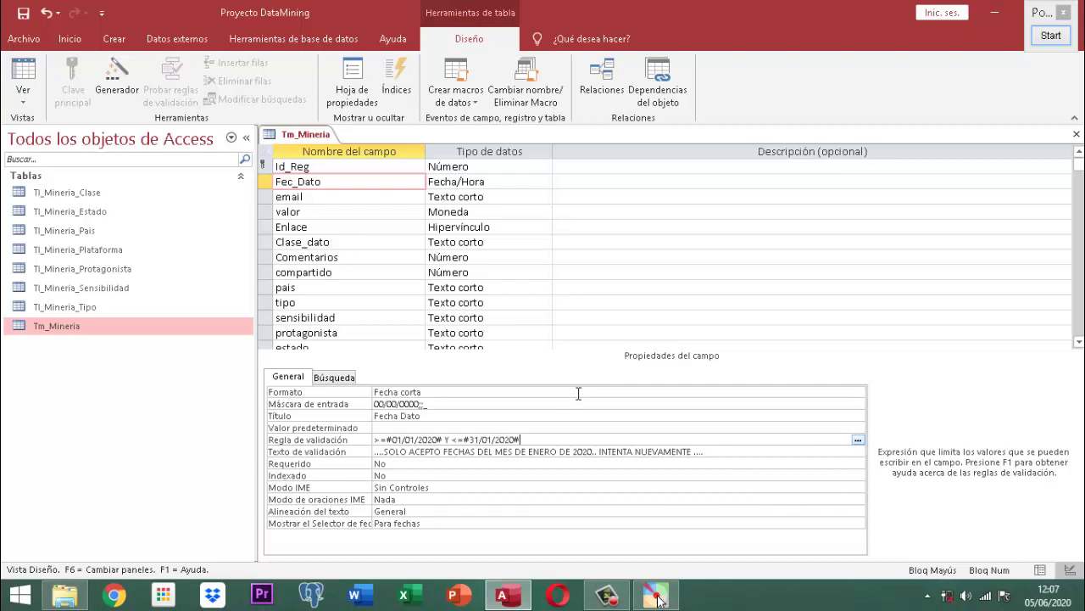
key(Return)
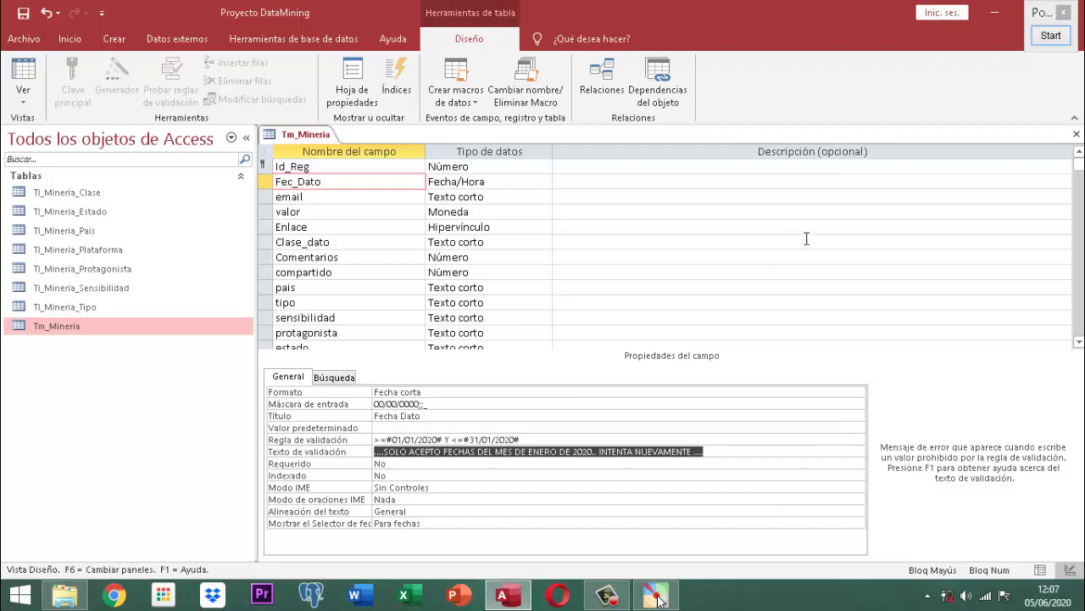
click(1050, 35)
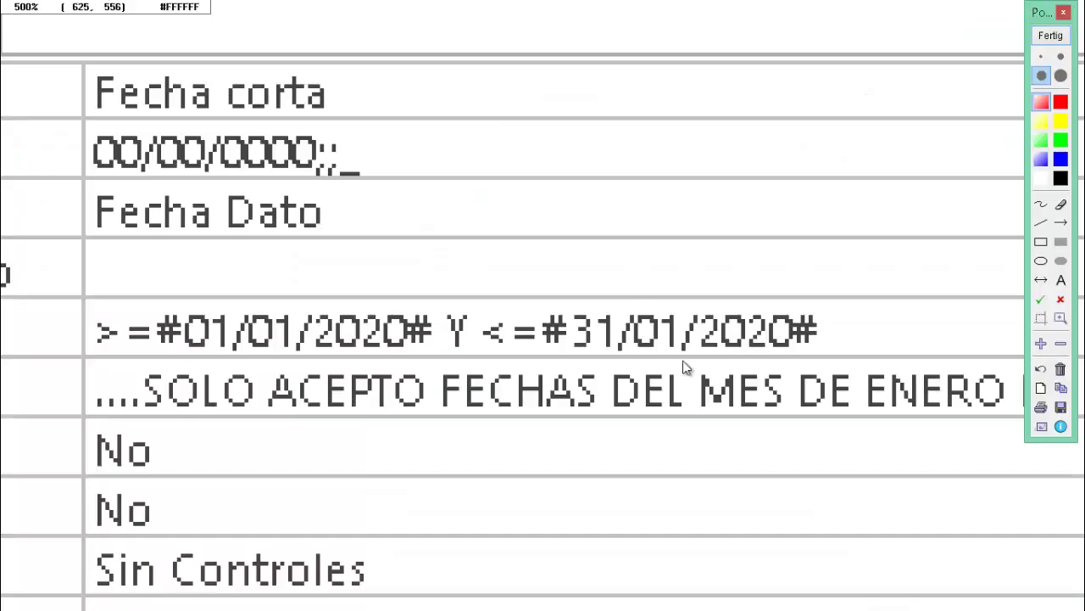
scroll(573, 346, up, 3)
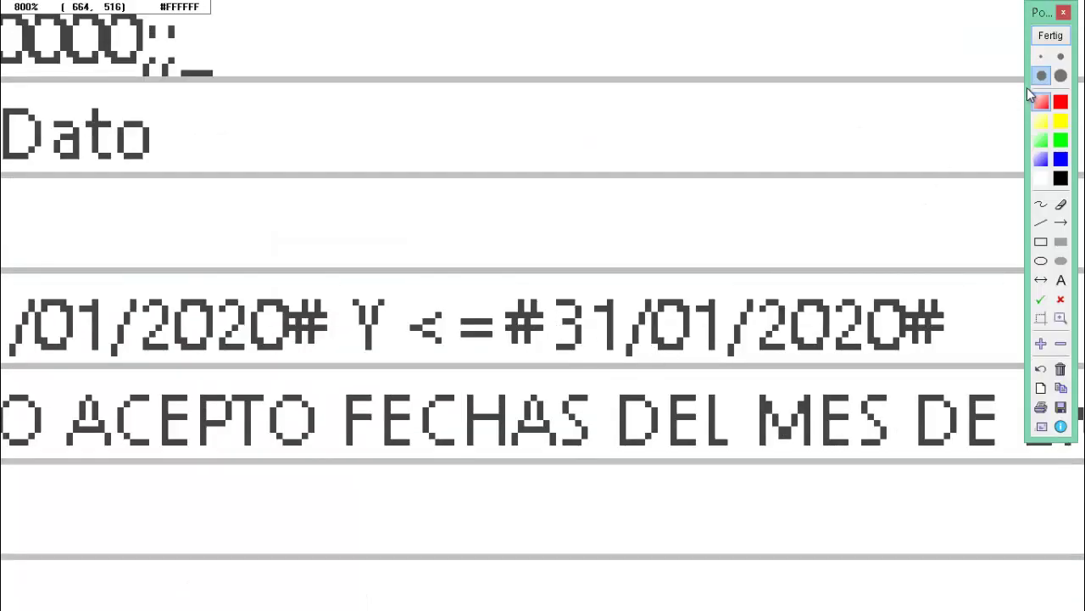
- Close the Tm_Mineria design view
click(1050, 34)
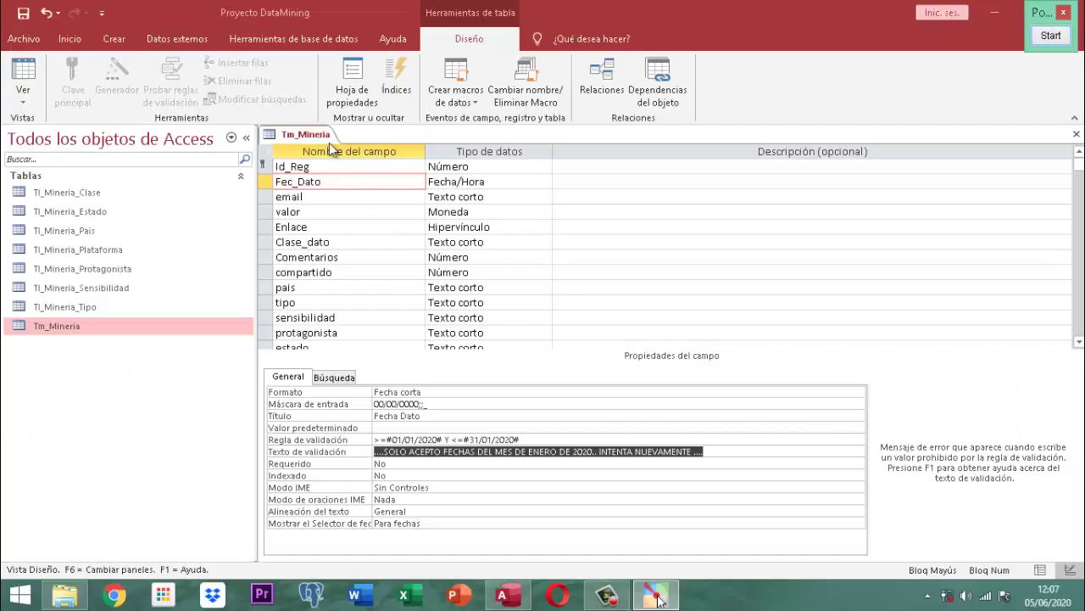
right_click(312, 135)
click(309, 134)
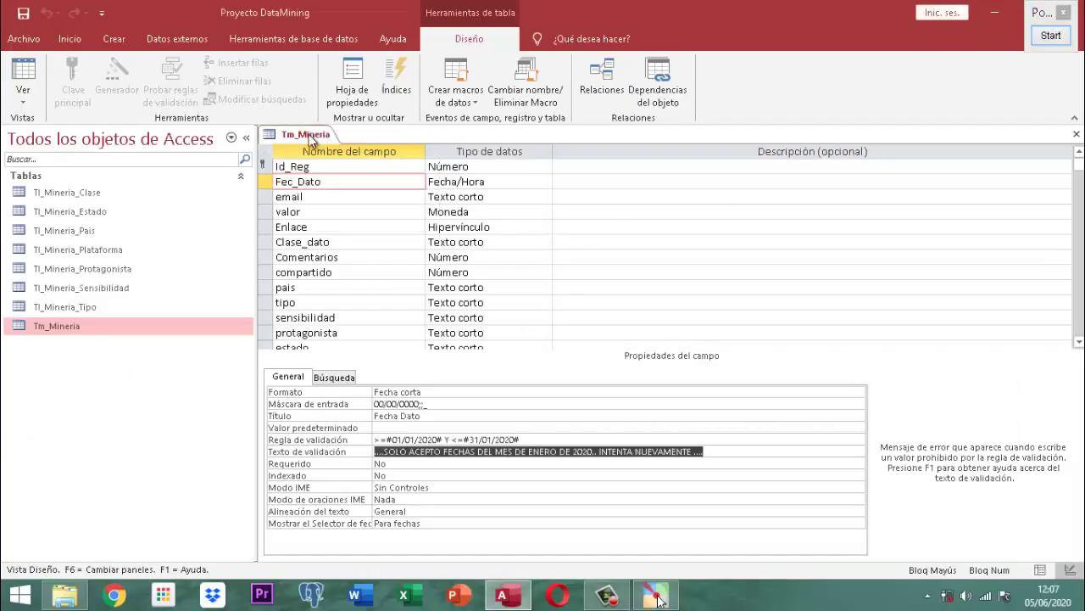
right_click(309, 134)
click(337, 163)
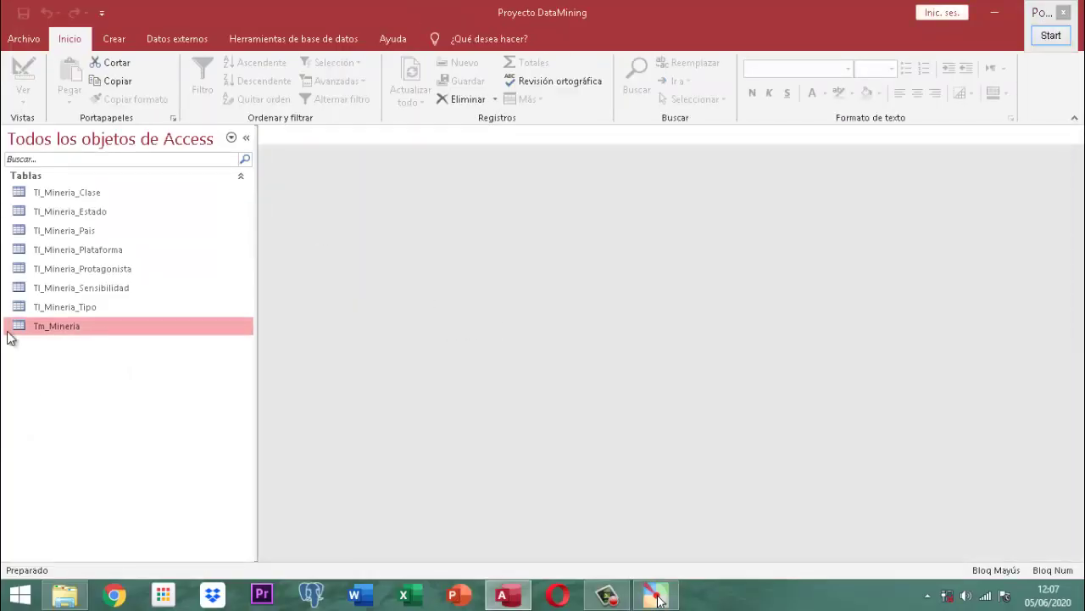
- Open Tm_Mineria as a datasheet and enter a record with ID 1 and Fecha Dato 31/01/2020
double_click(44, 325)
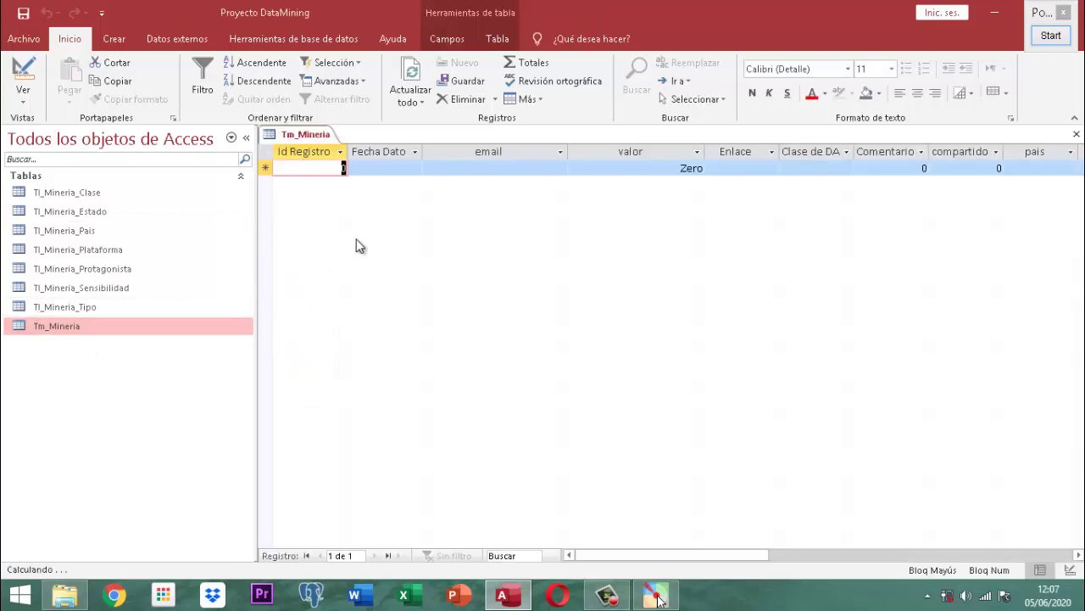
text(1)
key(Tab)
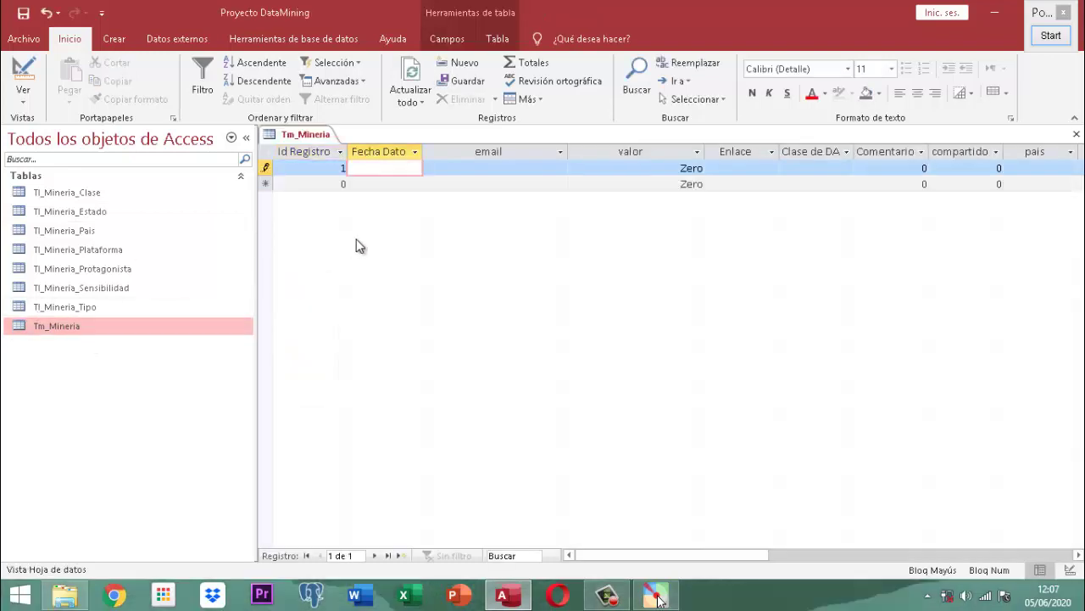
text(31/01/2020)
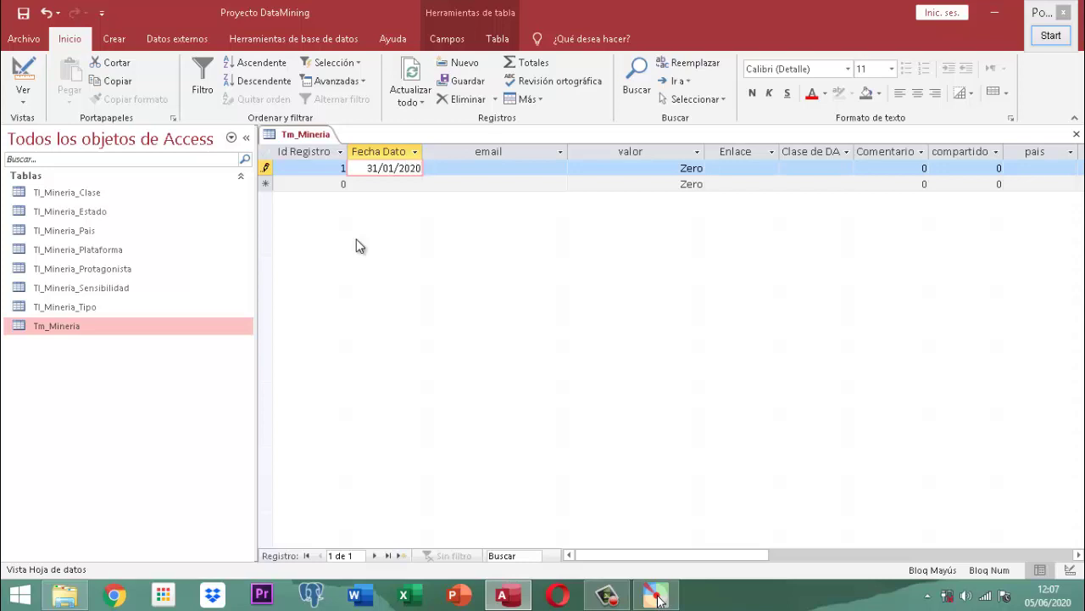
key(Tab)
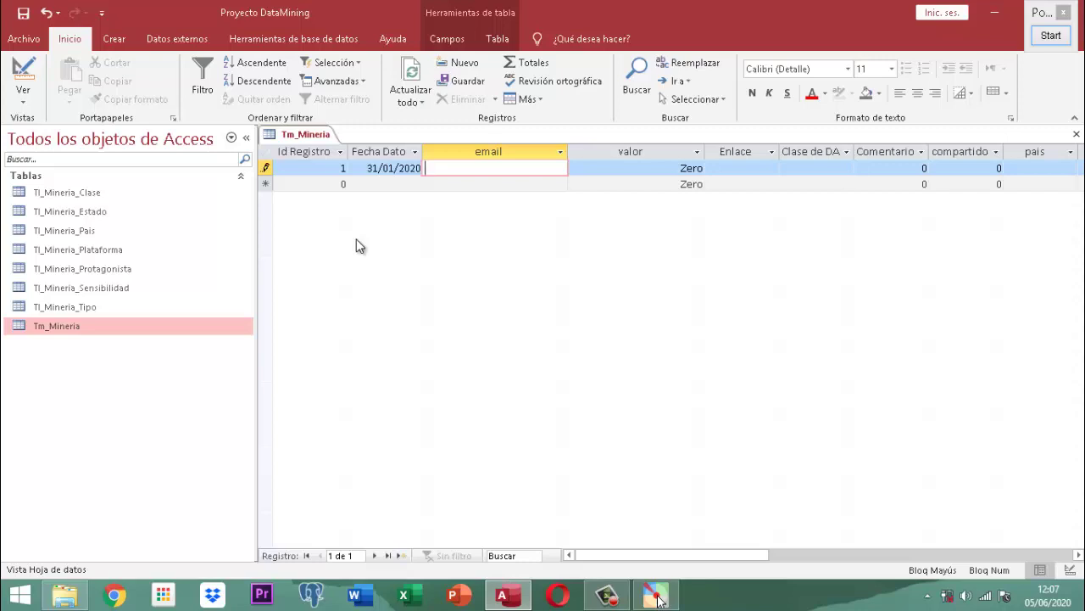
- Move through the fields to censurado, tick it, then untick it after the negative-value warnings
key(Tab)
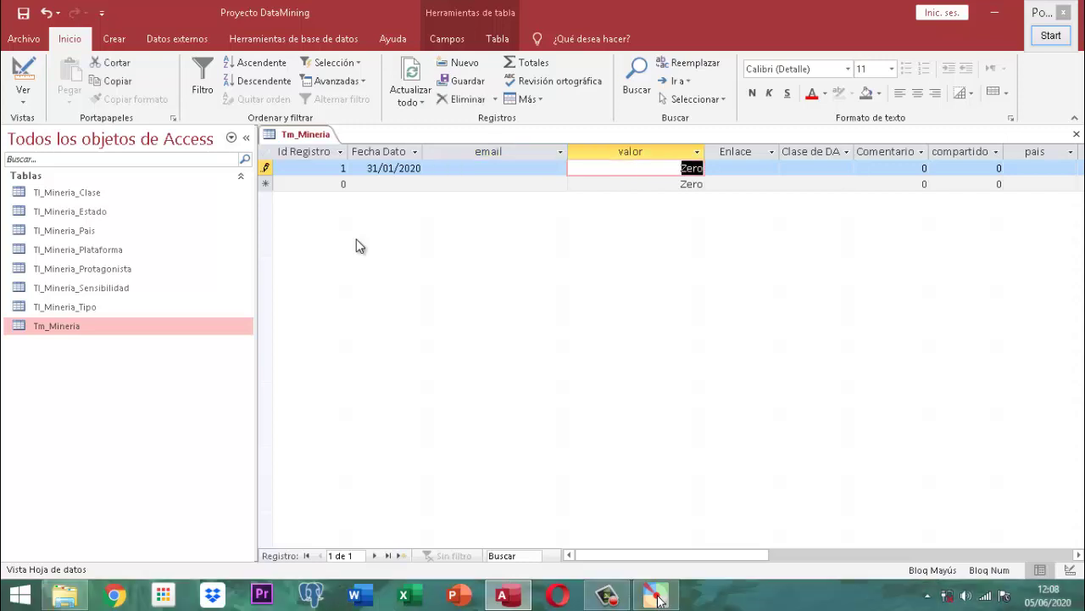
key(Tab)
key(Tab)
key(Tab)
key(Tab)
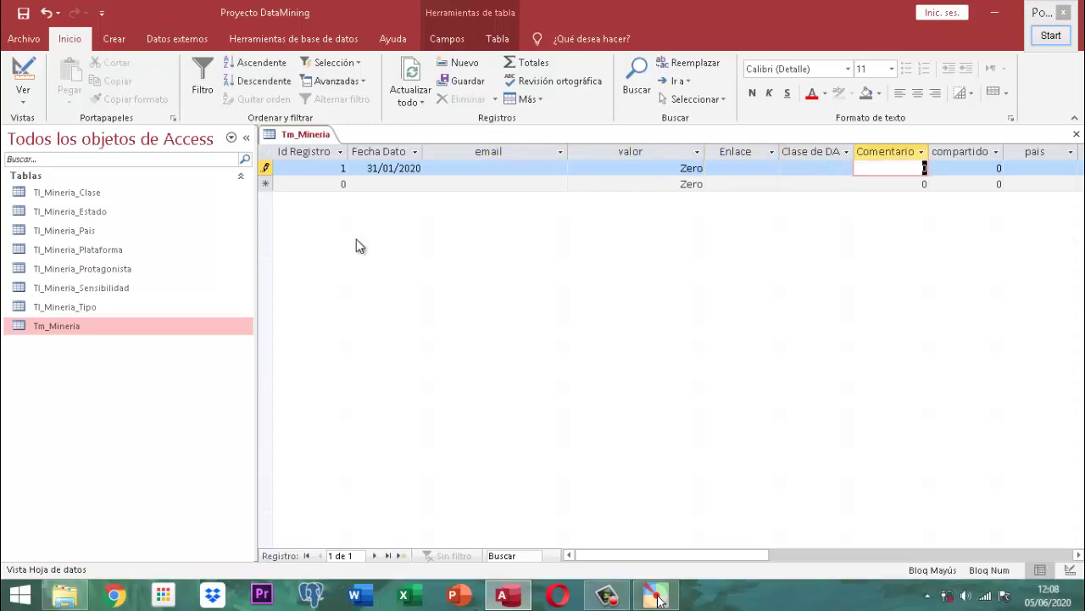
key(Tab)
key(Tab)
key(Tab)
key(Tab)
key(Tab)
key(Tab)
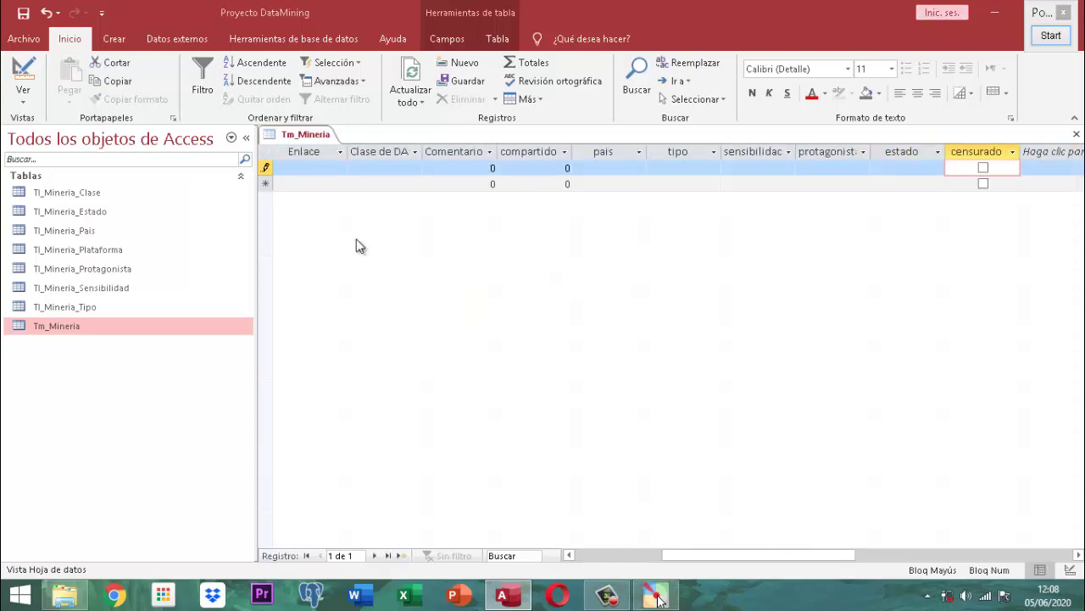
key(space)
key(Return)
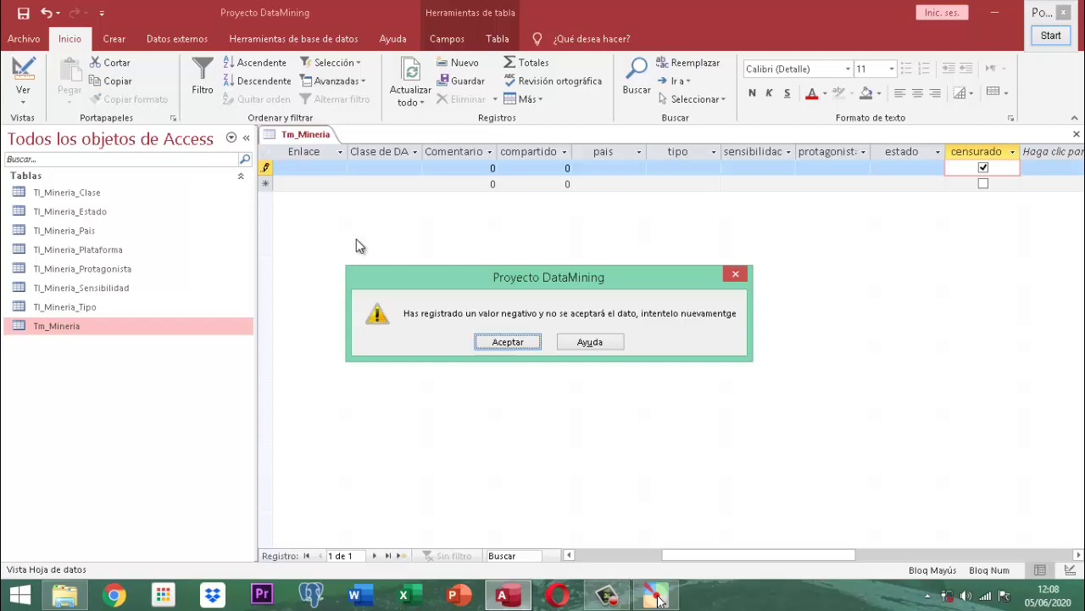
key(Return)
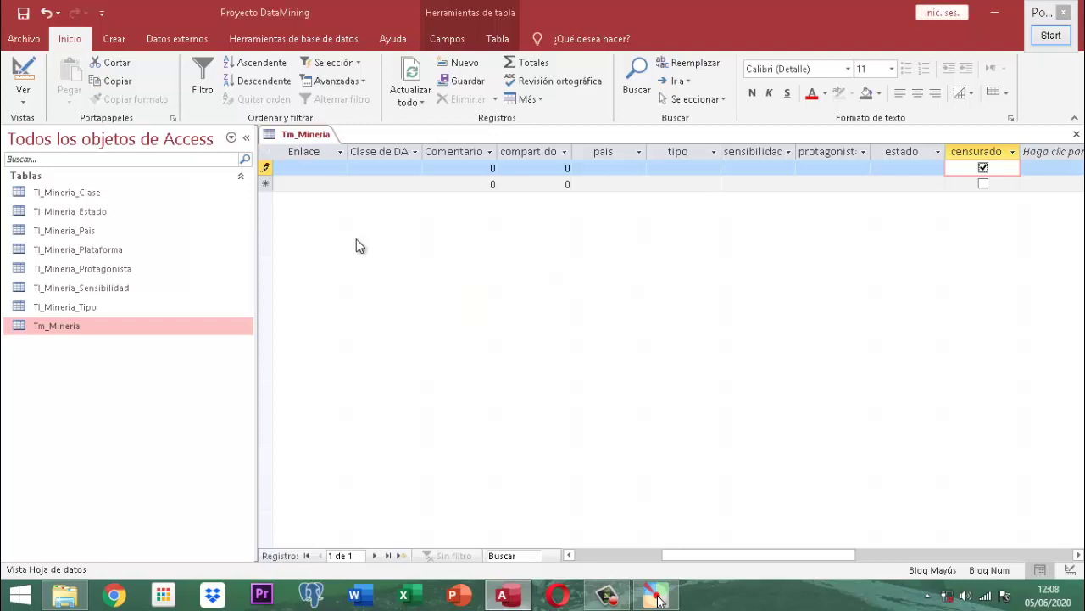
key(Escape)
key(Return)
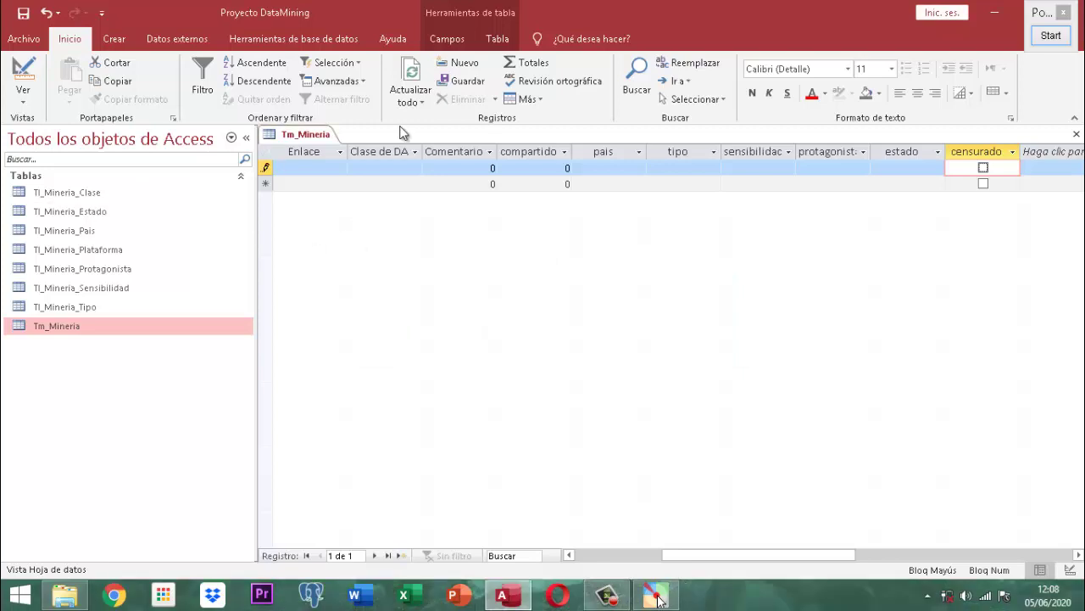
- Close Tm_Mineria without saving the test record, then reopen the datasheet and close it again
right_click(297, 133)
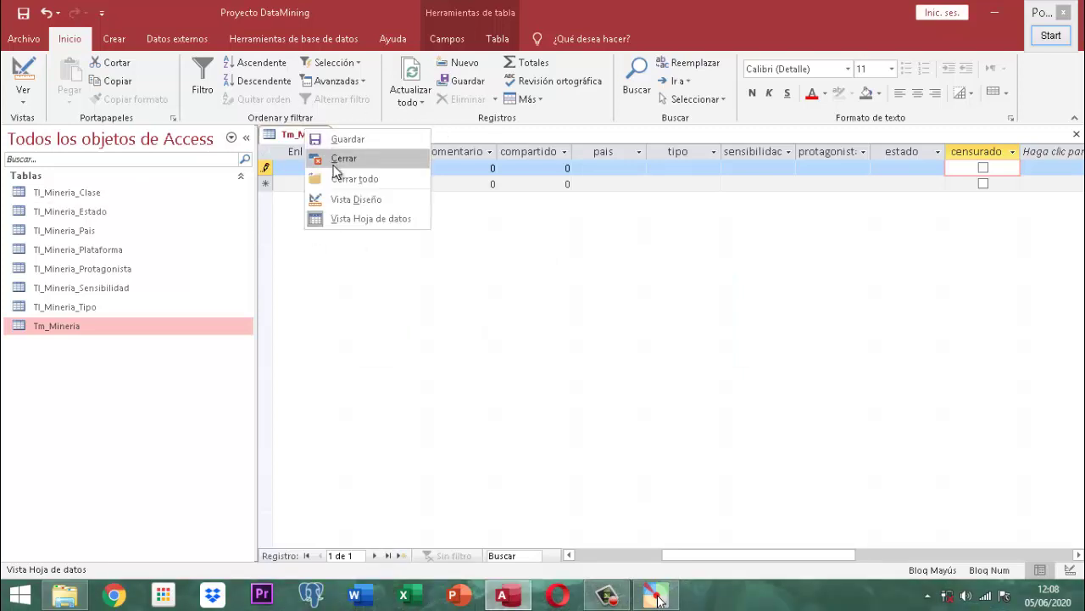
click(338, 181)
click(506, 342)
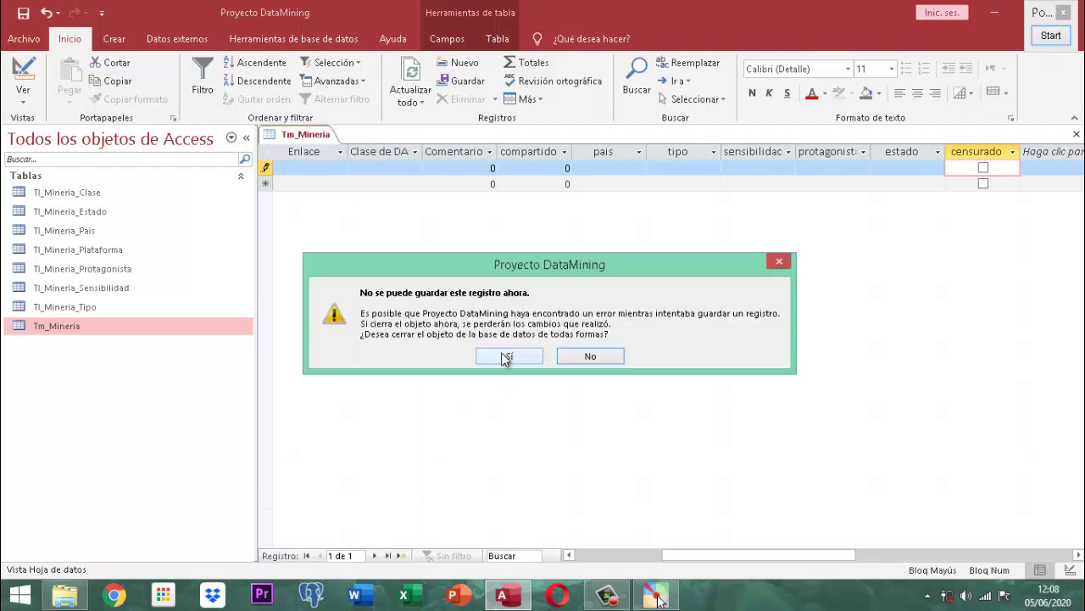
click(504, 356)
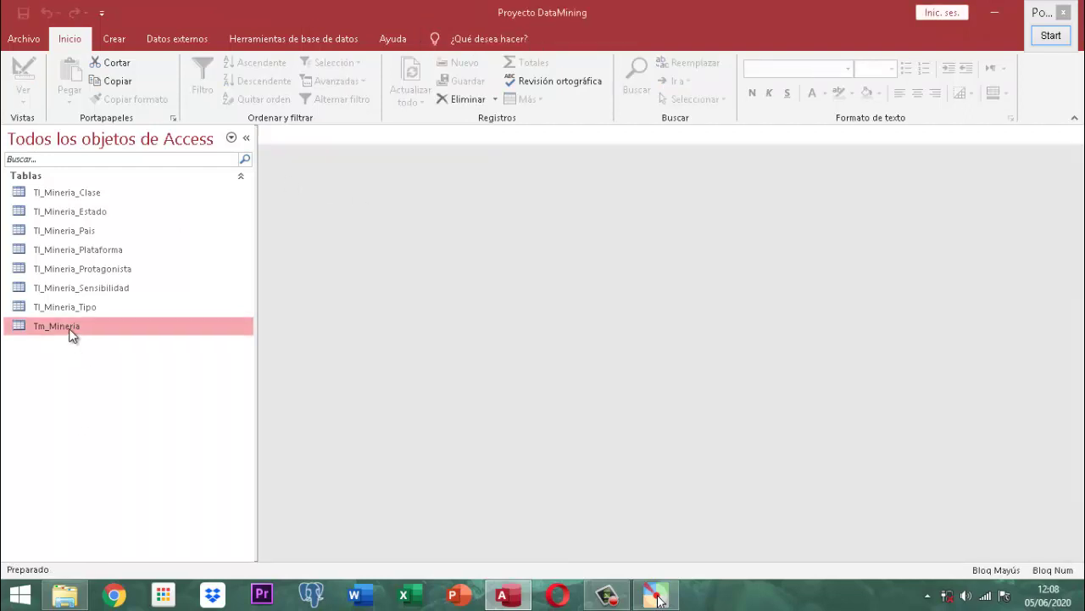
double_click(70, 330)
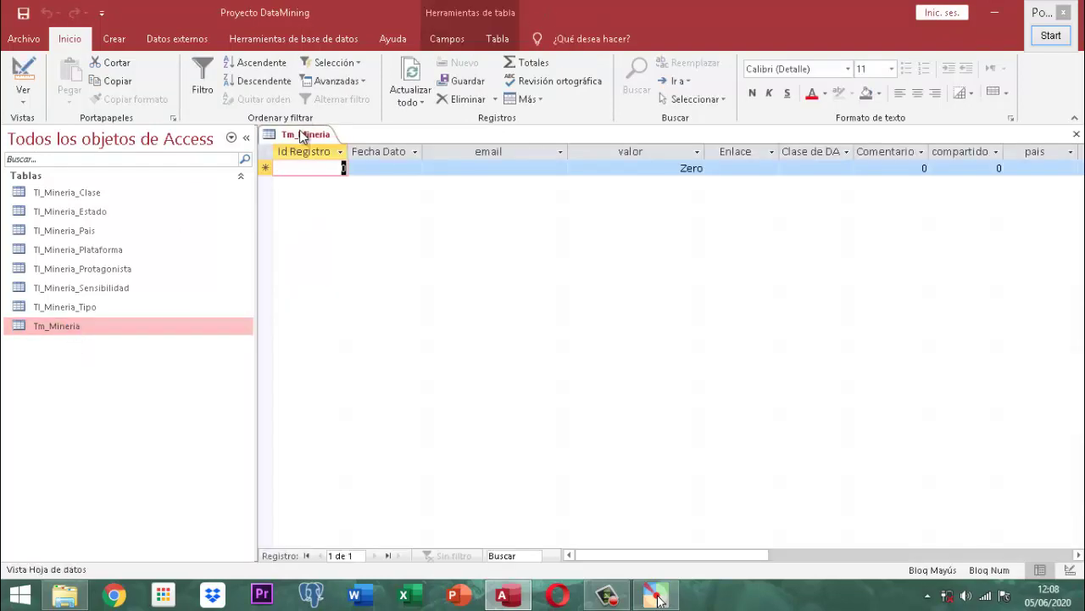
right_click(303, 137)
click(312, 162)
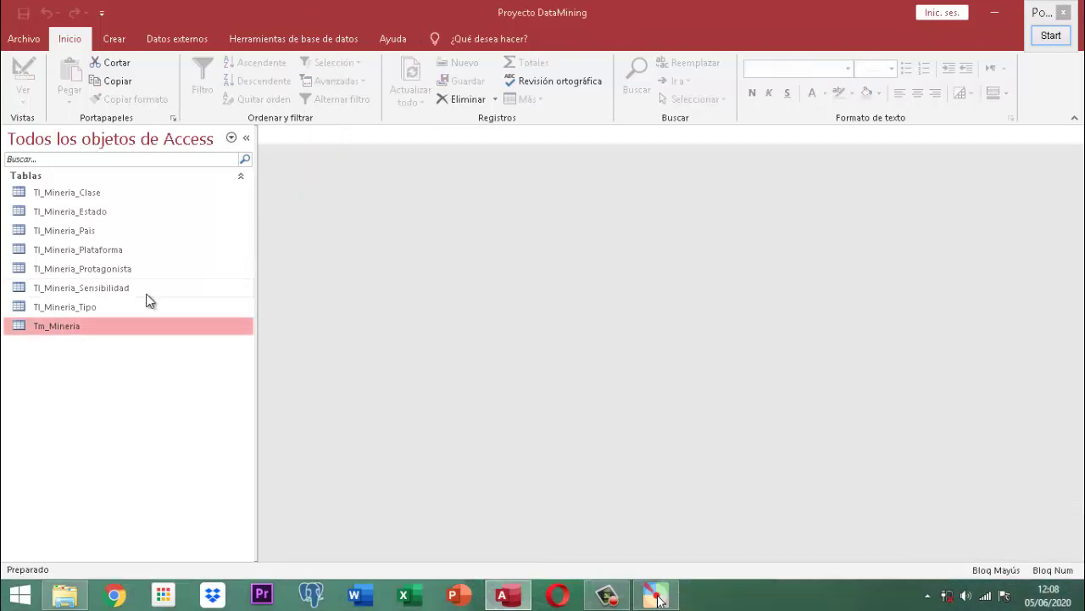
- Open Tm_Mineria in Design View and select Fec_Dato's rule >=#01/01/2020# Y <=#31/01/2020#
right_click(59, 326)
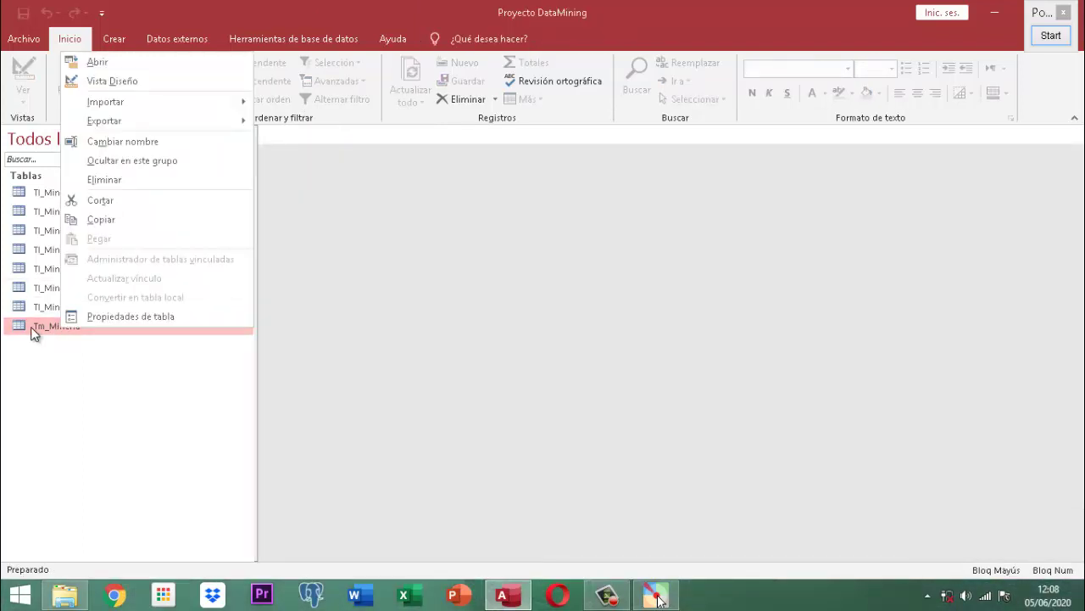
click(81, 88)
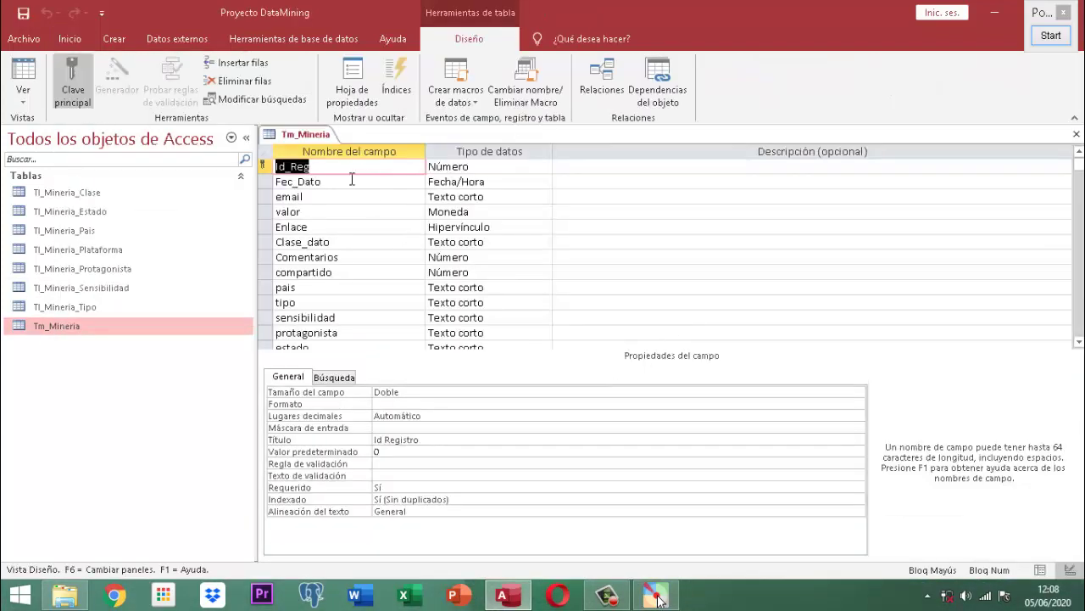
click(349, 181)
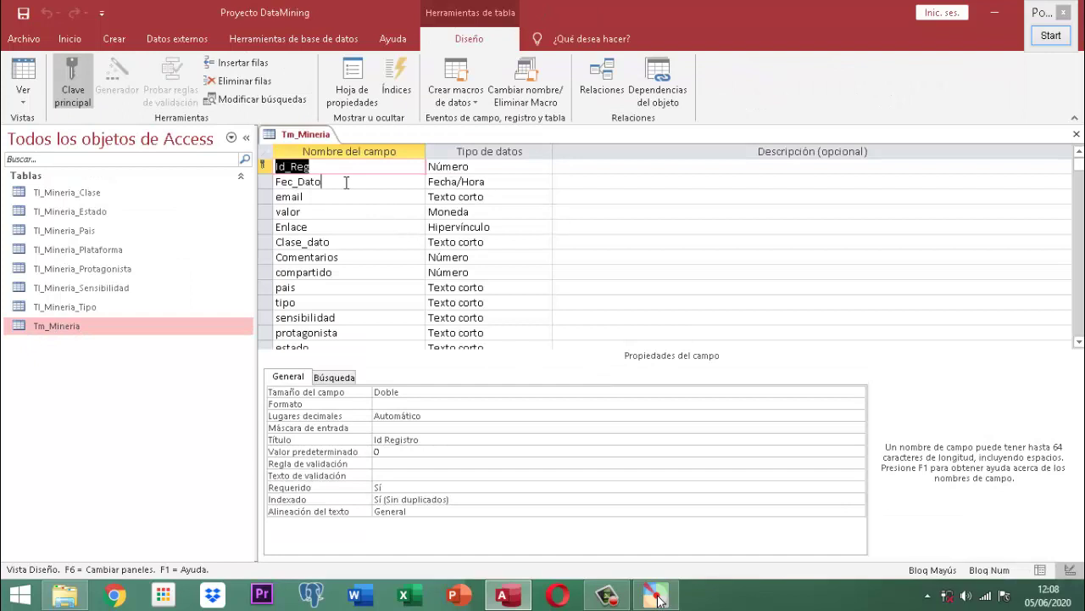
click(561, 439)
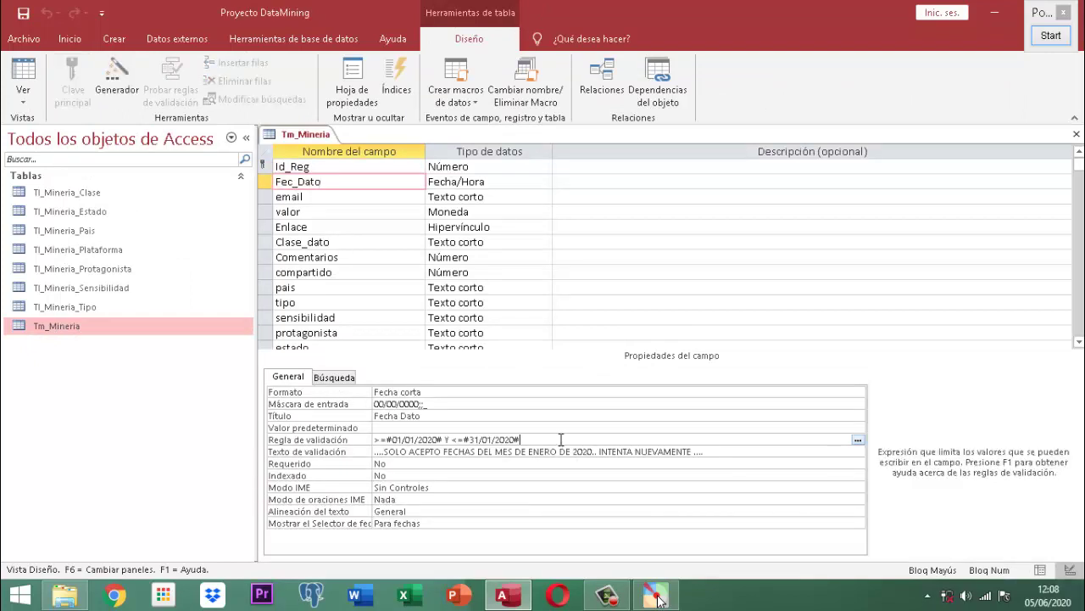
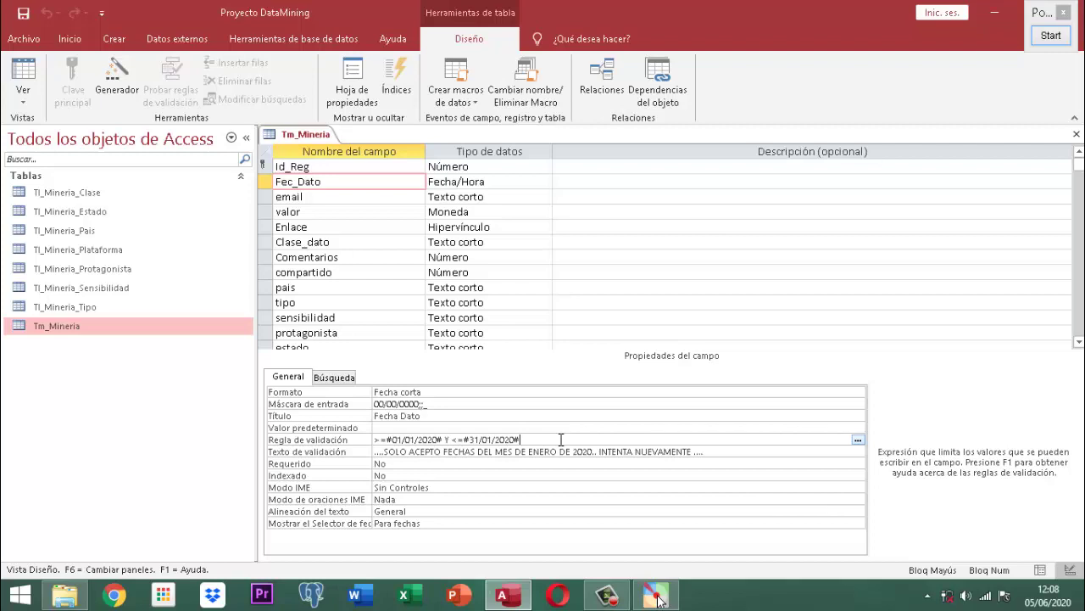
- Clear Fec_Dato's old date-range rule and enter =Fecha() as its validation rule
key(BackSpace)
key(BackSpace)
key(BackSpace)
key(BackSpace)
key(BackSpace)
key(BackSpace)
key(BackSpace)
key(BackSpace)
key(BackSpace)
key(BackSpace)
key(BackSpace)
key(BackSpace)
key(BackSpace)
key(BackSpace)
key(BackSpace)
key(BackSpace)
key(BackSpace)
key(BackSpace)
key(BackSpace)
key(BackSpace)
key(BackSpace)
key(BackSpace)
key(BackSpace)
key(BackSpace)
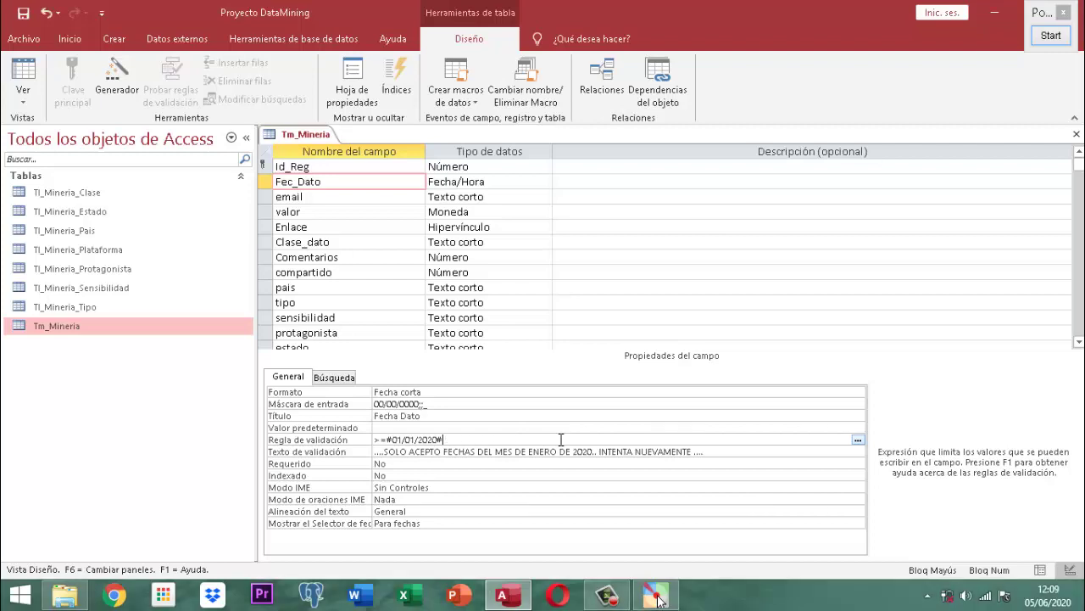
key(BackSpace)
key(BackSpace)
key(BackSpace)
key(BackSpace)
key(BackSpace)
key(BackSpace)
key(BackSpace)
text(=F)
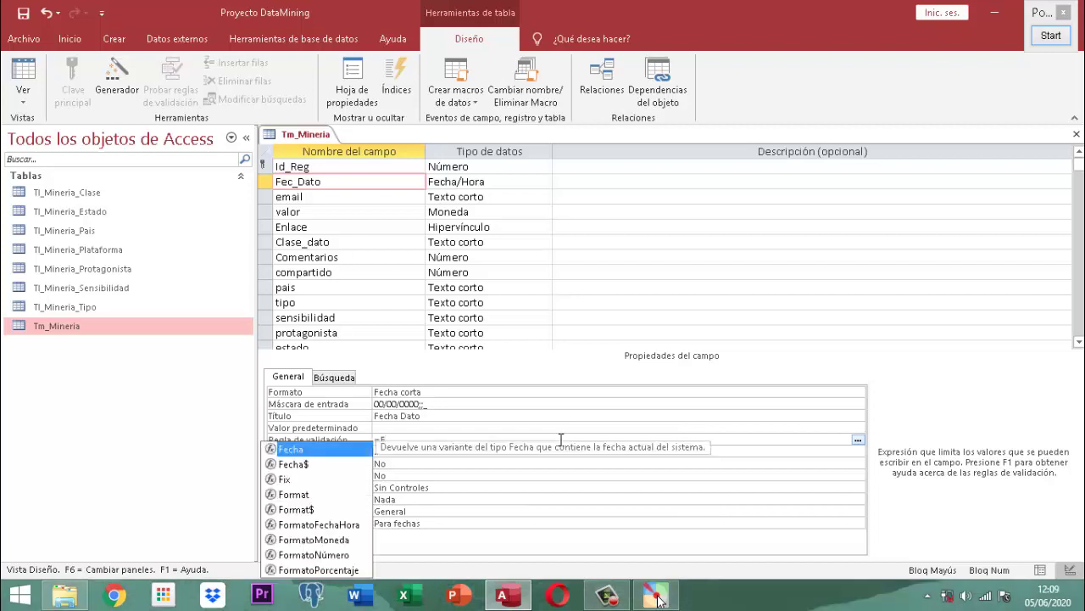
text(ECH)
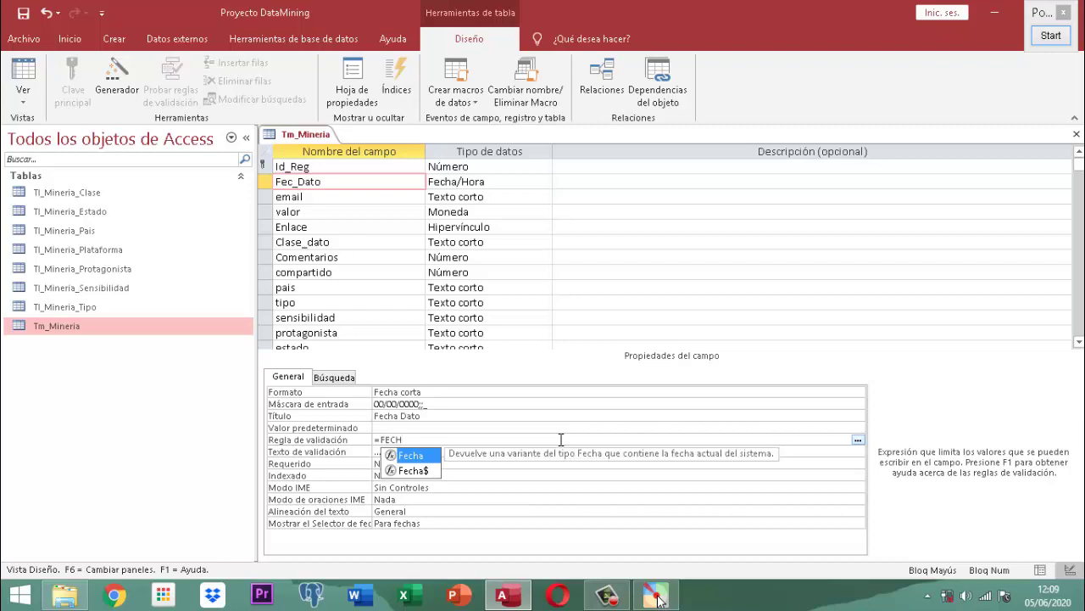
key(Escape)
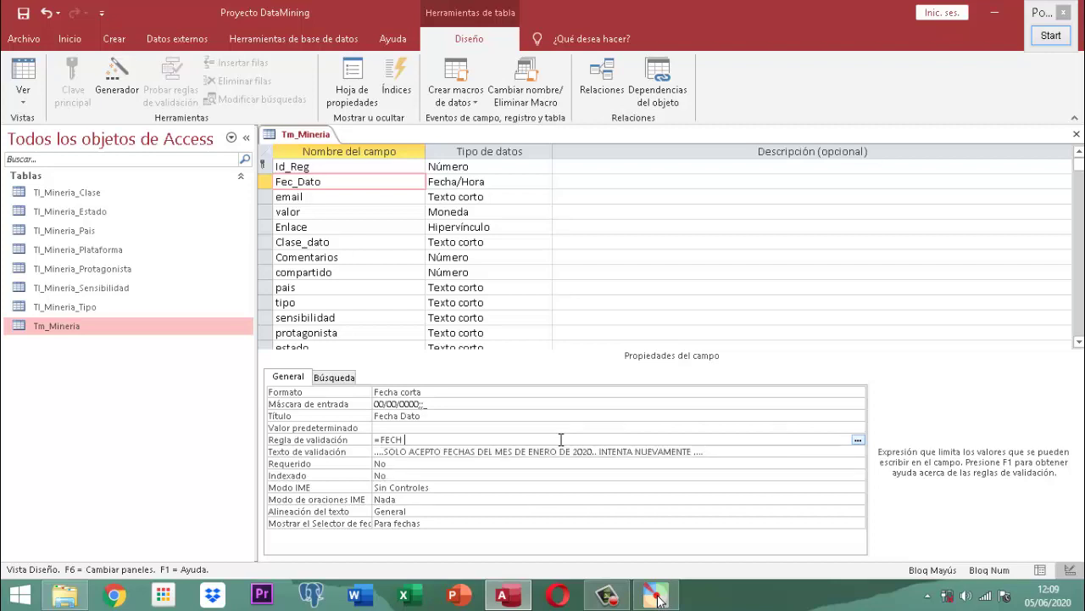
key(BackSpace)
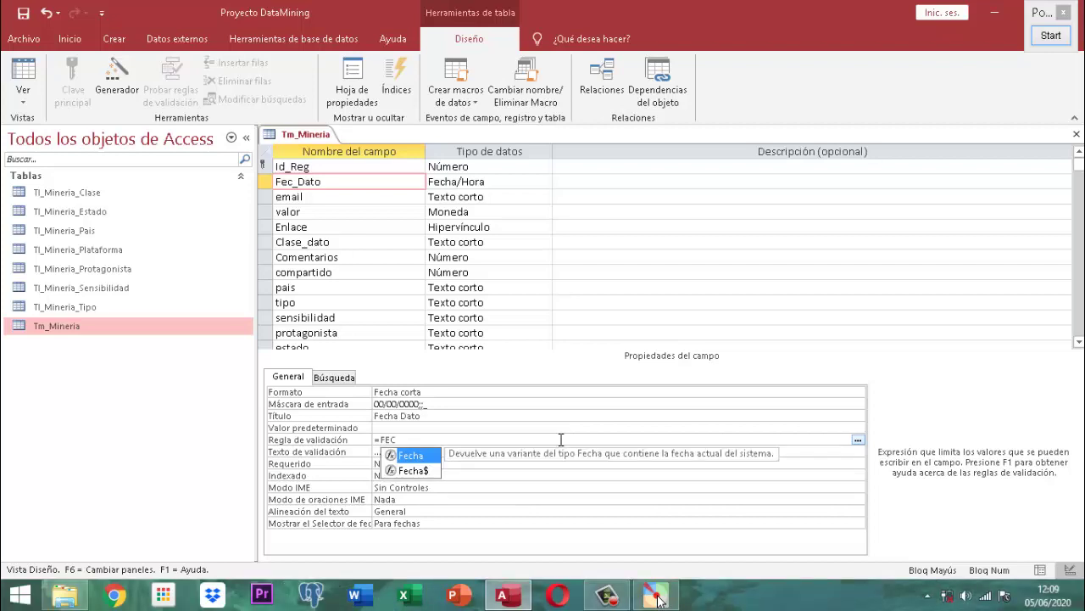
key(Tab)
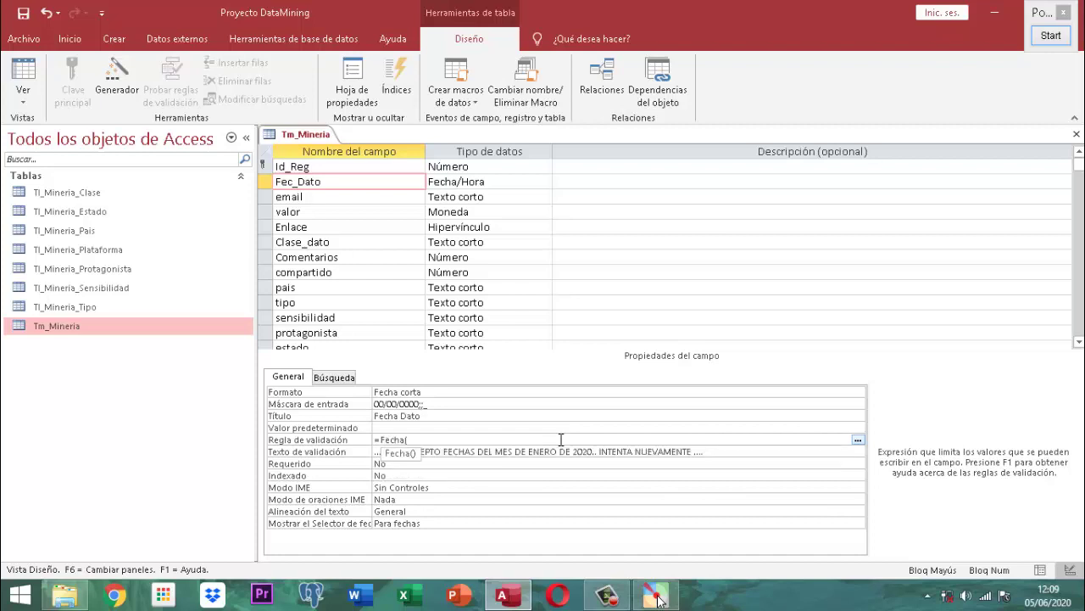
text())
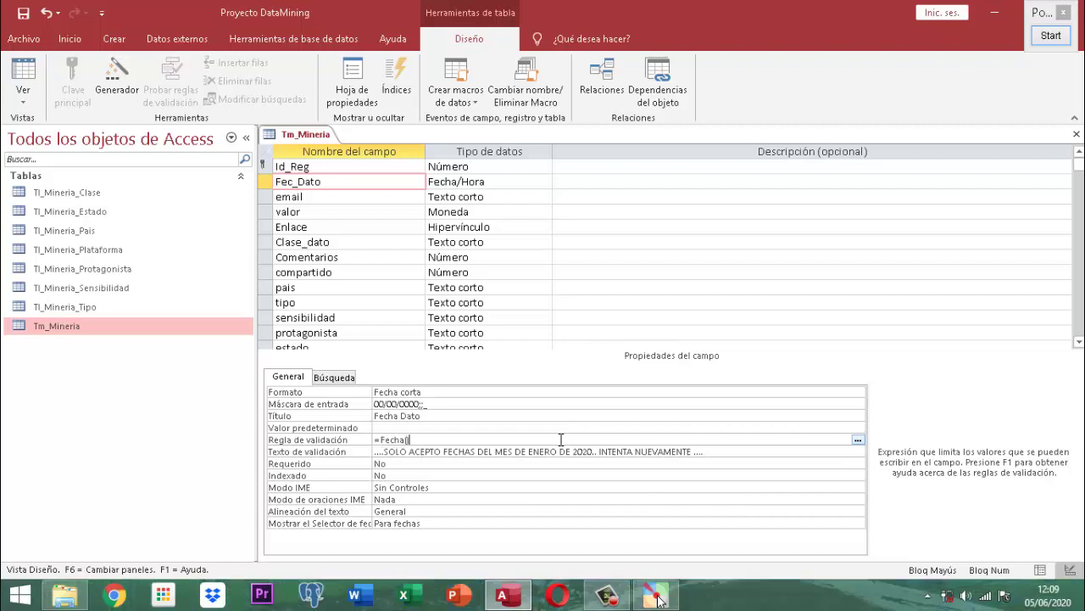
key(Return)
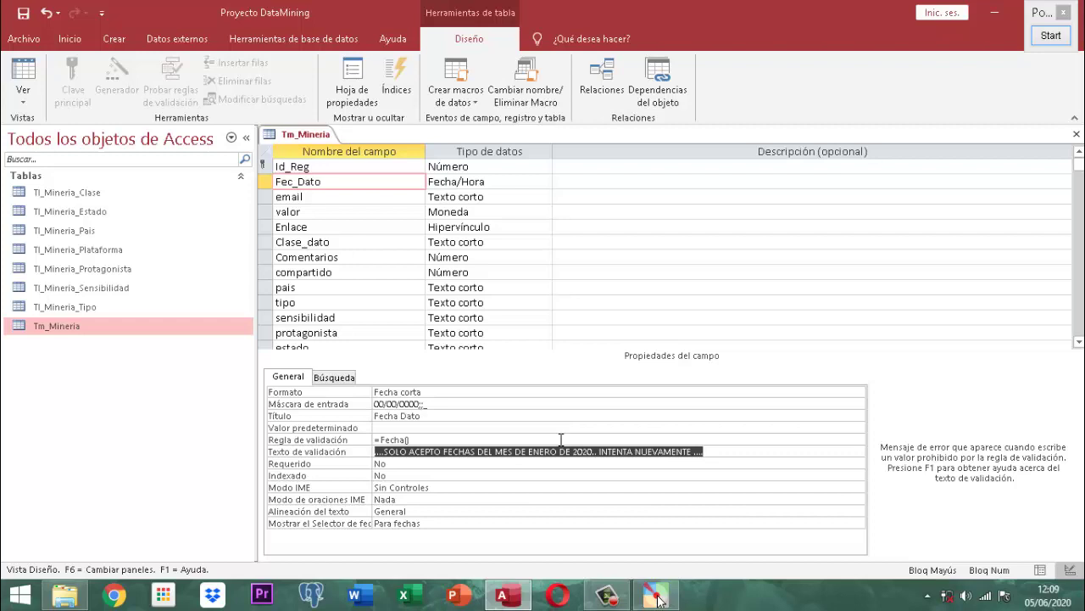
- Set Fec_Dato's Texto de validación to '... SOLO ACEPTO LA FECHA ACTUAL DEL SISTEMA ...'
text(... SO)
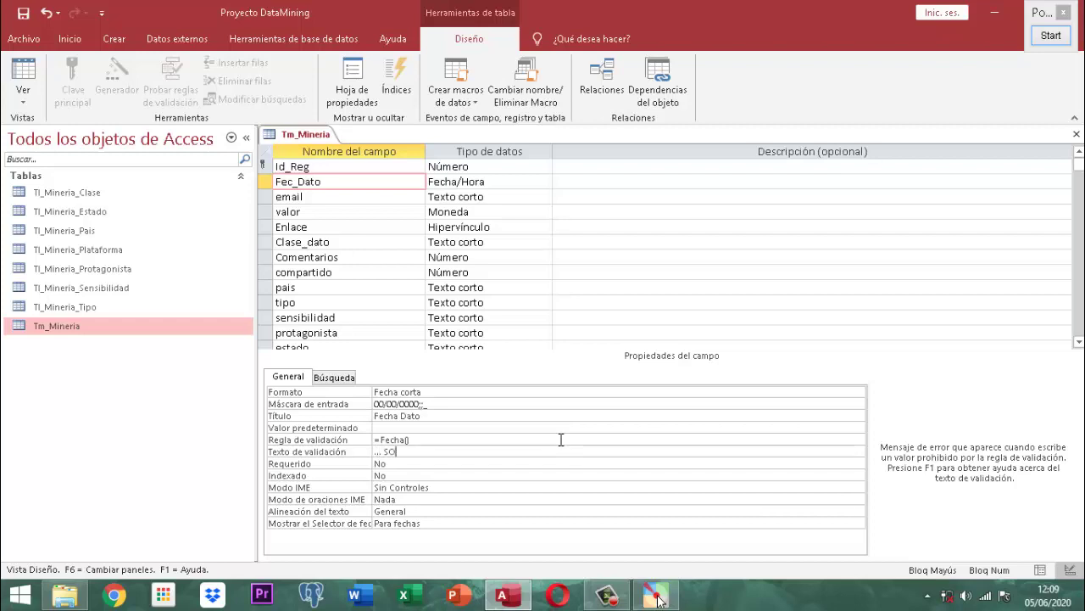
text(LO ACEPTO LA FECHA ACTU)
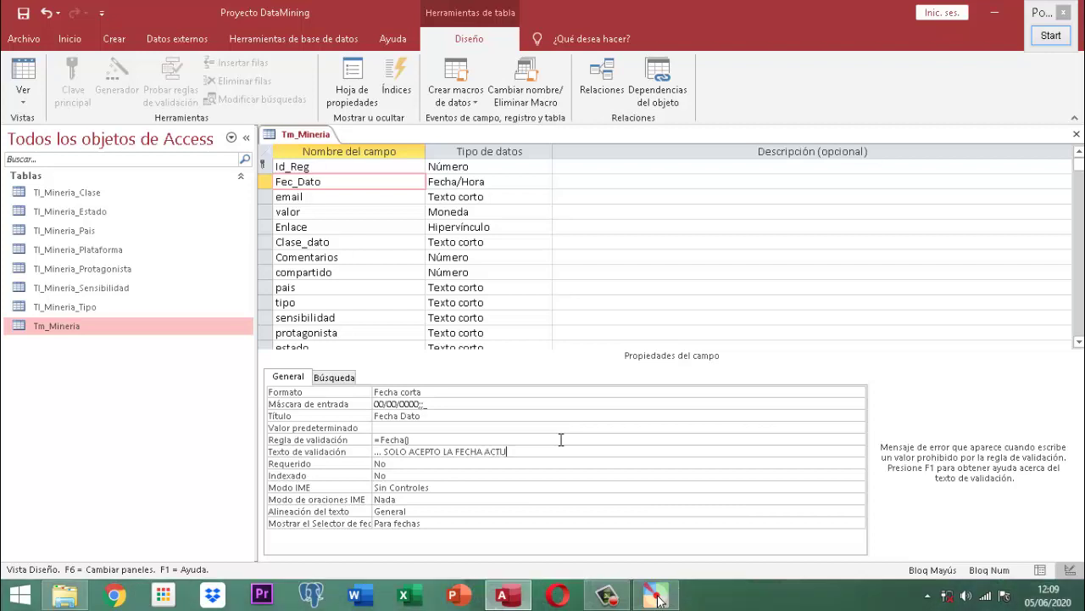
text(AL DEL SISTEMA ...)
key(Return)
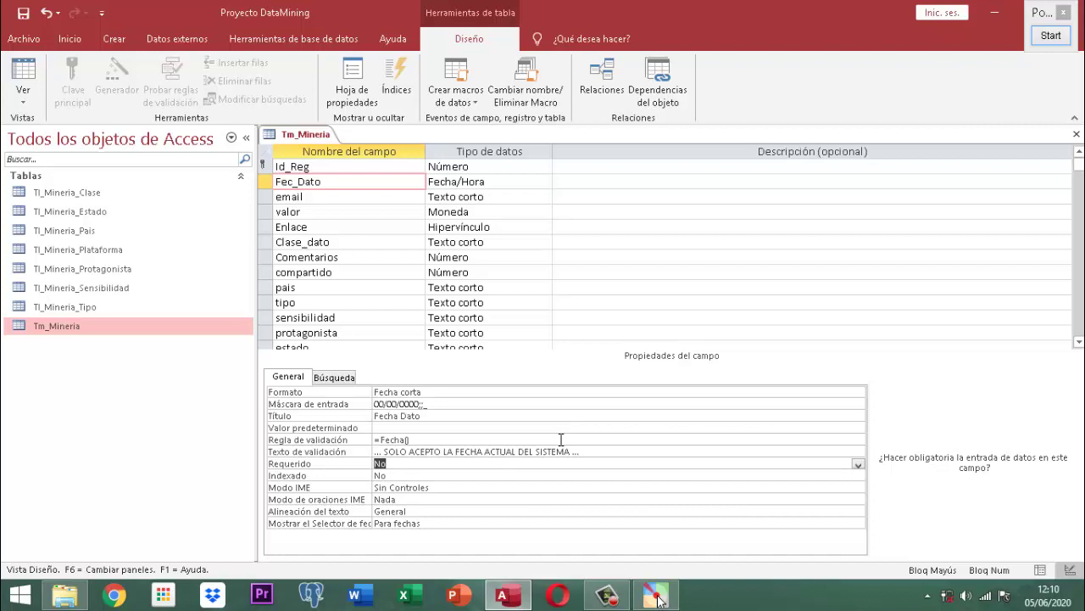
- Close the Tm_Mineria design view and start a new record with Id 1
right_click(317, 137)
right_click(326, 139)
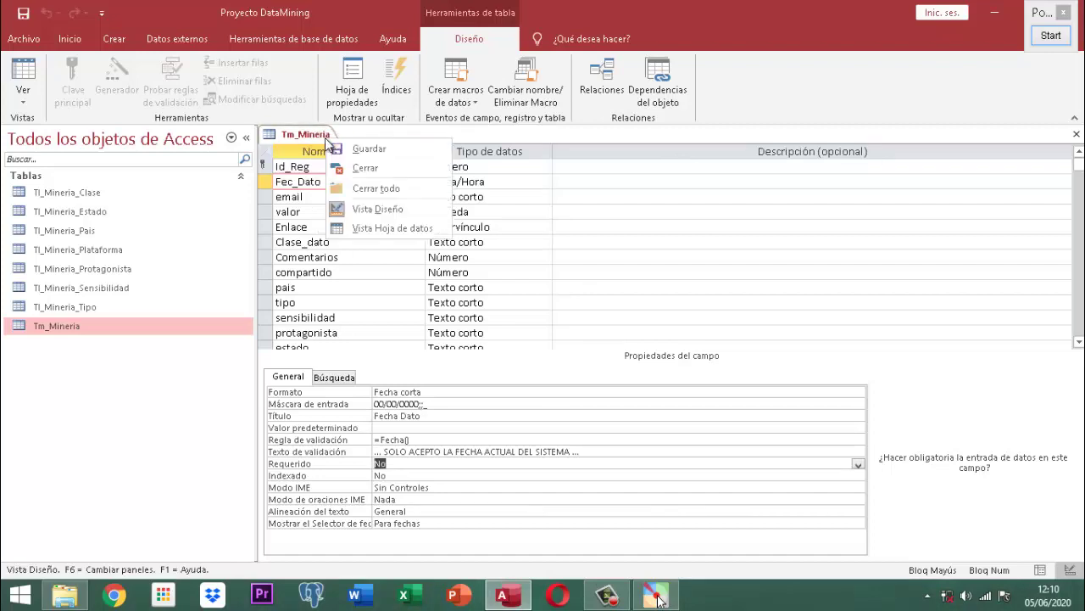
click(363, 168)
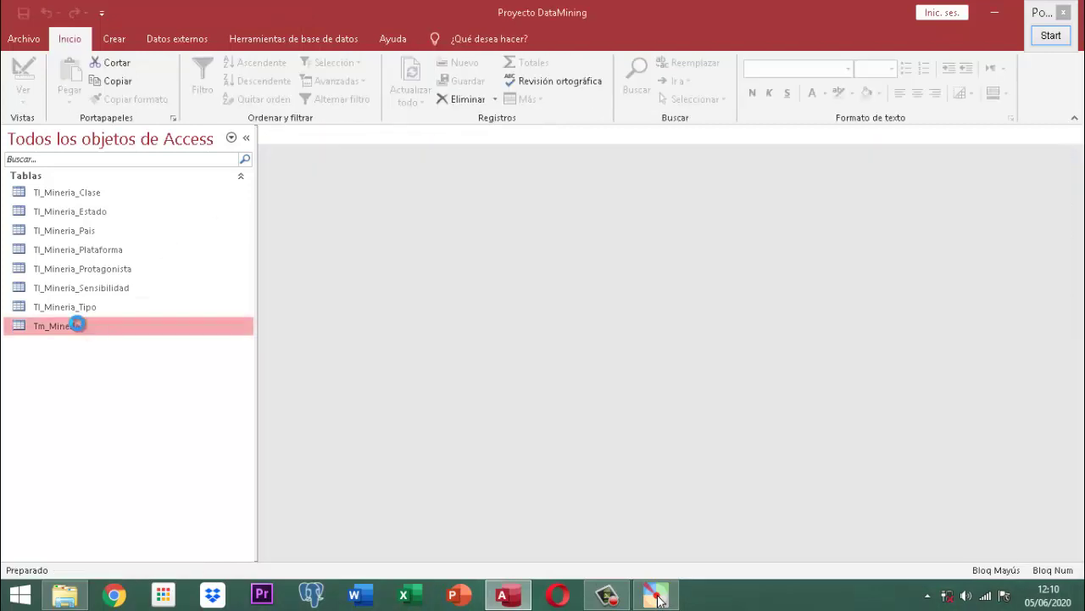
text(1)
key(Tab)
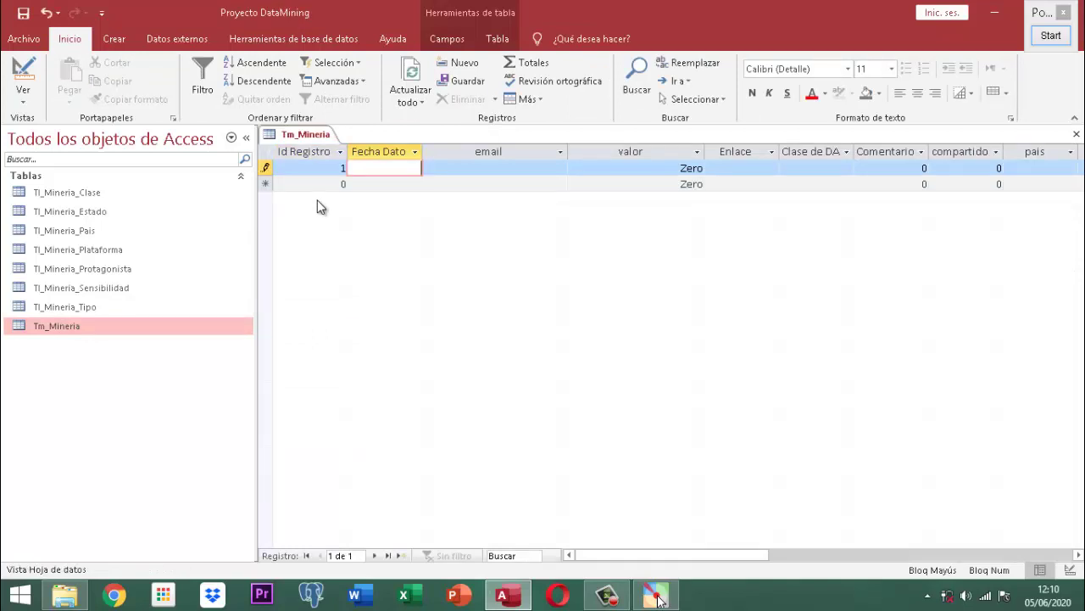
- Test the date rule with 04/06/2020 and 06/06/2020, which are both rejected
text(04/06/)
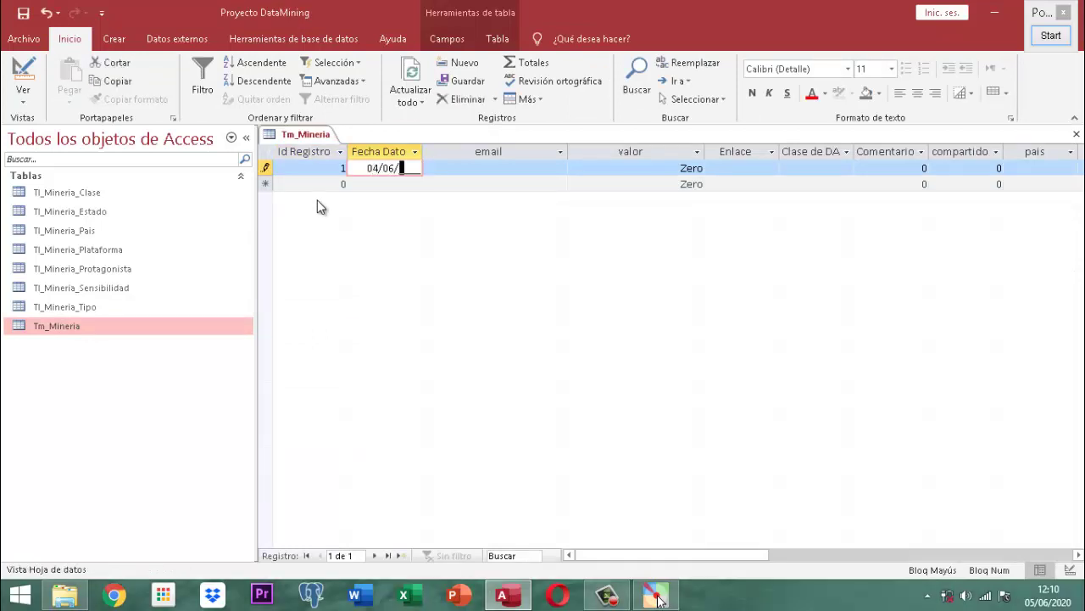
text(2020)
key(Tab)
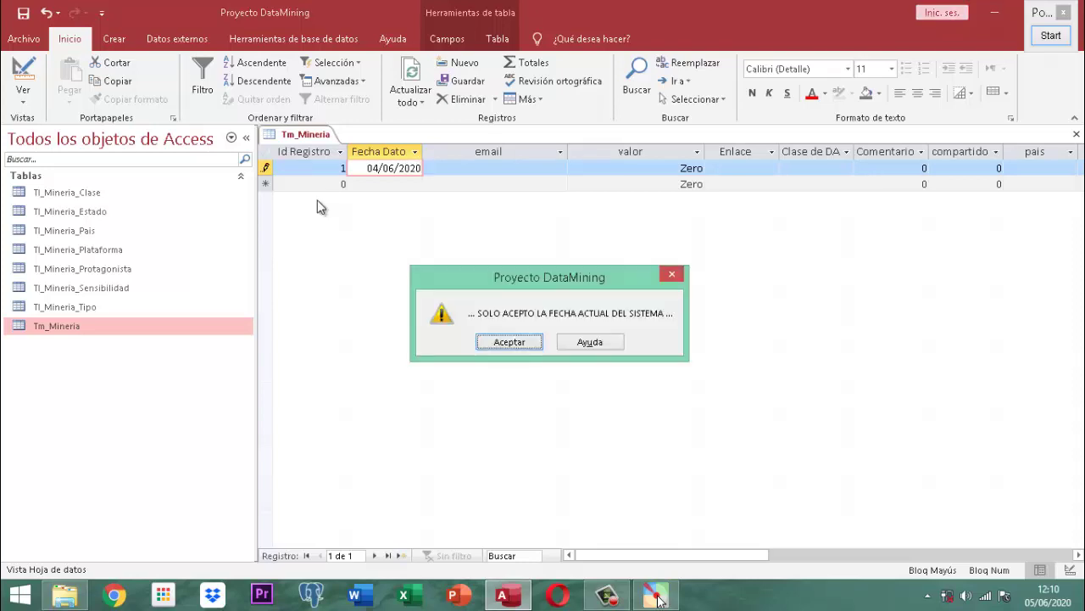
key(Return)
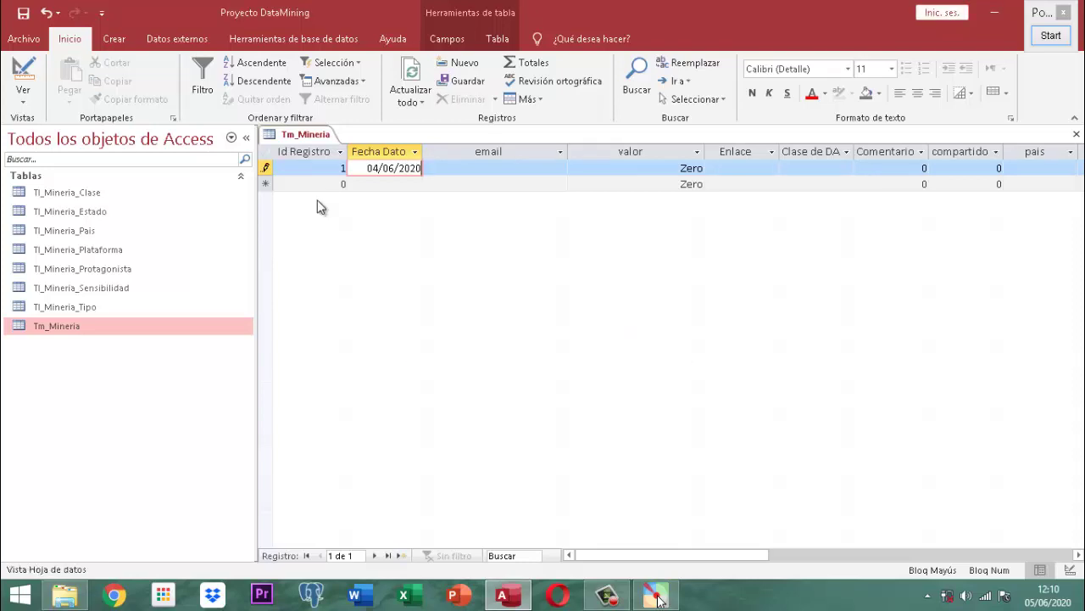
key(BackSpace)
key(BackSpace)
key(BackSpace)
key(BackSpace)
key(BackSpace)
key(BackSpace)
key(BackSpace)
key(BackSpace)
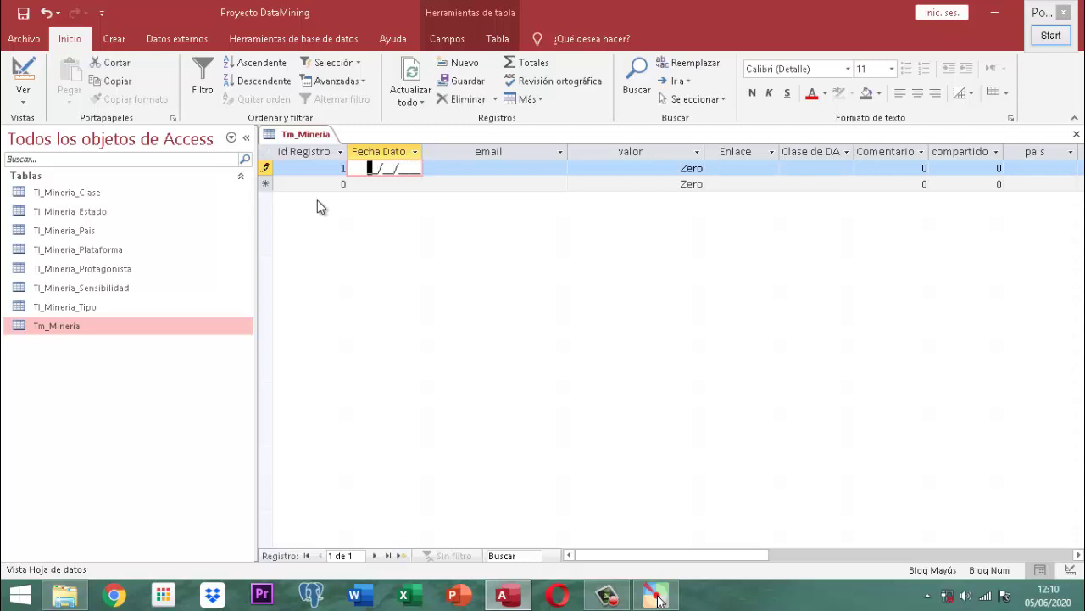
text(06/)
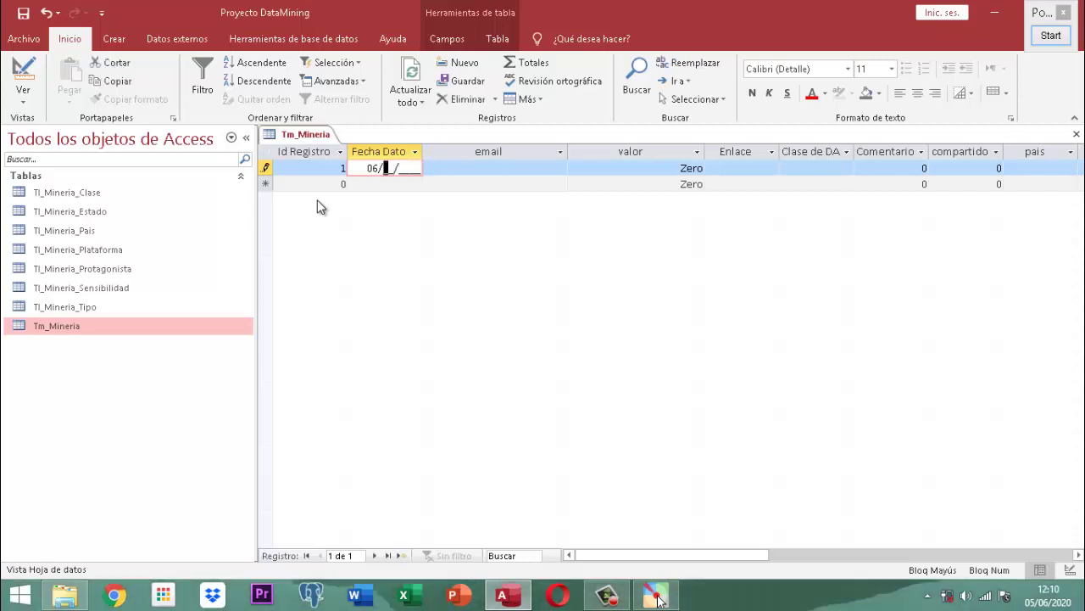
text(06/2020)
key(Return)
key(Return)
key(BackSpace)
key(BackSpace)
key(BackSpace)
key(BackSpace)
key(BackSpace)
key(BackSpace)
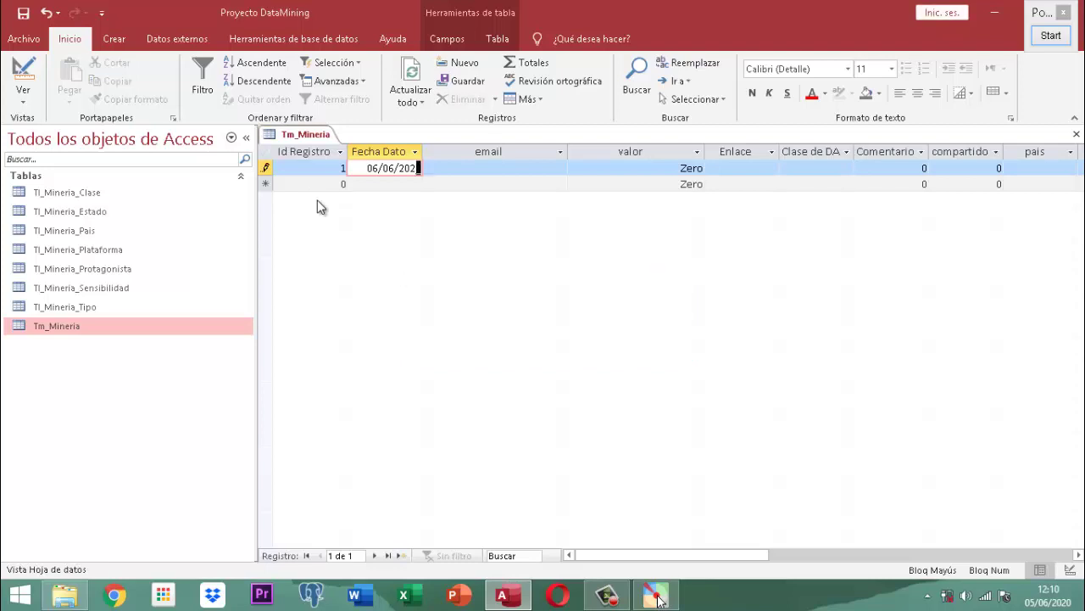
key(BackSpace)
key(BackSpace)
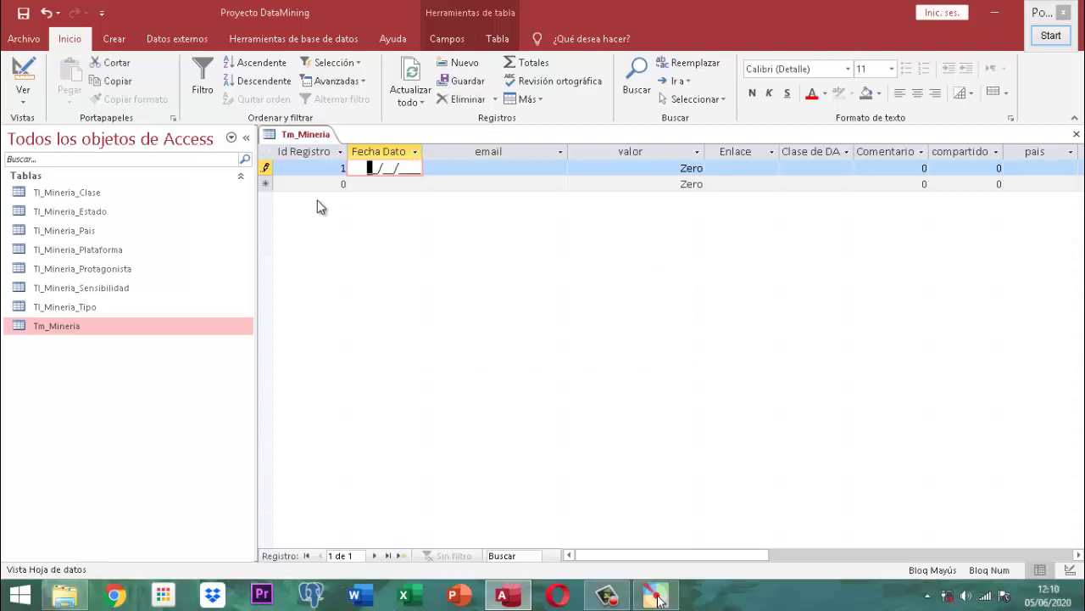
- Enter today's date 05/06/2020 in Fecha Dato and move across to Comentario
text(05/06/20)
key(BackSpace)
key(BackSpace)
text(2020)
key(Tab)
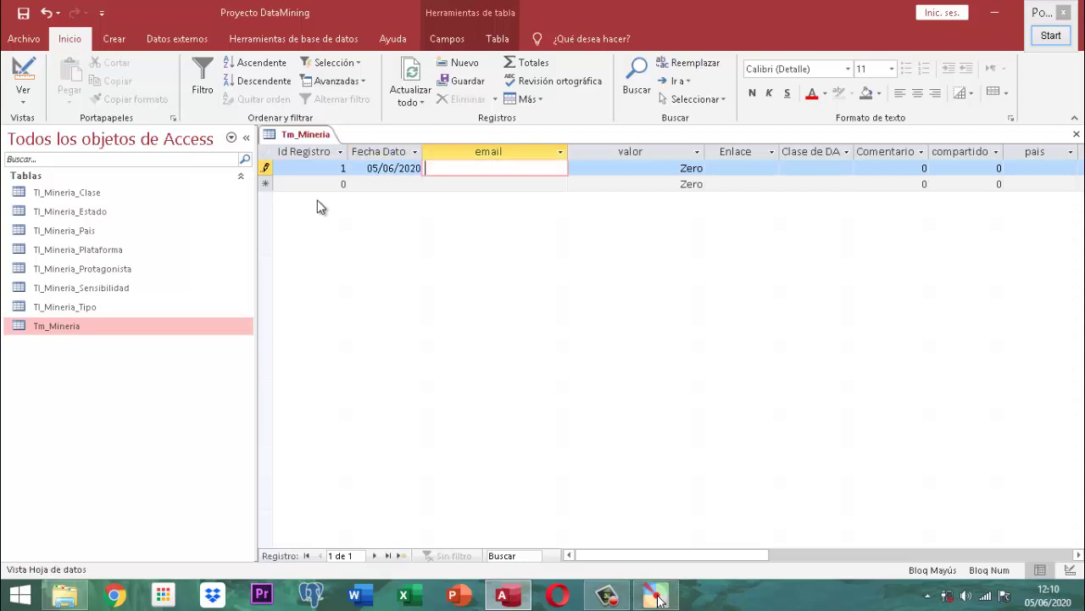
key(Tab)
key(Tab)
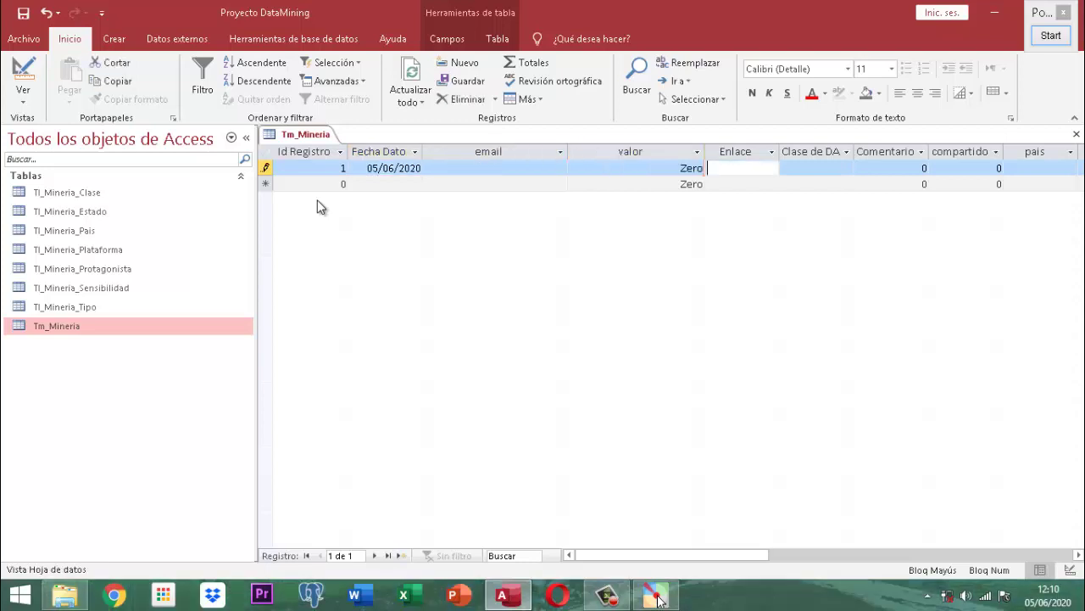
key(Tab)
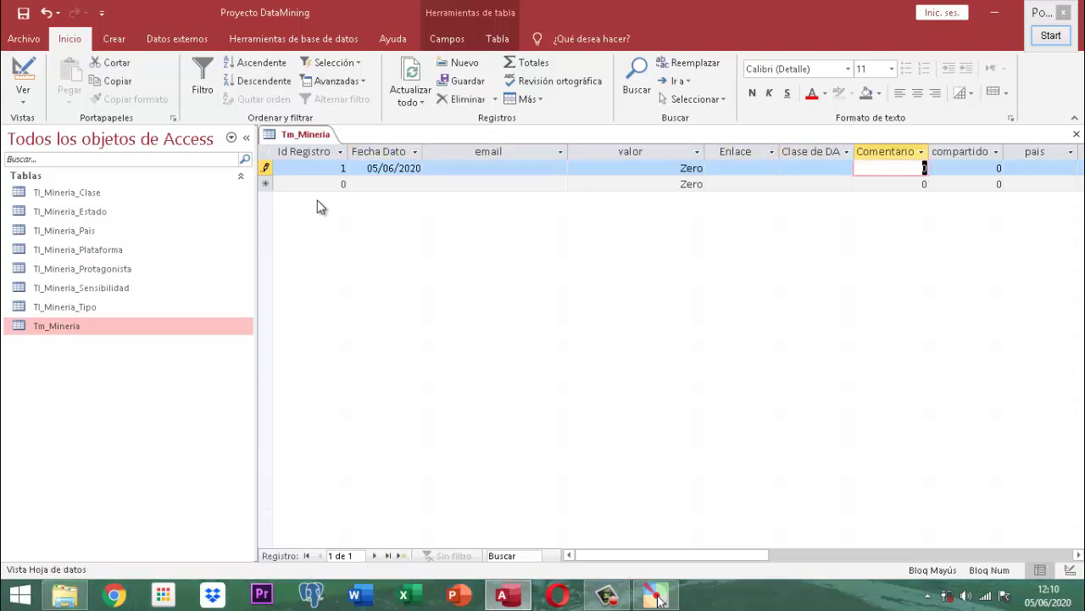
- Close the Tm_Mineria datasheet, dismissing the negative-value warning and discarding record 1
right_click(310, 137)
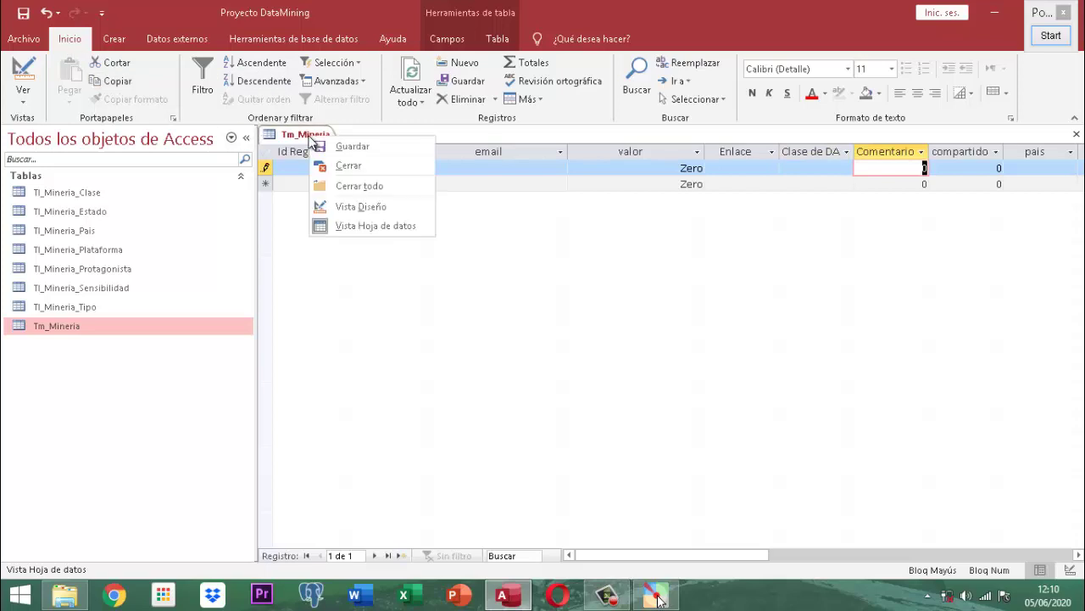
click(356, 164)
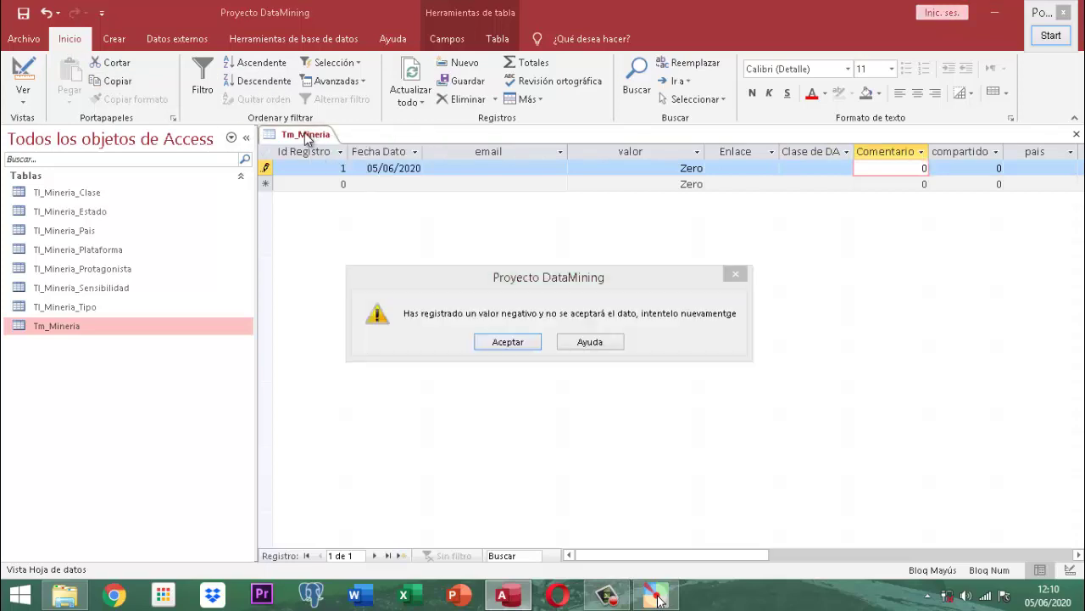
click(508, 343)
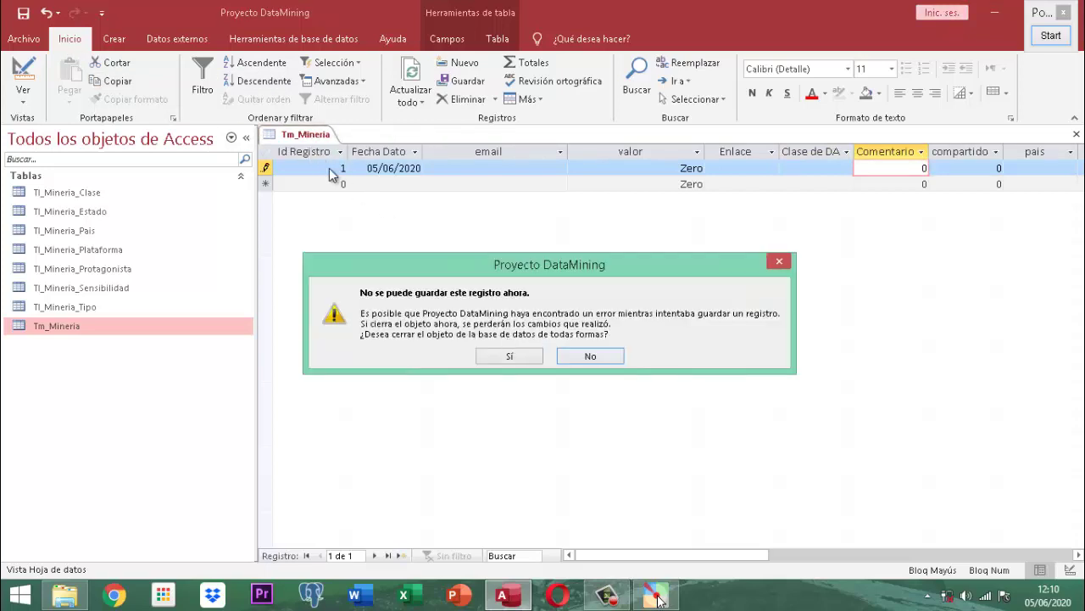
click(513, 356)
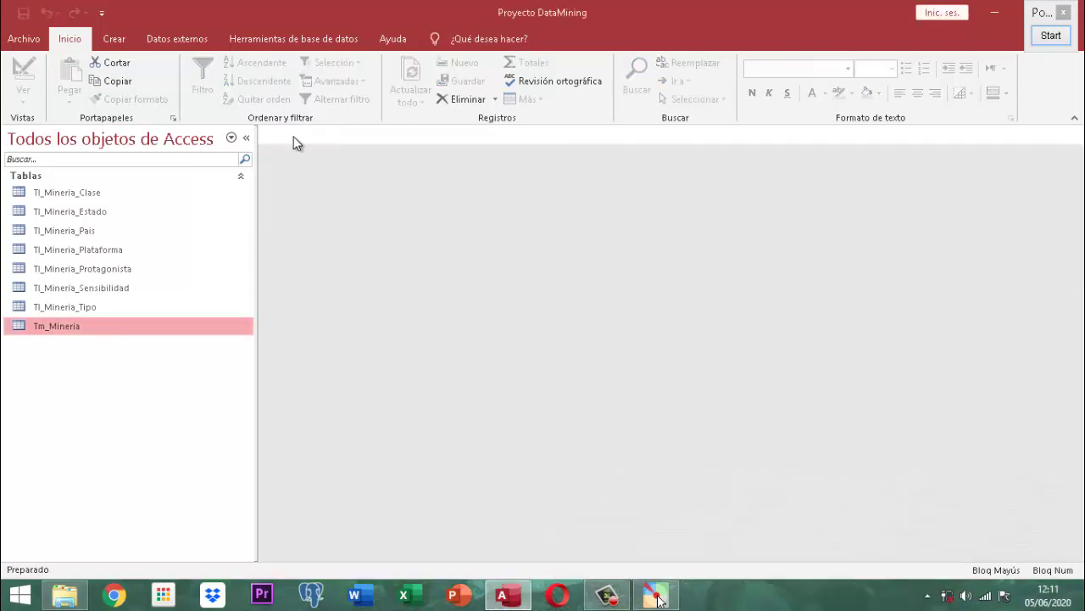
- Reopen Tm_Mineria in Design view and inspect the Fec_Dato, valor, Enlace and Clase_dato properties
right_click(74, 325)
click(110, 79)
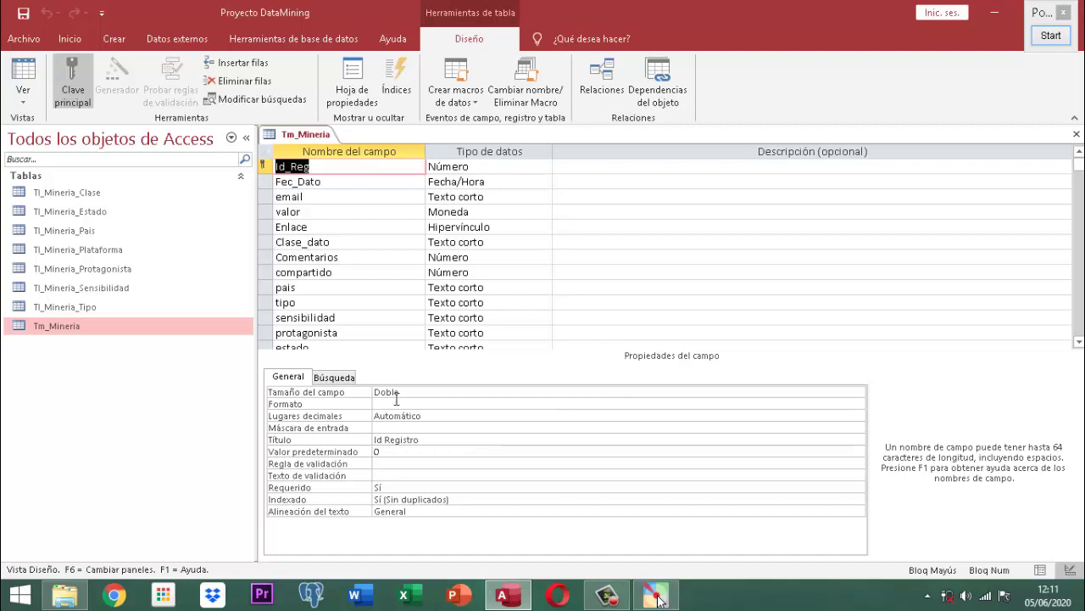
click(322, 185)
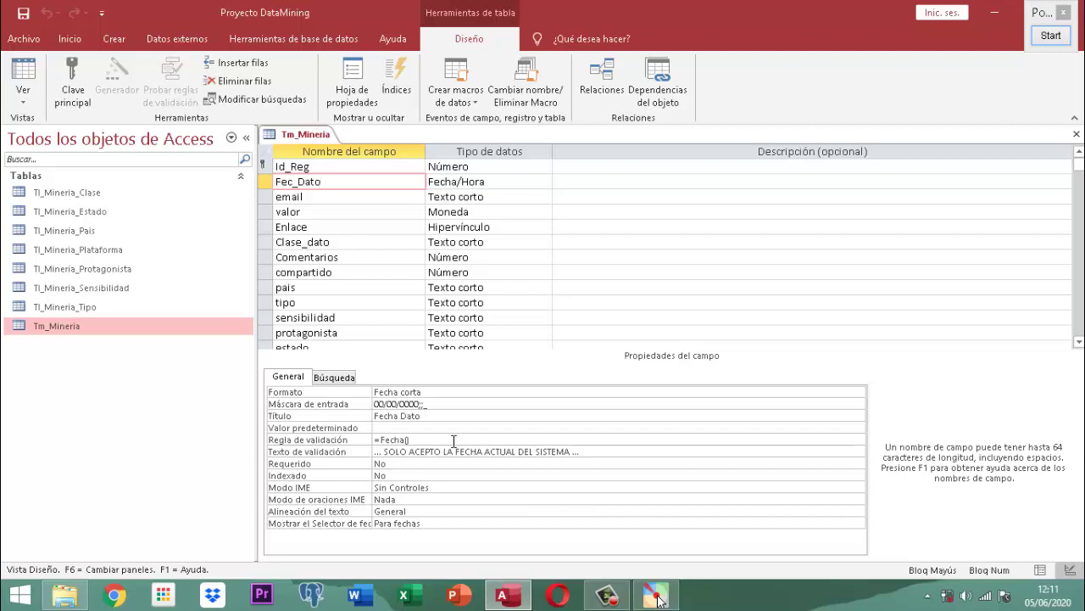
click(332, 212)
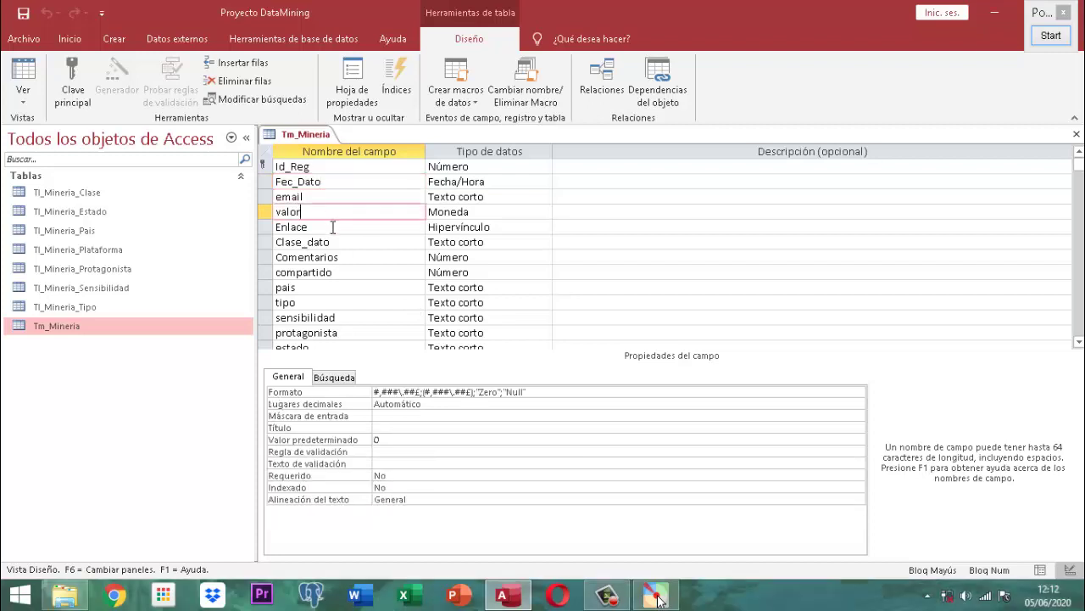
click(333, 228)
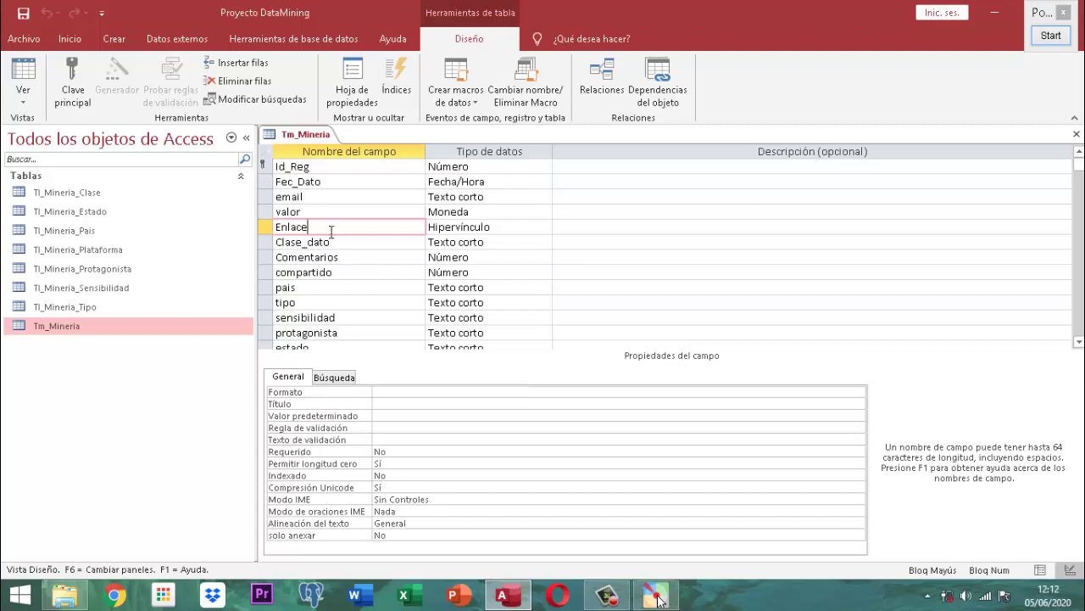
click(340, 242)
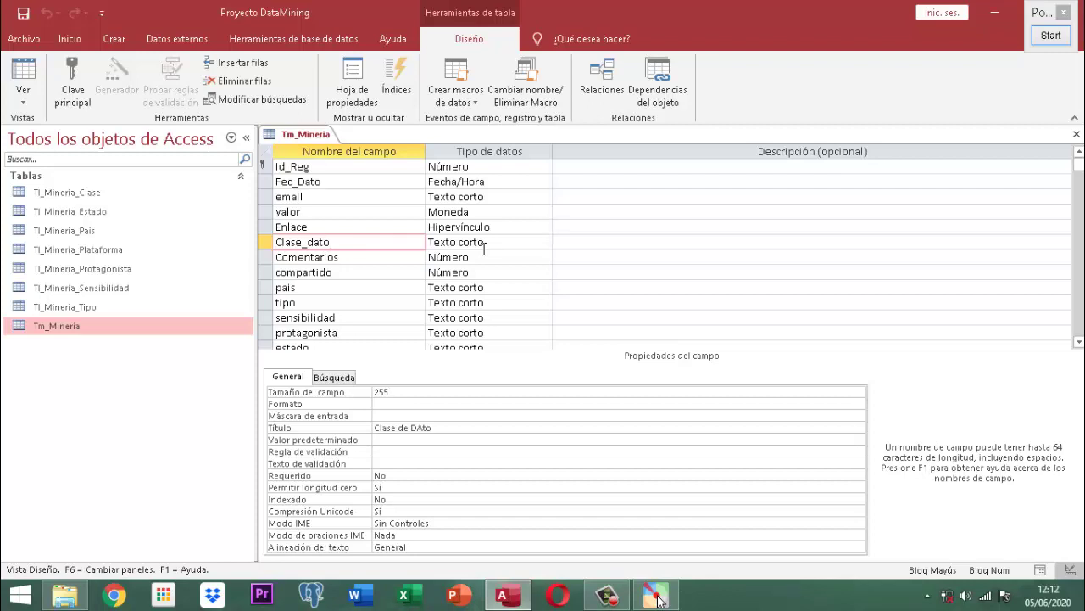
click(492, 244)
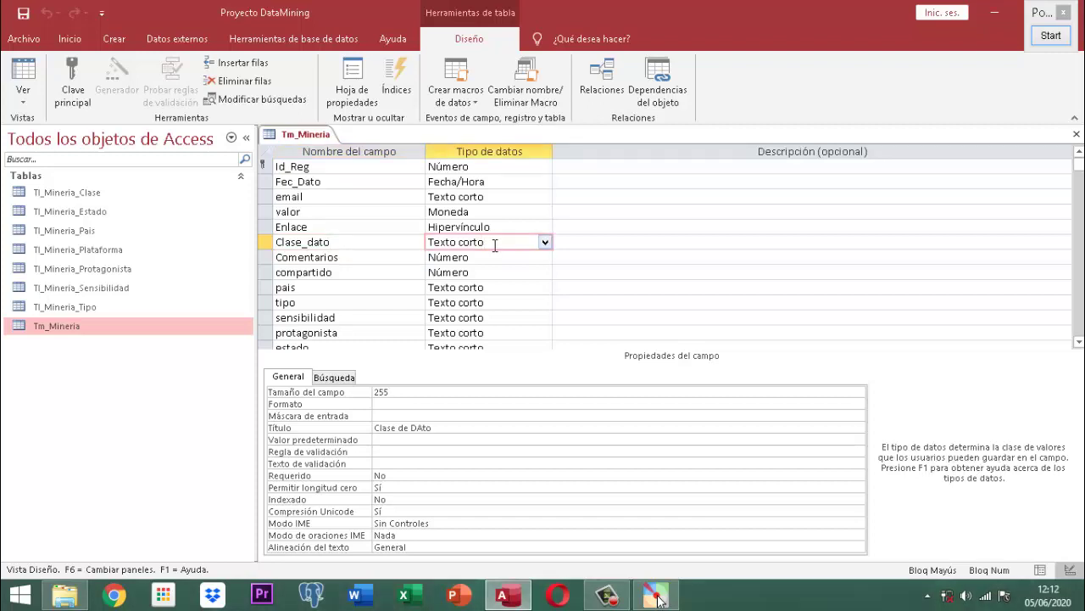
- Set Clase_dato's data type to Asistente para búsquedas, allowing it past the security warning
click(545, 243)
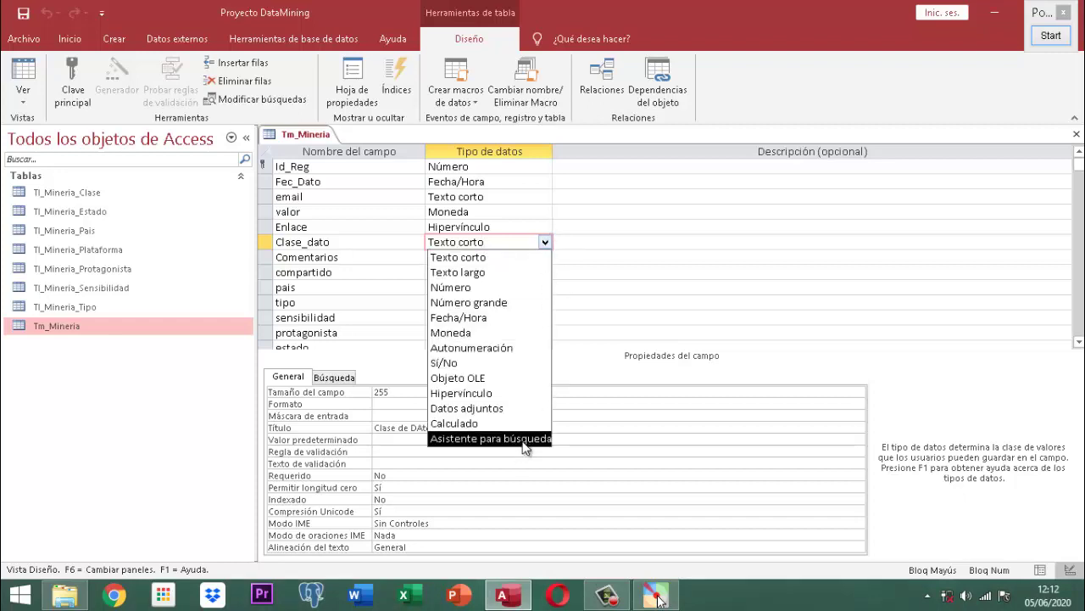
click(490, 439)
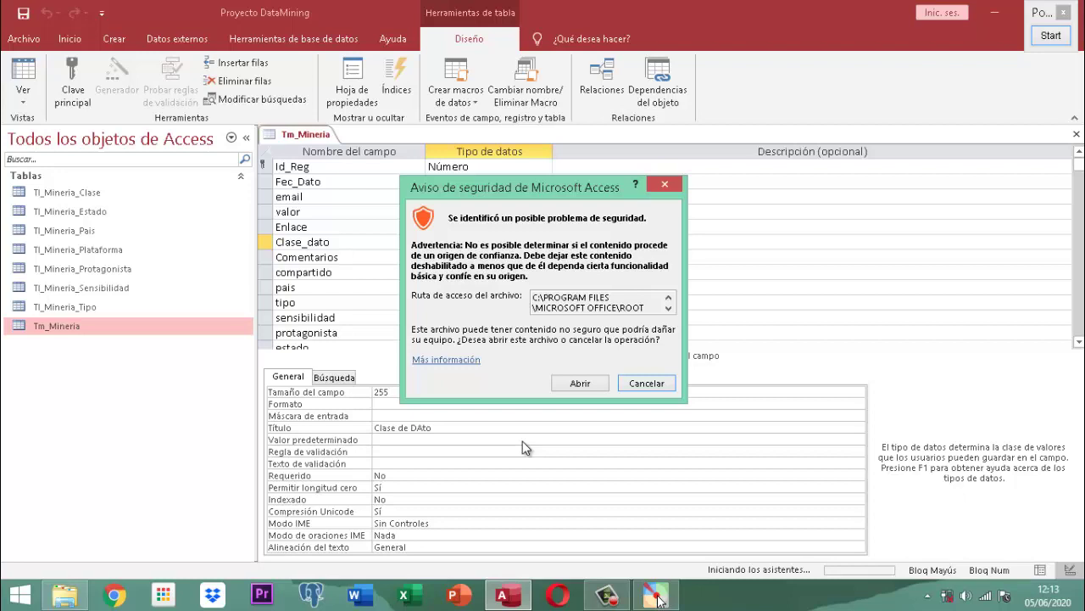
click(580, 384)
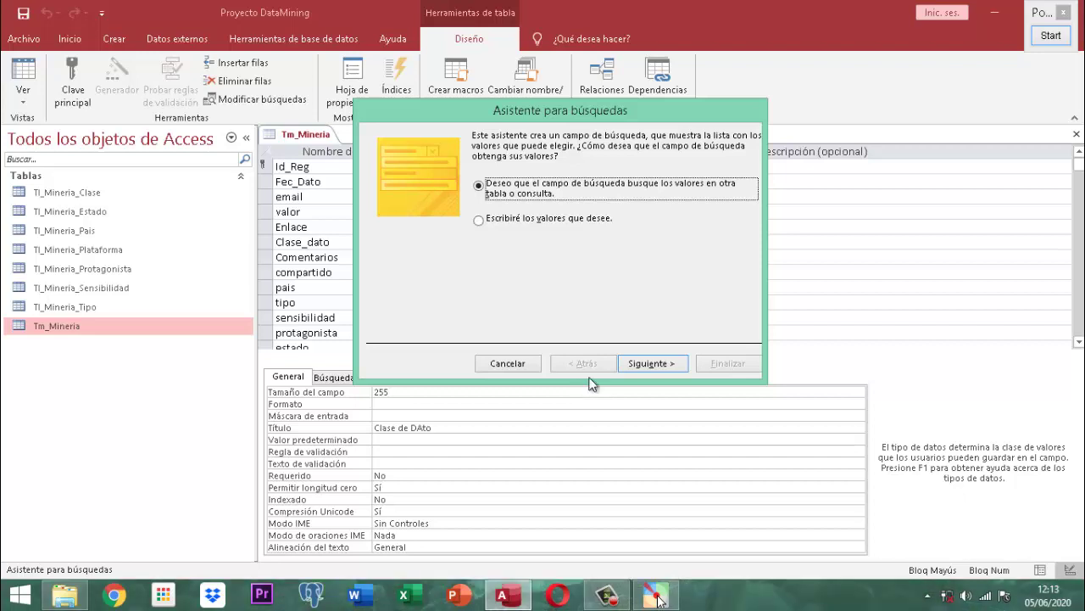
- Choose 'Escribiré los valores que desee.' in the Lookup Wizard and continue
click(554, 222)
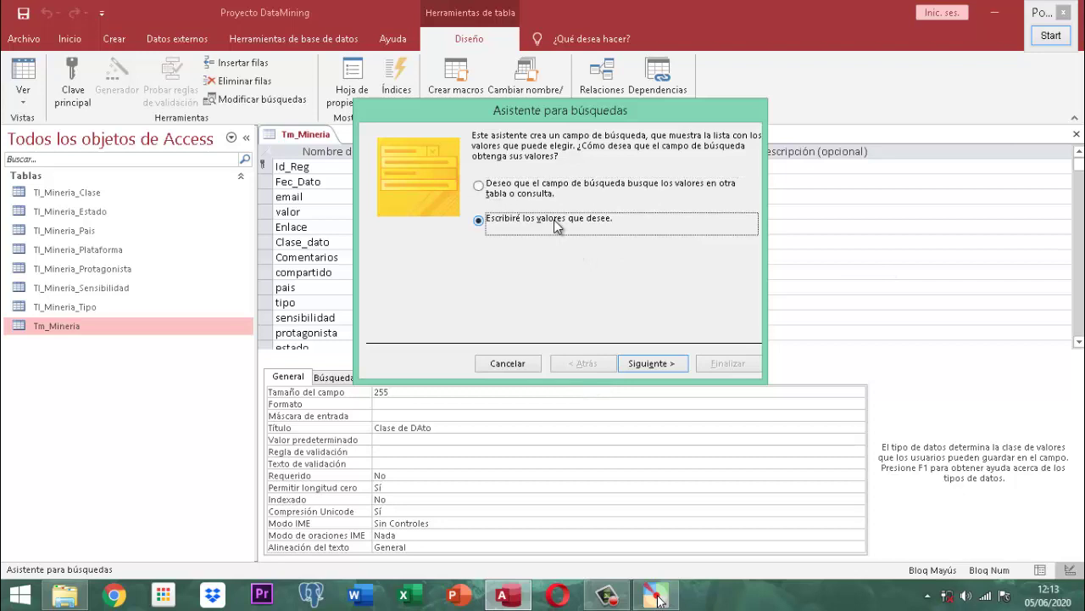
click(648, 363)
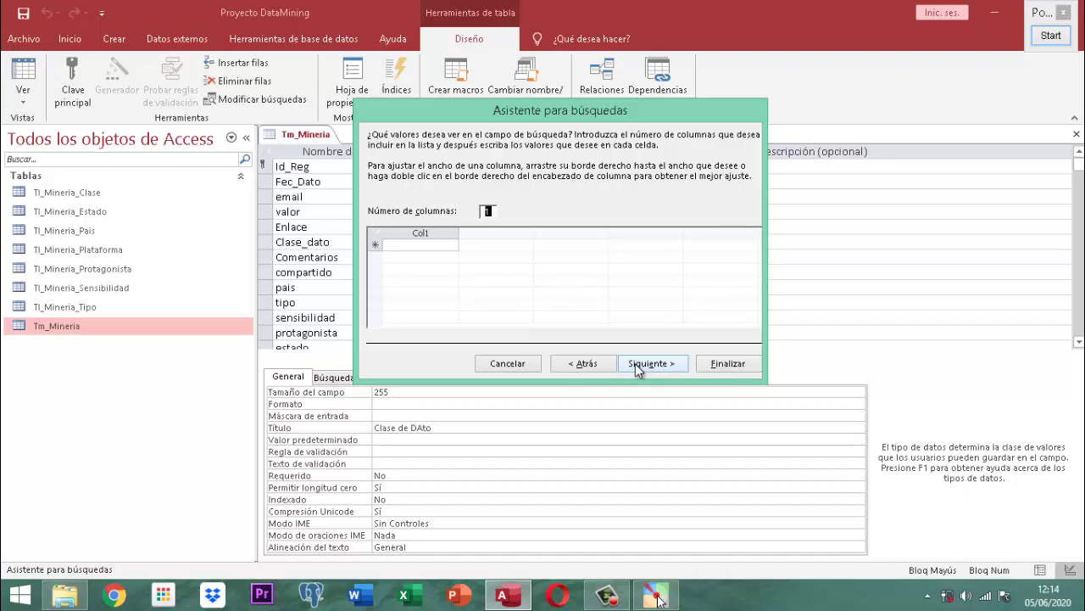
- Type POLITICA and RELIGION as the first two Col1 lookup values
click(440, 247)
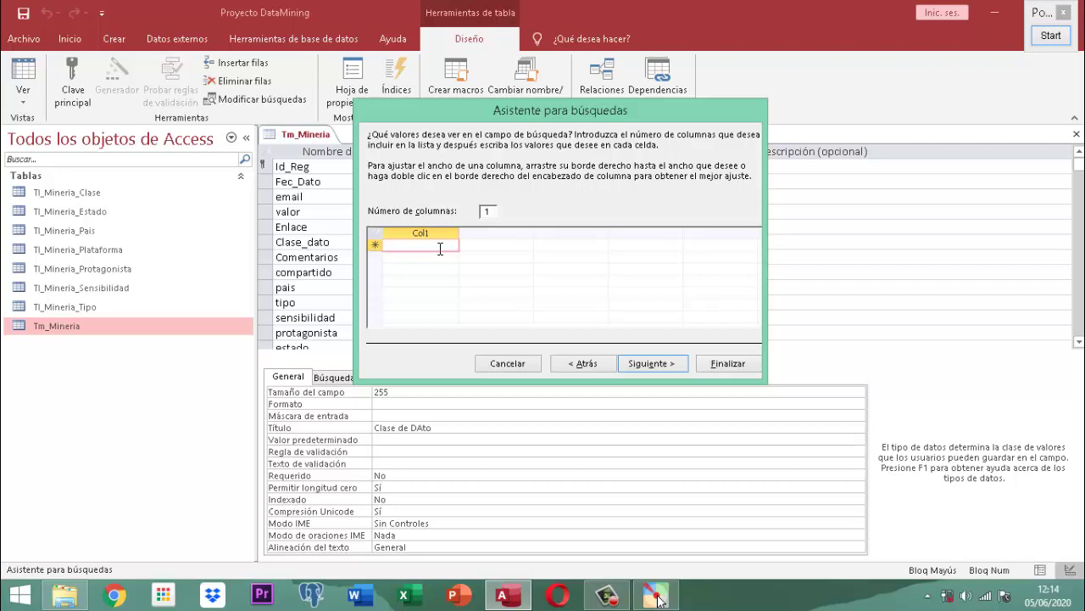
text(POLI)
key(BackSpace)
key(BackSpace)
key(BackSpace)
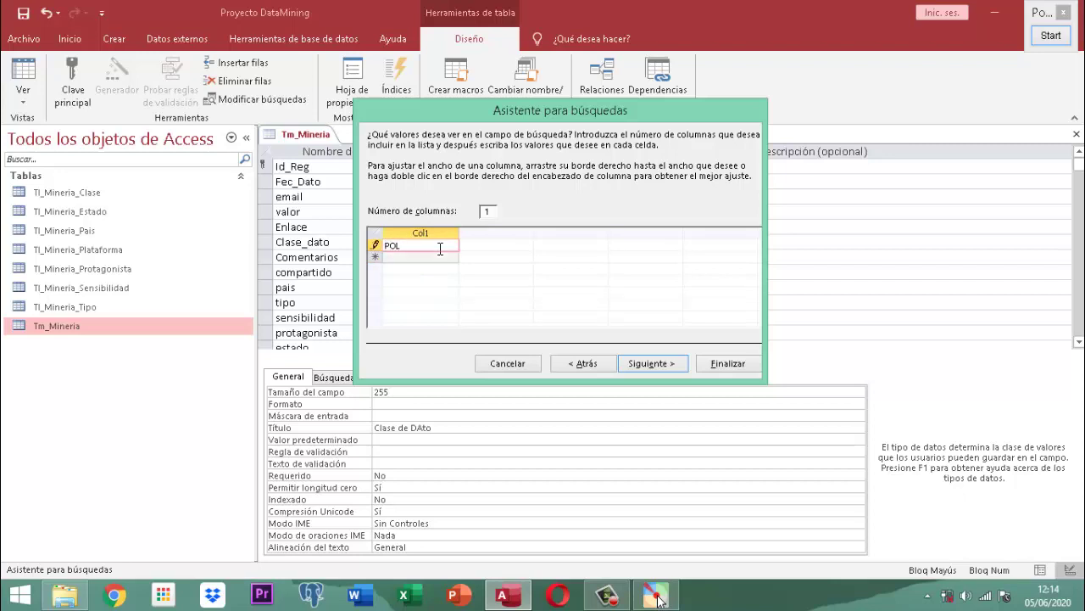
text(OLITICA)
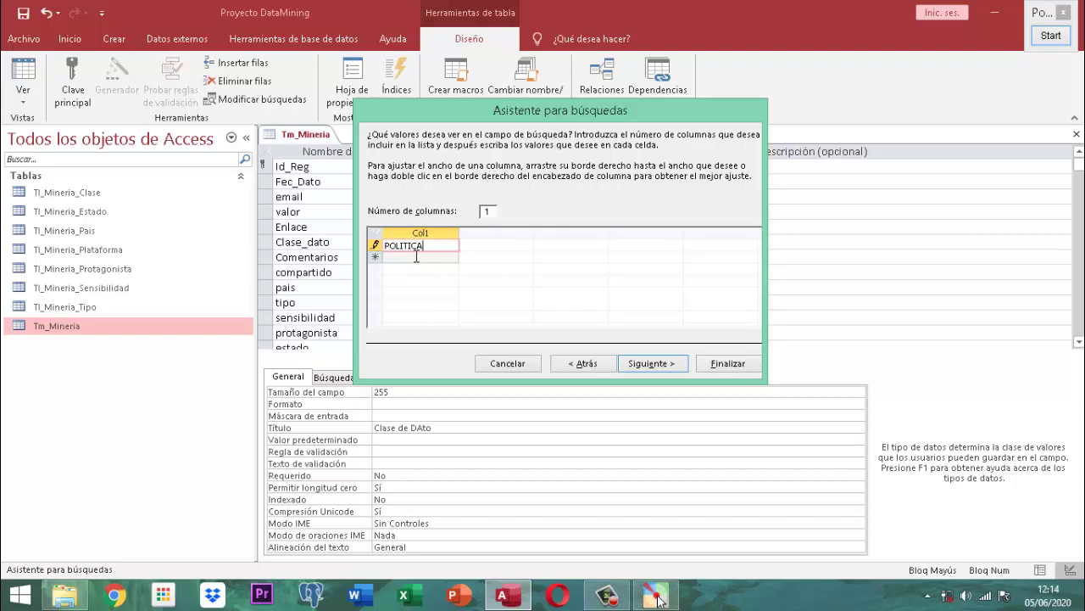
click(417, 256)
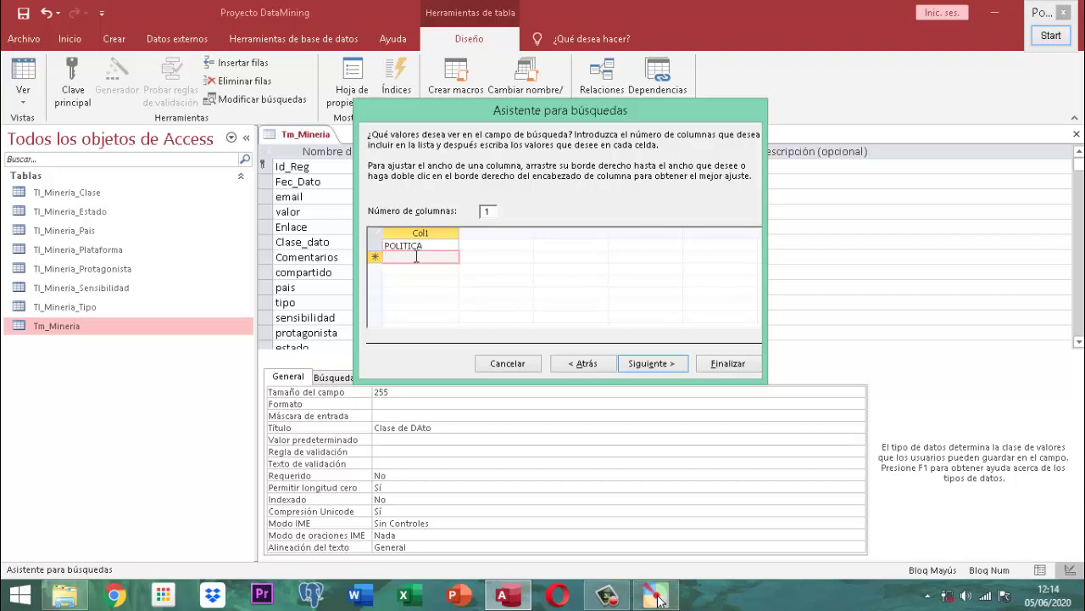
text(RE)
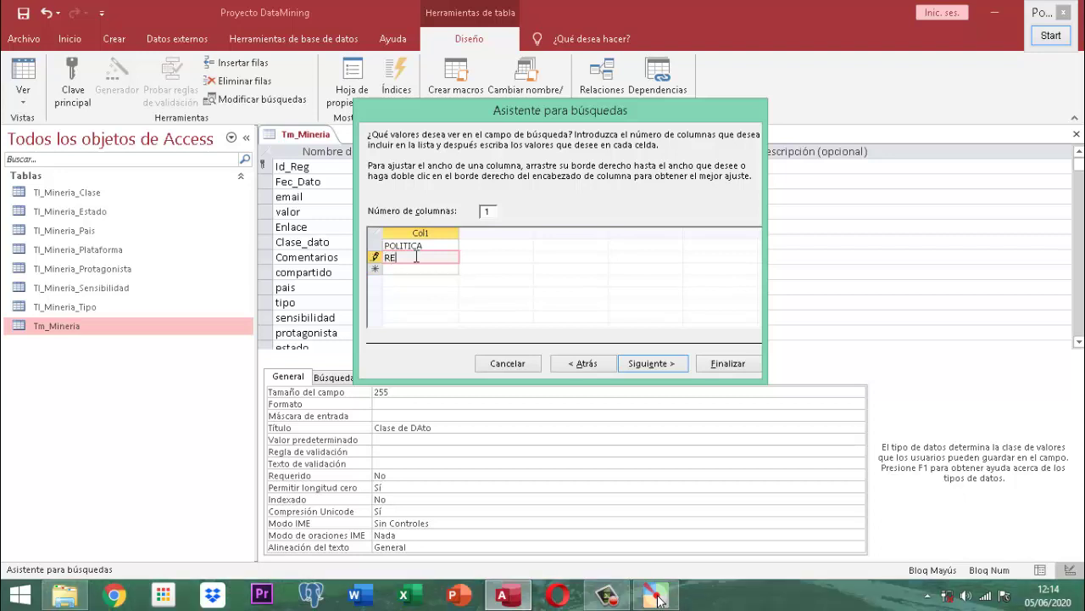
text(LIGION)
key(Return)
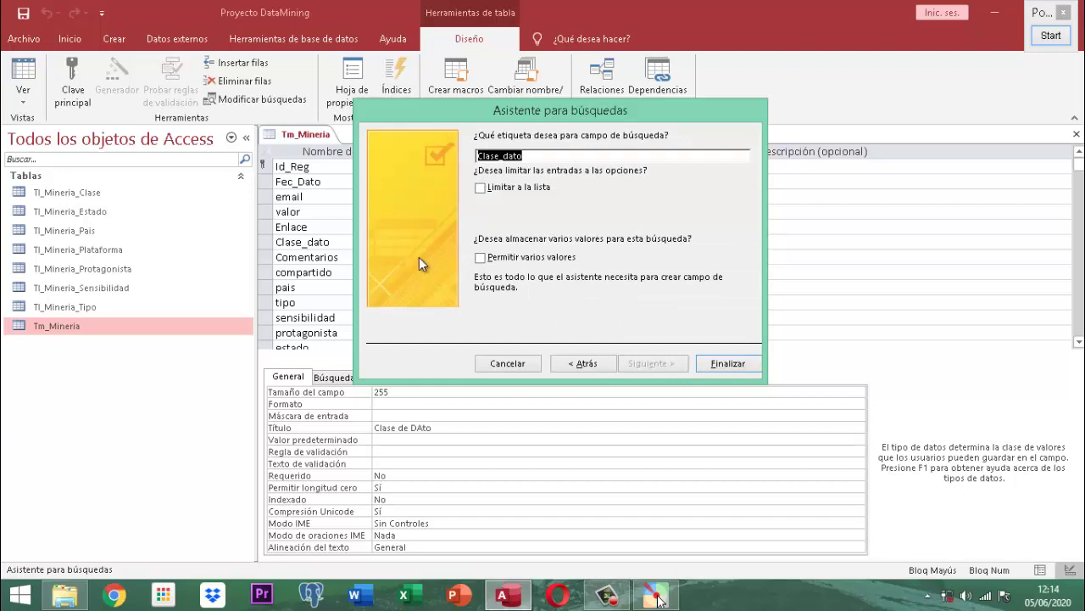
- Return to the values page and add SALUD and GASTRONOMIA to the list
click(581, 363)
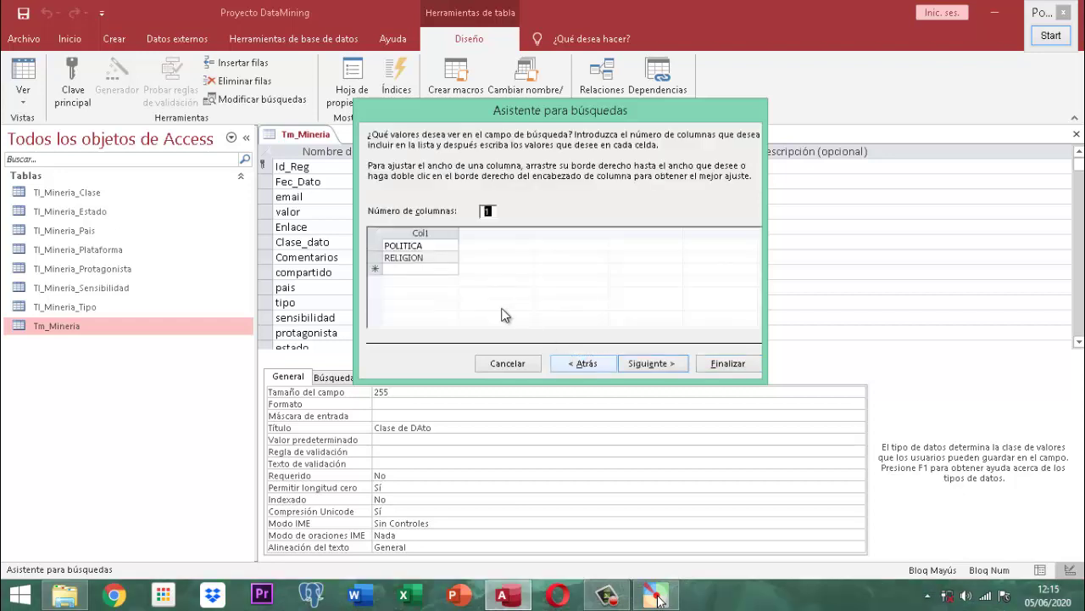
click(435, 258)
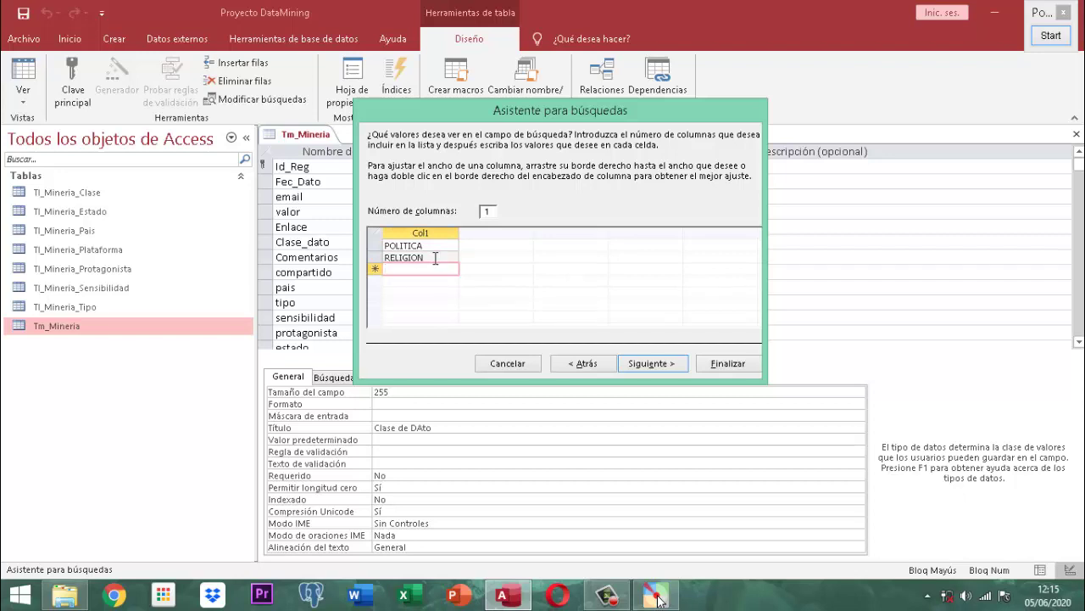
text(SALUD)
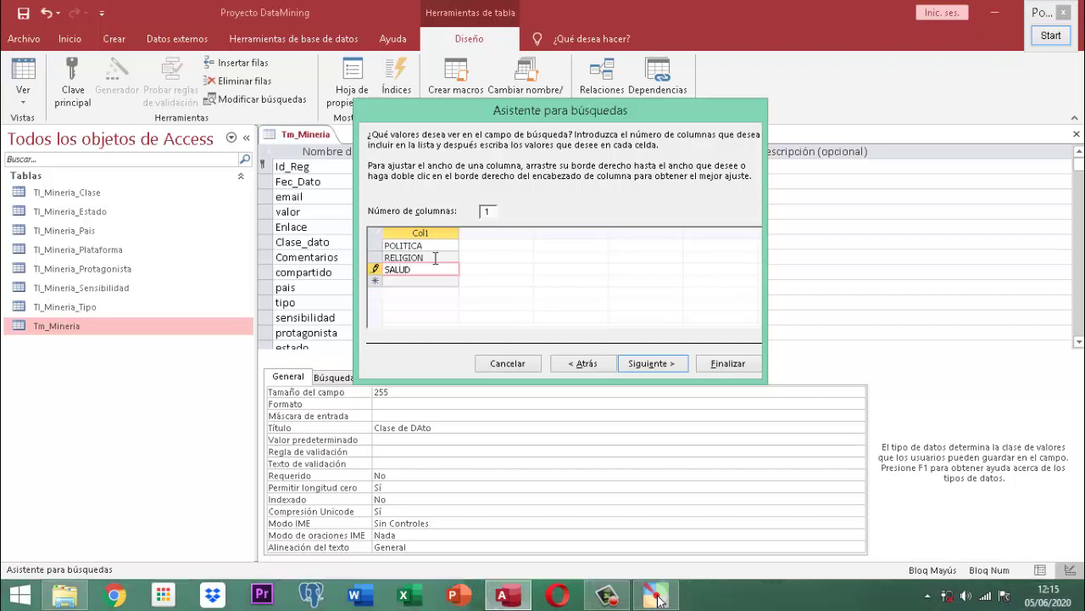
key(Return)
text(G)
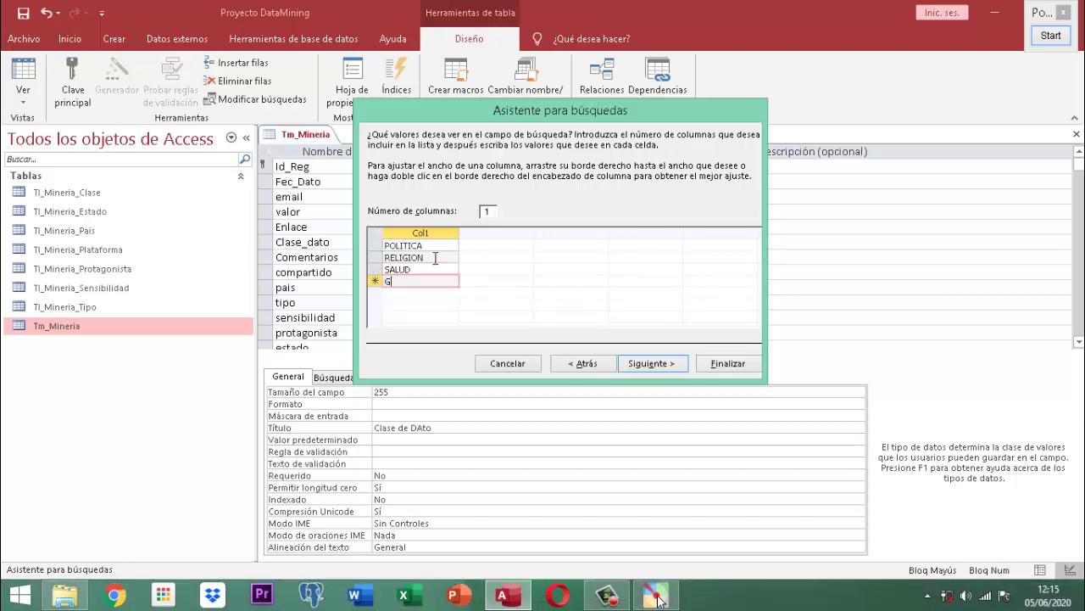
text(ASTRONOMIA)
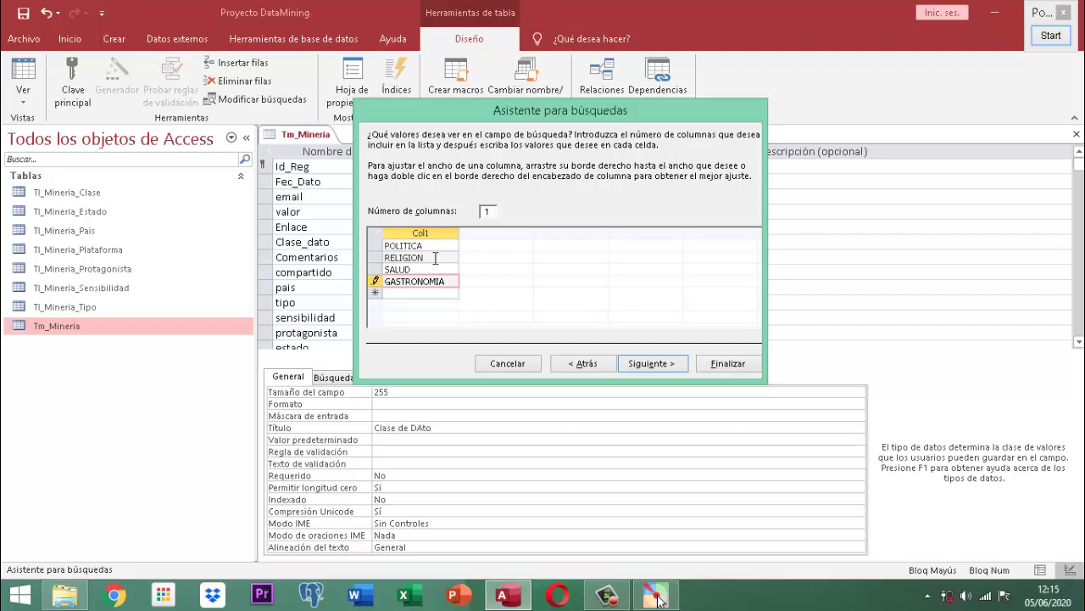
key(Return)
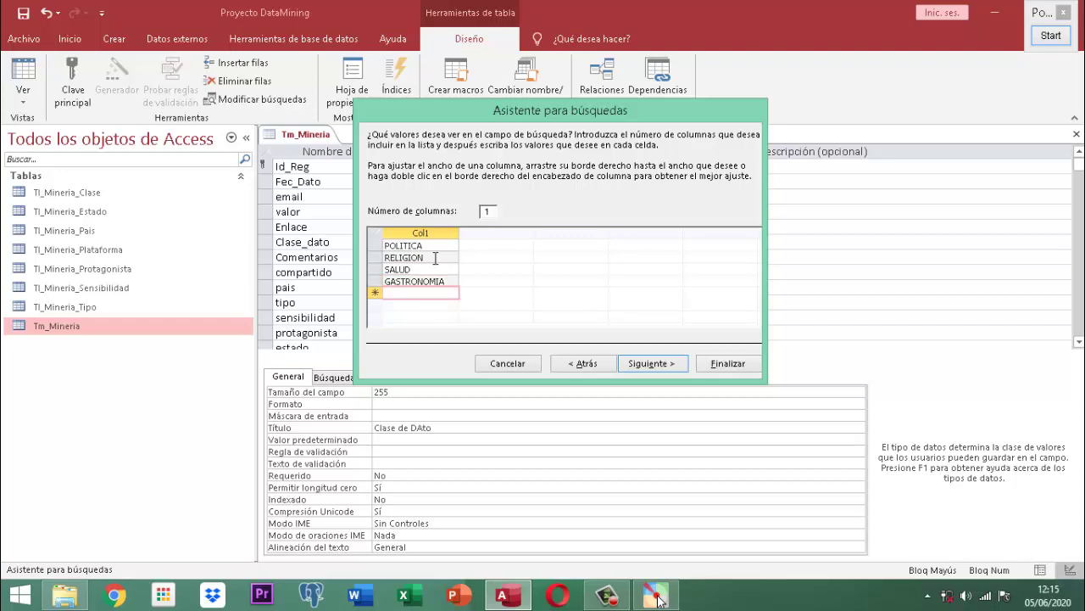
- Add PUBLICIDAD, fixing its misspelling, and CURSOS to the lookup list
text(PUBLICIDSAD)
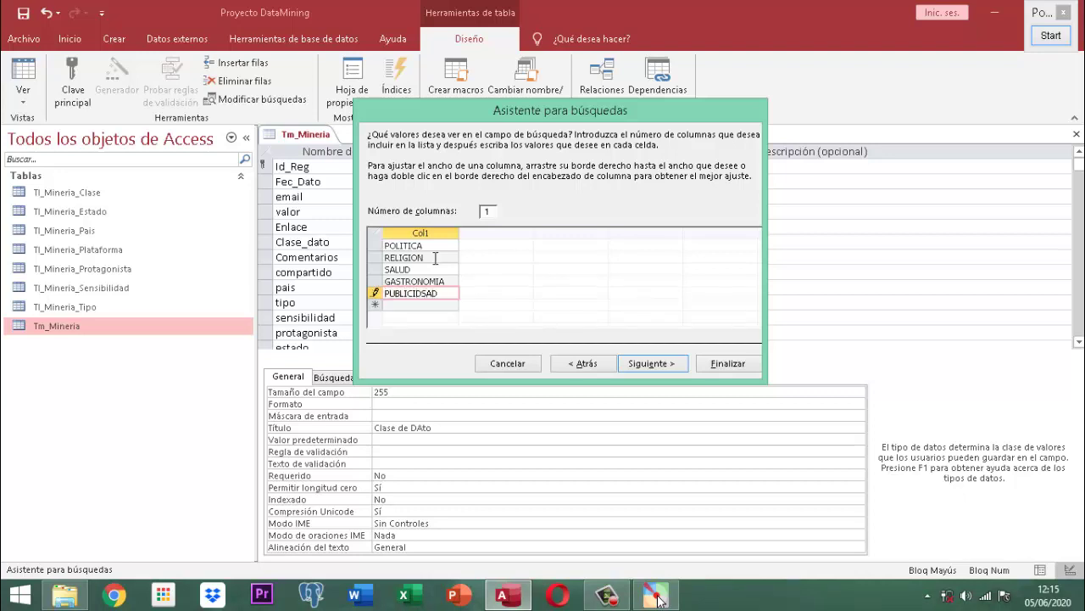
key(BackSpace)
key(BackSpace)
key(BackSpace)
key(BackSpace)
key(BackSpace)
key(BackSpace)
key(BackSpace)
text(LICIDAD)
key(Return)
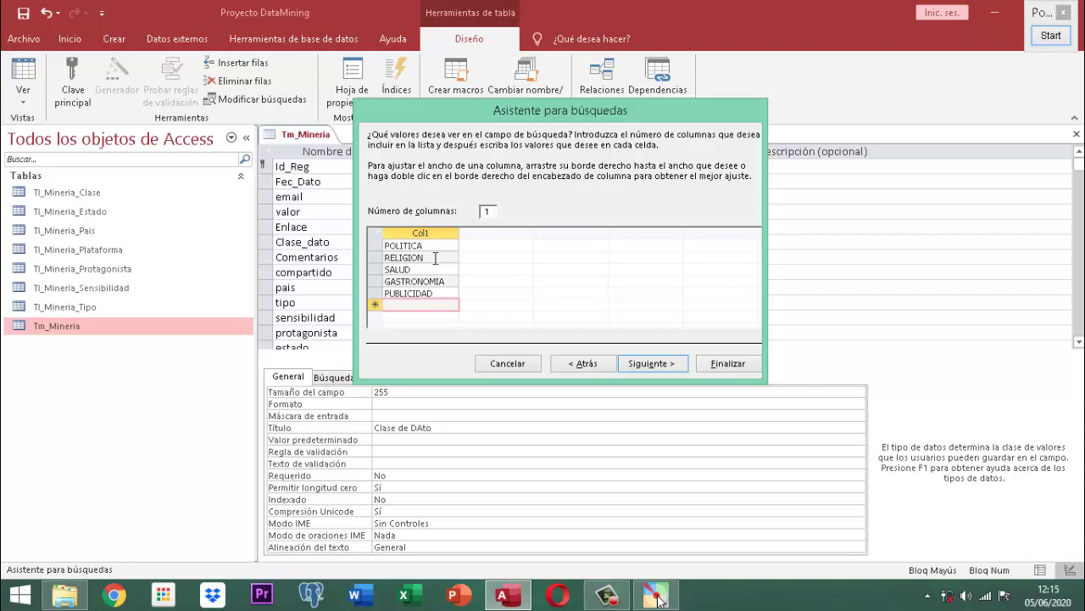
text(CURSOS)
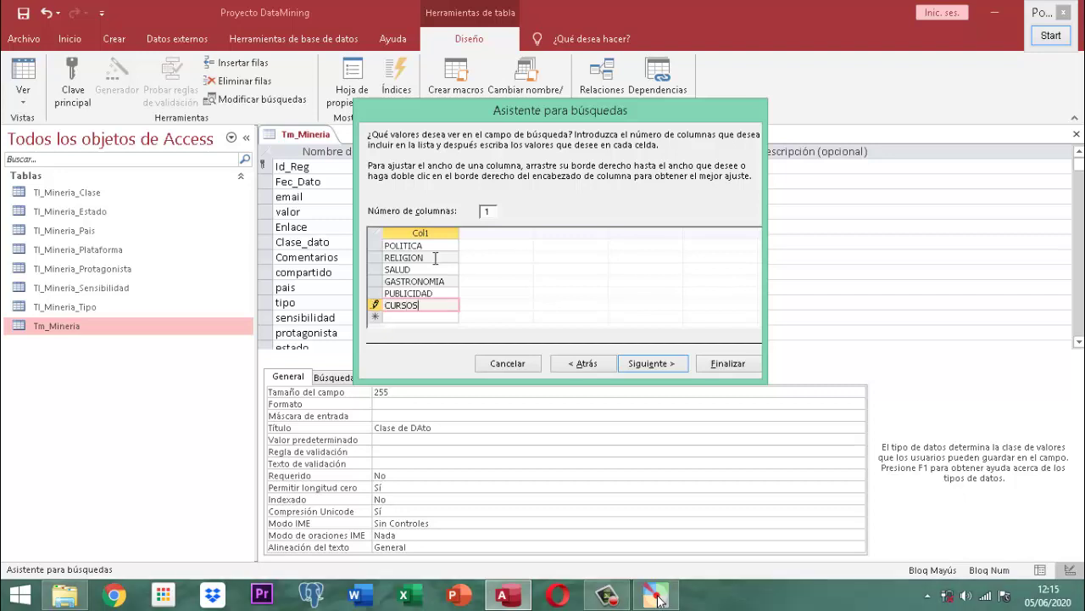
key(Return)
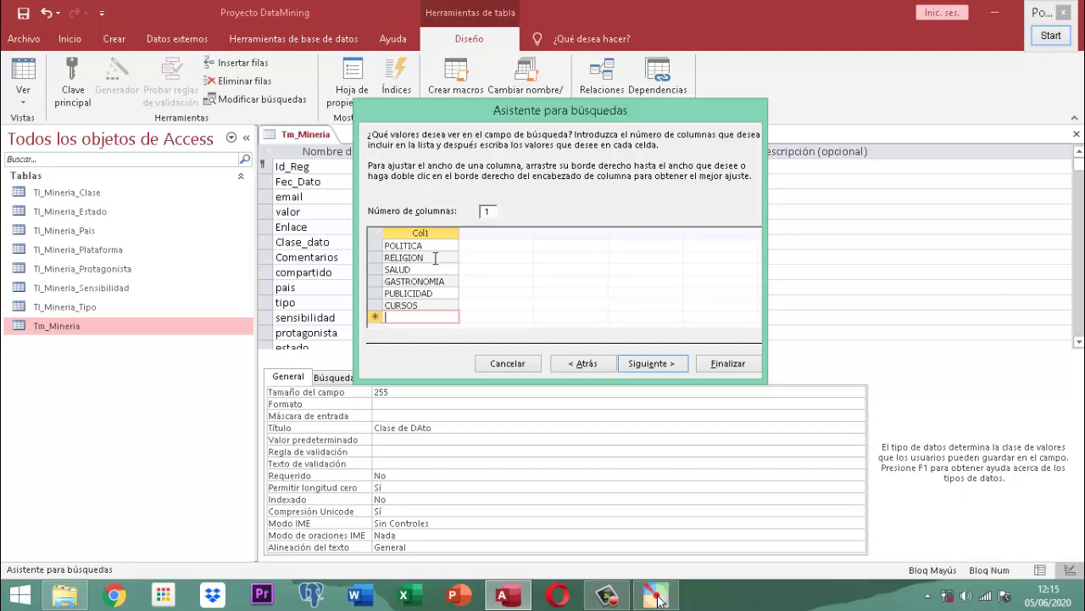
- Enter MEME GOMICO in the next Col1 row and go on to the Clase_dato labelling page
text(MEME G)
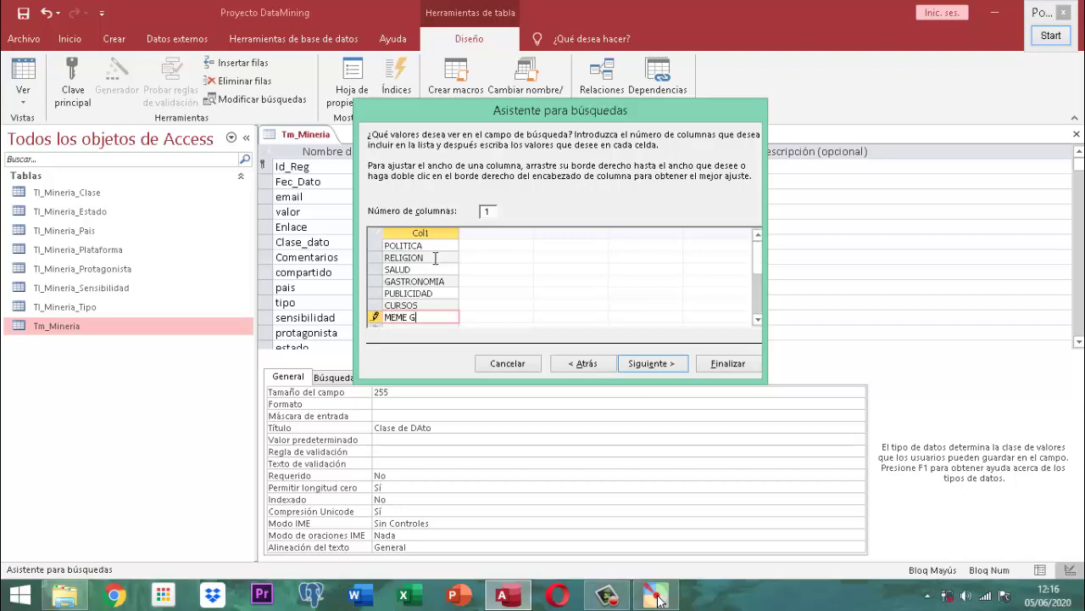
text(OMICO)
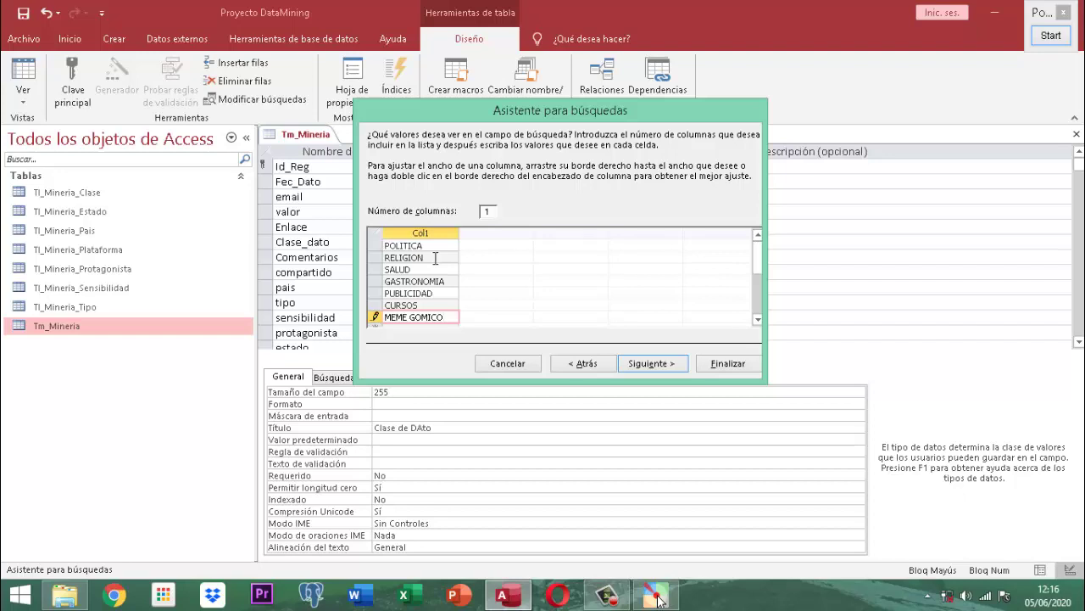
key(alt+s)
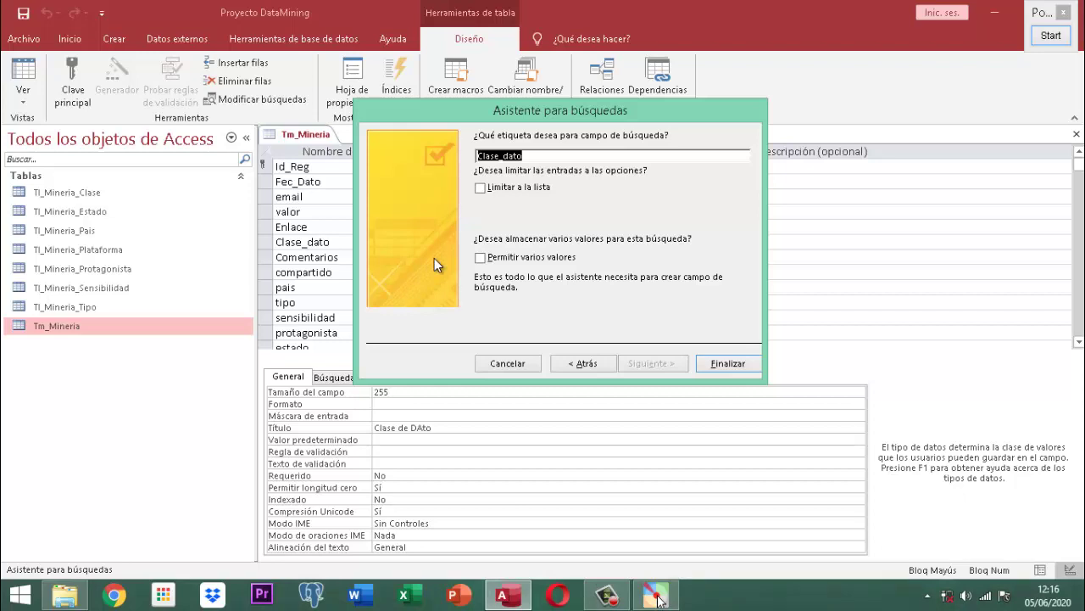
- Label the lookup 'CLASE DE INFORMACION', check Limitar a la lista, keep single values, and finish the wizard
text(CLAS)
key(BackSpace)
key(BackSpace)
key(BackSpace)
text(LASE D)
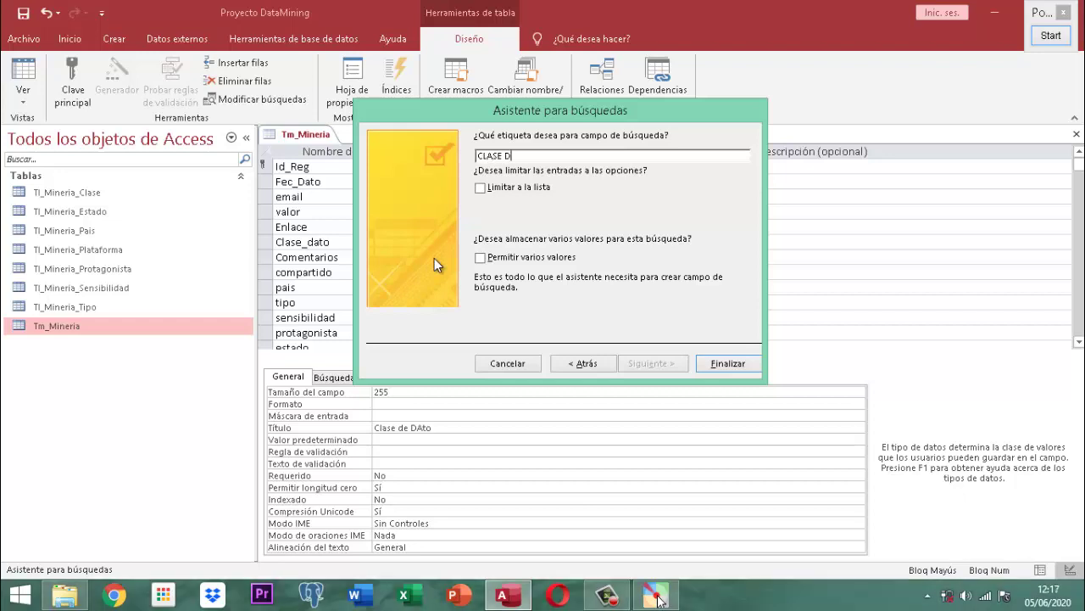
text(E INFORMACION)
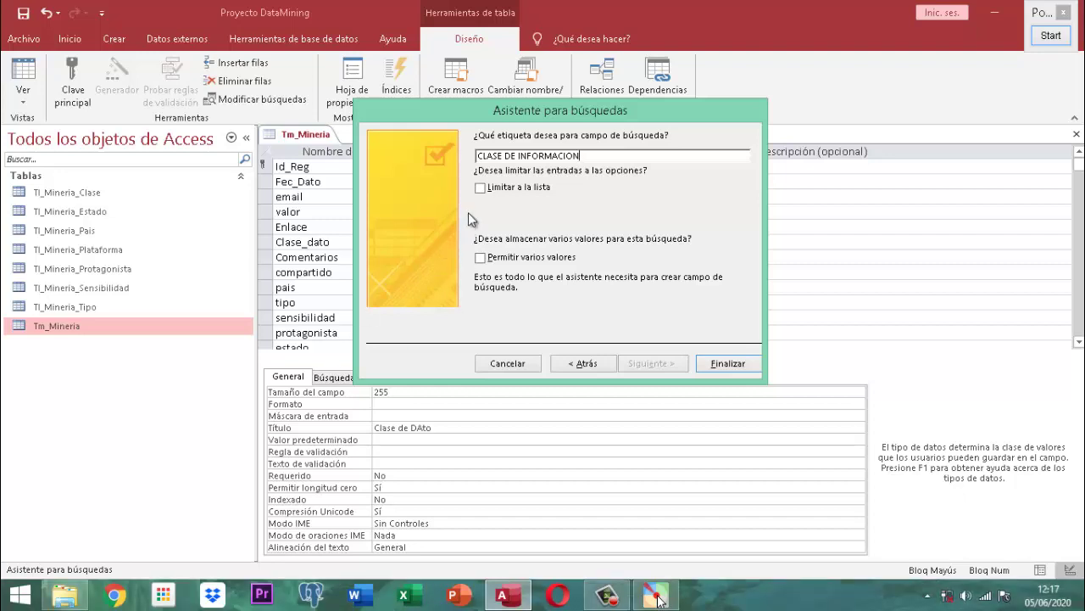
click(480, 189)
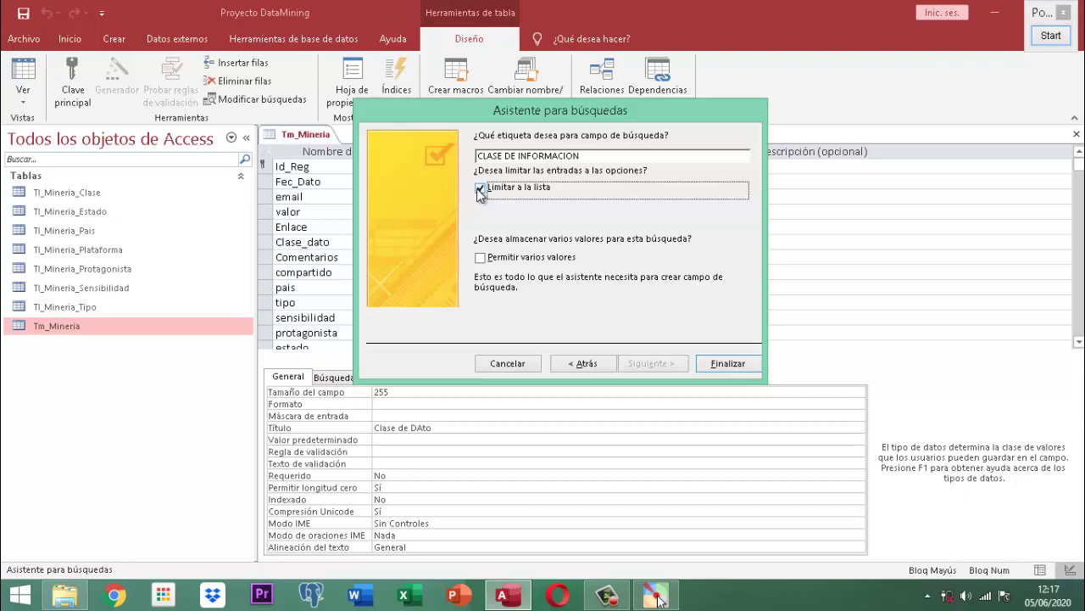
click(480, 262)
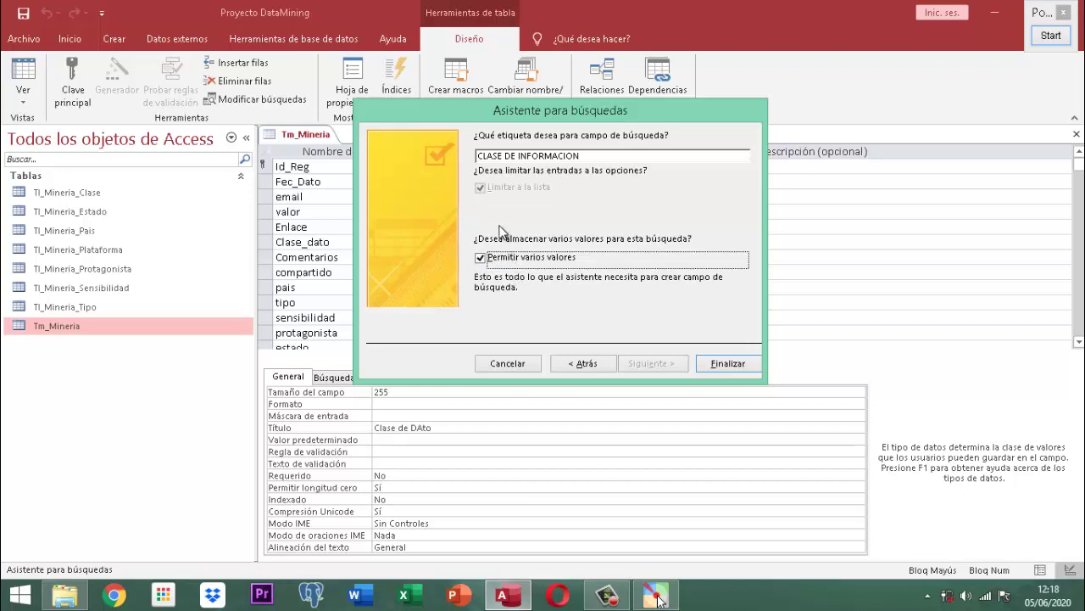
click(480, 263)
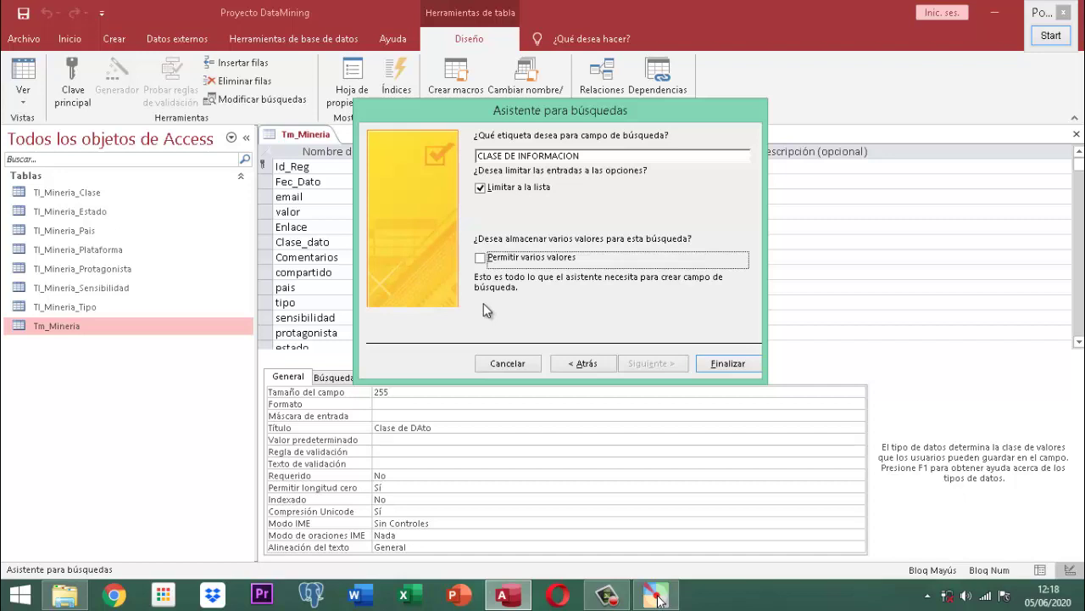
click(727, 363)
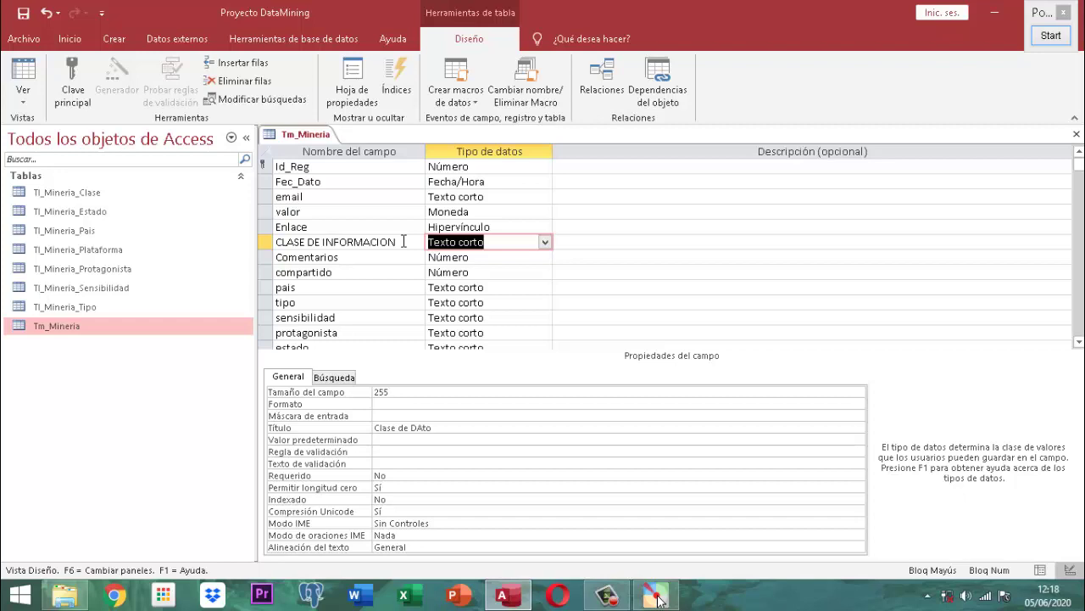
- Show the Búsqueda properties of CLASE DE INFORMACION, revealing its combo box value list
click(337, 380)
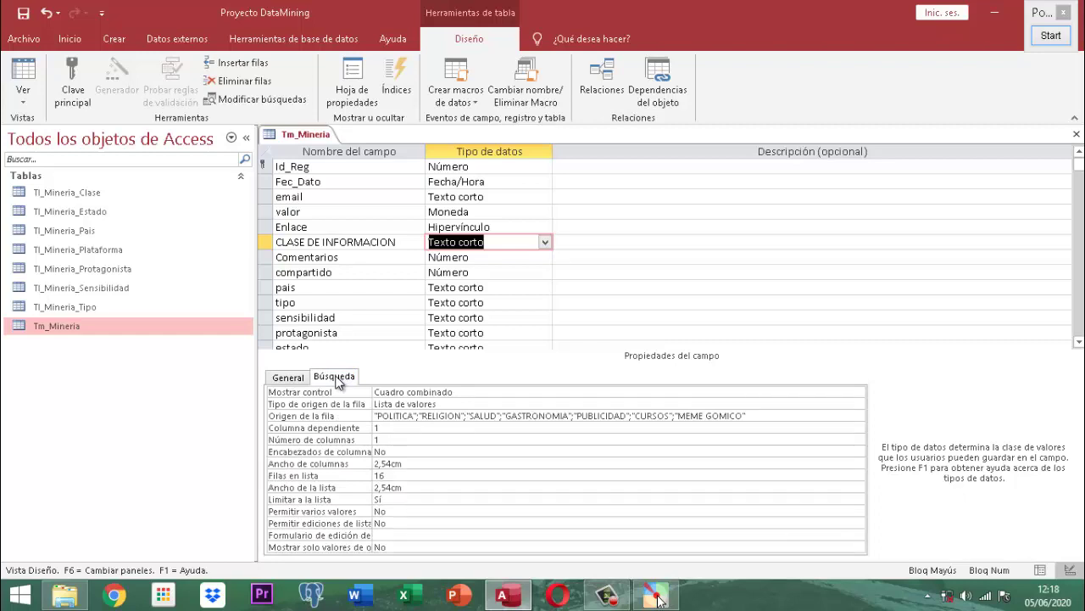
click(1050, 37)
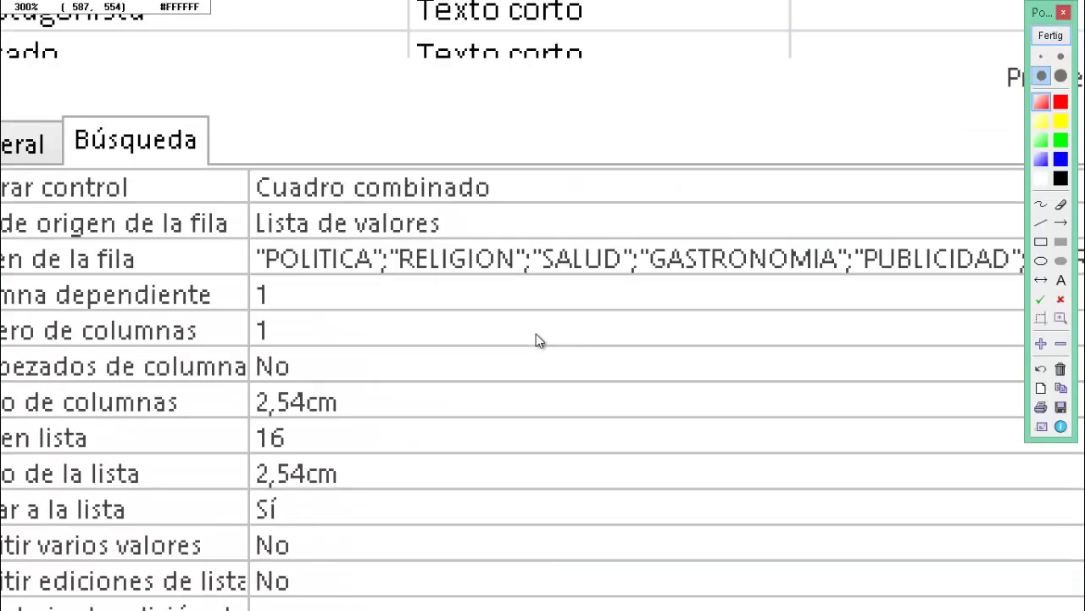
scroll(536, 335, down, 1)
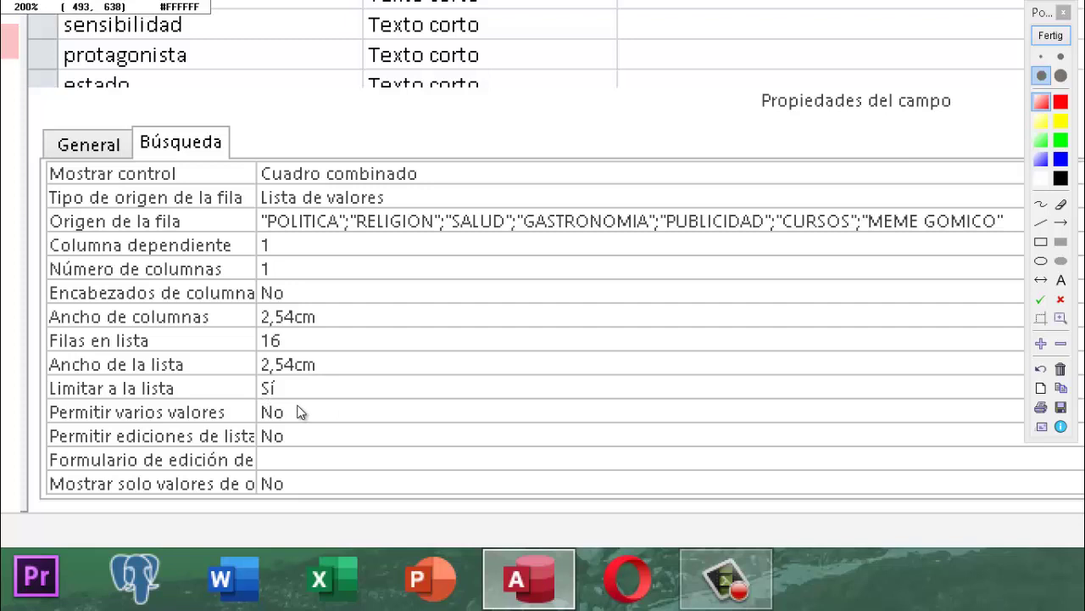
click(1038, 37)
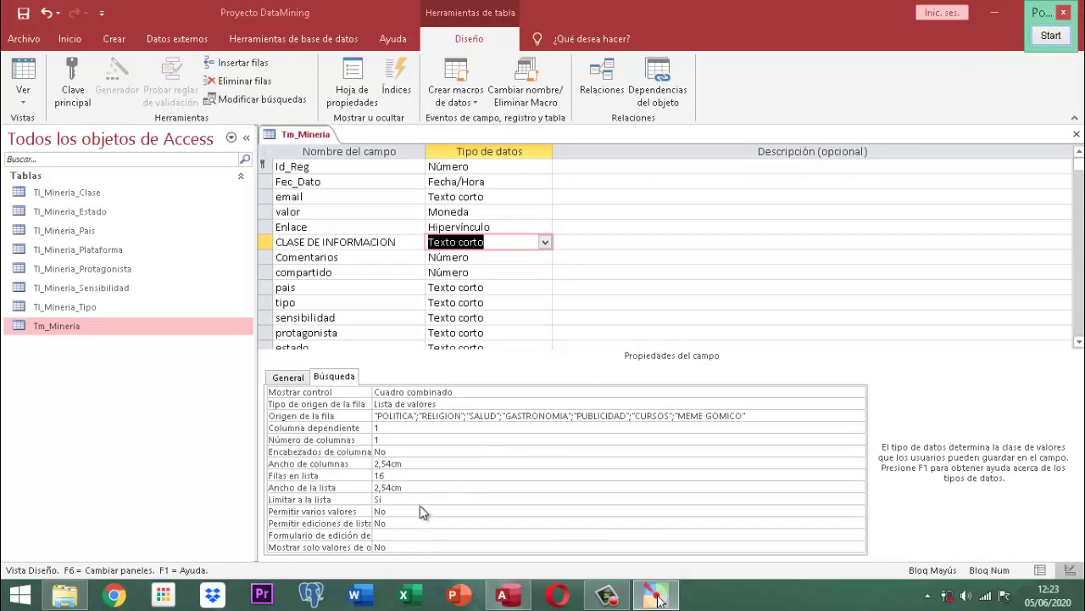
click(787, 415)
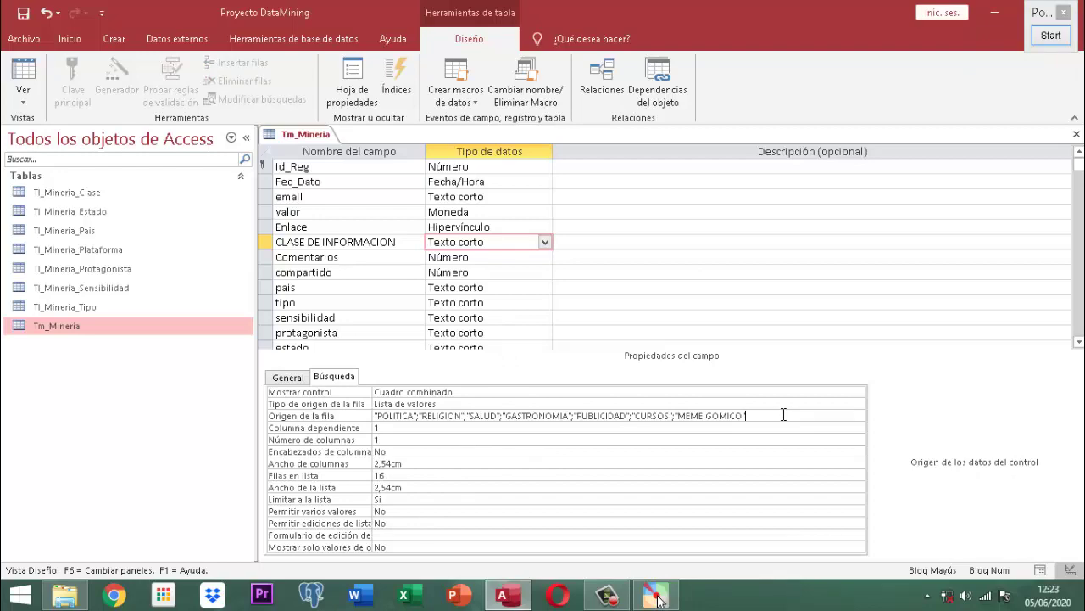
click(1051, 37)
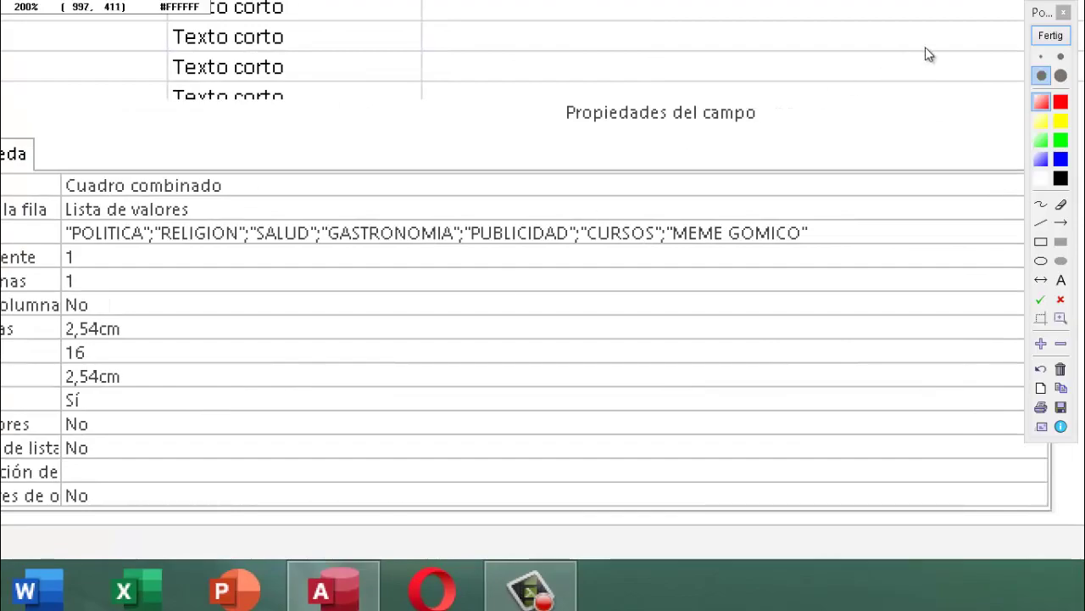
click(1051, 34)
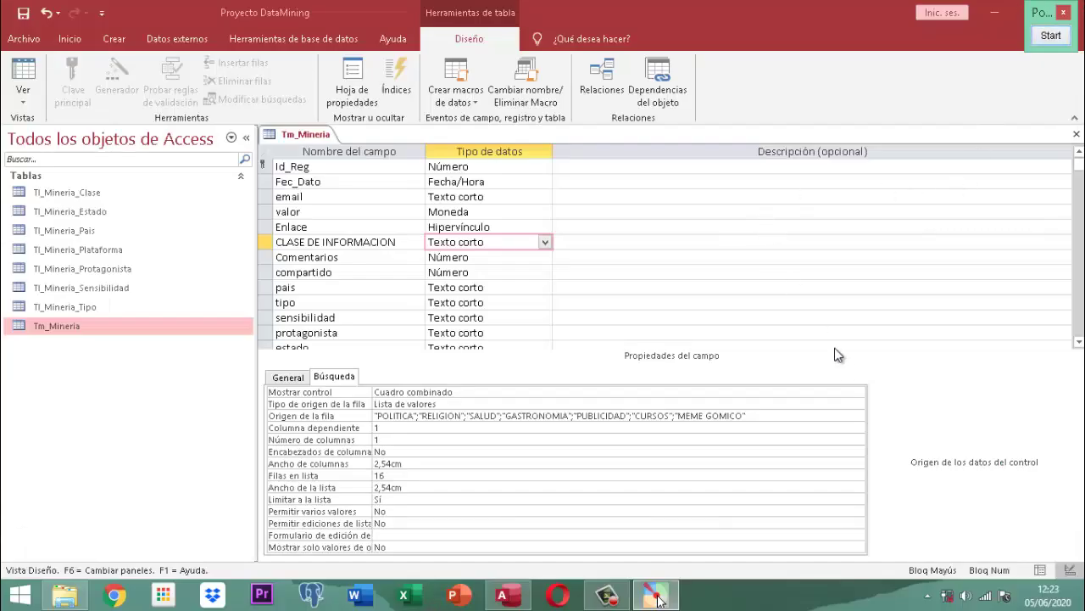
- Set Permitir varios valores to Sí for CLASE DE INFORMACION
click(406, 511)
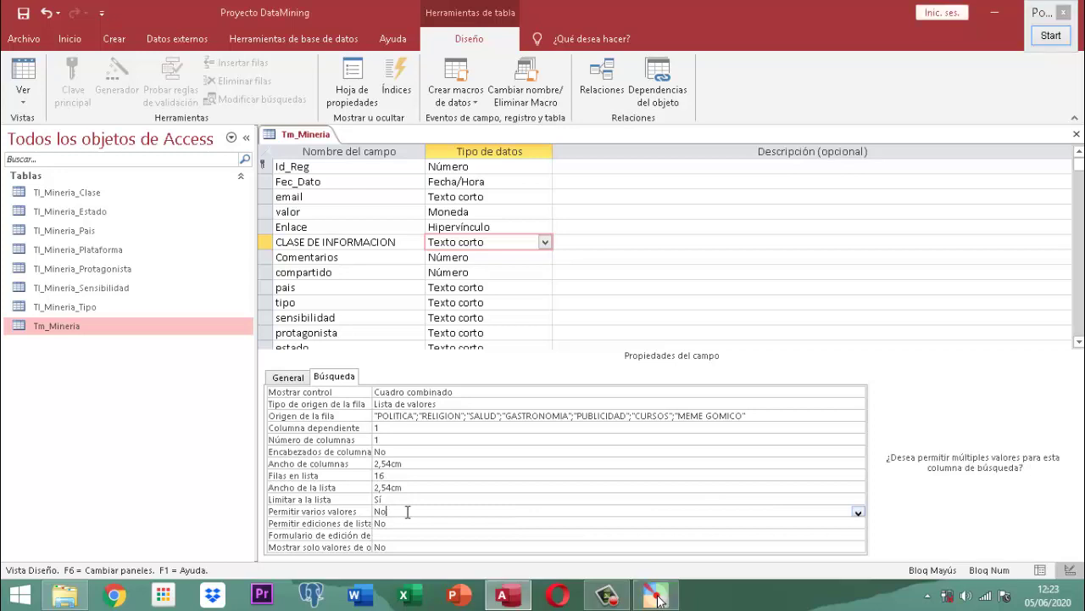
key(alt+Down)
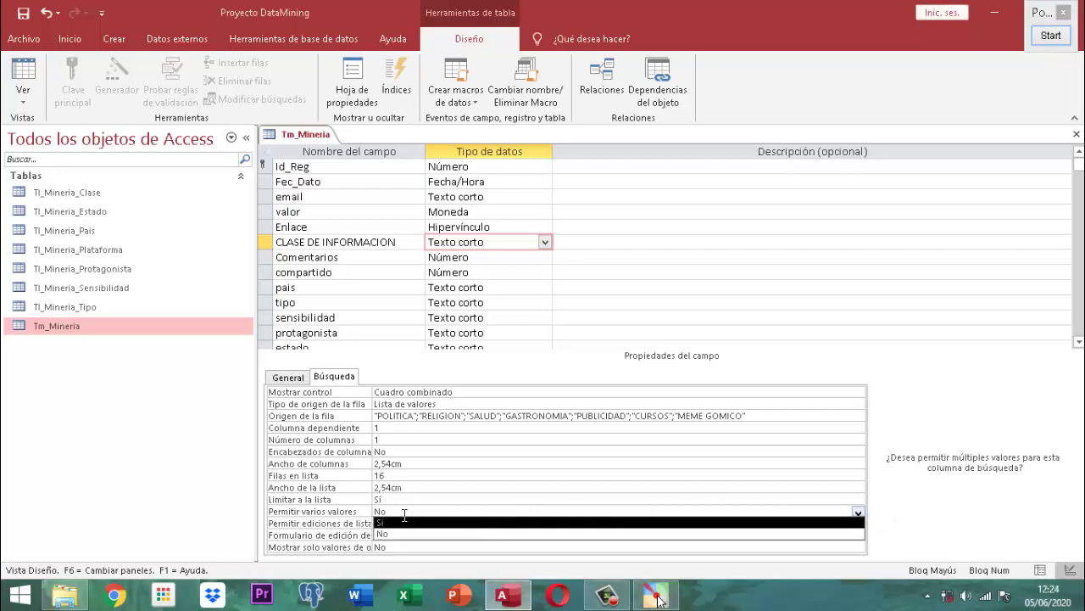
click(388, 522)
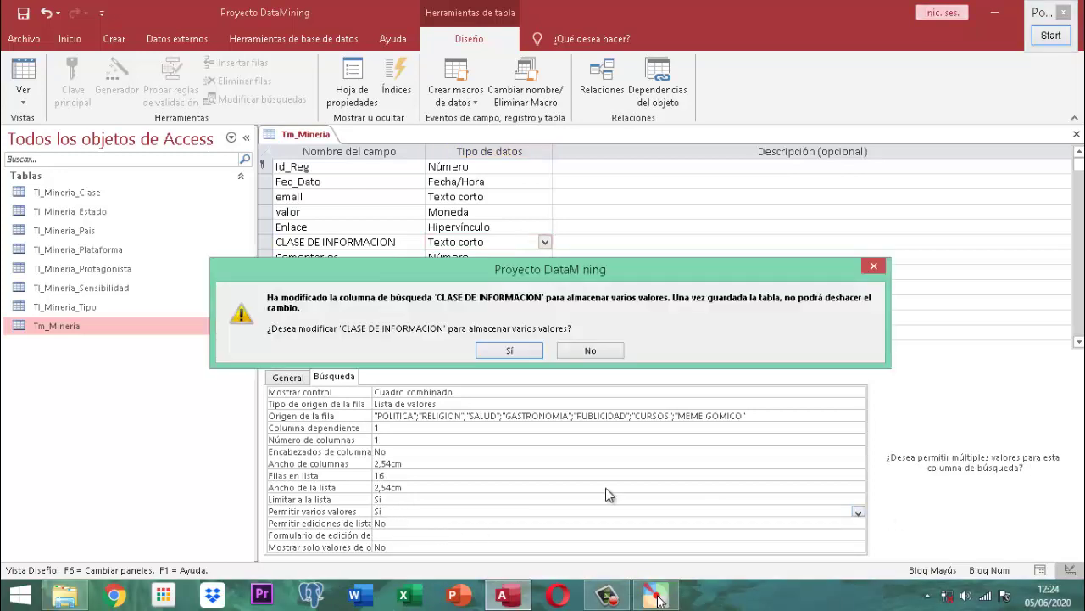
click(509, 350)
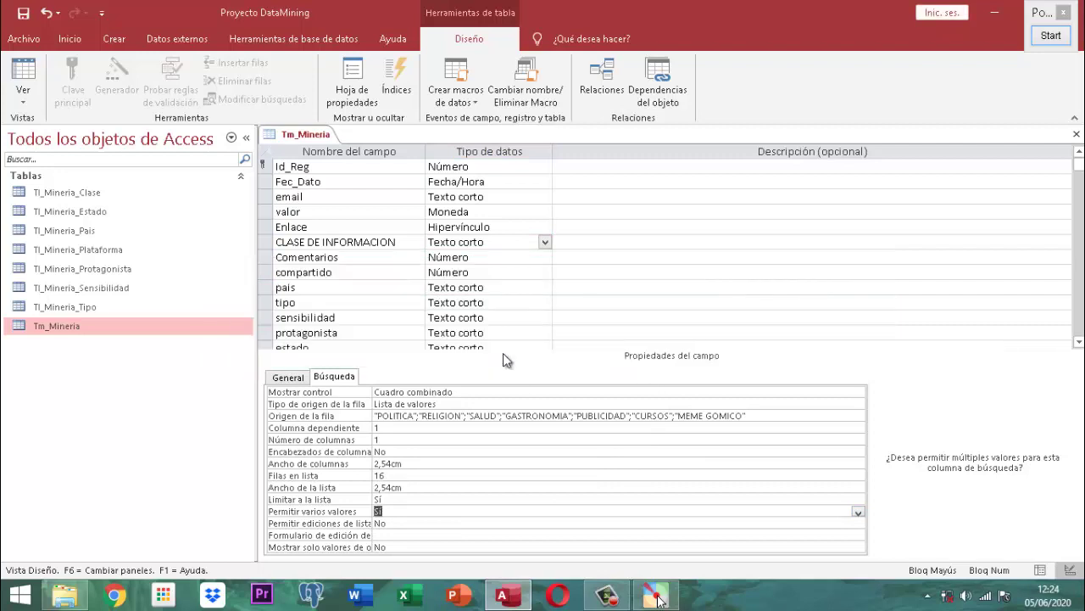
click(755, 415)
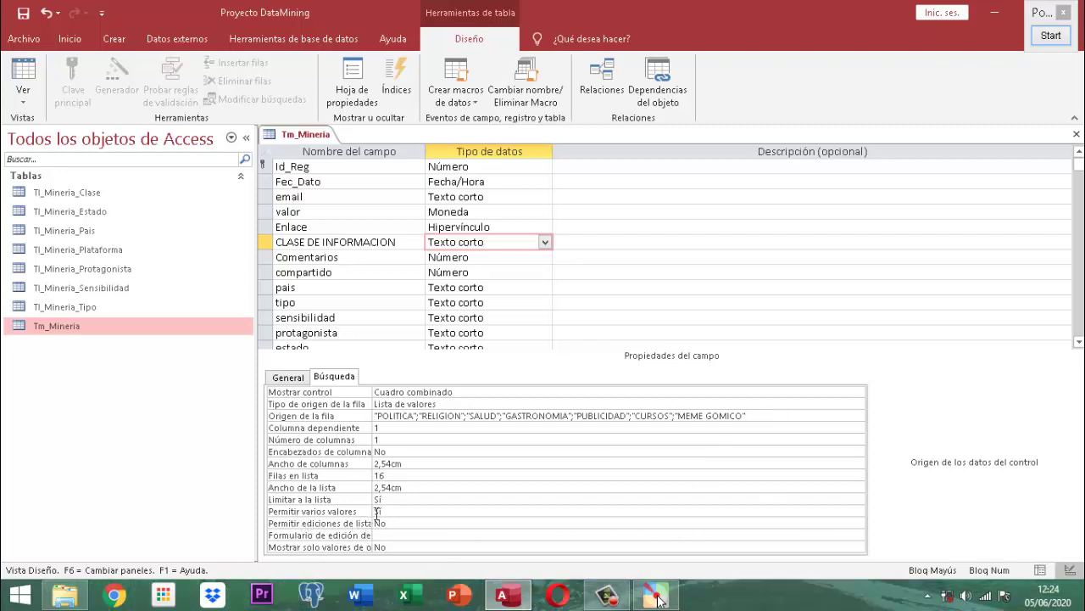
- Set Permitir ediciones de lista de valores to Sí and magnify the Origen de la fila value
click(394, 524)
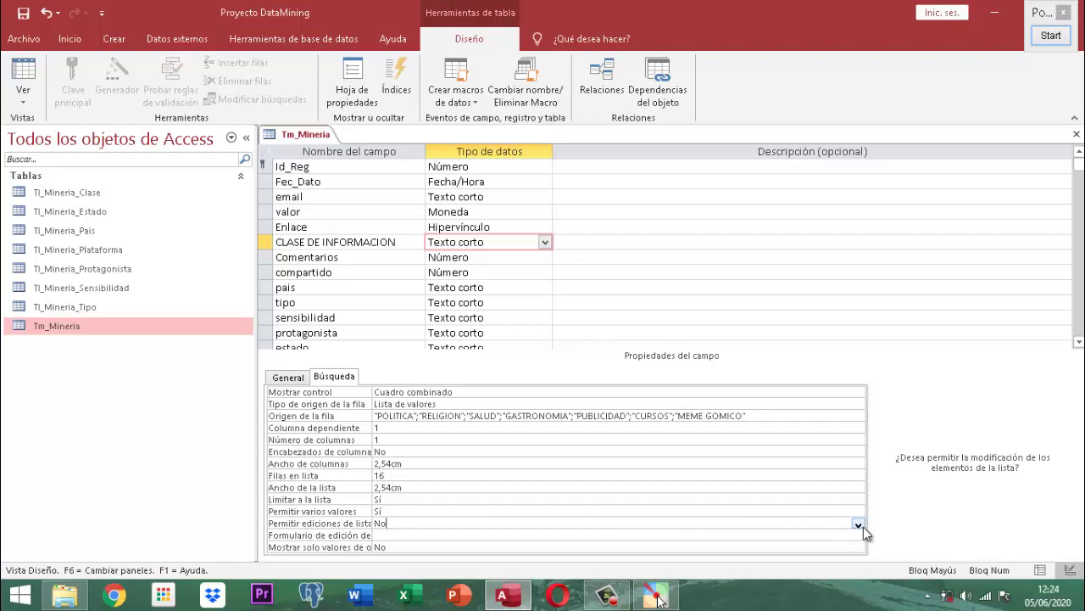
click(859, 524)
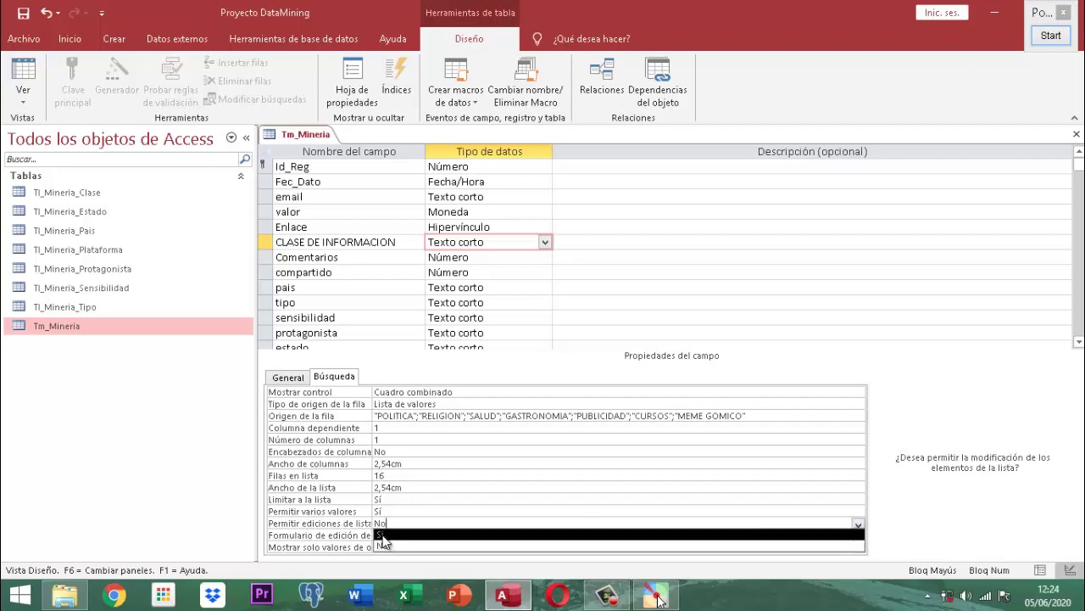
click(389, 535)
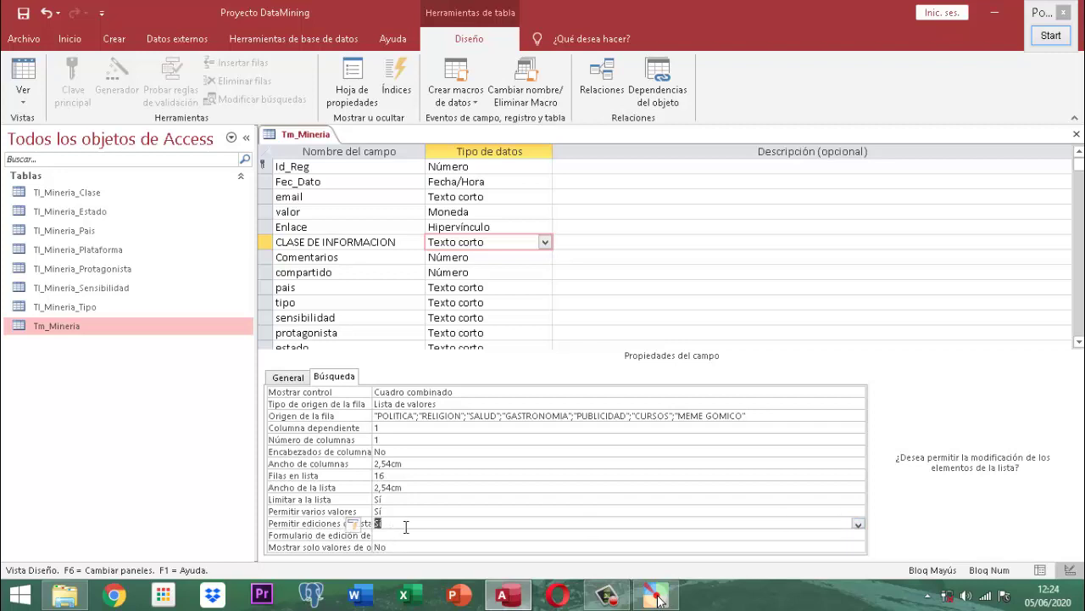
click(789, 418)
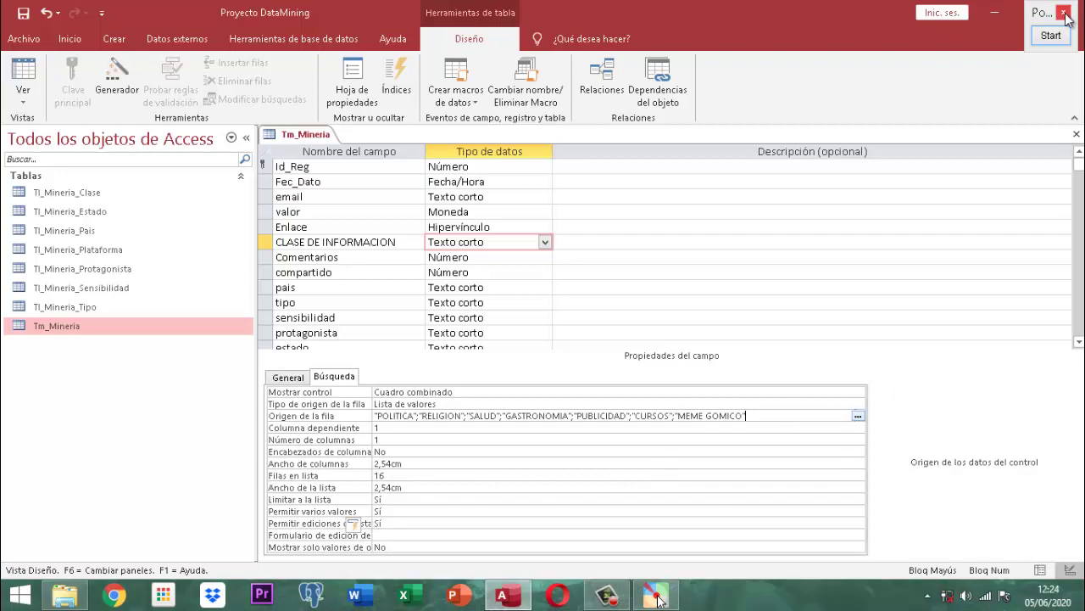
click(1051, 35)
scroll(840, 297, up, 3)
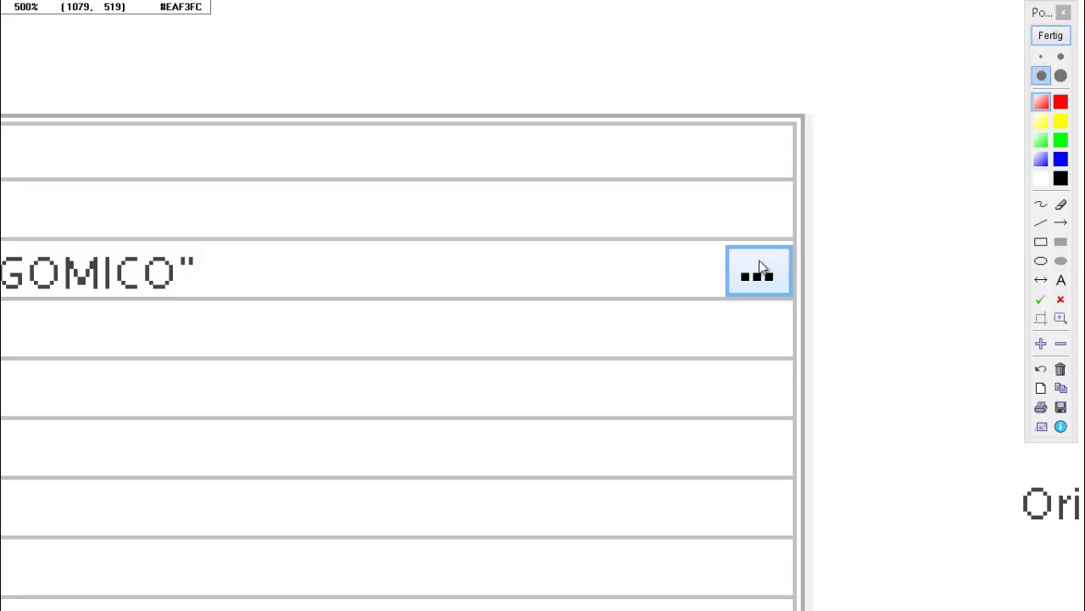
click(1052, 38)
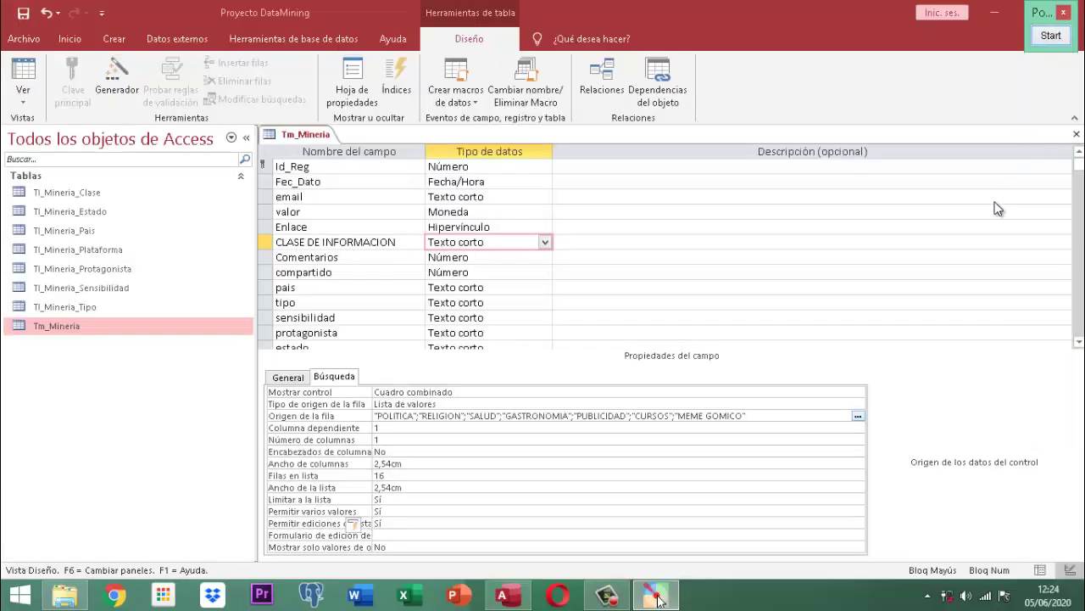
click(858, 415)
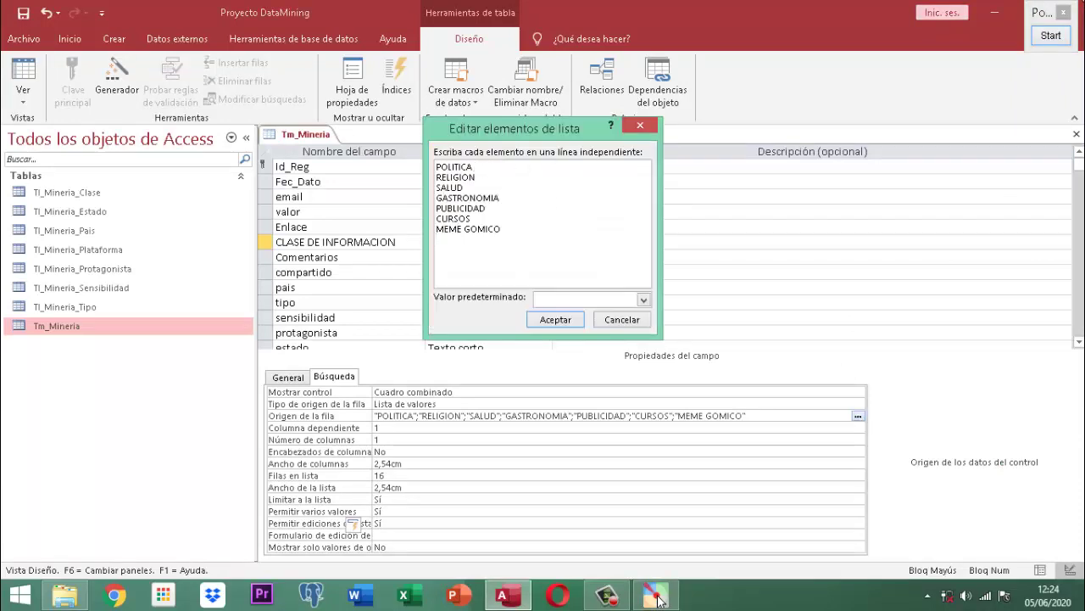
click(1050, 36)
scroll(620, 153, up, 2)
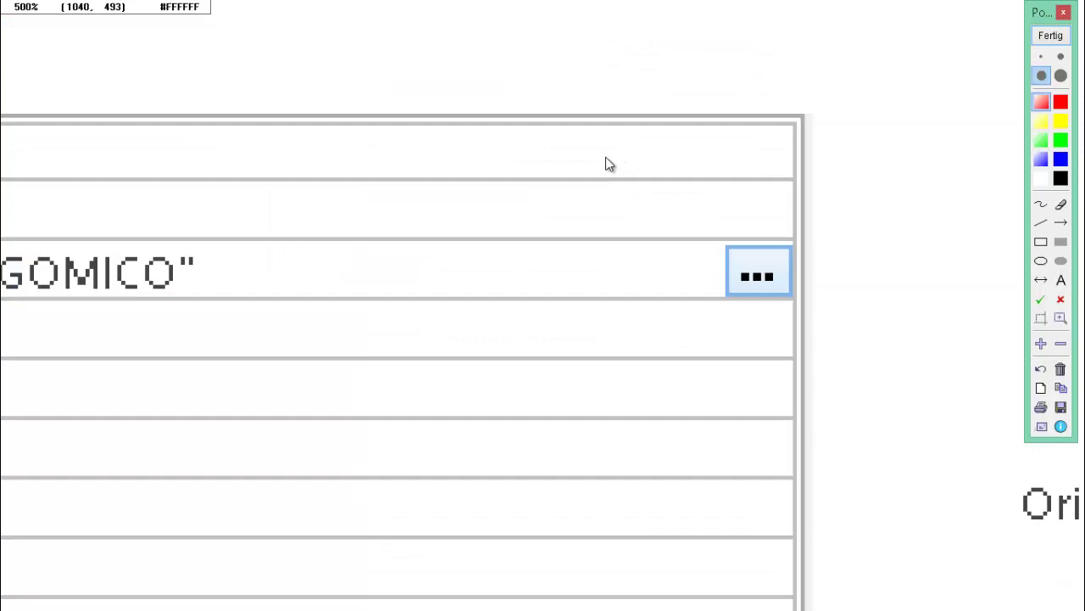
scroll(605, 161, up, 2)
scroll(612, 169, down, 2)
scroll(612, 167, down, 2)
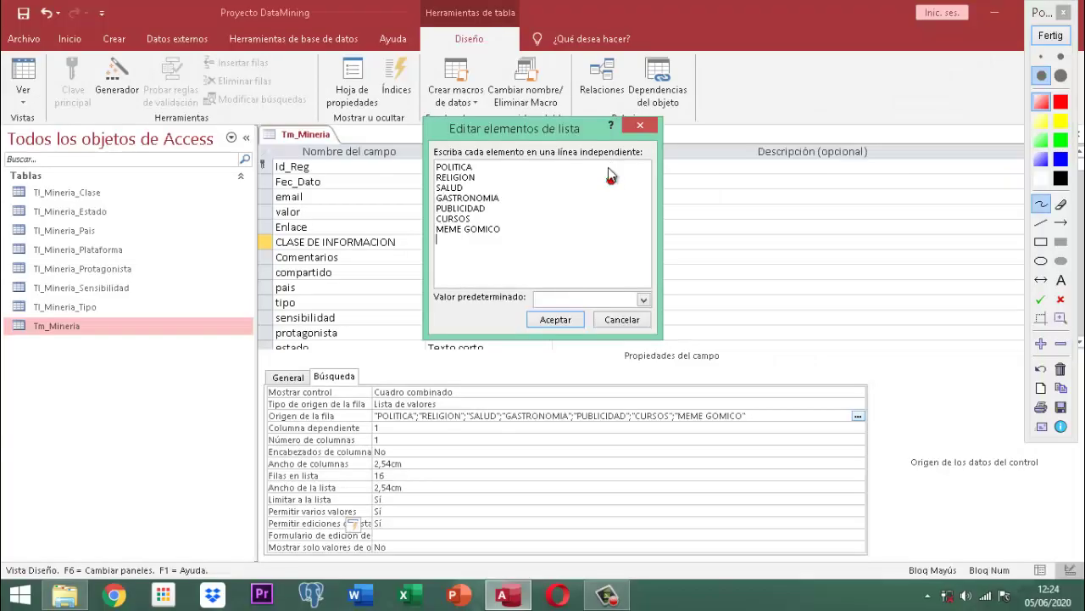
scroll(434, 156, up, 2)
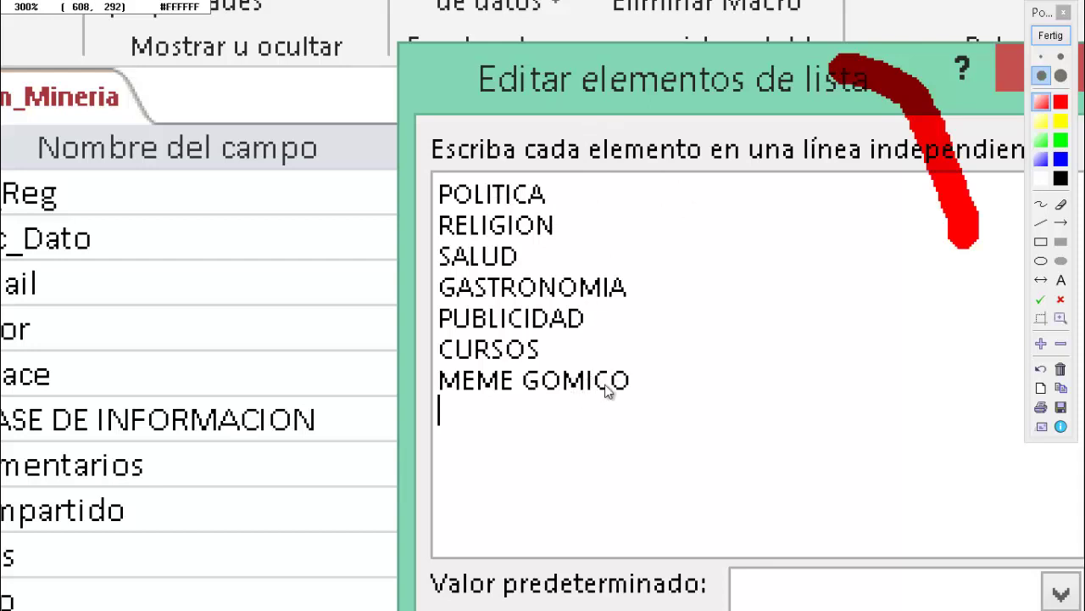
click(1048, 37)
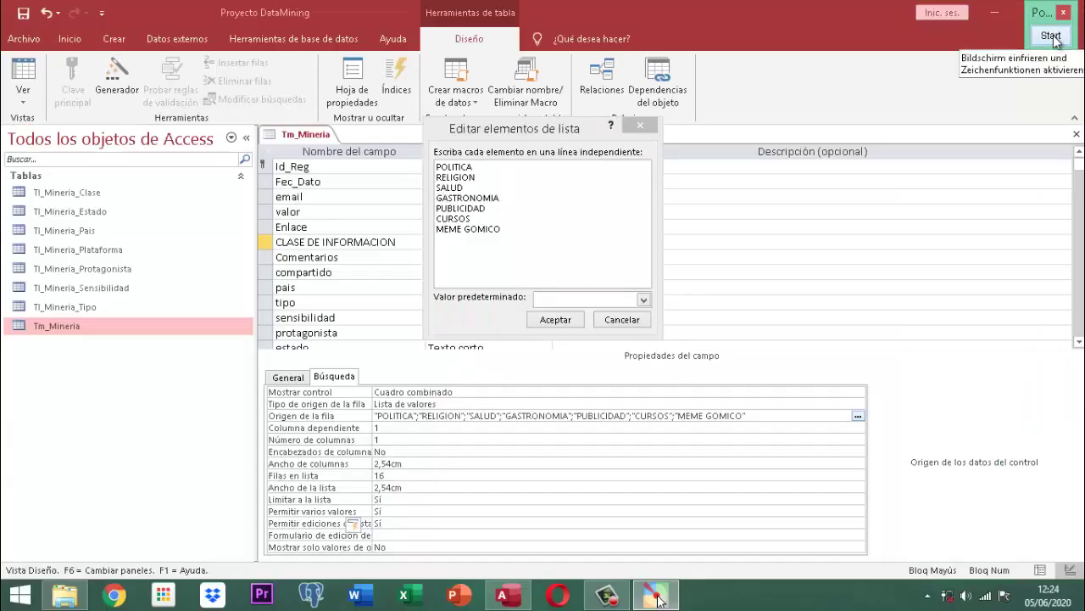
click(621, 319)
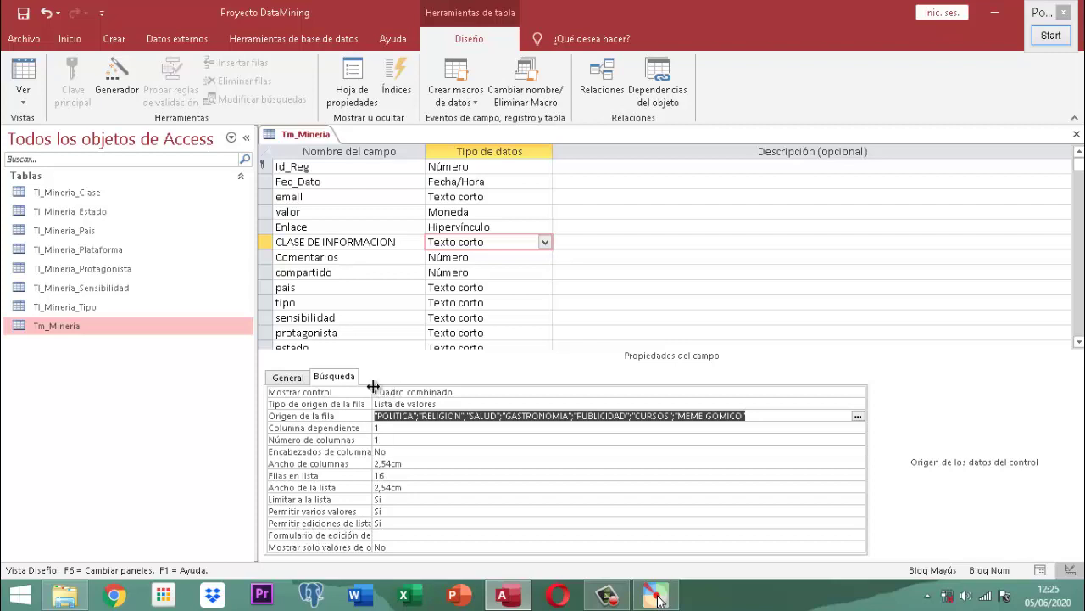
- Widen the property-name column and open Editar elementos de lista for the Origen de la fila list
drag(374, 387, 424, 387)
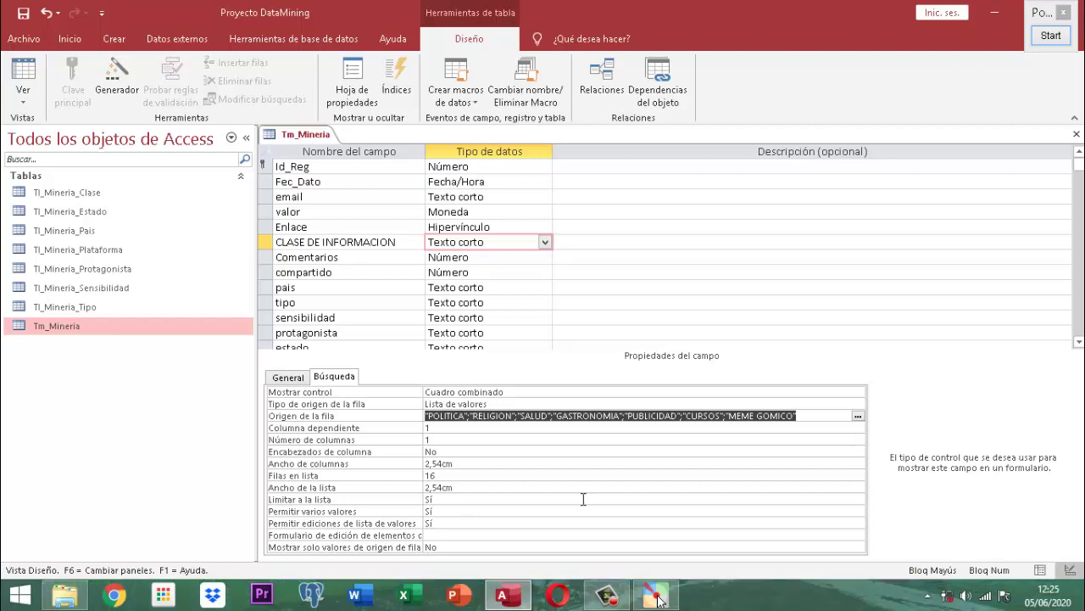
click(858, 419)
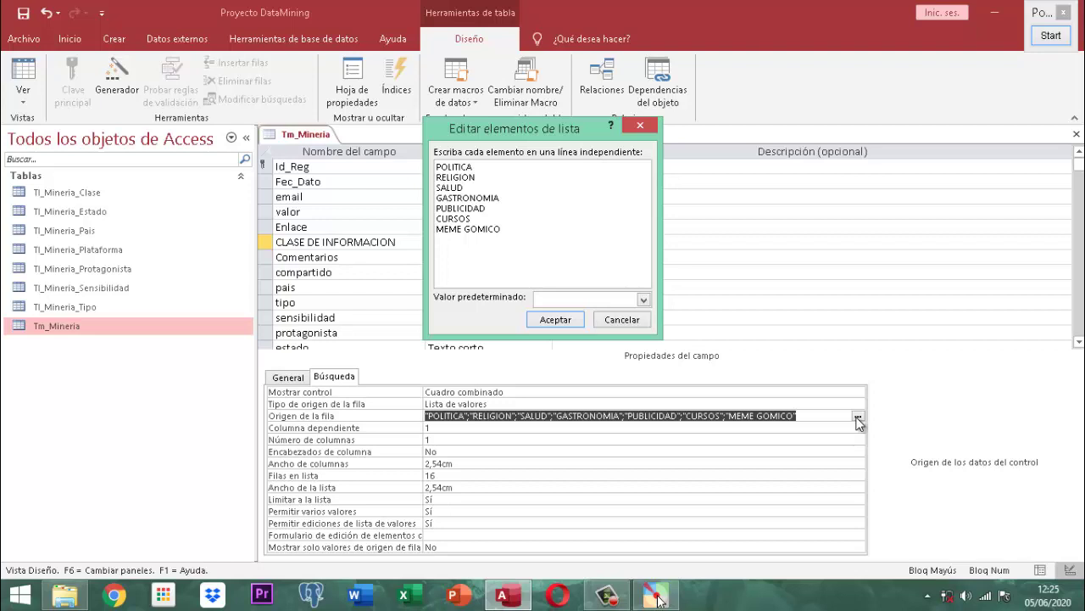
- Cancel the Editar elementos de lista dialog, leaving the seven items POLITICA through MEME GOMICO unchanged
click(640, 321)
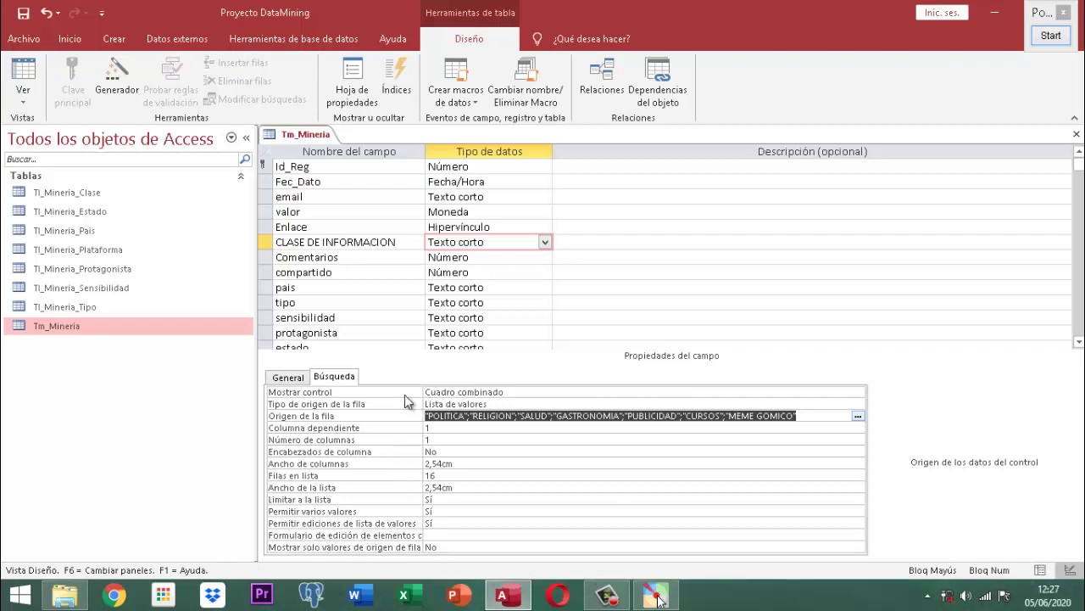
- Widen the property-name column further and inspect the Formulario de edición and Mostrar solo valores rows
drag(424, 390, 481, 398)
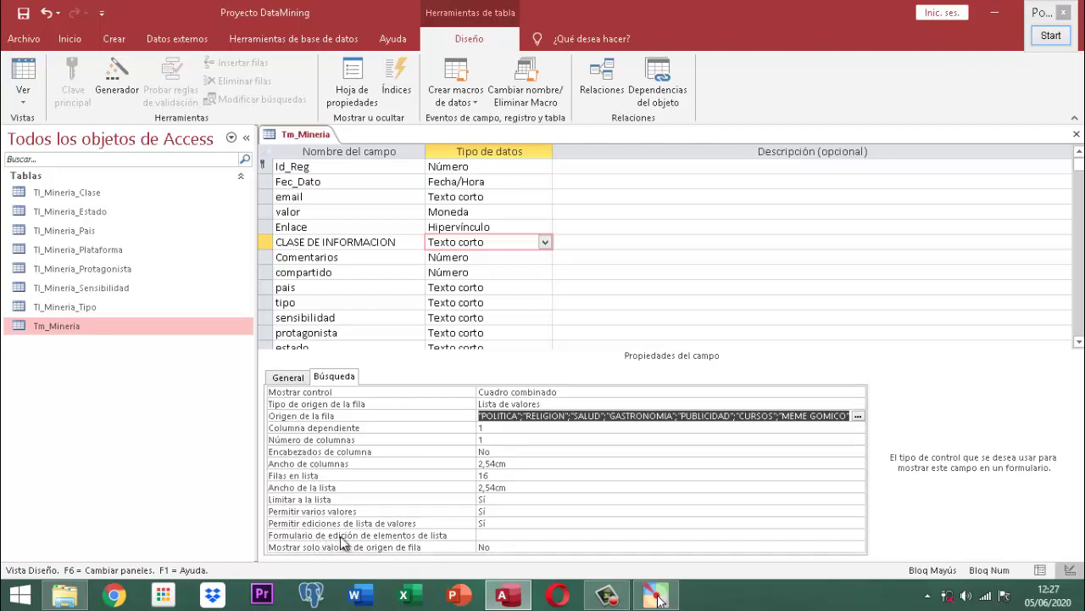
click(500, 536)
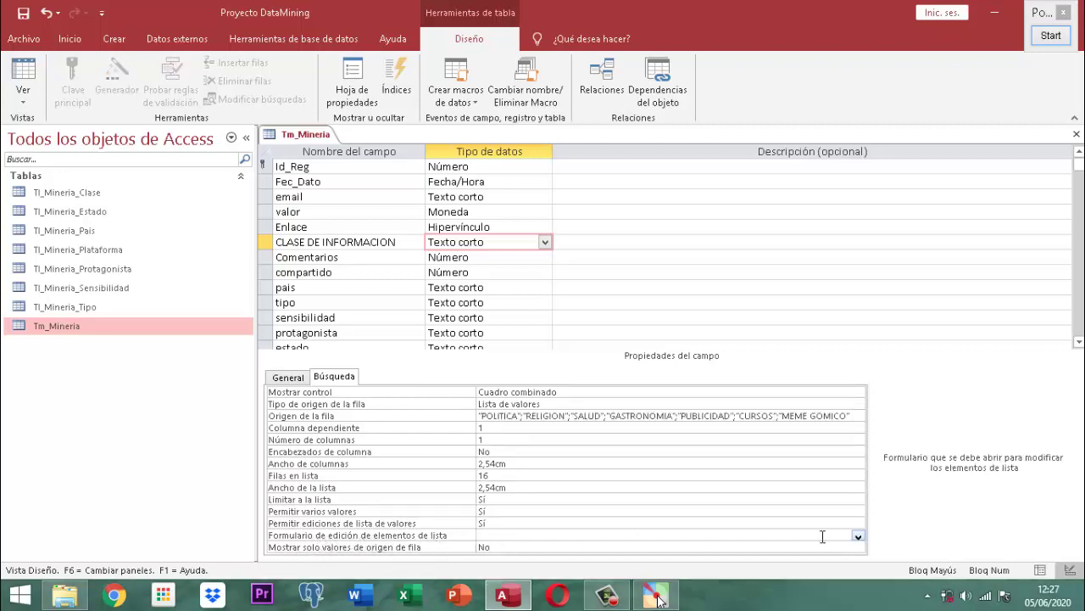
click(859, 537)
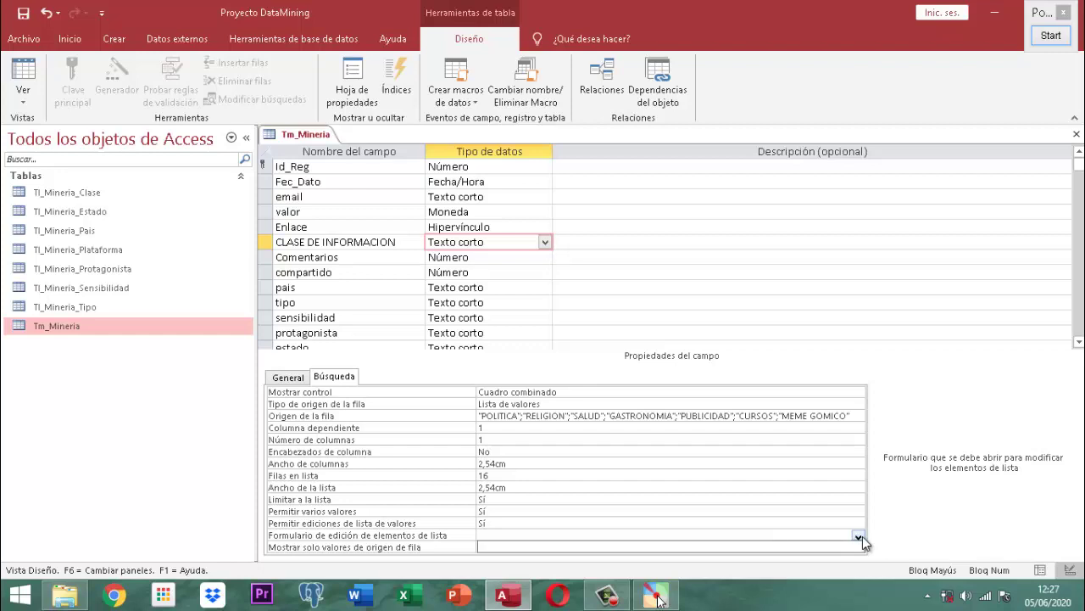
click(862, 536)
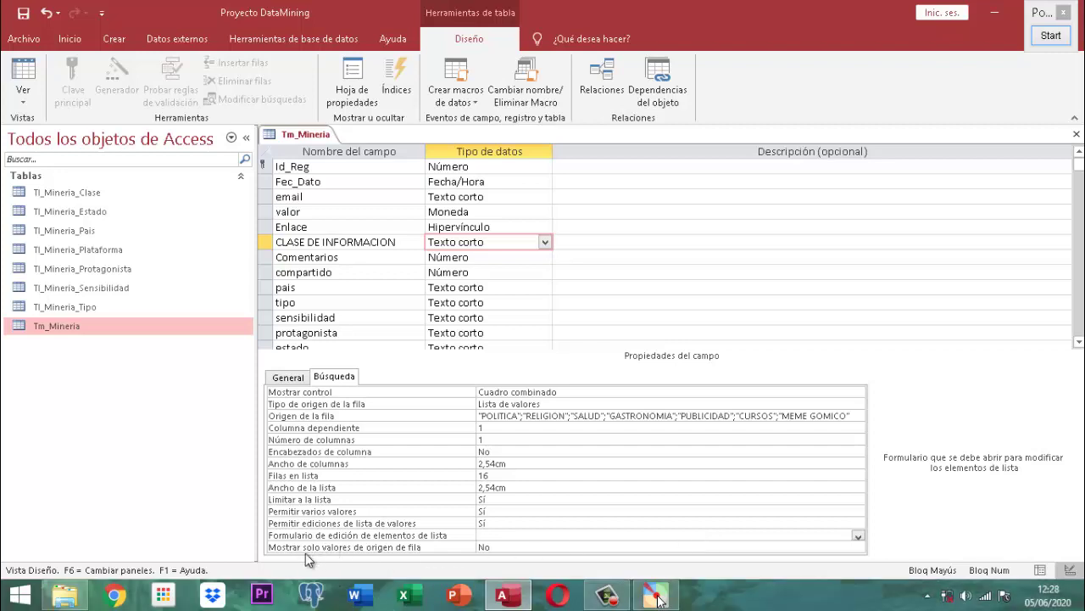
click(500, 547)
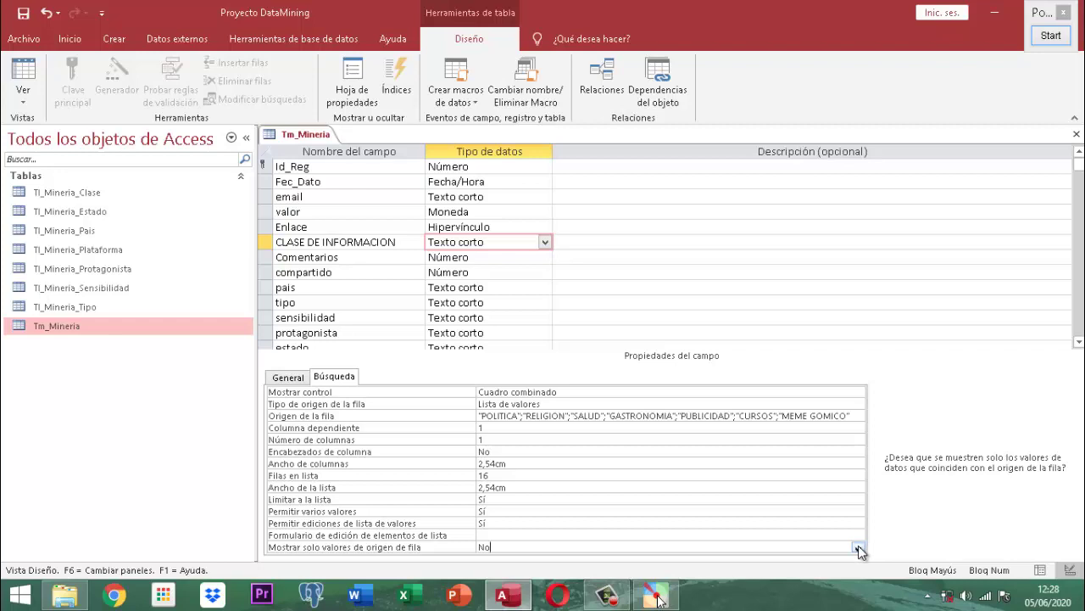
click(859, 549)
click(859, 550)
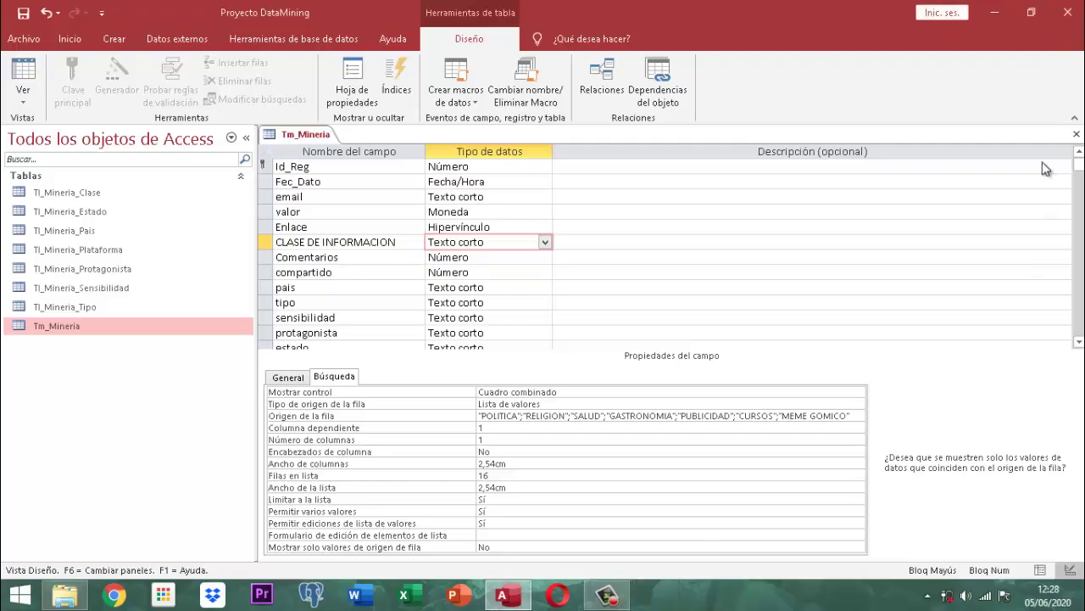
scroll(1045, 169, up, 4)
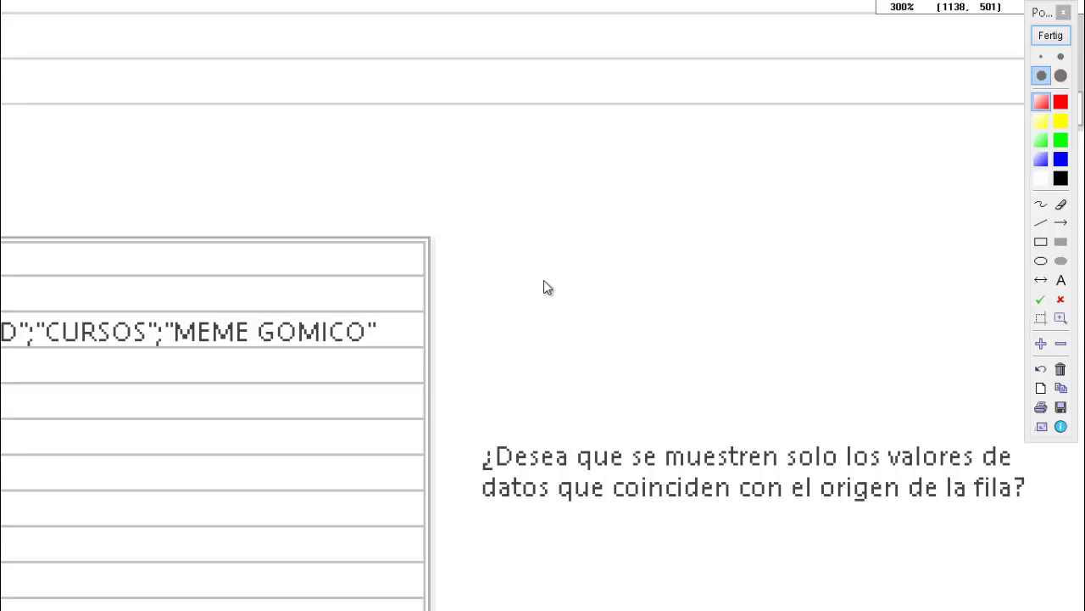
- Exit ZoomIt magnification via Fertig to show the full Access table design again
click(1049, 35)
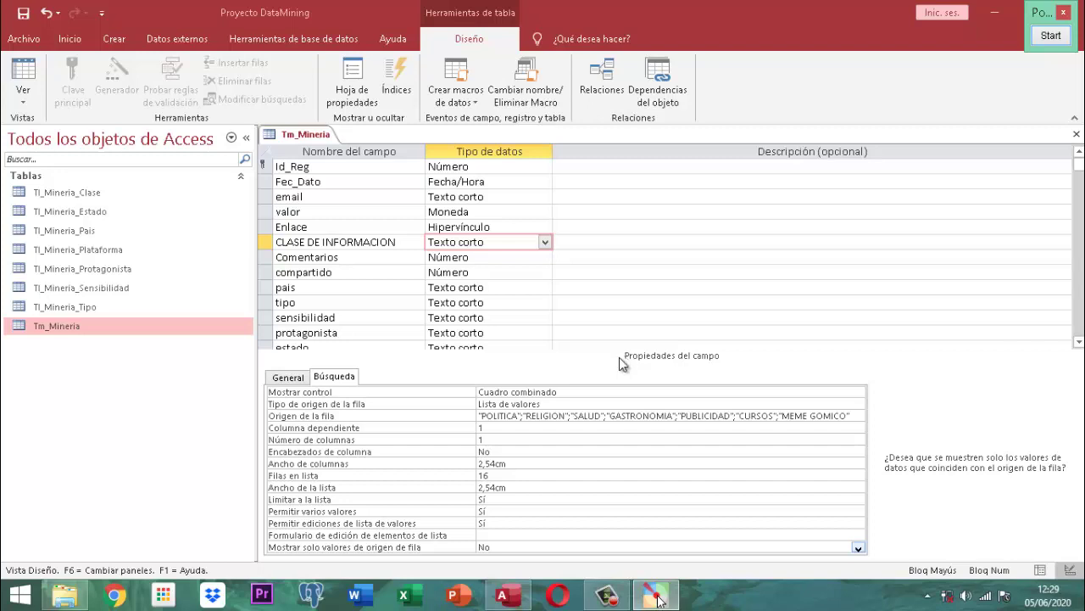
- Set CLASE DE INFORMACION's Mostrar control to Cuadro de texto
click(593, 391)
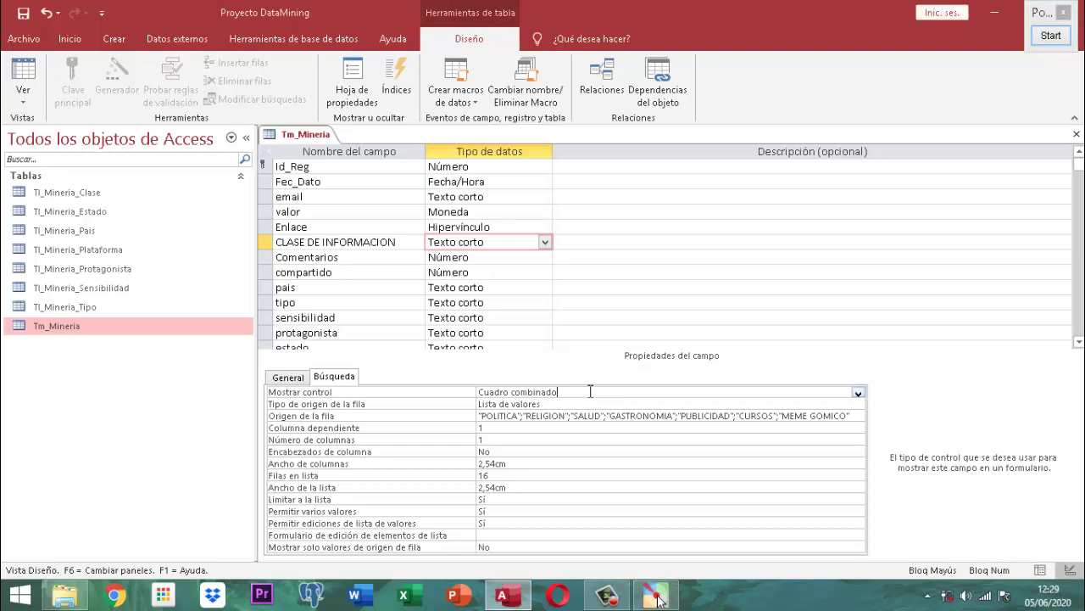
click(861, 392)
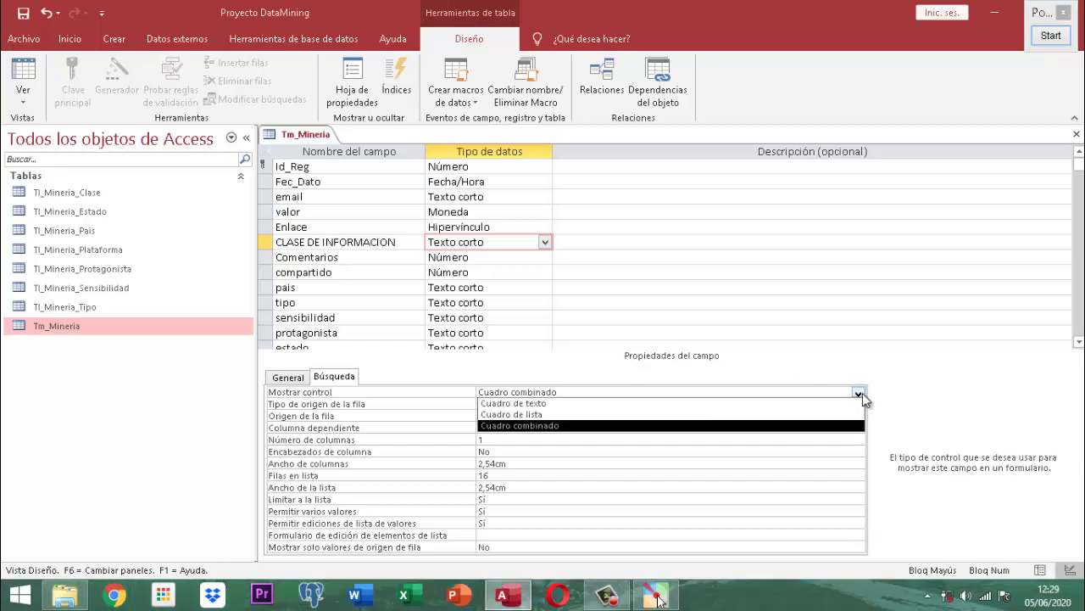
click(520, 404)
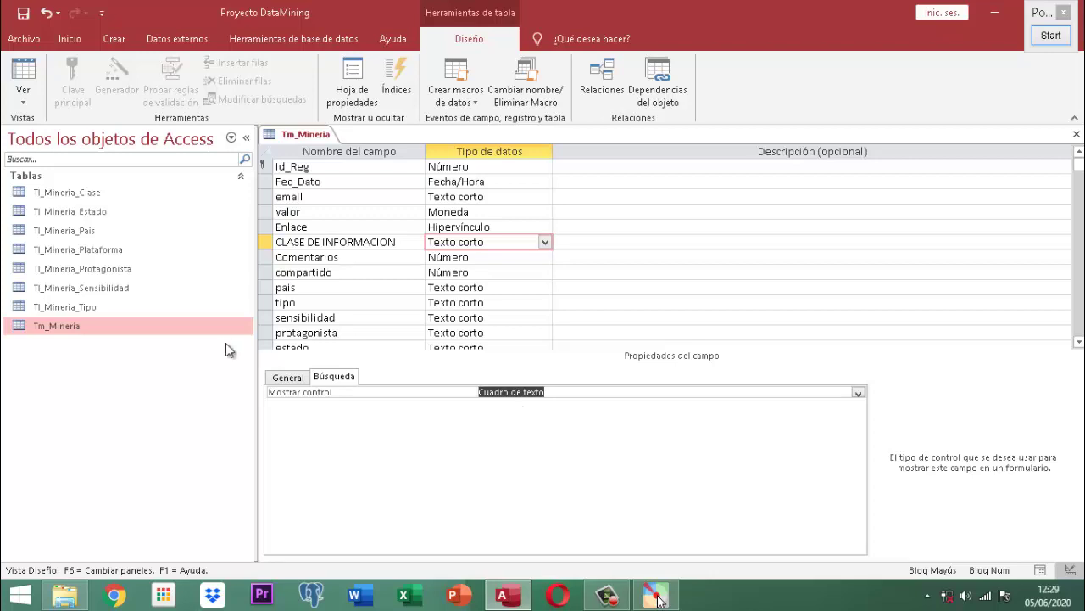
- Change CLASE DE INFORMACION's data type to Asistente para búsqueda to relaunch the Lookup Wizard
click(545, 242)
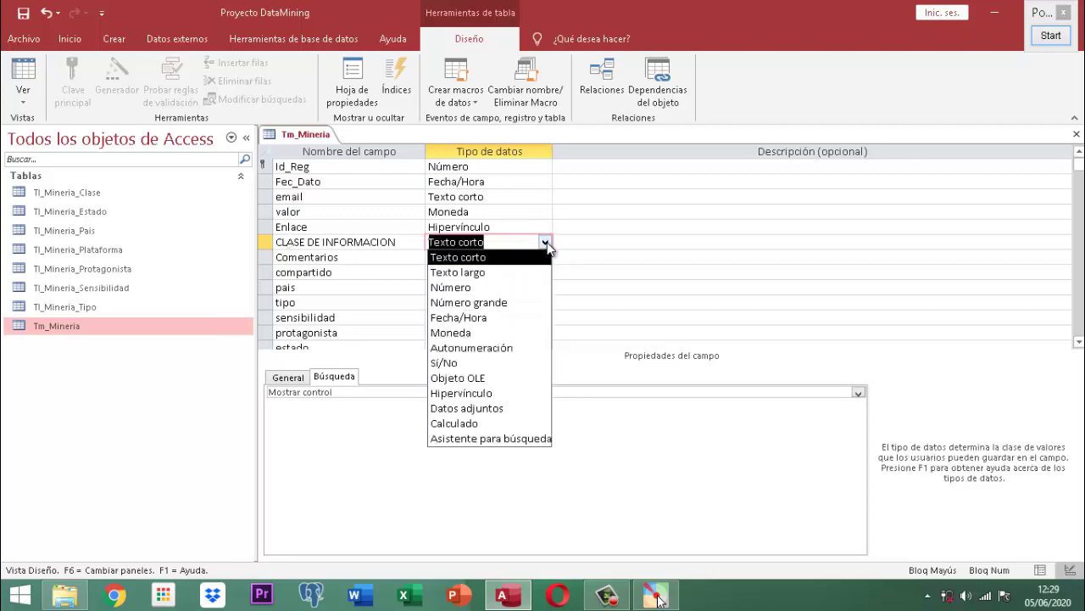
click(542, 439)
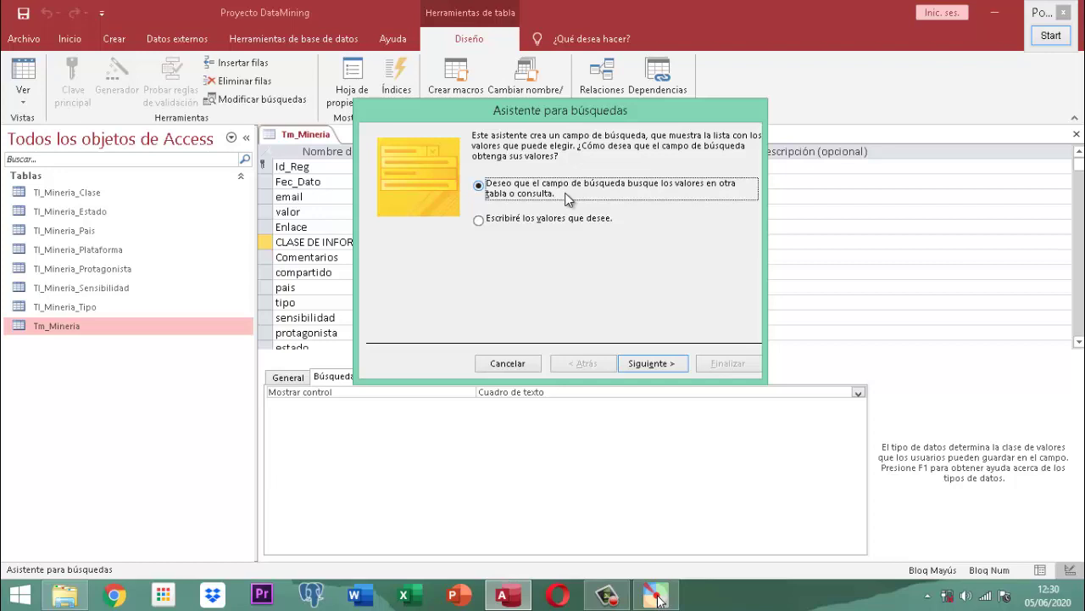
- Choose Tabla: Tl_Mineria_Clase as the lookup source after browsing the Consultas and Ambas lists
click(651, 363)
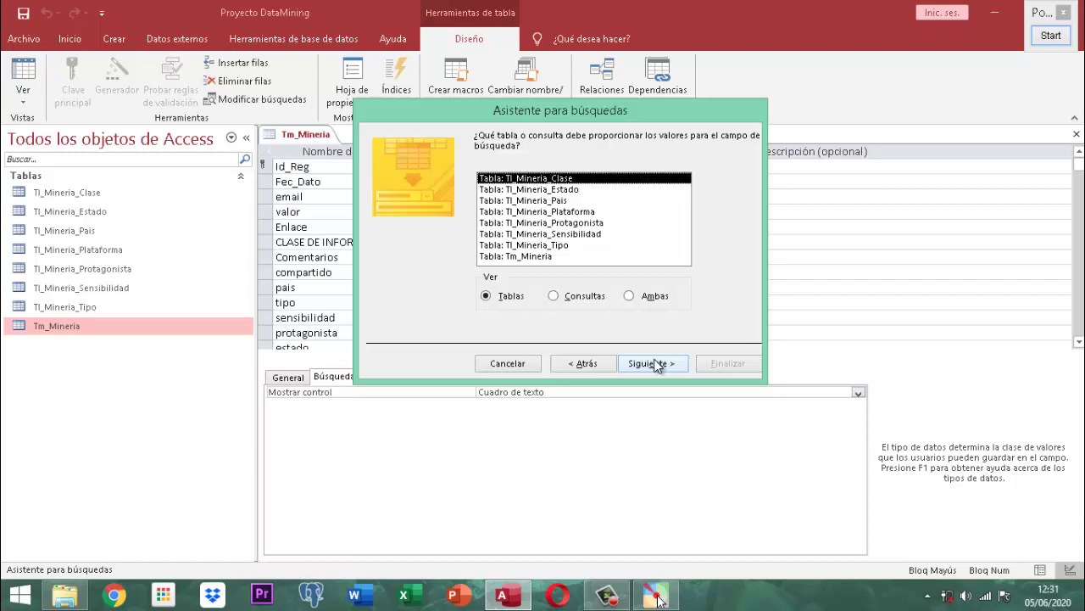
click(554, 297)
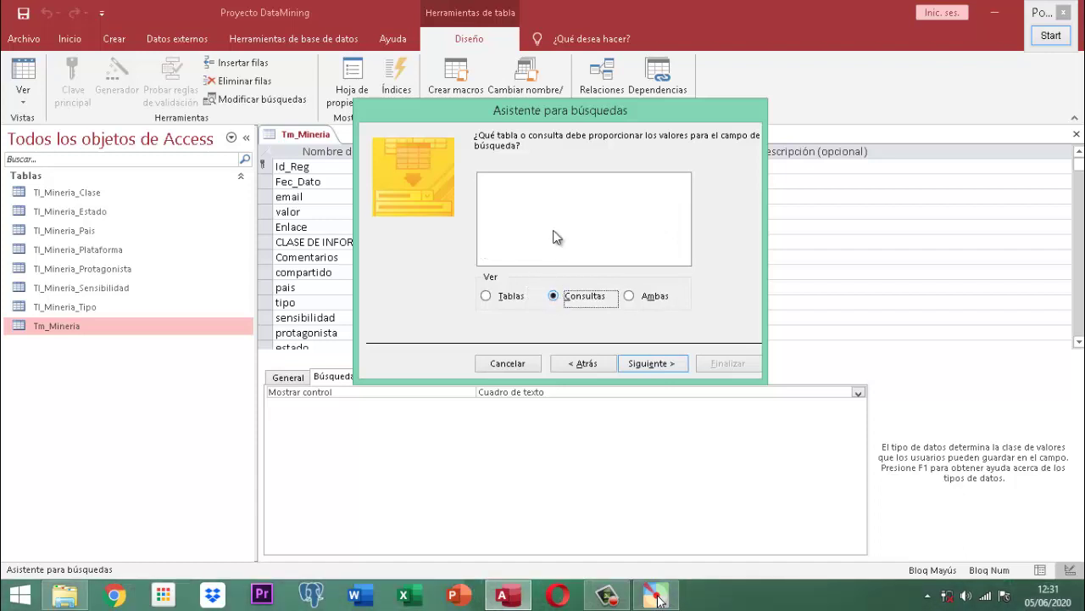
click(632, 299)
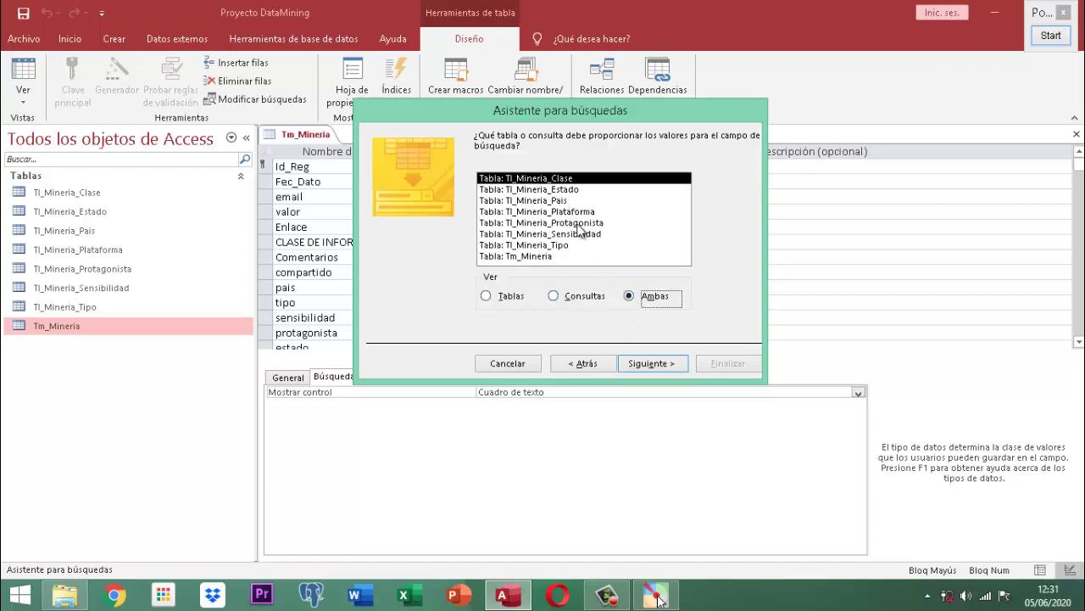
click(503, 298)
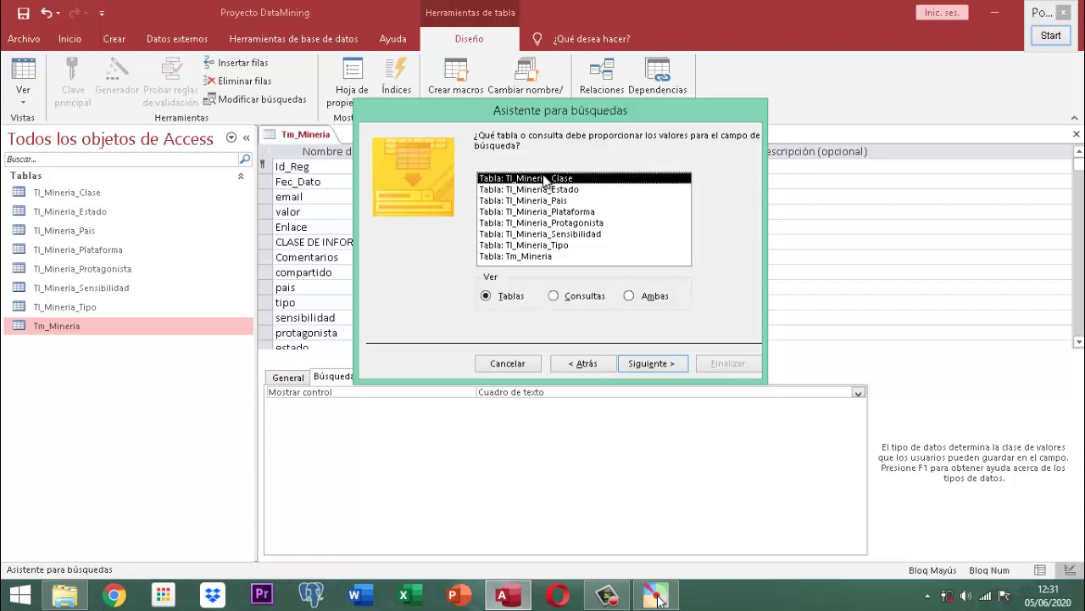
click(633, 363)
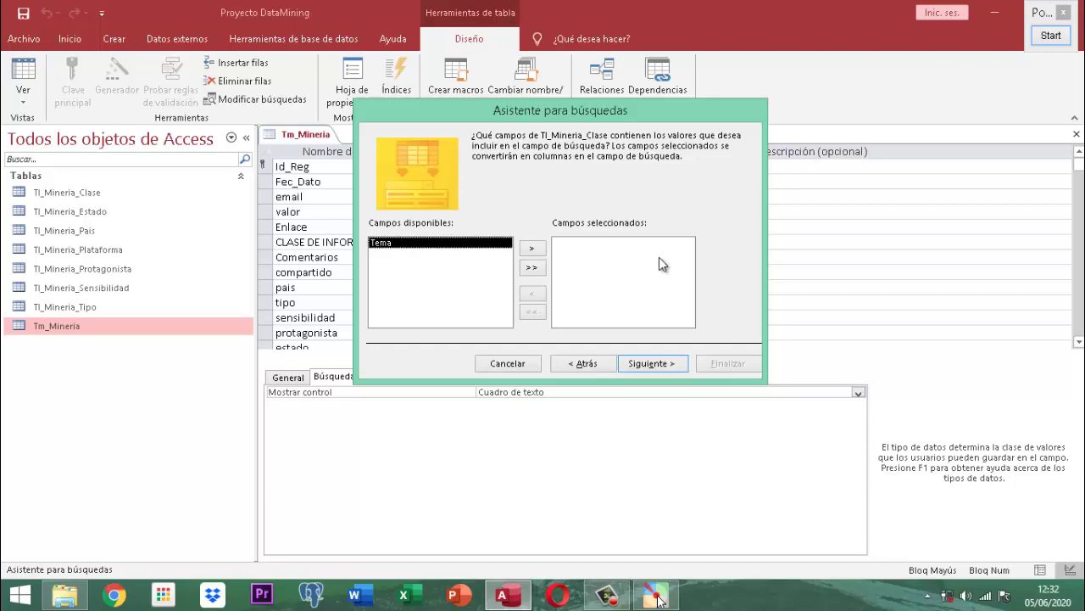
- Select only the Tema field for the lookup, after testing the add and remove buttons
click(532, 249)
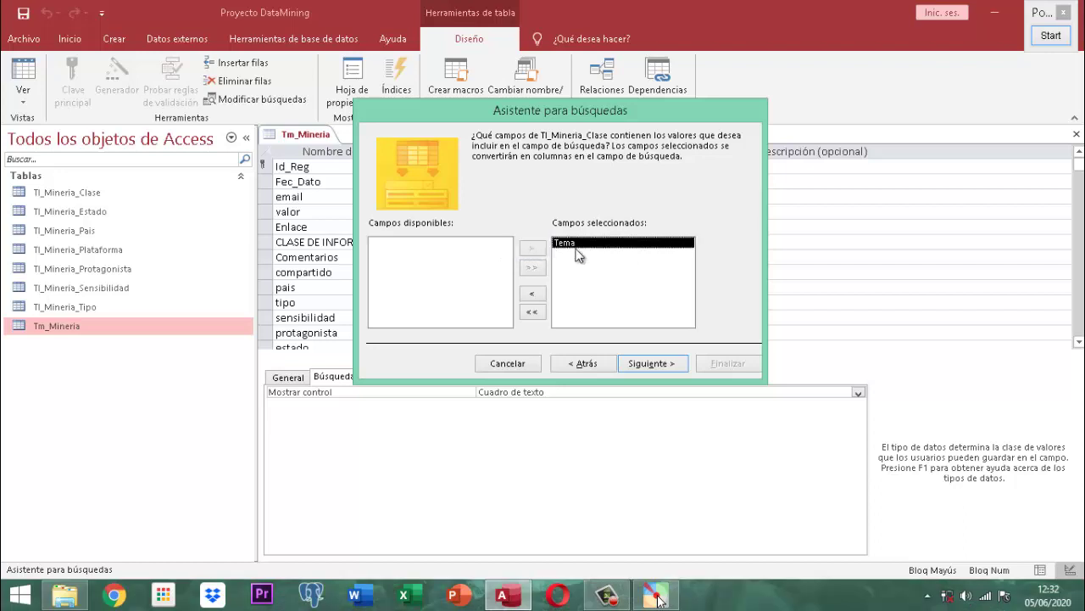
click(533, 293)
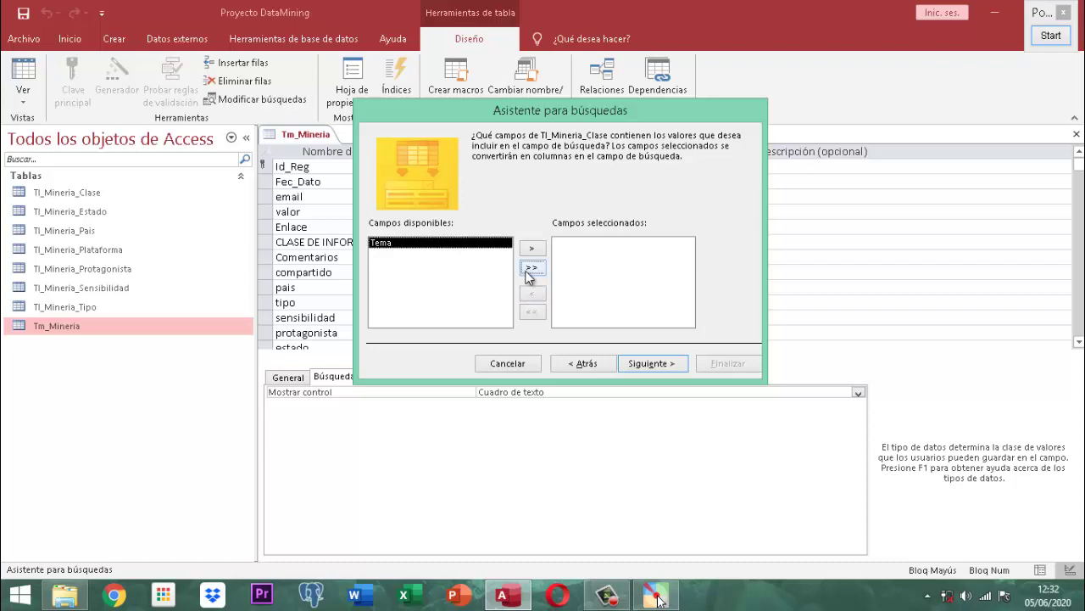
click(531, 267)
click(532, 313)
click(534, 249)
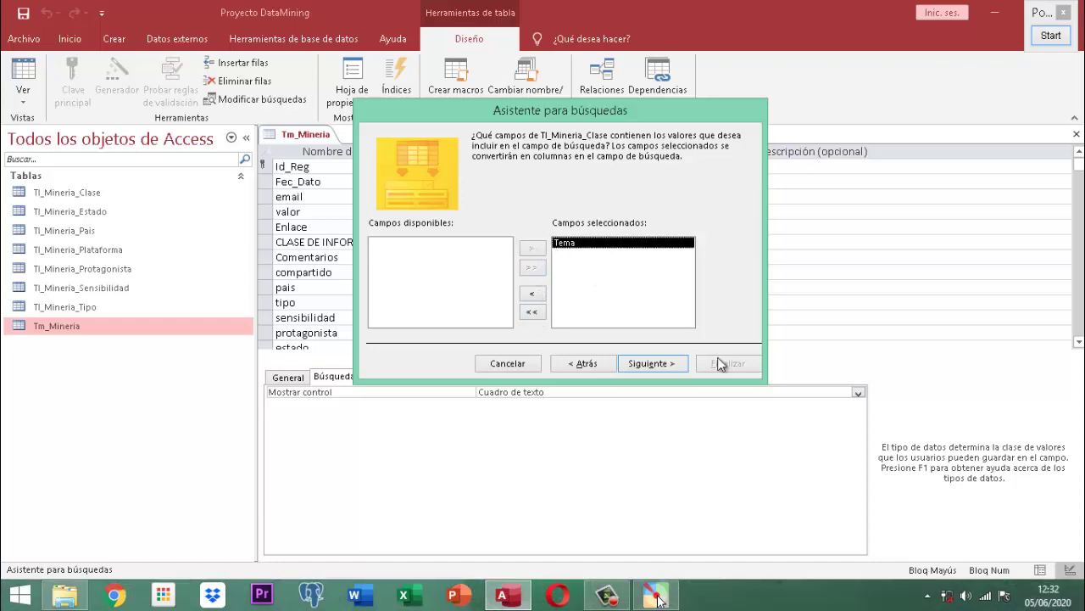
click(638, 365)
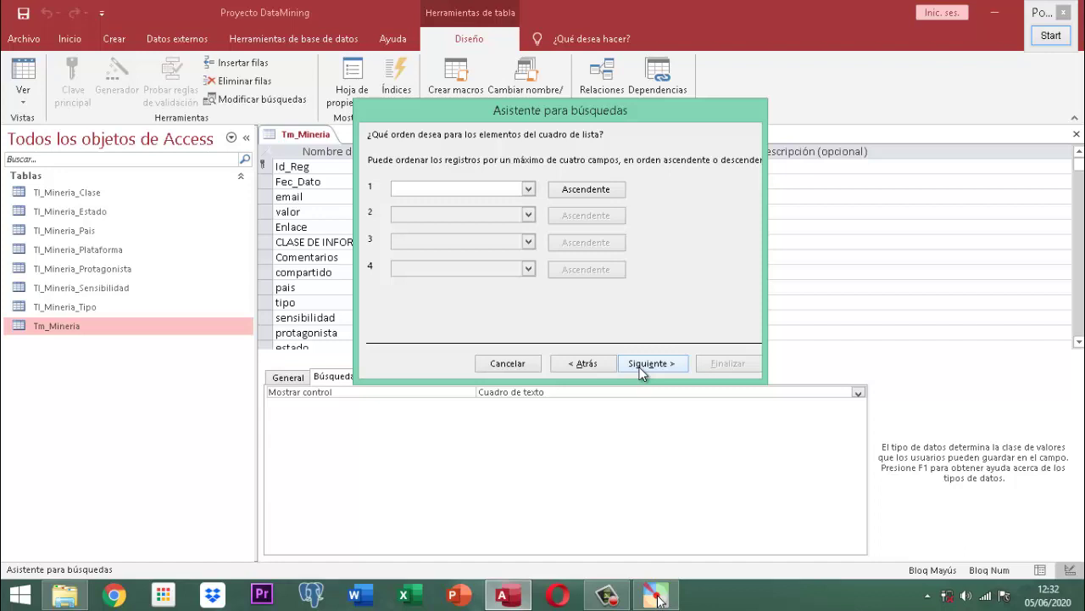
- Leave sort order and the Tema column width at their defaults, reaching the CLASE DE INFORMACION label page
click(642, 365)
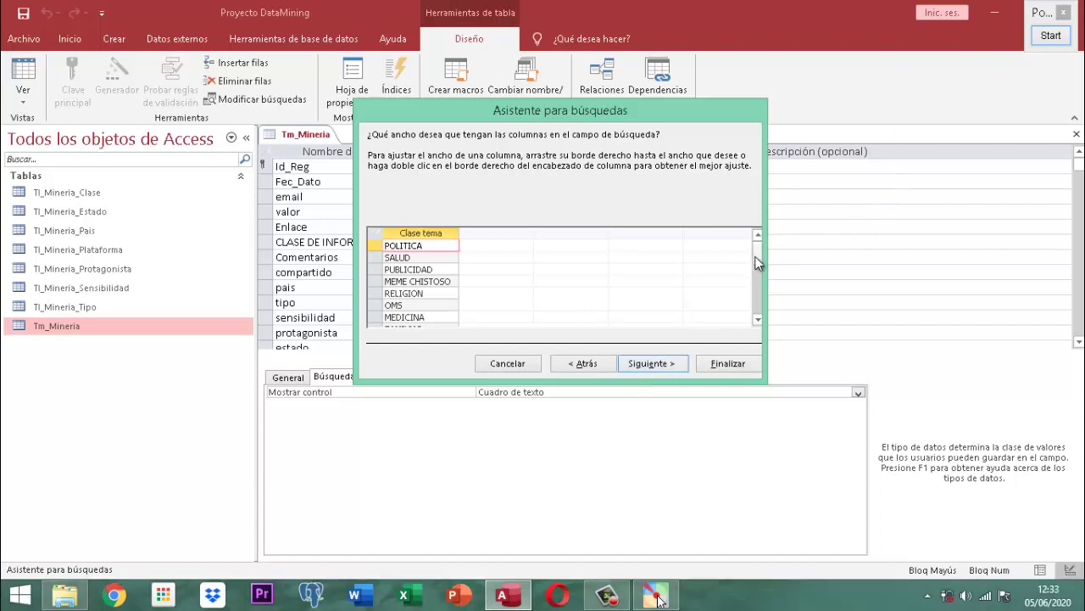
drag(759, 258, 759, 246)
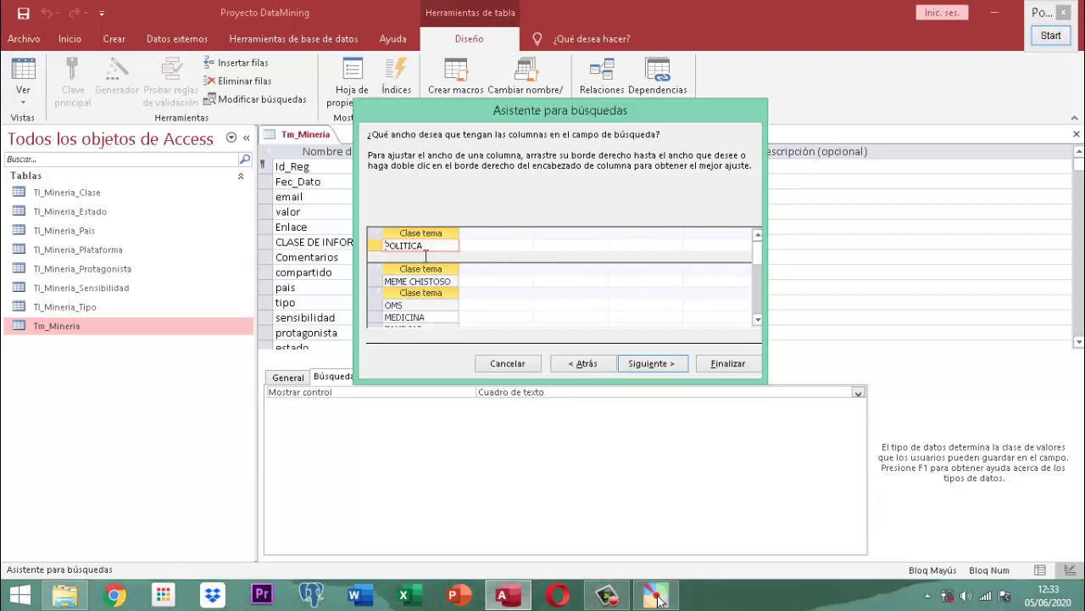
scroll(462, 284, down, 5)
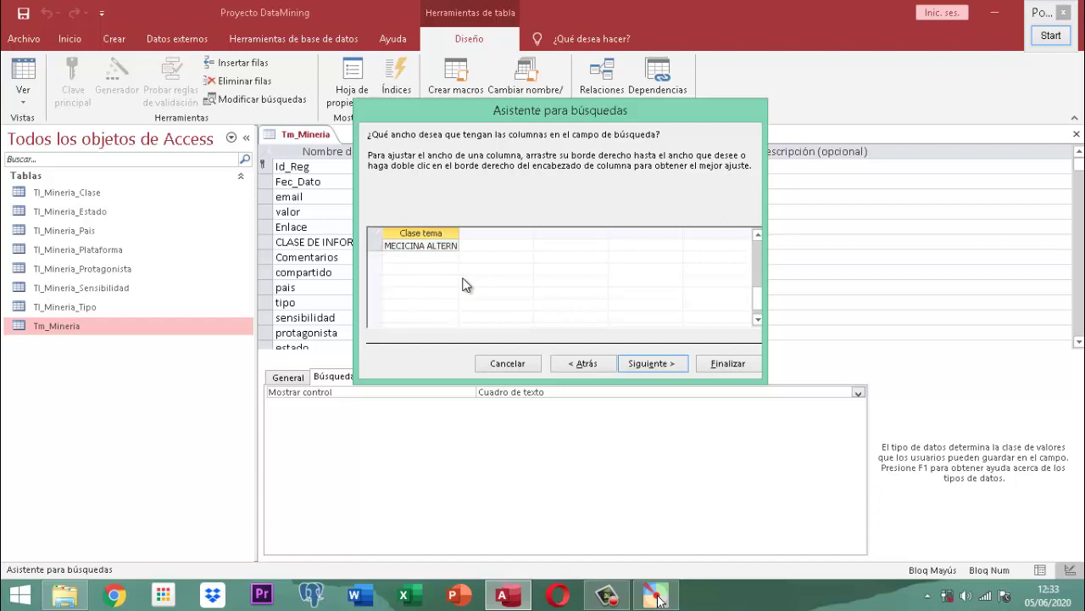
scroll(462, 284, up, 5)
click(638, 363)
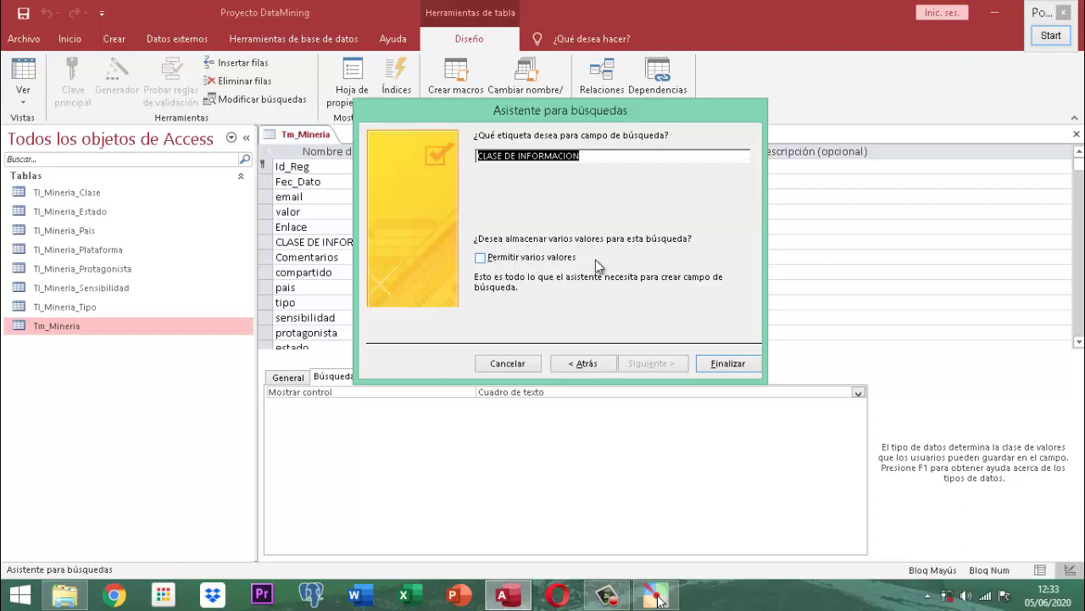
- Finish the wizard with Permitir varios valores unchecked and save the table
click(480, 259)
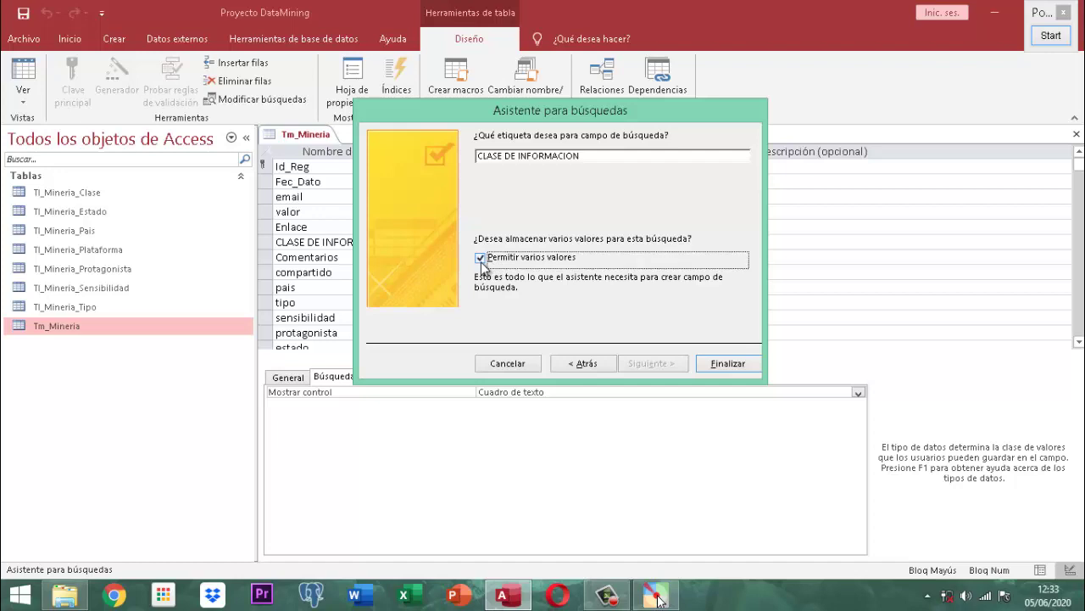
click(481, 259)
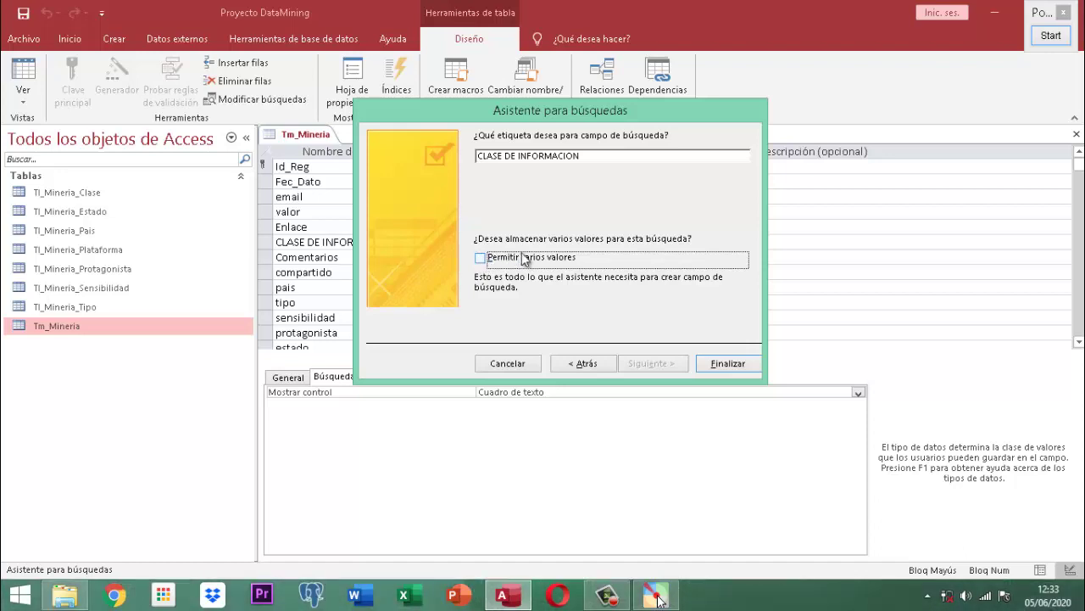
click(720, 367)
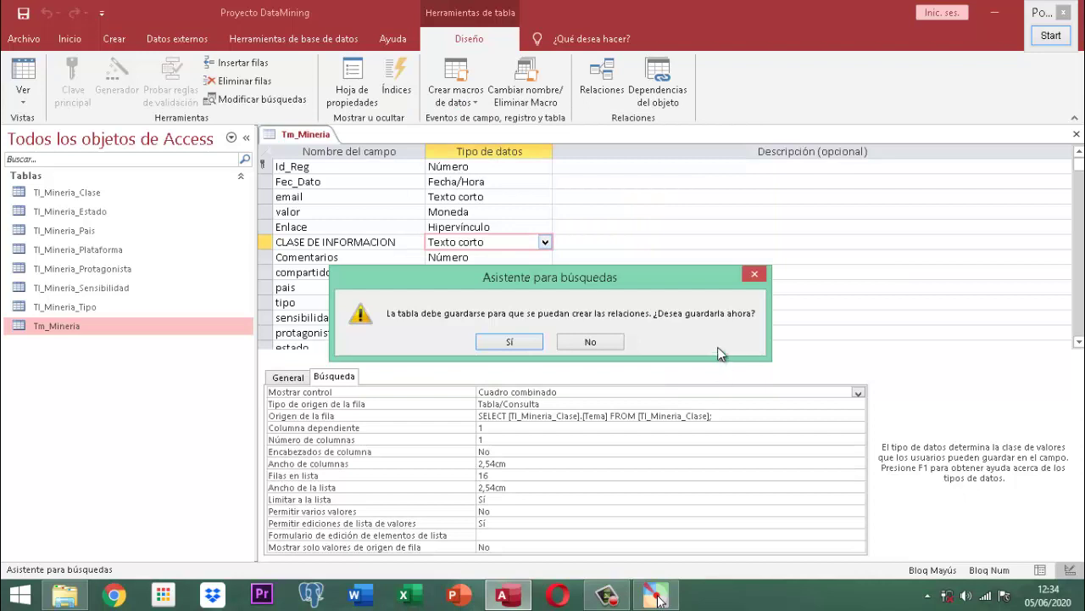
click(509, 343)
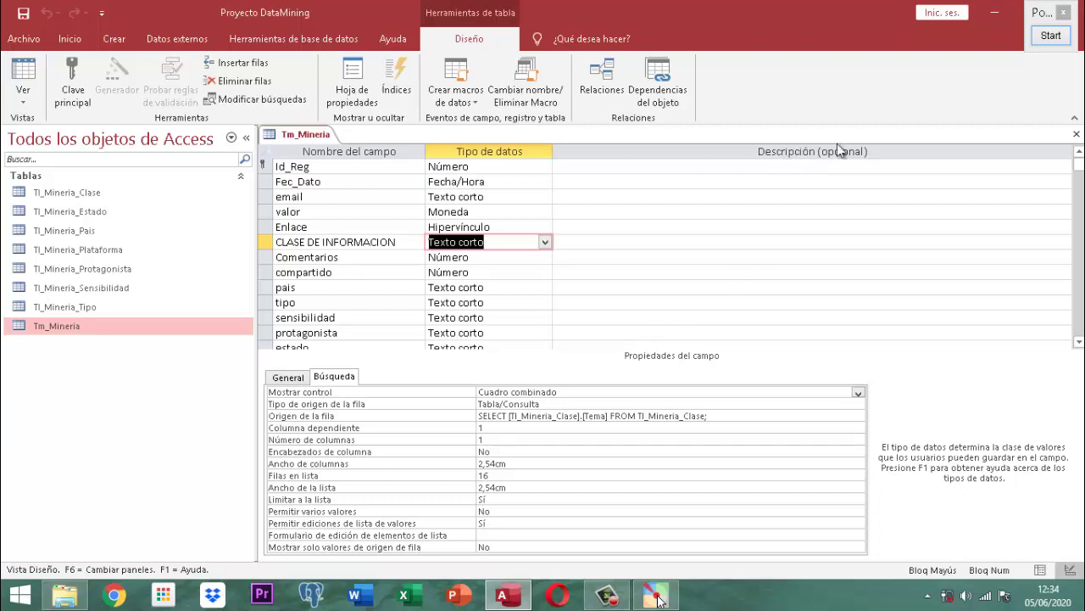
click(1051, 35)
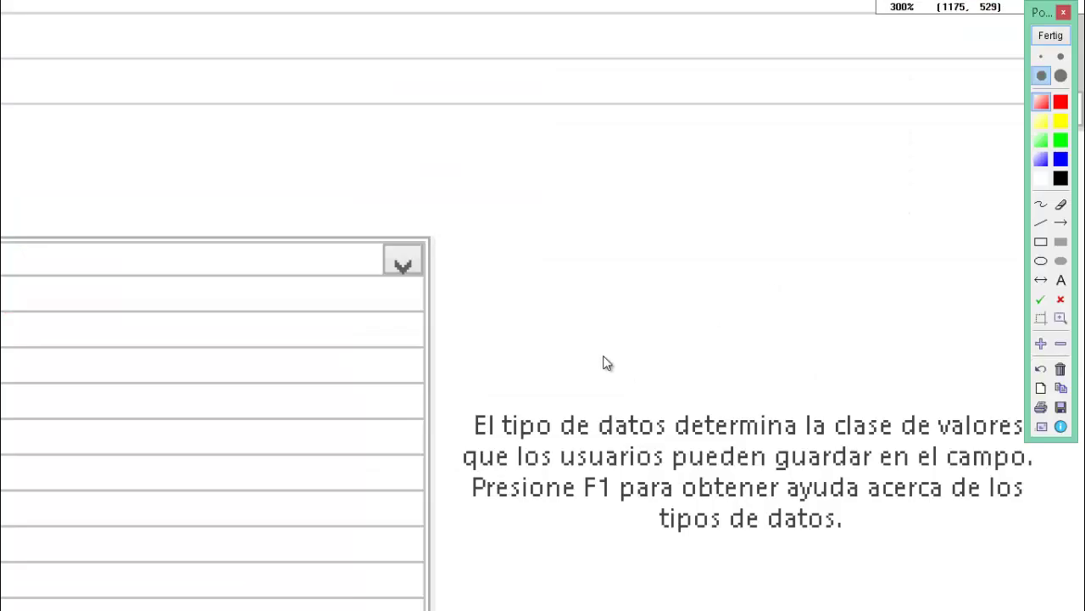
drag(425, 282, 836, 68)
scroll(835, 68, down, 1)
mouse_move(709, 178)
mouse_down()
mouse_move(686, 260)
mouse_move(1081, 207)
mouse_move(897, 218)
mouse_up()
scroll(686, 260, up, 1)
scroll(894, 216, down, 2)
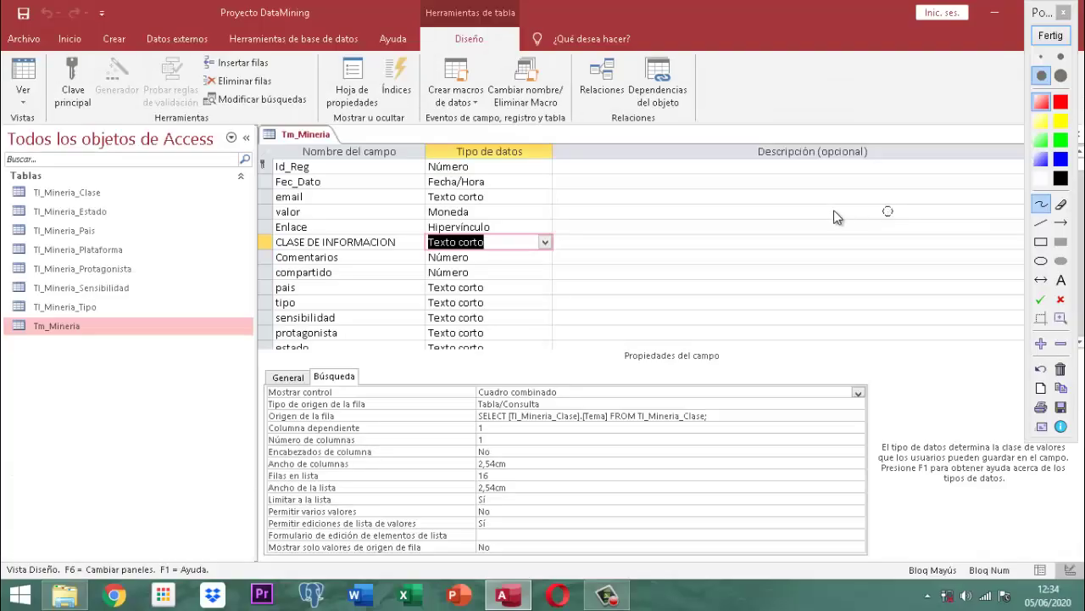
scroll(572, 393, up, 2)
scroll(572, 394, down, 2)
click(568, 408)
drag(569, 408, 562, 282)
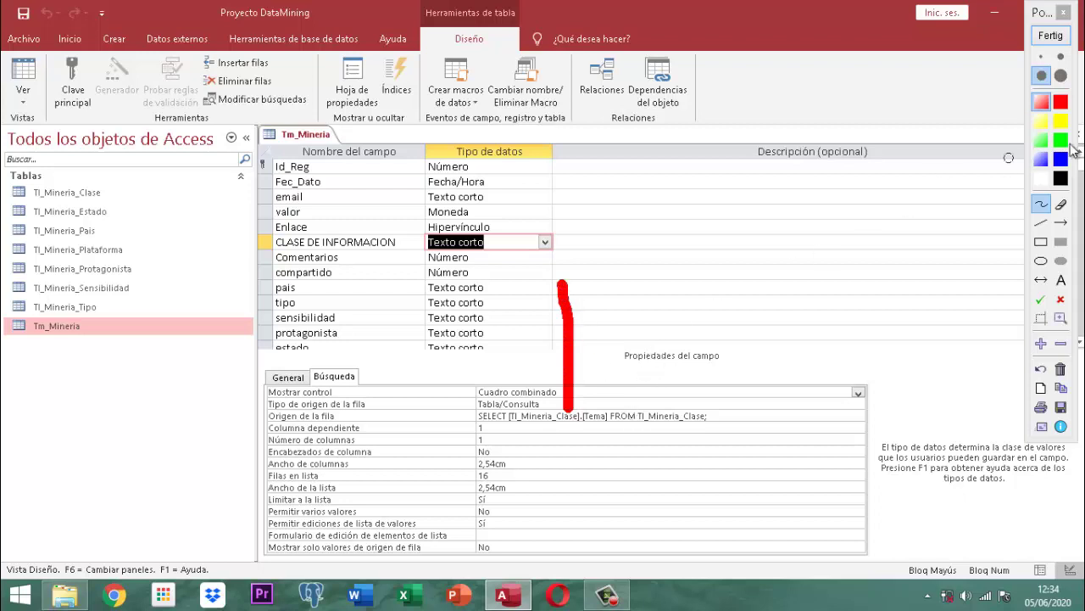
click(1055, 38)
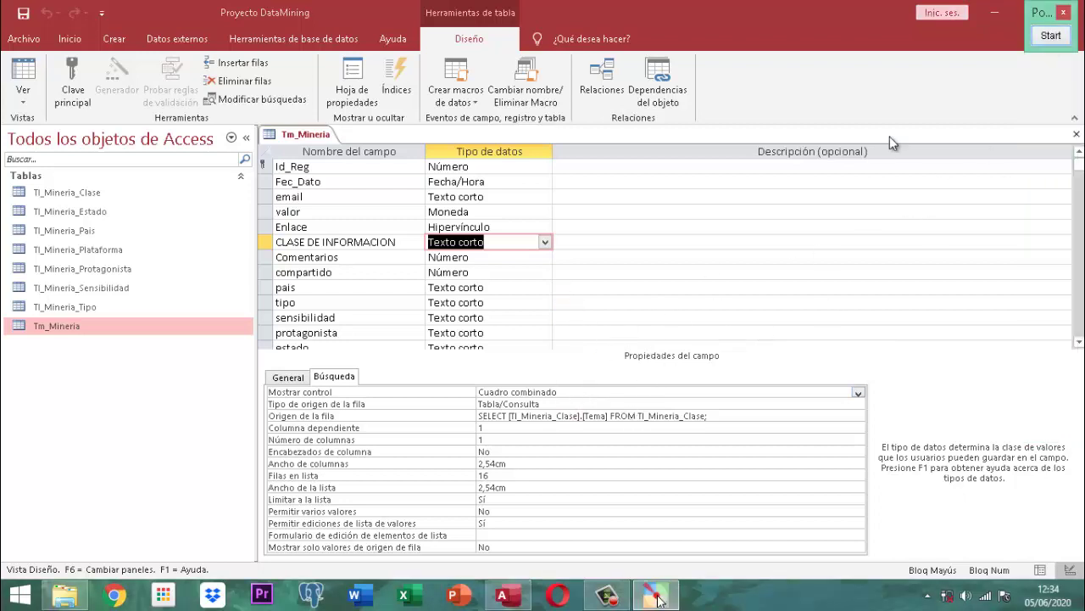
click(1051, 36)
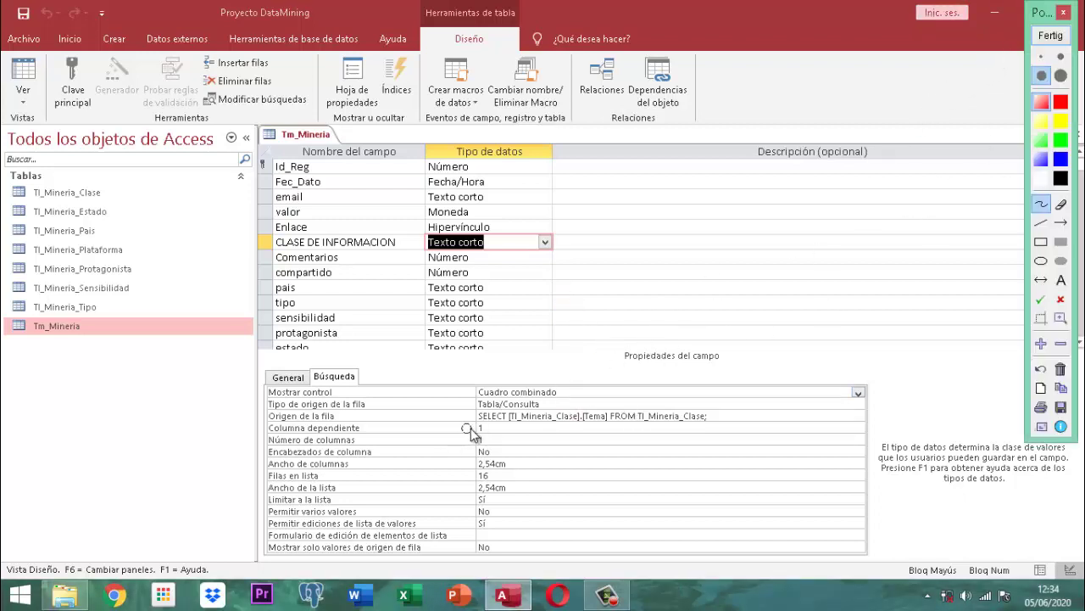
scroll(523, 421, up, 2)
scroll(544, 423, down, 2)
scroll(564, 429, up, 1)
drag(625, 443, 704, 229)
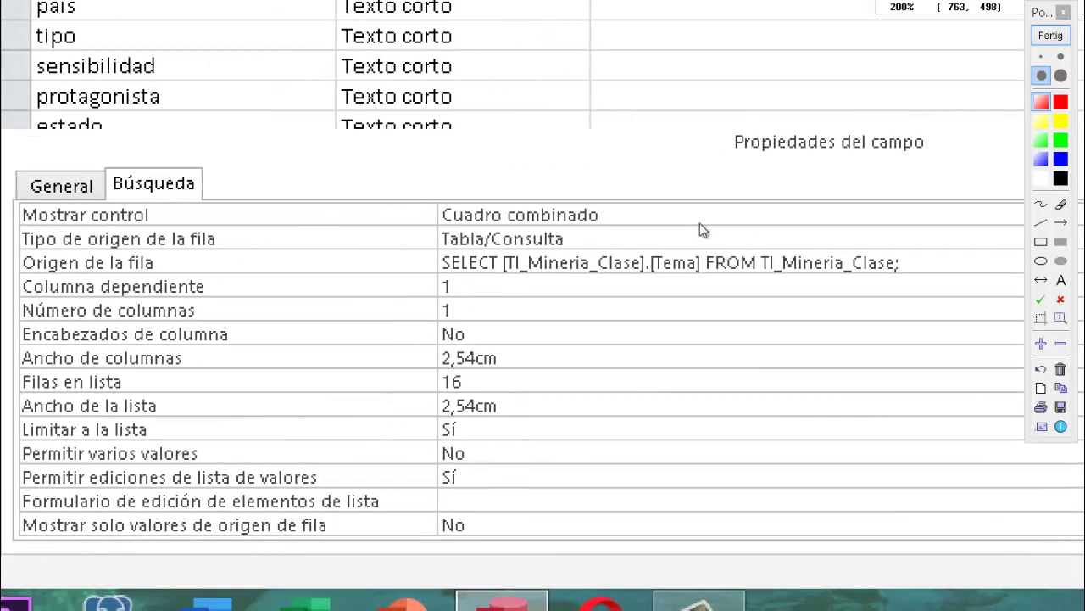